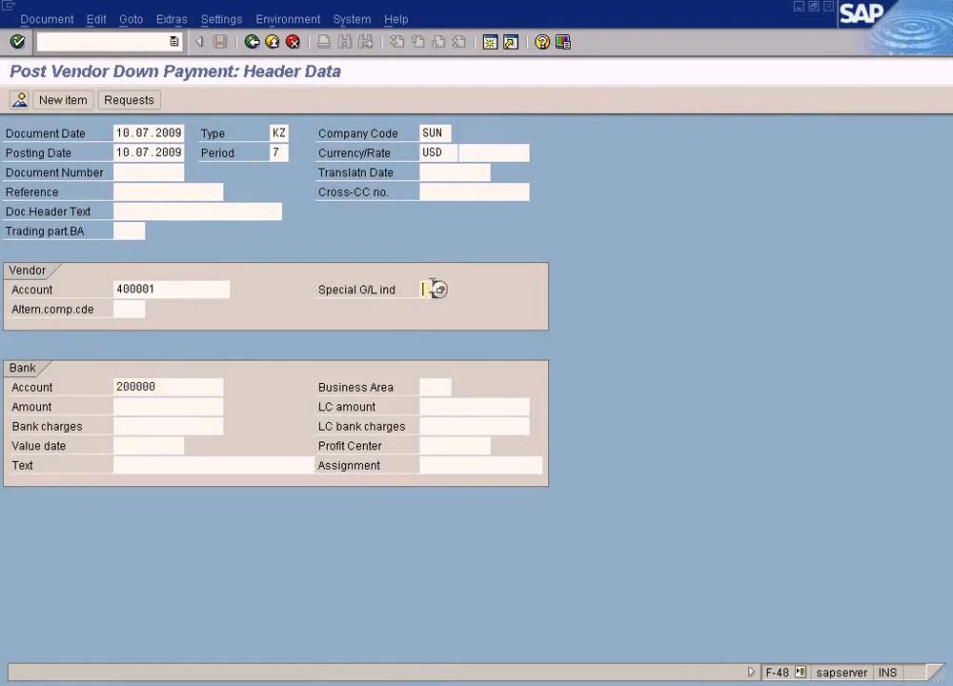
Step: Look up the special G/L indicators available for the vendor in the down payment posting
{"action": "left_click", "coordinate": [440, 290]}
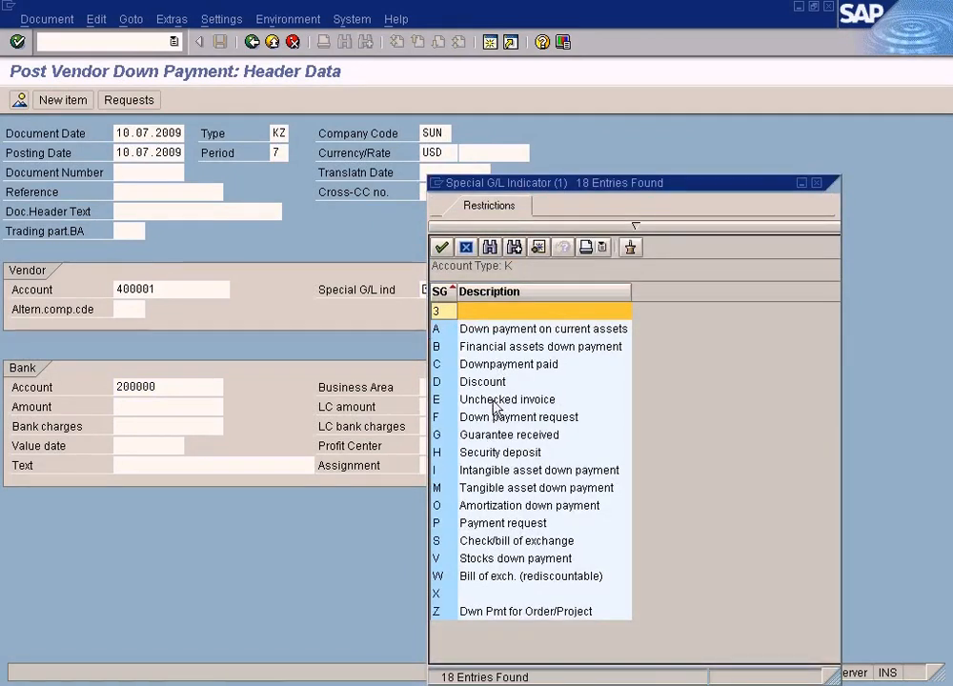
{"action": "left_click", "coordinate": [493, 330]}
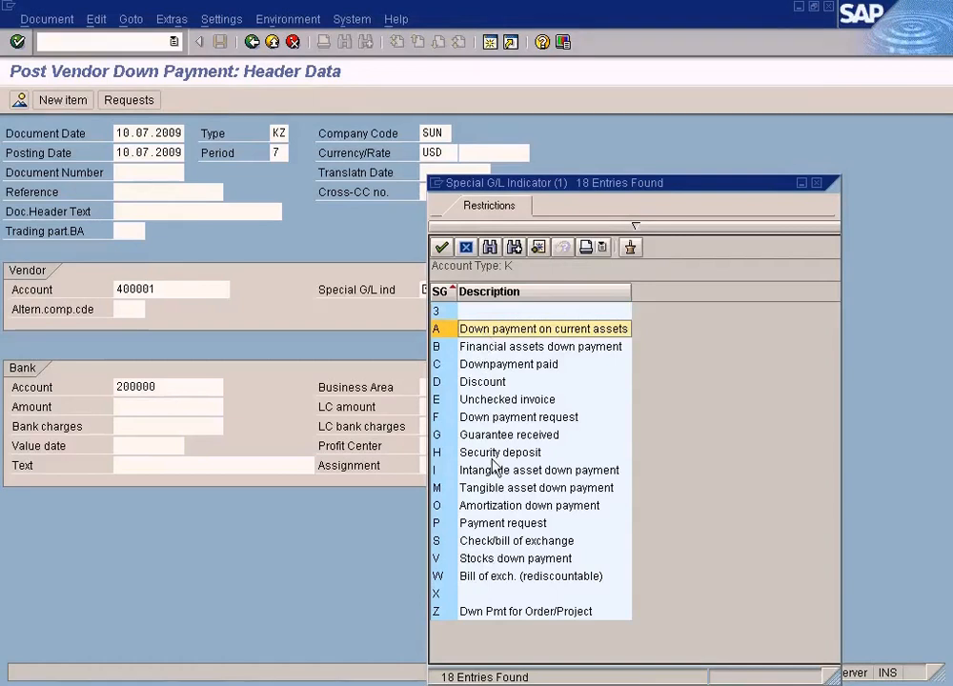
Step: Switch to the Implementation Guide and execute Define Alternative Reconciliation Account for Down Payments under Down Payment Made
{"action": "left_click", "coordinate": [470, 684]}
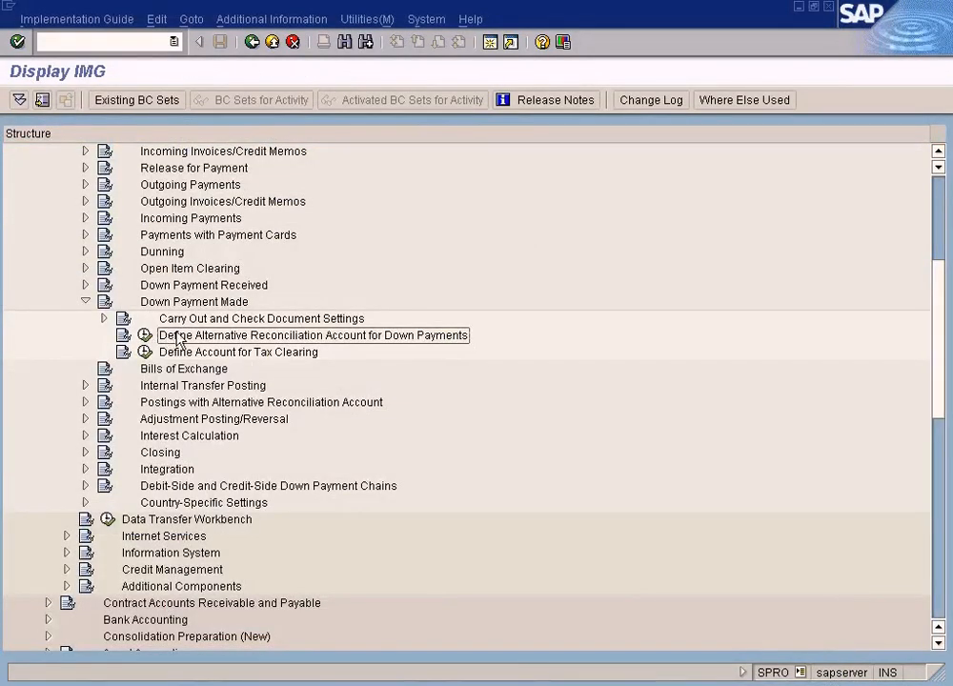
{"action": "scroll", "coordinate": [176, 338], "scroll_direction": "up", "scroll_amount": 5}
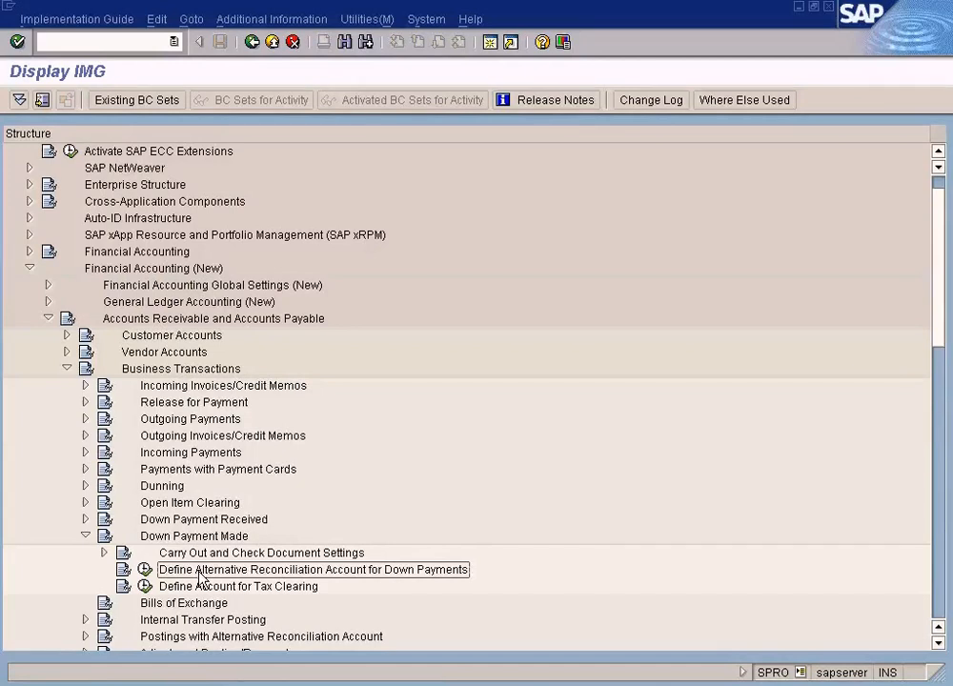
{"action": "left_click", "coordinate": [146, 570]}
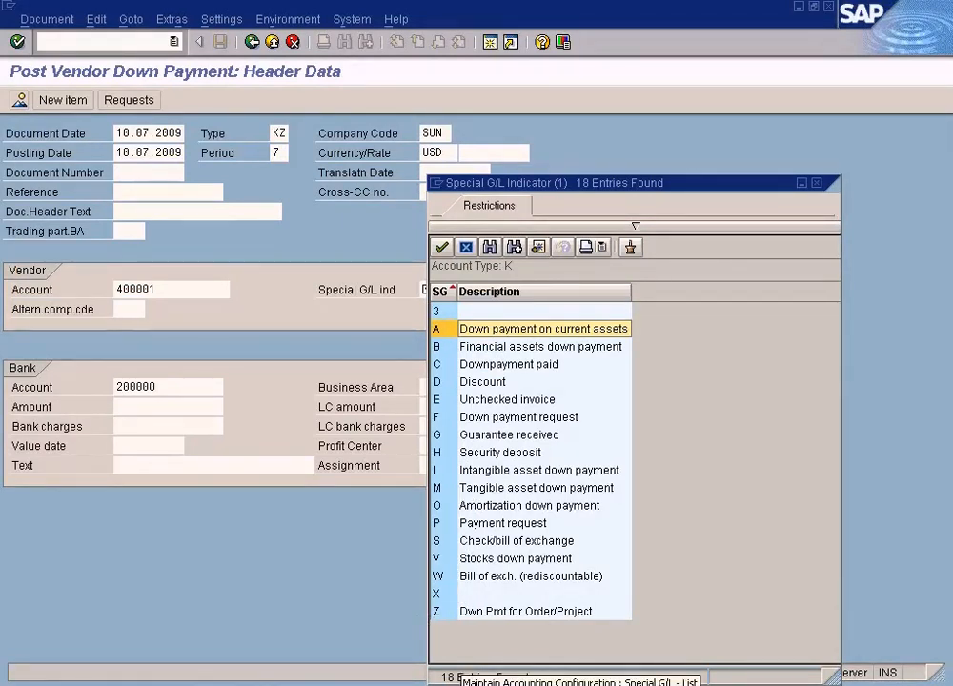
{"action": "left_click", "coordinate": [462, 683]}
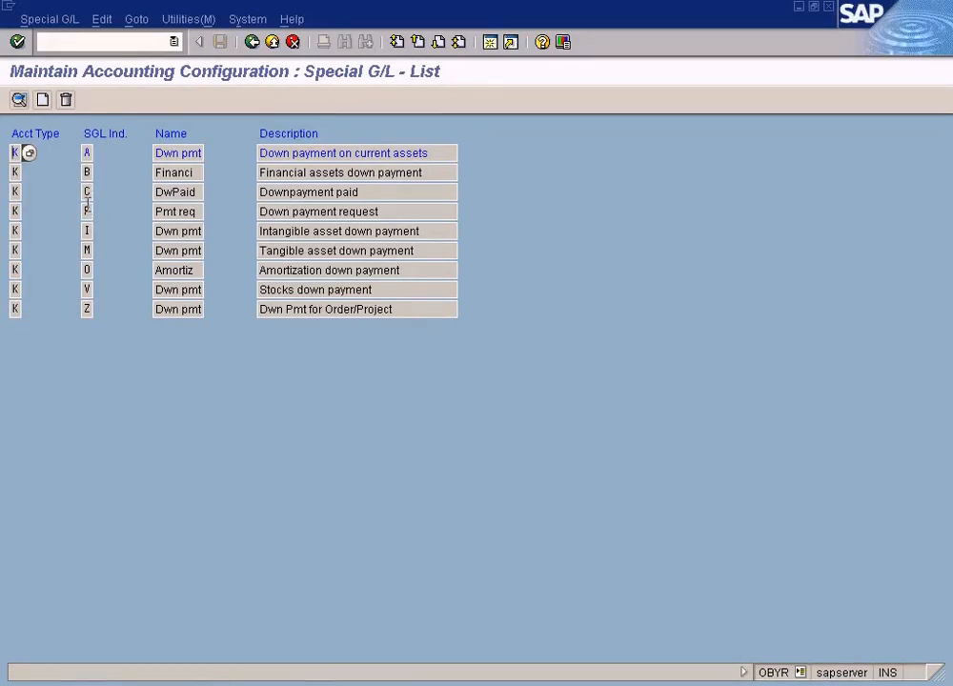
Step: Try to create vendor special G/L indicator D with the name Downpay and the description Downpayment Made
{"action": "left_click", "coordinate": [45, 104]}
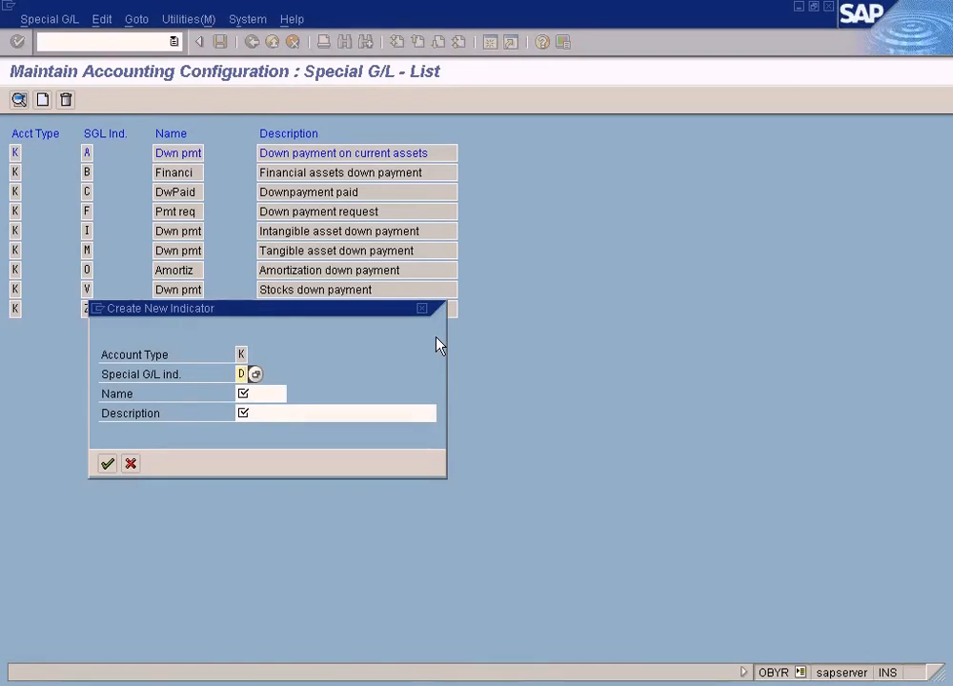
{"action": "key", "text": "Tab"}
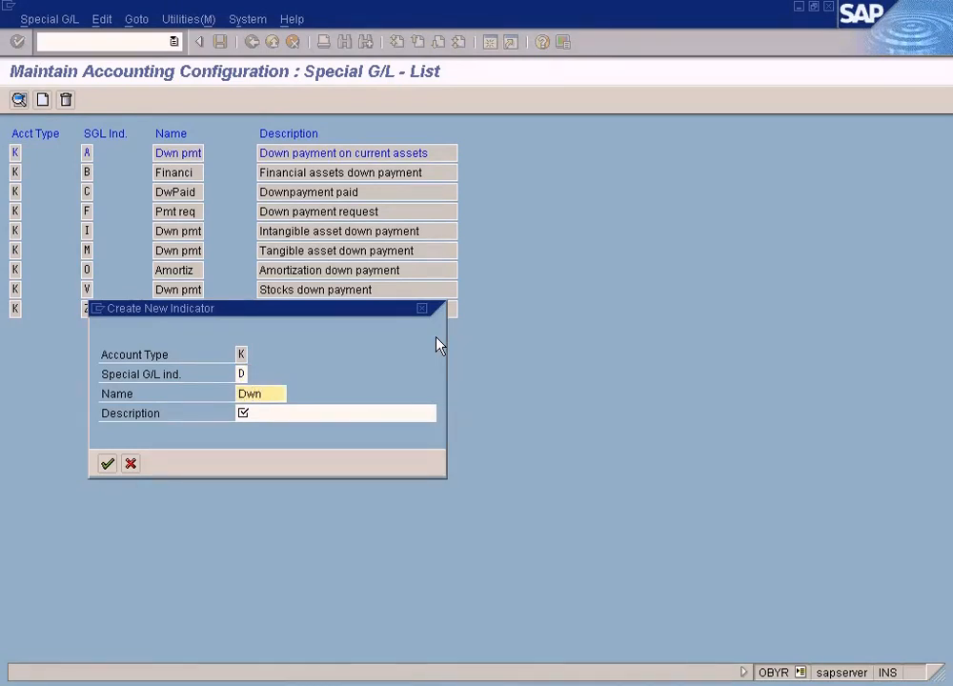
{"action": "type", "text": "Downpay"}
{"action": "key", "text": "Home"}
{"action": "key", "text": "shift+End"}
{"action": "key", "text": "ctrl+c"}
{"action": "key", "text": "Tab"}
{"action": "key", "text": "ctrl+v"}
{"action": "type", "text": "m"}
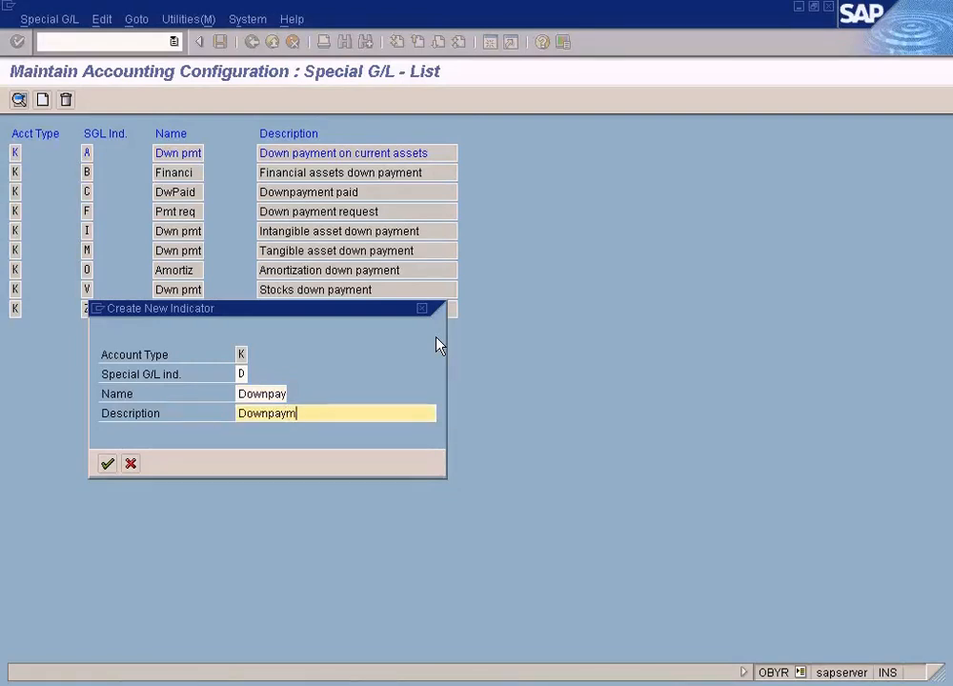
{"action": "type", "text": "ent Made"}
{"action": "key", "text": "Return"}
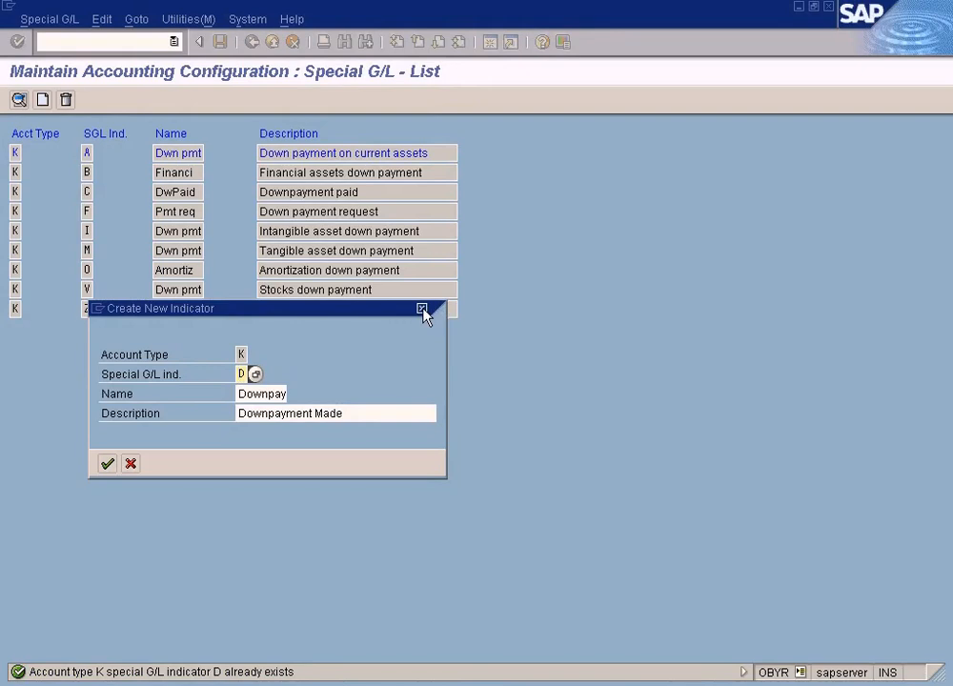
{"action": "left_click_drag", "start_coordinate": [316, 318], "coordinate": [374, 373]}
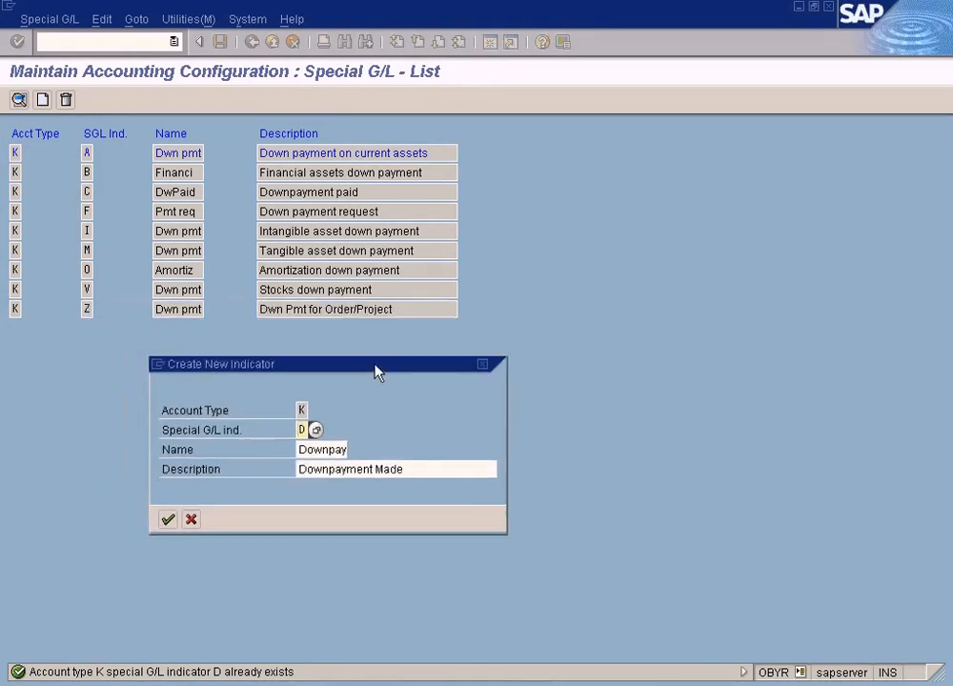
{"action": "left_click", "coordinate": [190, 519]}
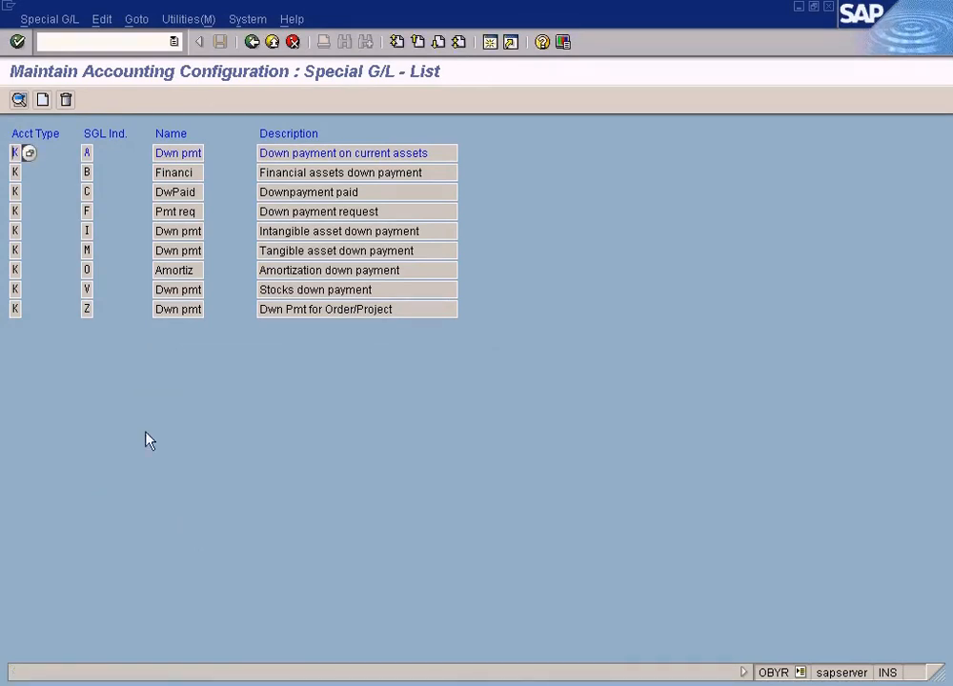
{"action": "left_click", "coordinate": [42, 99]}
{"action": "left_click_drag", "start_coordinate": [275, 315], "coordinate": [389, 372]}
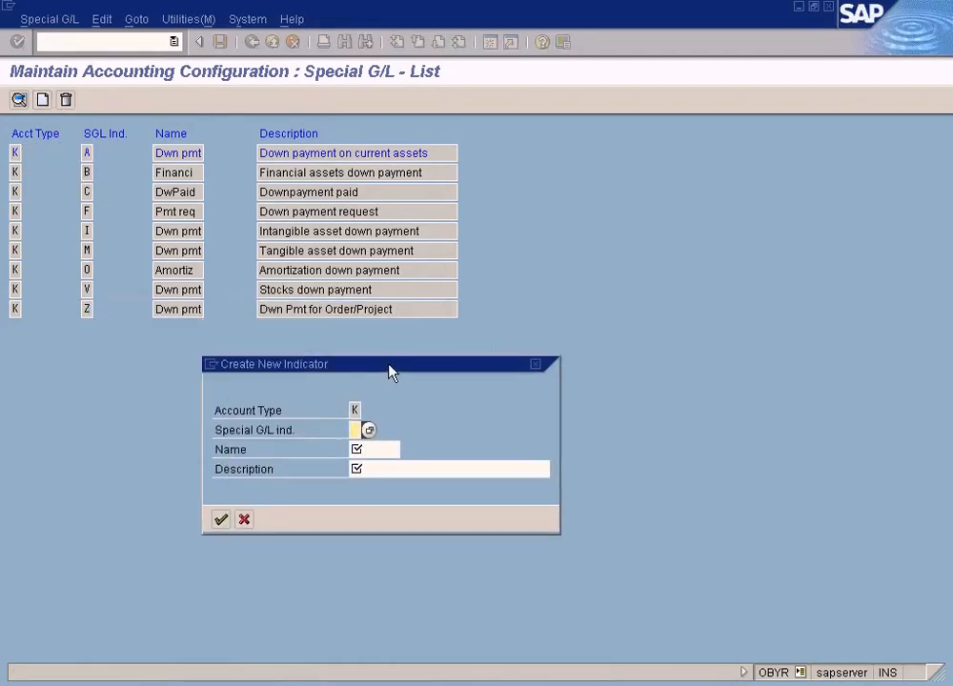
{"action": "left_click", "coordinate": [245, 517]}
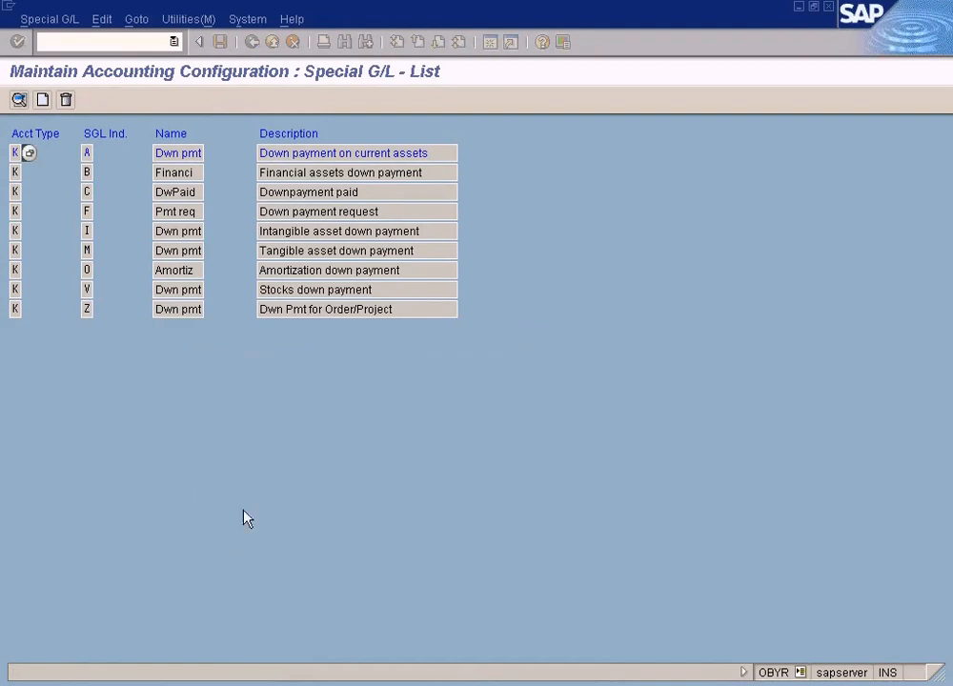
Step: Start a new vendor indicator entry and compare the special G/L indicators already in use here and in the down payment posting
{"action": "left_click", "coordinate": [42, 99]}
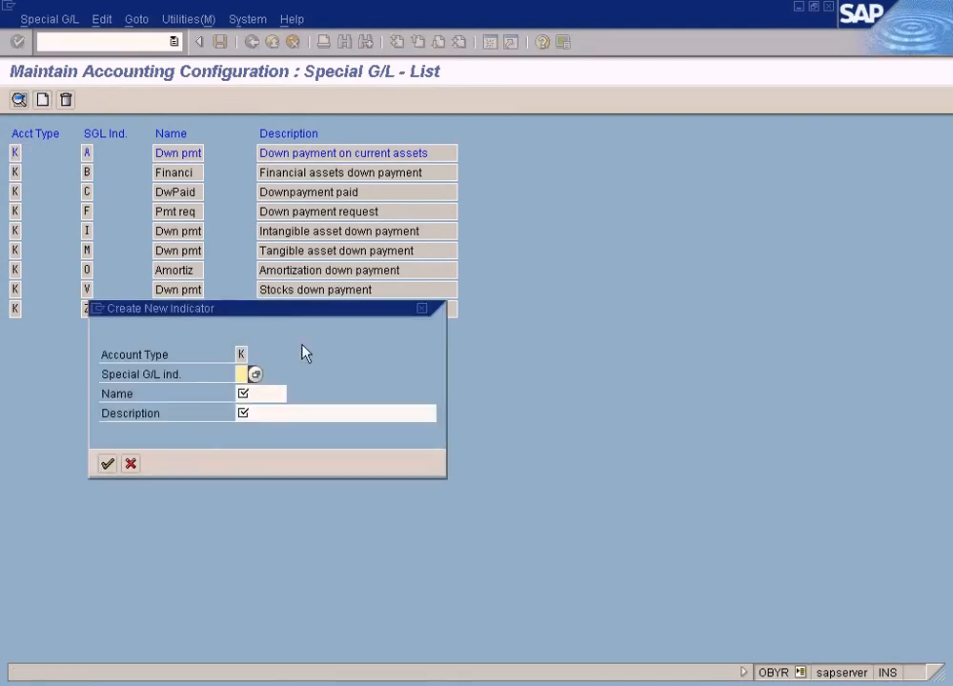
{"action": "left_click", "coordinate": [255, 376]}
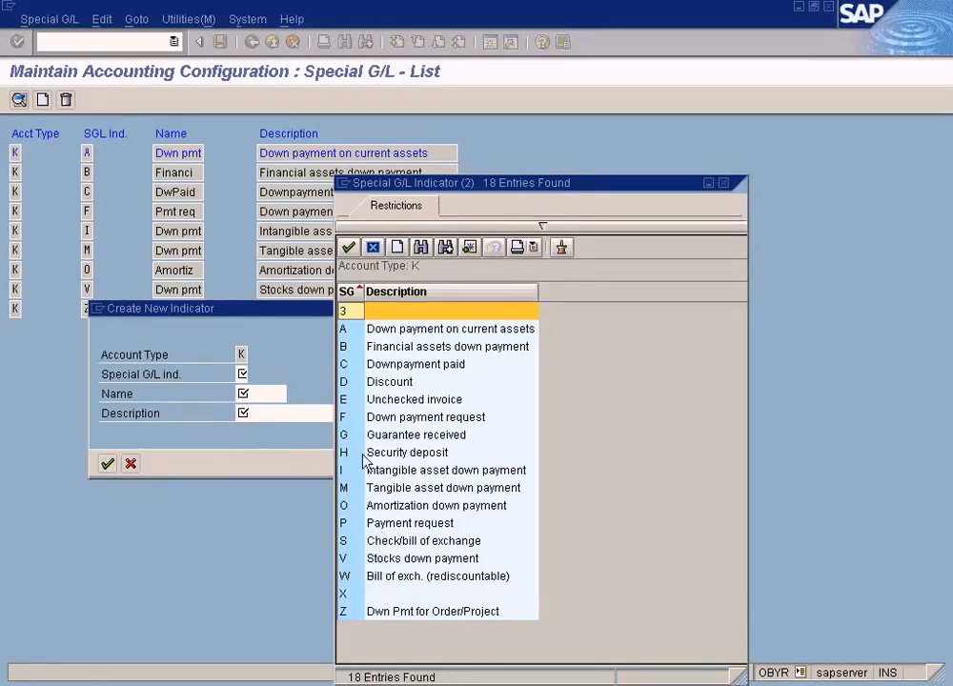
{"action": "left_click", "coordinate": [372, 682]}
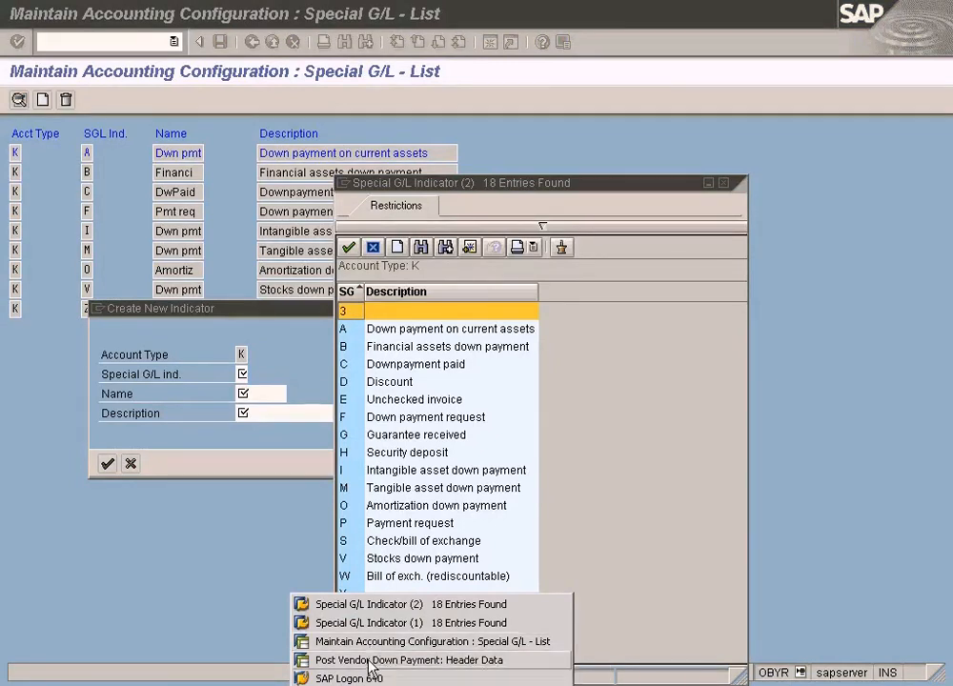
{"action": "left_click", "coordinate": [371, 659]}
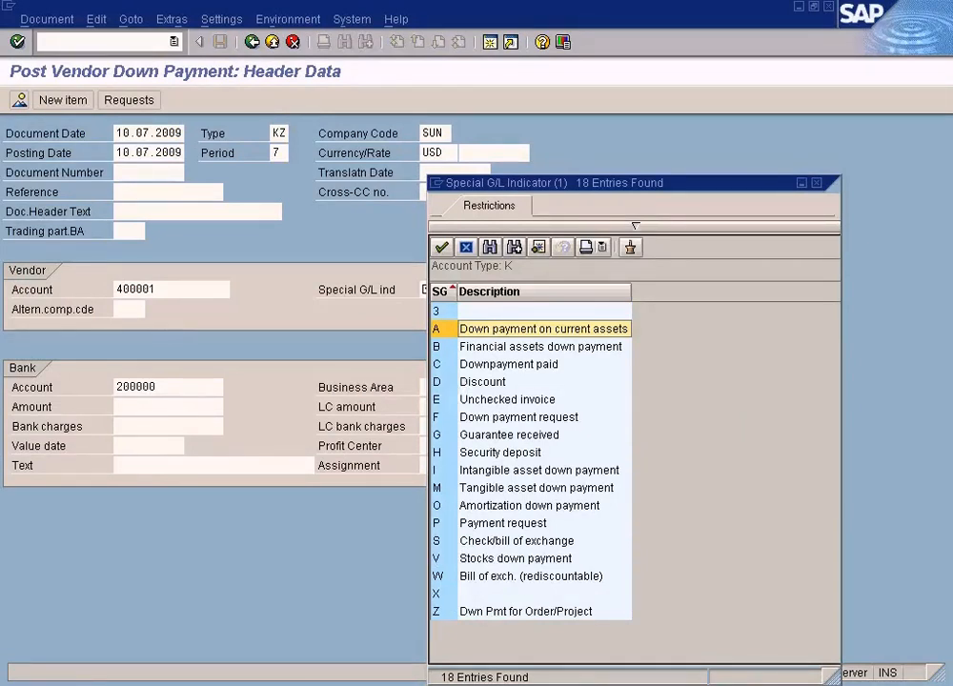
{"action": "left_click", "coordinate": [476, 389]}
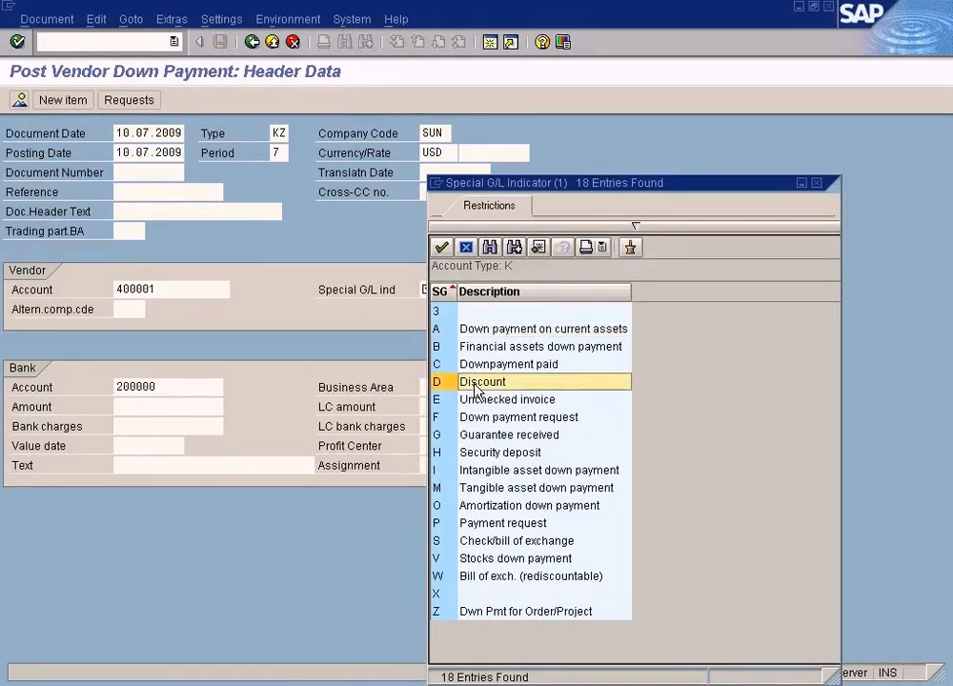
{"action": "left_click", "coordinate": [383, 678]}
{"action": "left_click", "coordinate": [374, 624]}
{"action": "left_click", "coordinate": [381, 678]}
{"action": "left_click", "coordinate": [378, 602]}
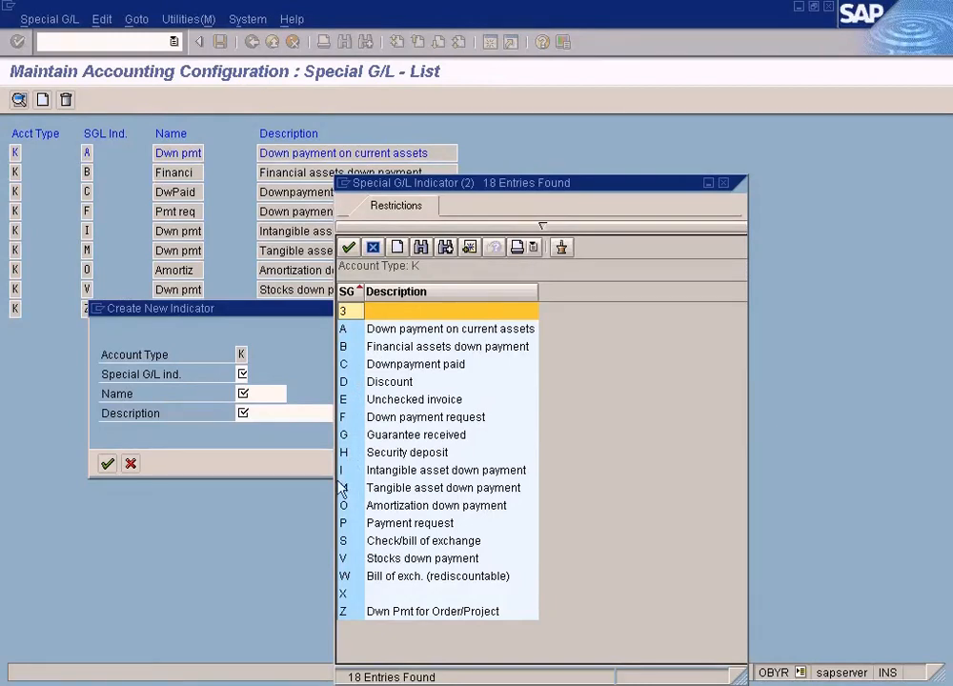
{"action": "left_click", "coordinate": [723, 184]}
Step: Create special G/L indicator J with the name Downpay and the description Downpayment Made, saving it on return to the list
{"action": "type", "text": "J"}
{"action": "key", "text": "Tab"}
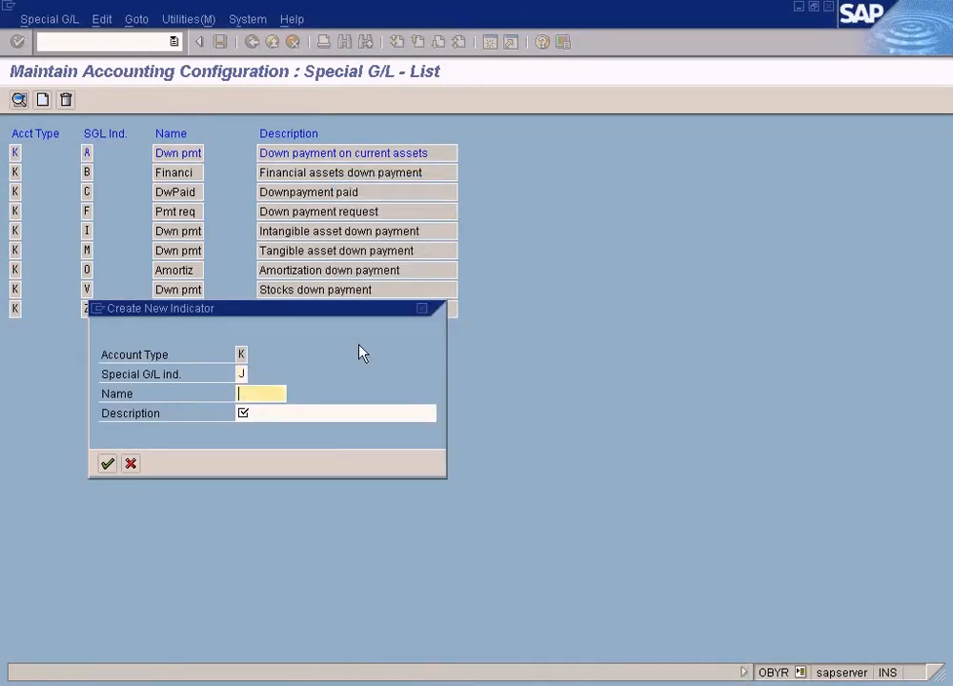
{"action": "type", "text": "d"}
{"action": "key", "text": "BackSpace"}
{"action": "type", "text": "Downpay"}
{"action": "key", "text": "Home"}
{"action": "left_click", "coordinate": [315, 413]}
{"action": "type", "text": "Downpaymen"}
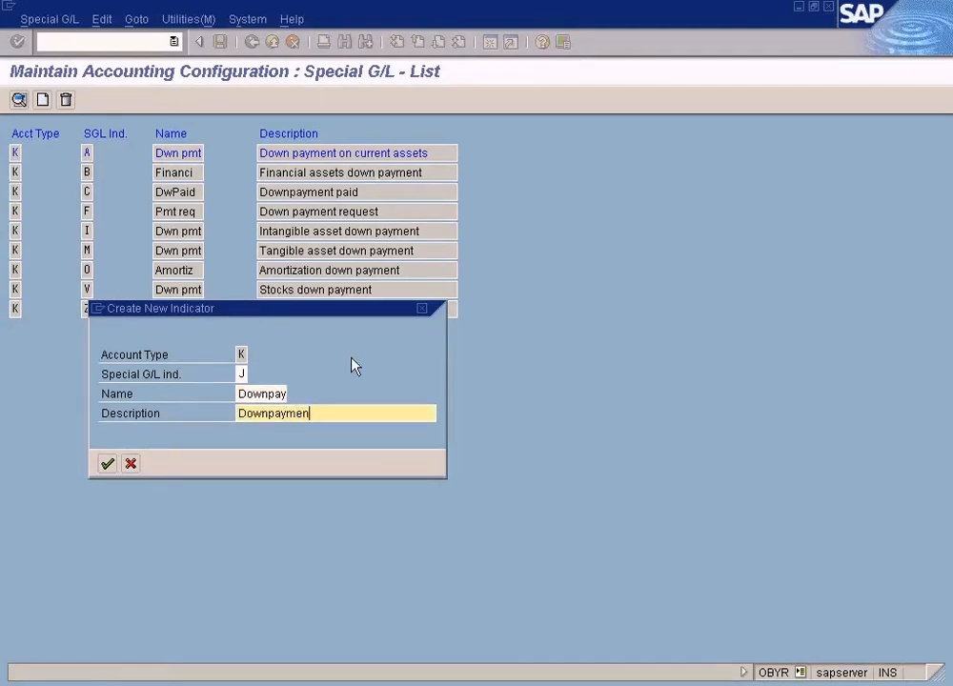
{"action": "type", "text": "t Made"}
{"action": "key", "text": "Return"}
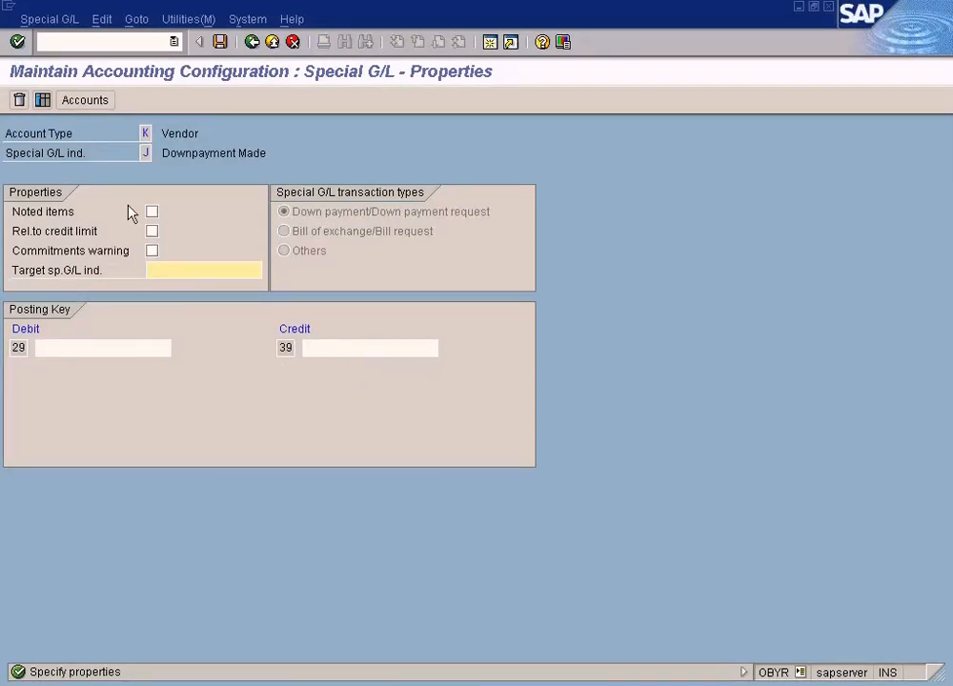
{"action": "left_click", "coordinate": [43, 100]}
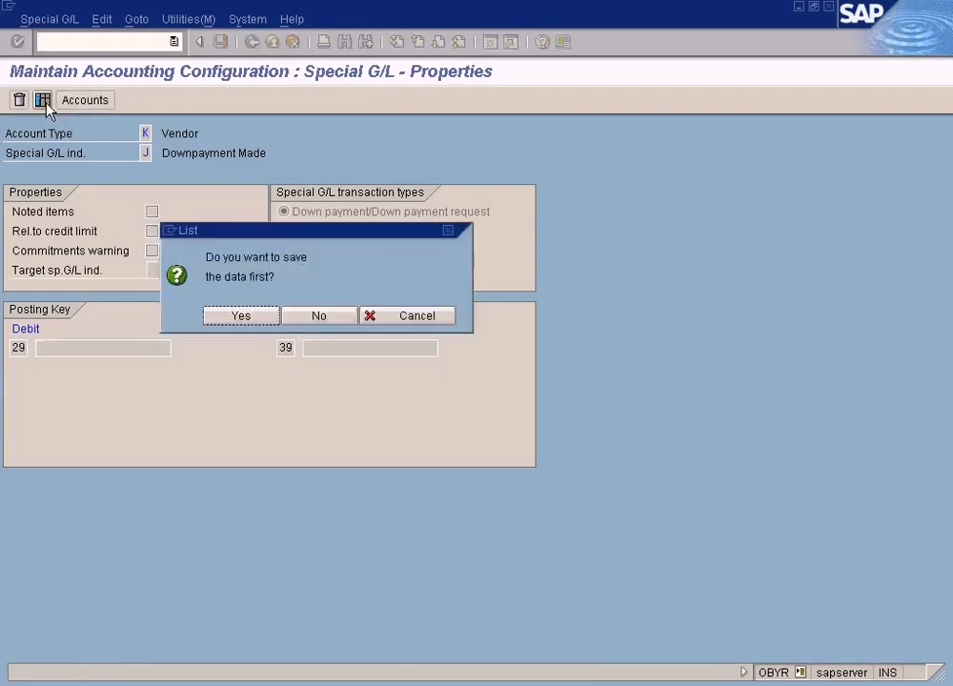
{"action": "left_click", "coordinate": [252, 317]}
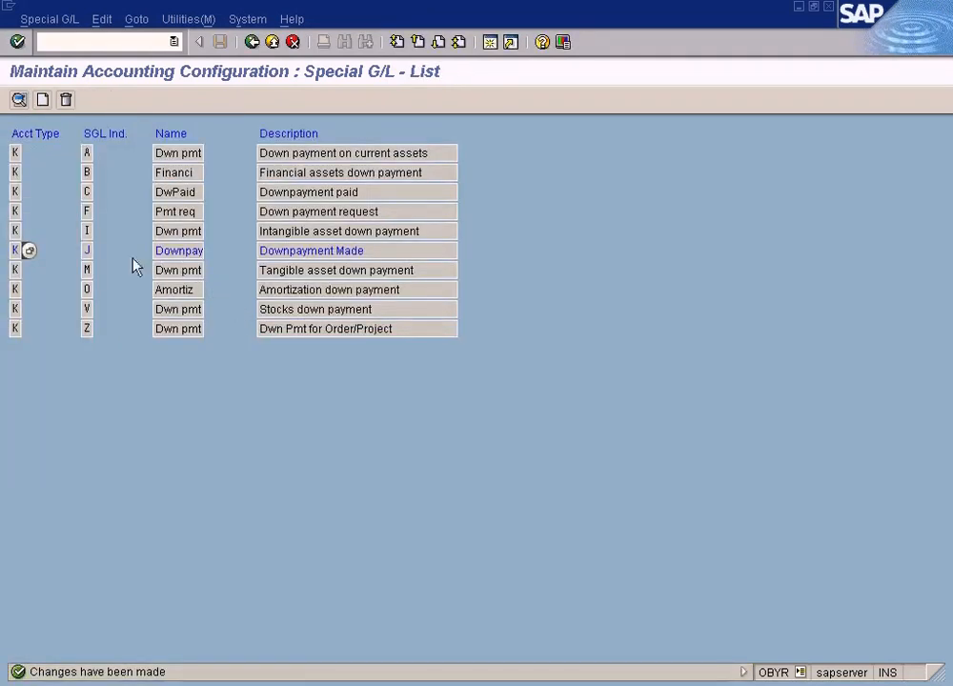
Step: Open the account assignment of indicator J, Downpayment Made, for chart of accounts SUN
{"action": "double_click", "coordinate": [171, 250]}
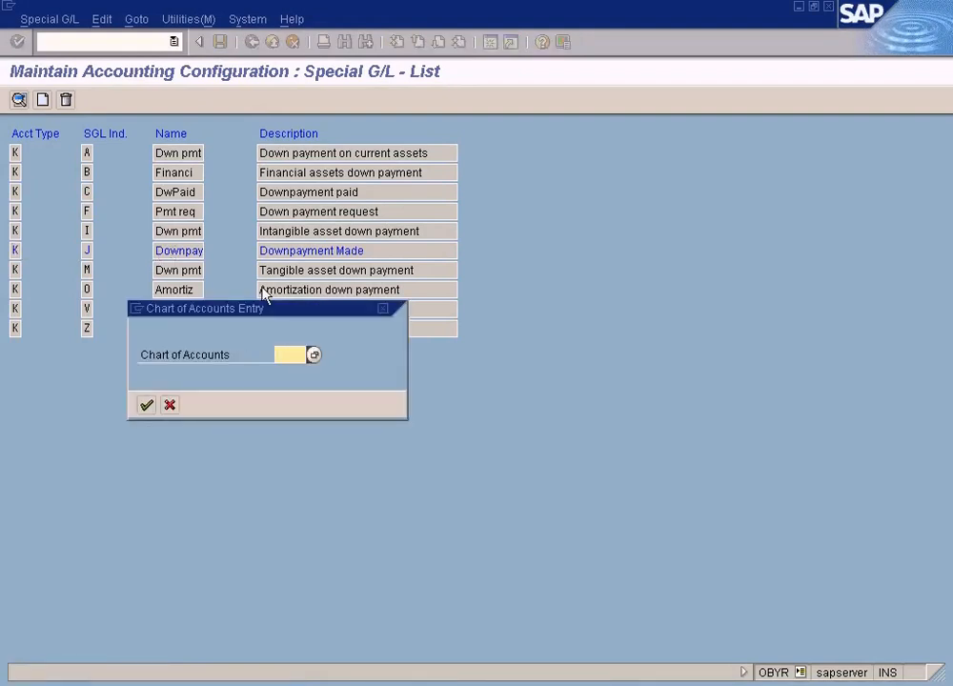
{"action": "type", "text": "SUn"}
{"action": "key", "text": "Return"}
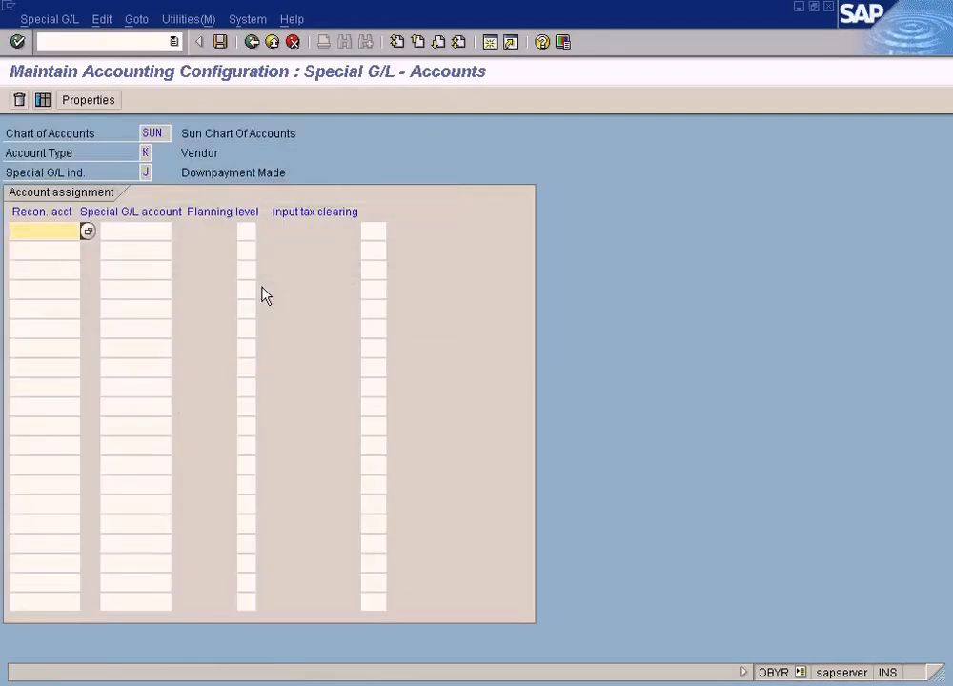
{"action": "left_click", "coordinate": [253, 43]}
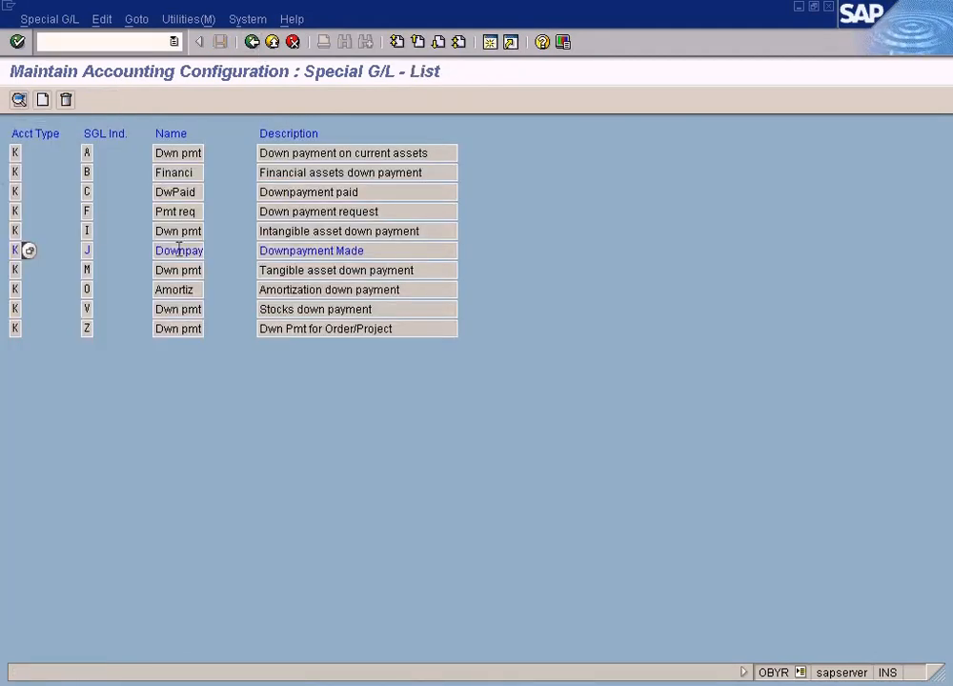
{"action": "double_click", "coordinate": [177, 250]}
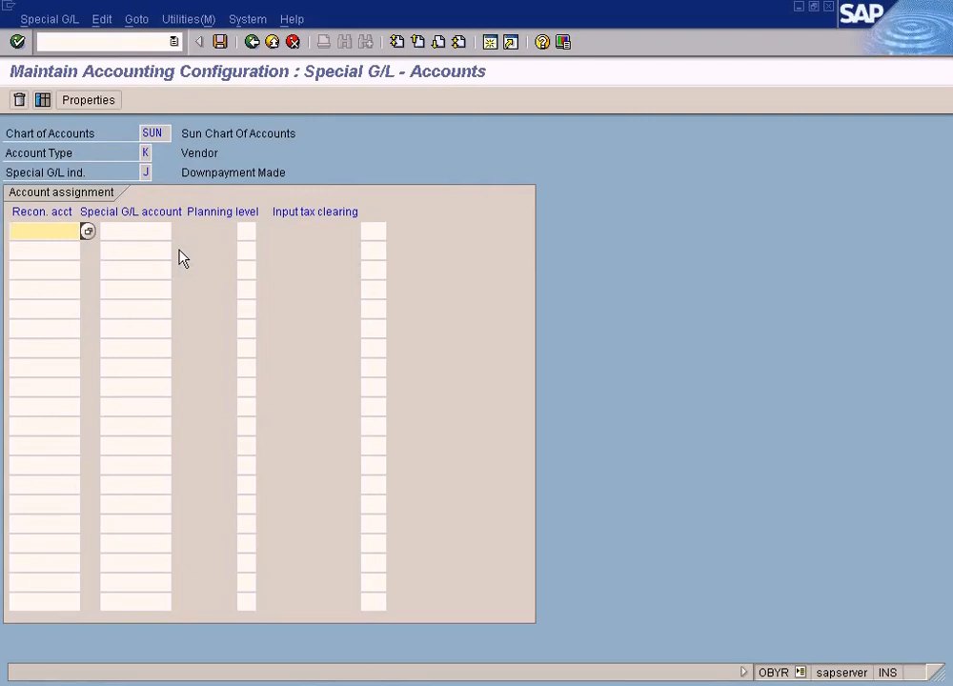
{"action": "left_click", "coordinate": [150, 233]}
{"action": "left_click", "coordinate": [74, 233]}
{"action": "left_click", "coordinate": [106, 231]}
{"action": "key", "text": "shift+Tab"}
Step: Review the indicator list in the vendor down payment posting and return to the account assignment of indicator J
{"action": "left_click", "coordinate": [386, 685]}
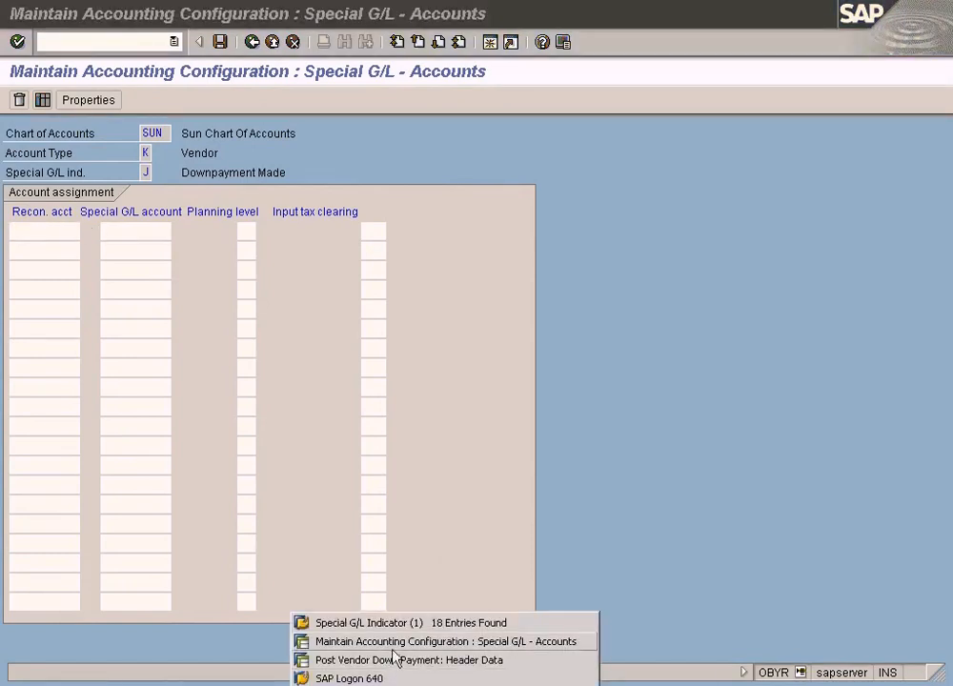
{"action": "left_click", "coordinate": [394, 660]}
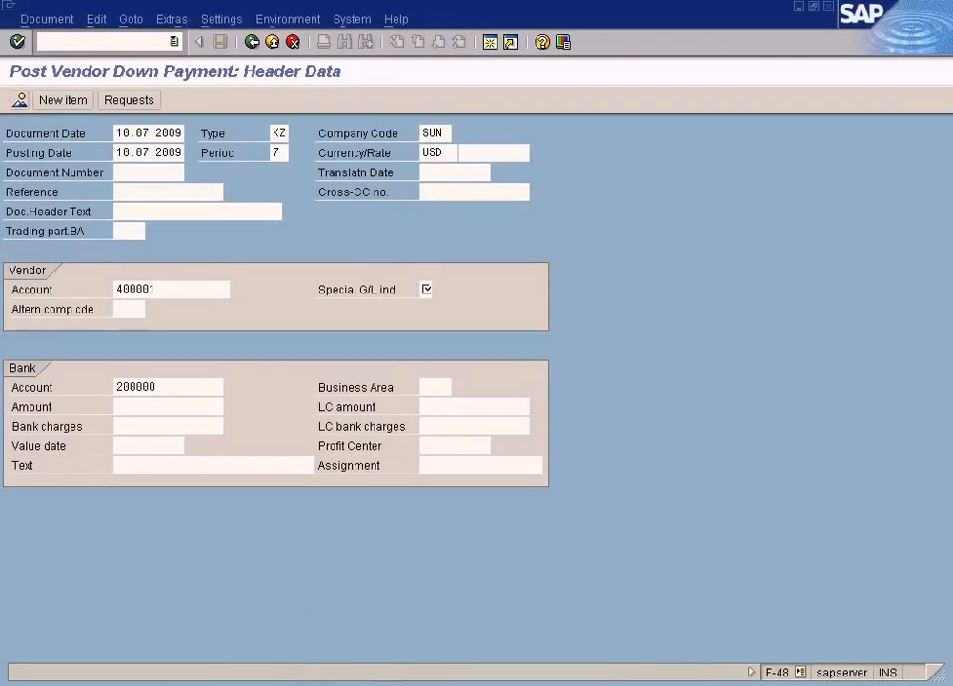
{"action": "left_click", "coordinate": [385, 685]}
{"action": "left_click", "coordinate": [384, 662]}
{"action": "left_click", "coordinate": [386, 685]}
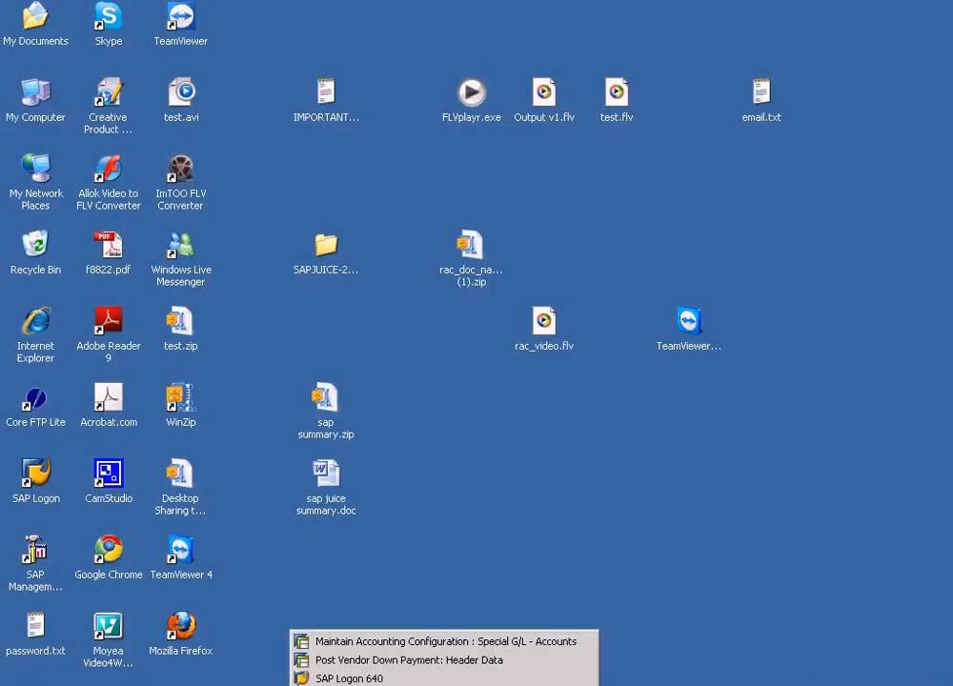
{"action": "left_click", "coordinate": [389, 664]}
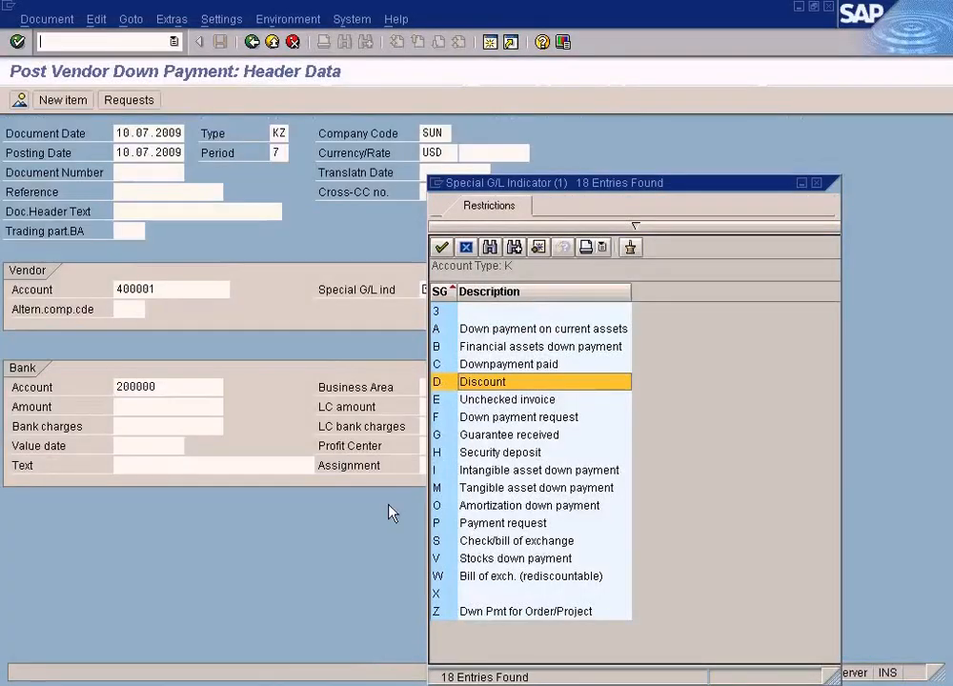
{"action": "left_click", "coordinate": [386, 685]}
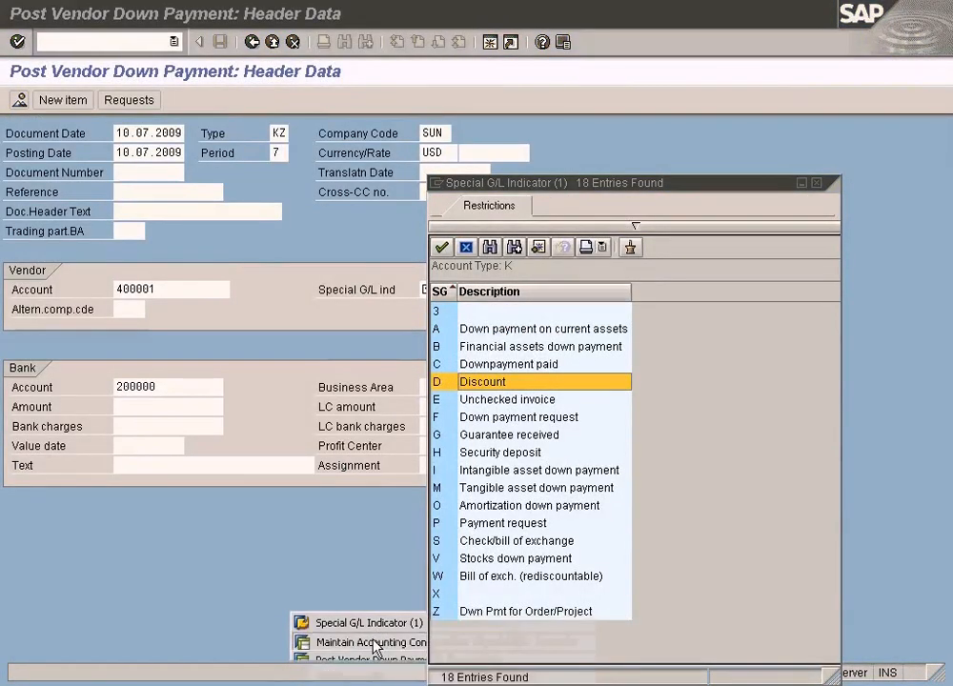
{"action": "left_click", "coordinate": [374, 642]}
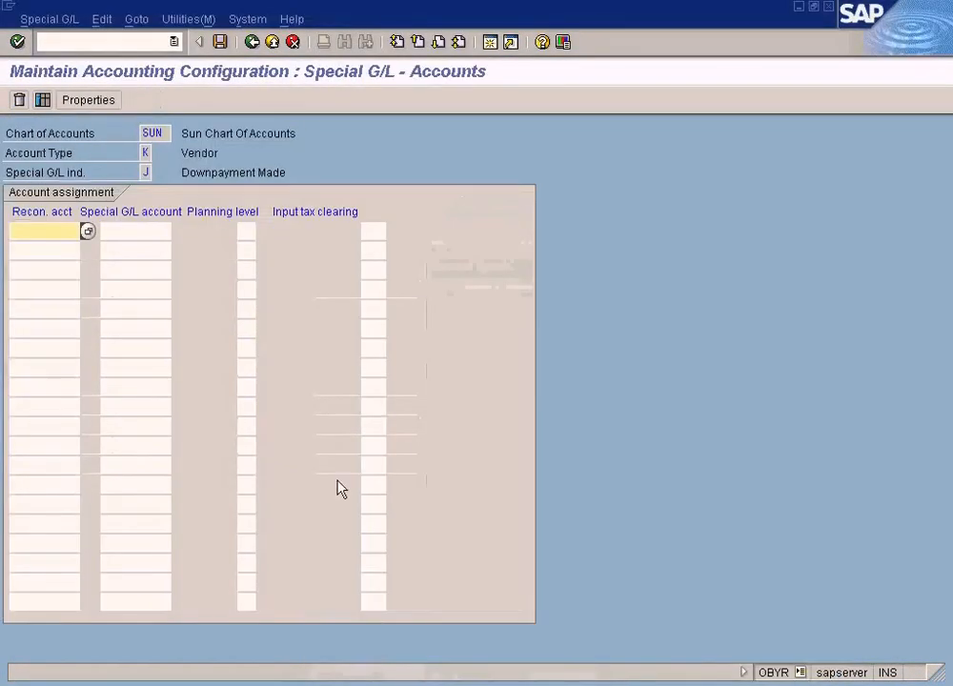
Step: Open a new session with transaction FK03 and display the vendor's accounting information for company code SUN
{"action": "left_click", "coordinate": [491, 48]}
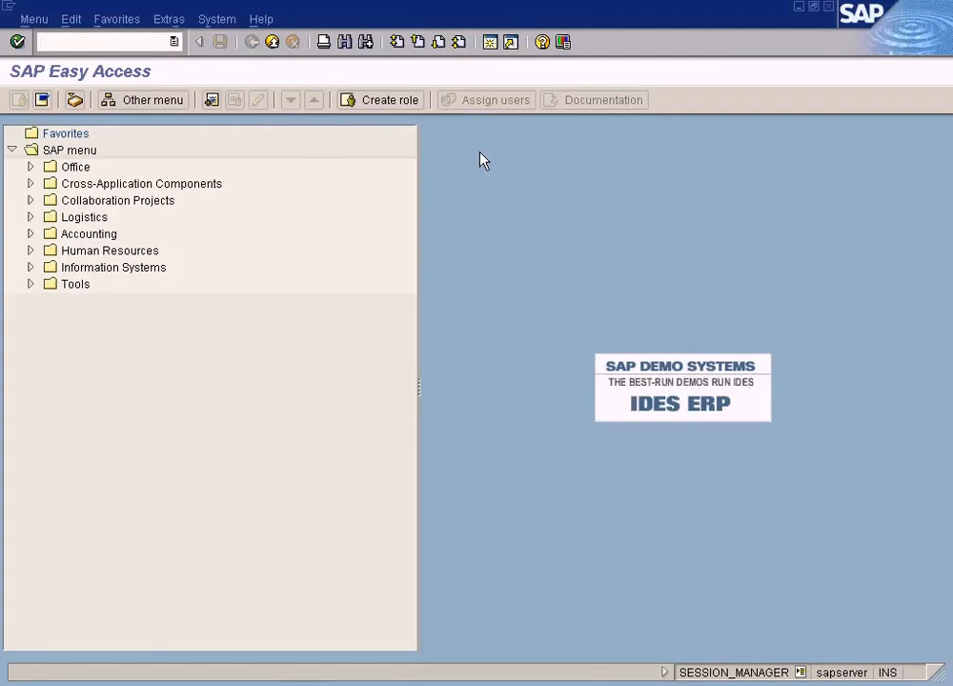
{"action": "type", "text": "/nfk03"}
{"action": "key", "text": "Return"}
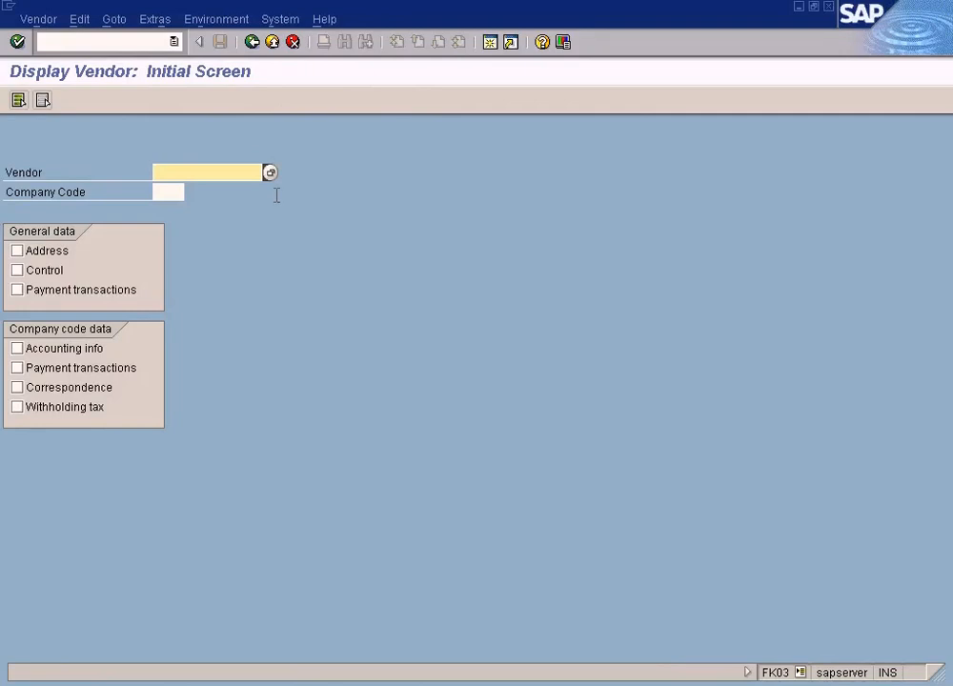
{"action": "type", "text": "00001"}
{"action": "key", "text": "Tab"}
{"action": "type", "text": "sun"}
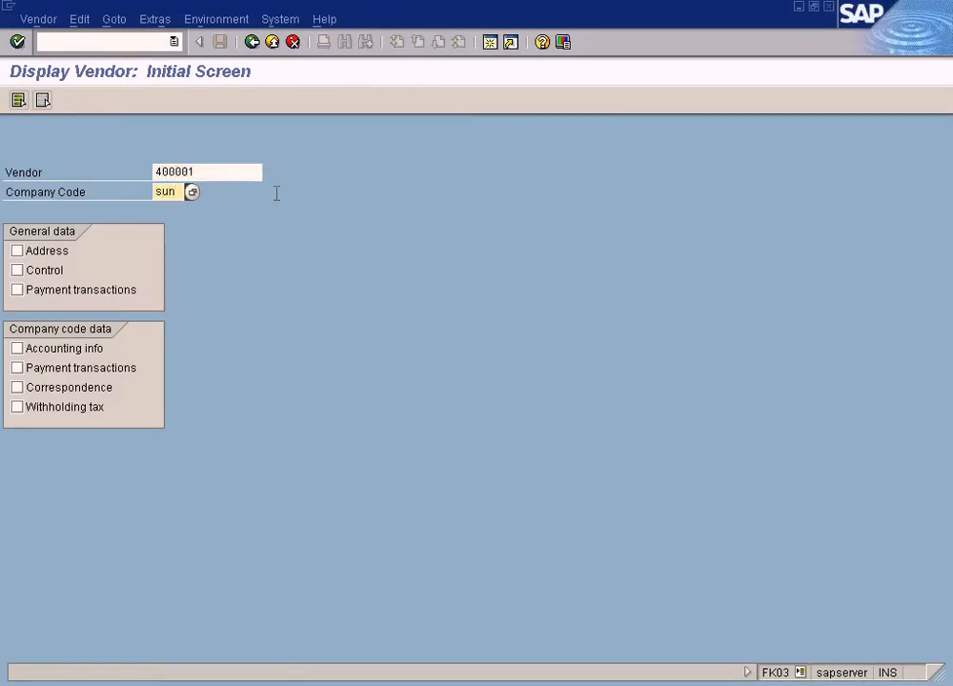
{"action": "left_click", "coordinate": [17, 350]}
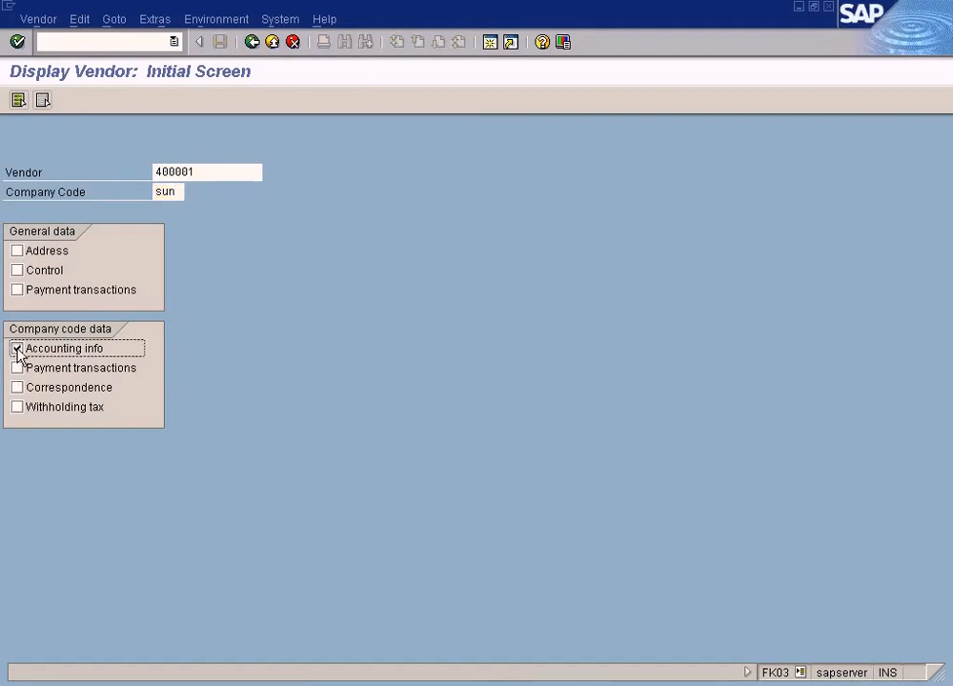
{"action": "key", "text": "Return"}
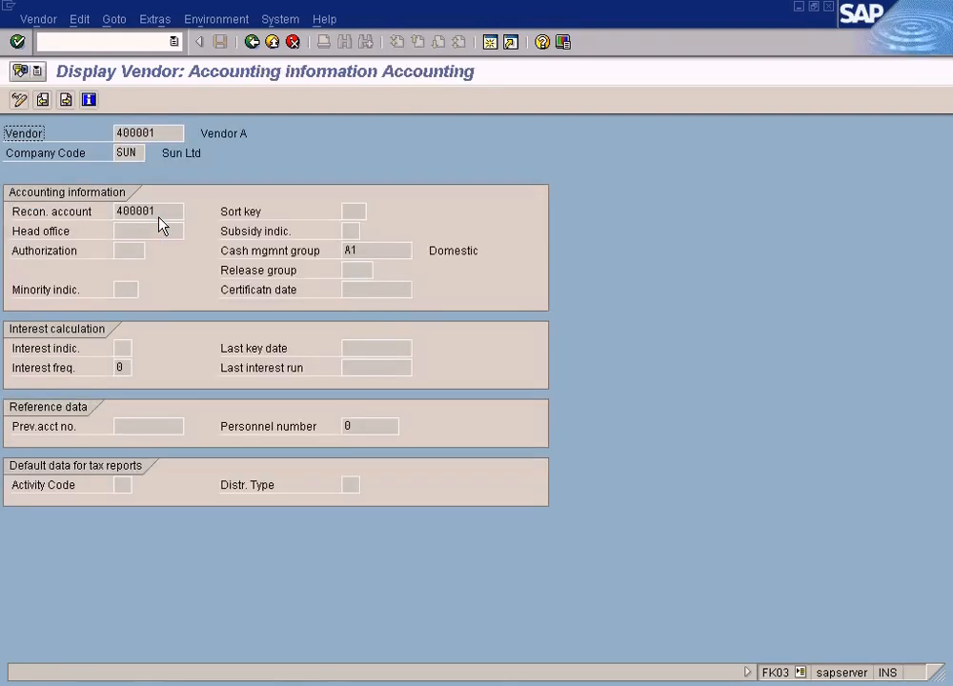
Step: Compare the vendor number with the reconciliation account in the vendor's accounting information
{"action": "double_click", "coordinate": [143, 213]}
{"action": "left_click", "coordinate": [172, 132]}
{"action": "double_click", "coordinate": [114, 212]}
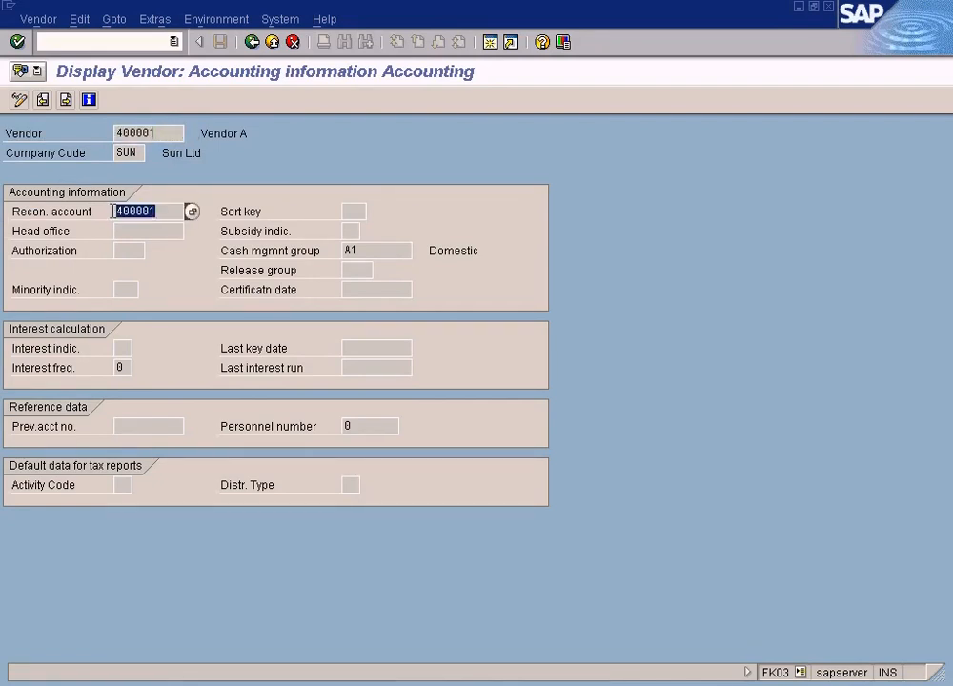
{"action": "left_click", "coordinate": [164, 133]}
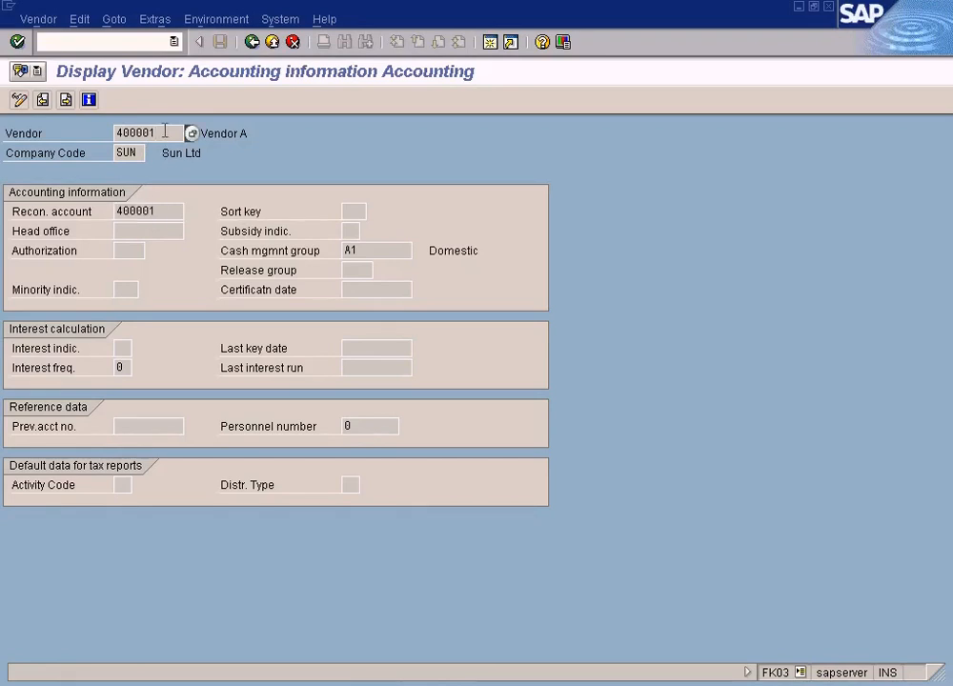
{"action": "left_click_drag", "start_coordinate": [163, 133], "coordinate": [87, 131]}
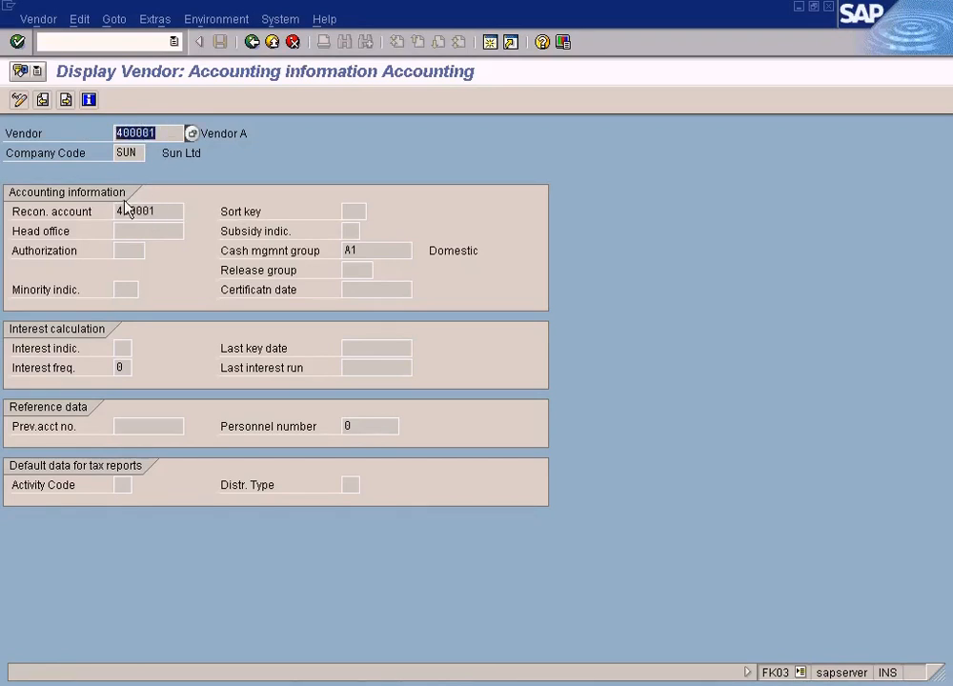
{"action": "left_click", "coordinate": [143, 209]}
{"action": "left_click", "coordinate": [159, 133]}
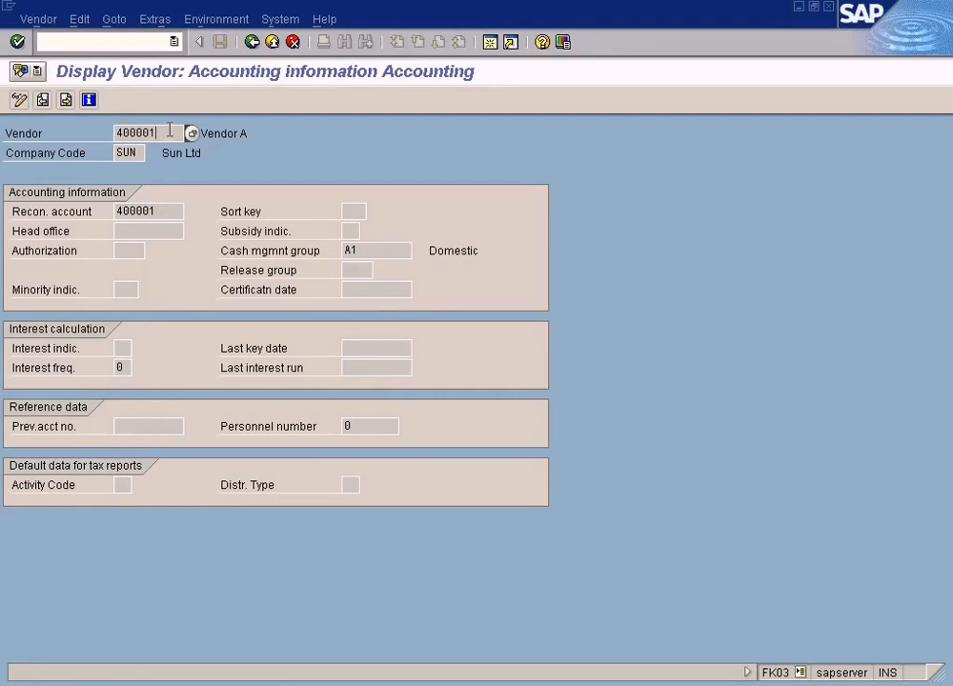
{"action": "double_click", "coordinate": [133, 133]}
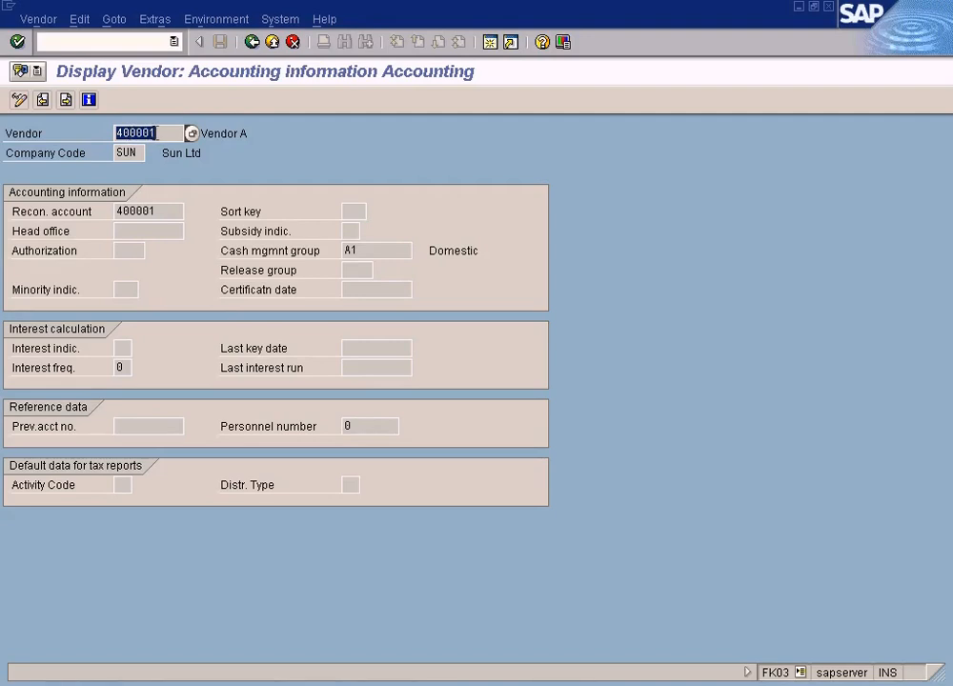
{"action": "double_click", "coordinate": [158, 210]}
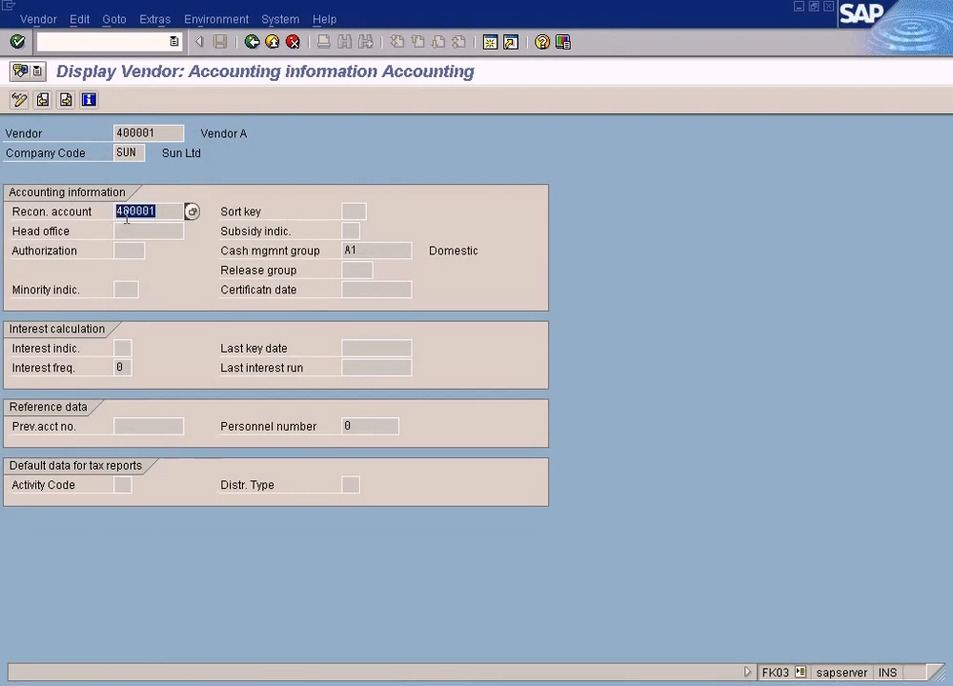
{"action": "left_click", "coordinate": [169, 214]}
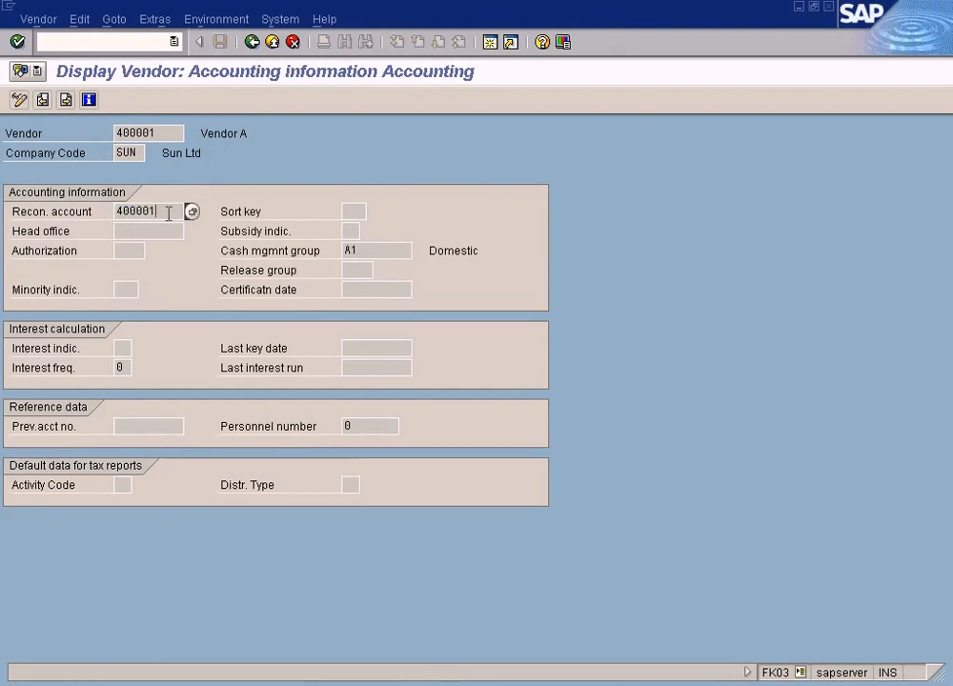
Step: Return to the account assignment of special G/L indicator J and go to its first reconciliation account entry
{"action": "left_click", "coordinate": [367, 685]}
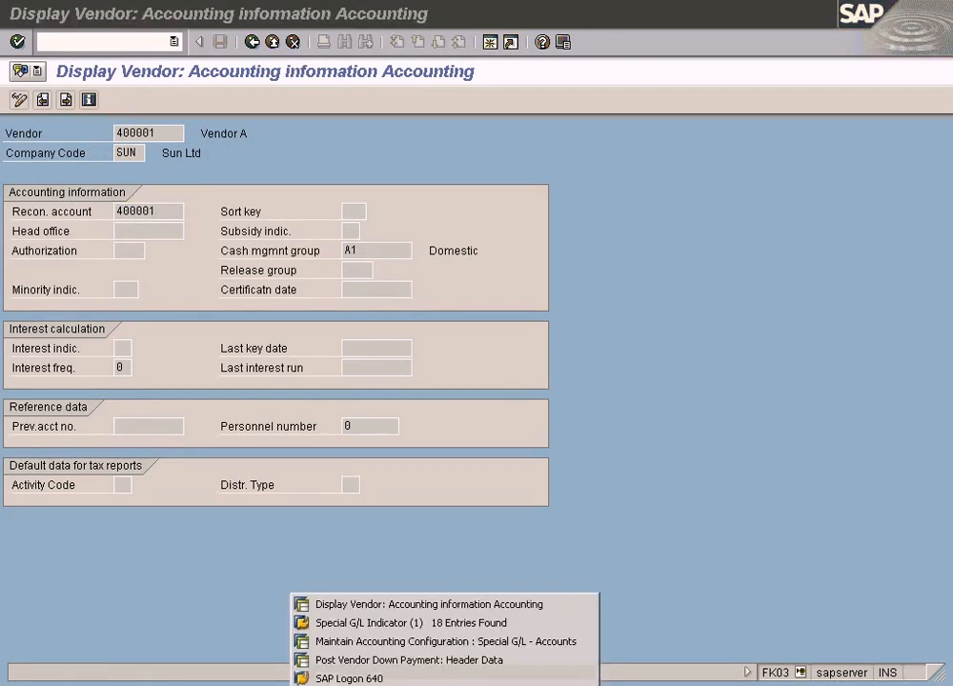
{"action": "left_click", "coordinate": [376, 604]}
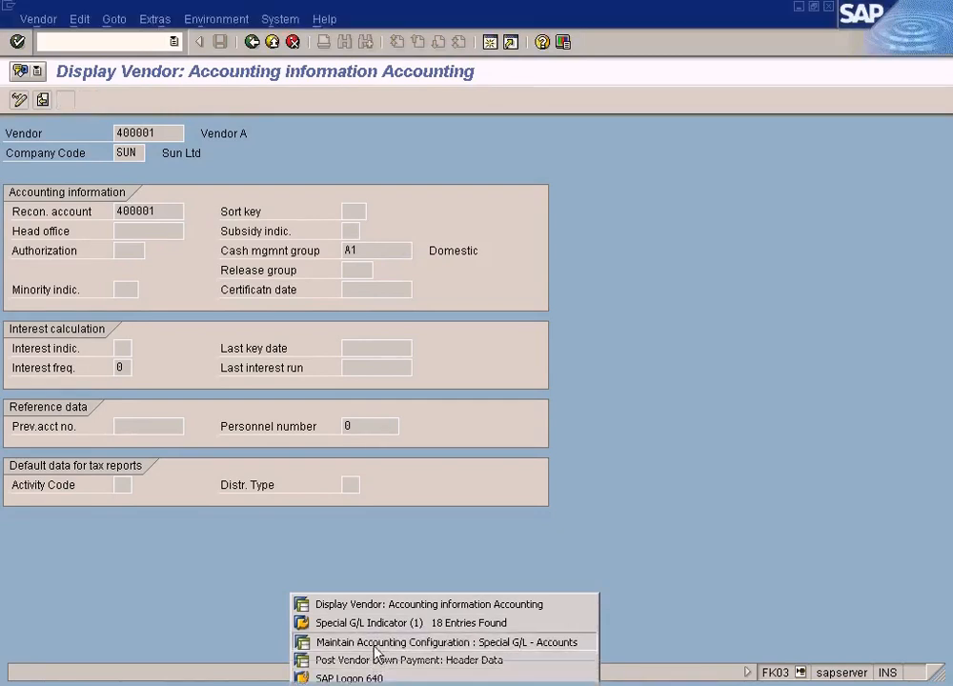
{"action": "left_click", "coordinate": [362, 685]}
{"action": "left_click", "coordinate": [362, 645]}
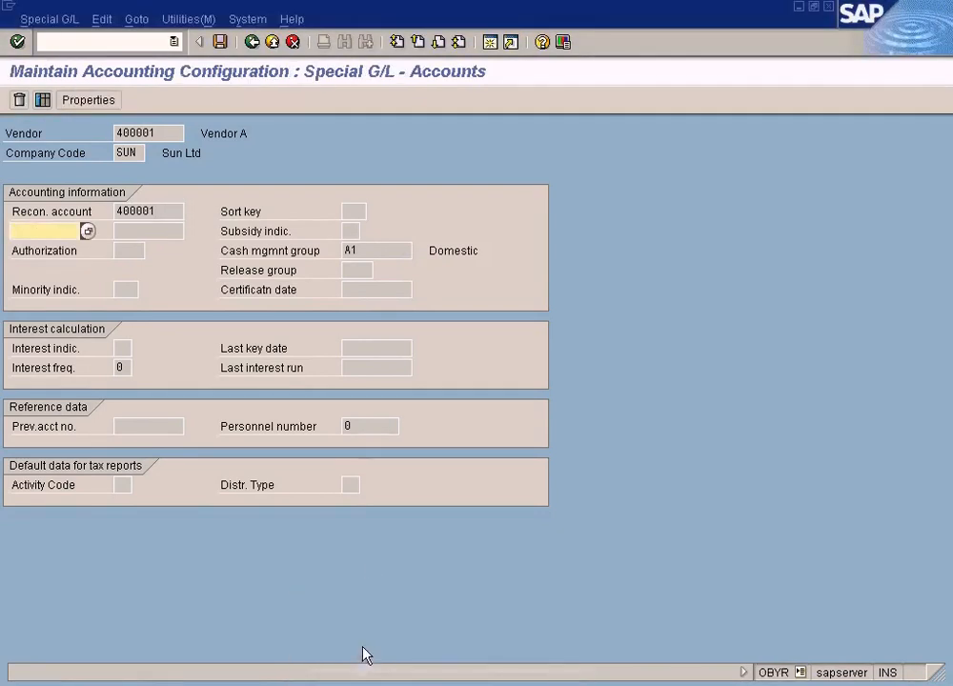
{"action": "left_click", "coordinate": [152, 236]}
{"action": "left_click", "coordinate": [80, 237]}
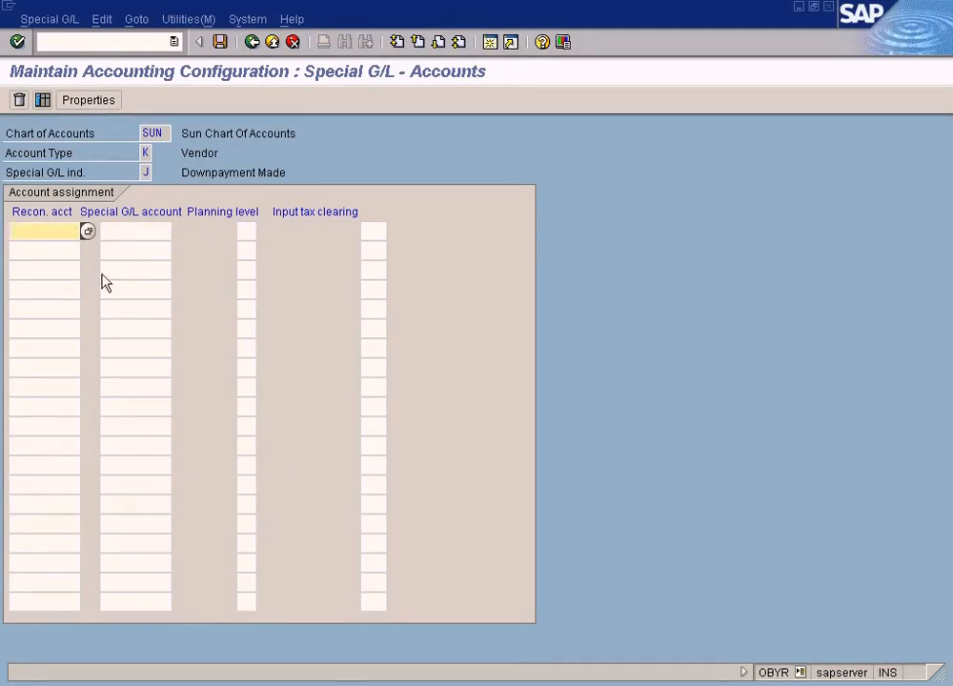
Step: Copy the reconciliation account from the vendor display into the first account assignment line of indicator J
{"action": "left_click", "coordinate": [401, 684]}
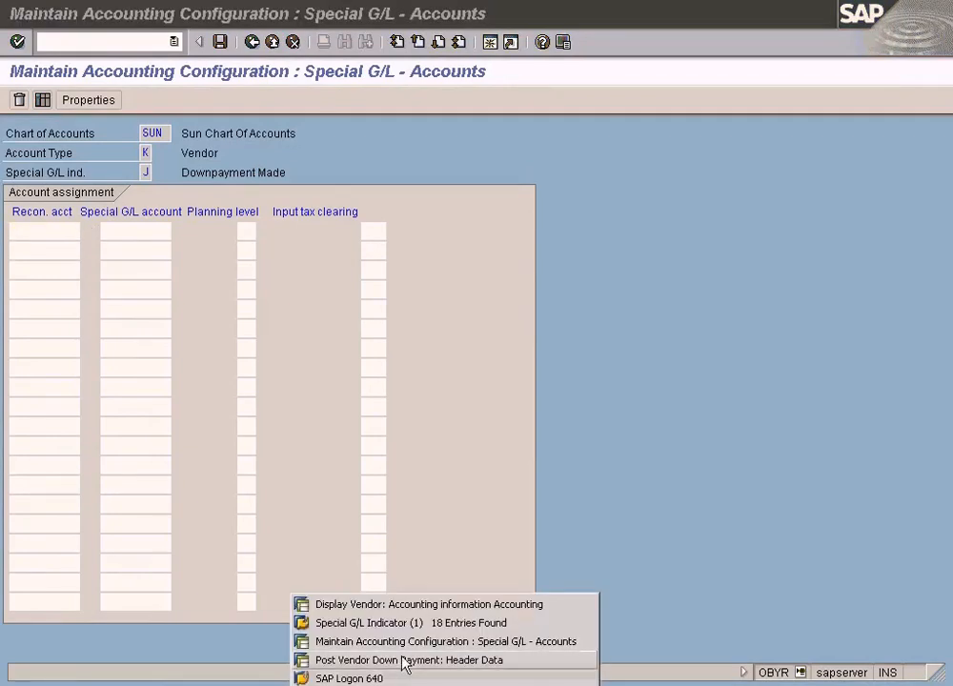
{"action": "left_click", "coordinate": [404, 660]}
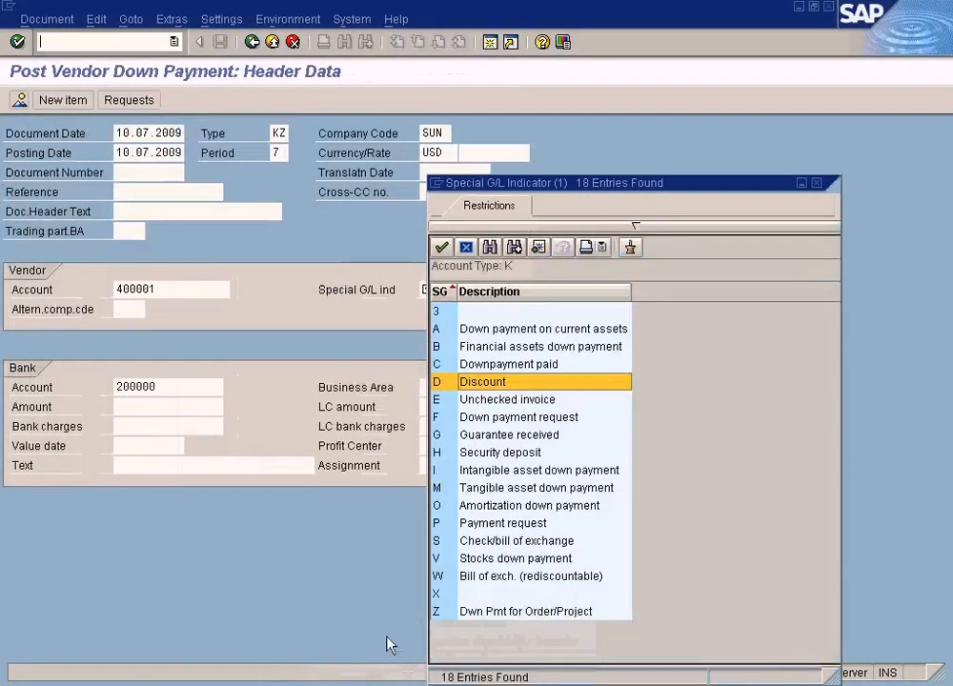
{"action": "left_click", "coordinate": [398, 682]}
{"action": "left_click", "coordinate": [397, 610]}
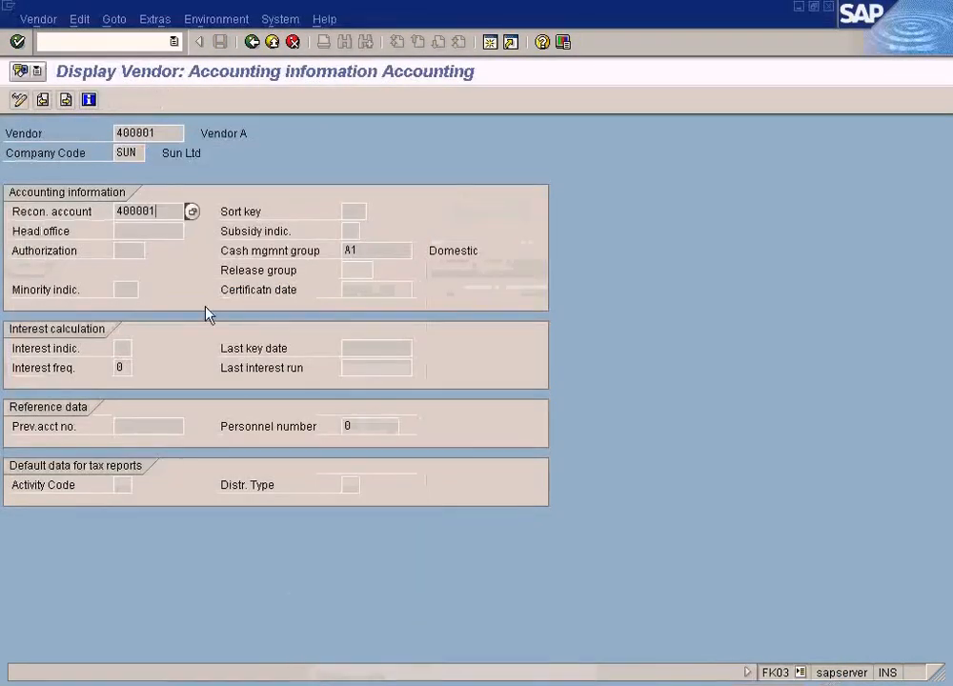
{"action": "double_click", "coordinate": [136, 211]}
{"action": "key", "text": "ctrl+c"}
{"action": "left_click", "coordinate": [416, 529]}
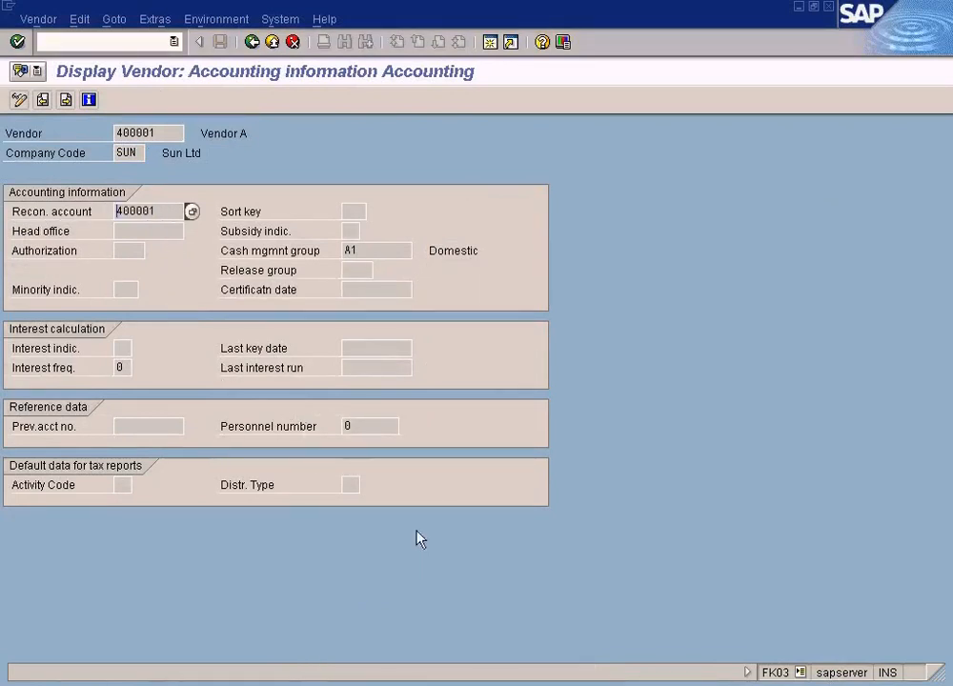
{"action": "left_click", "coordinate": [399, 682]}
{"action": "left_click", "coordinate": [410, 637]}
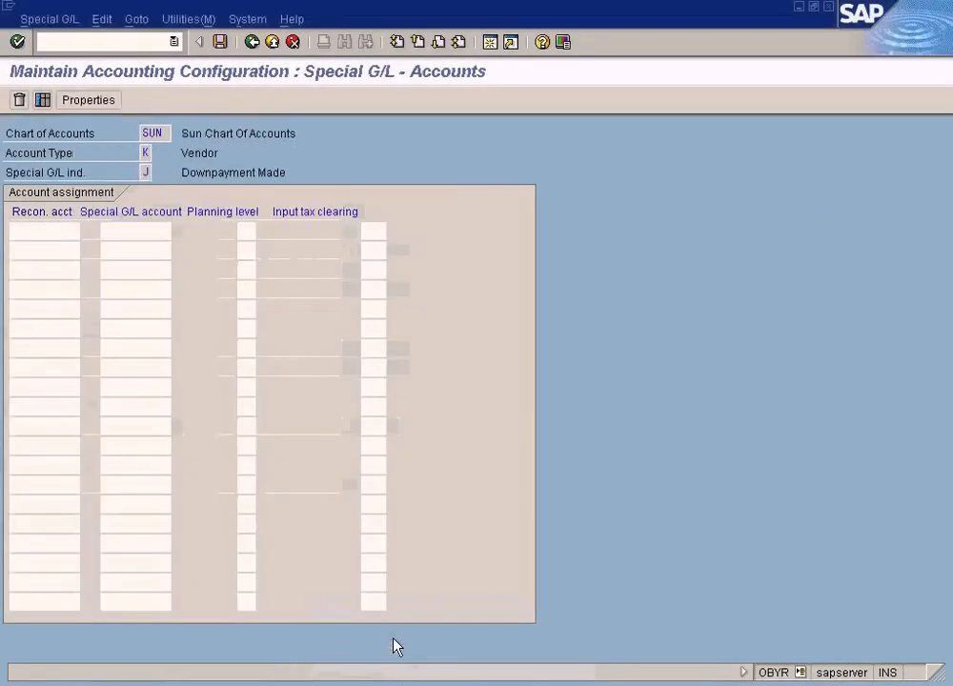
{"action": "key", "text": "ctrl+v"}
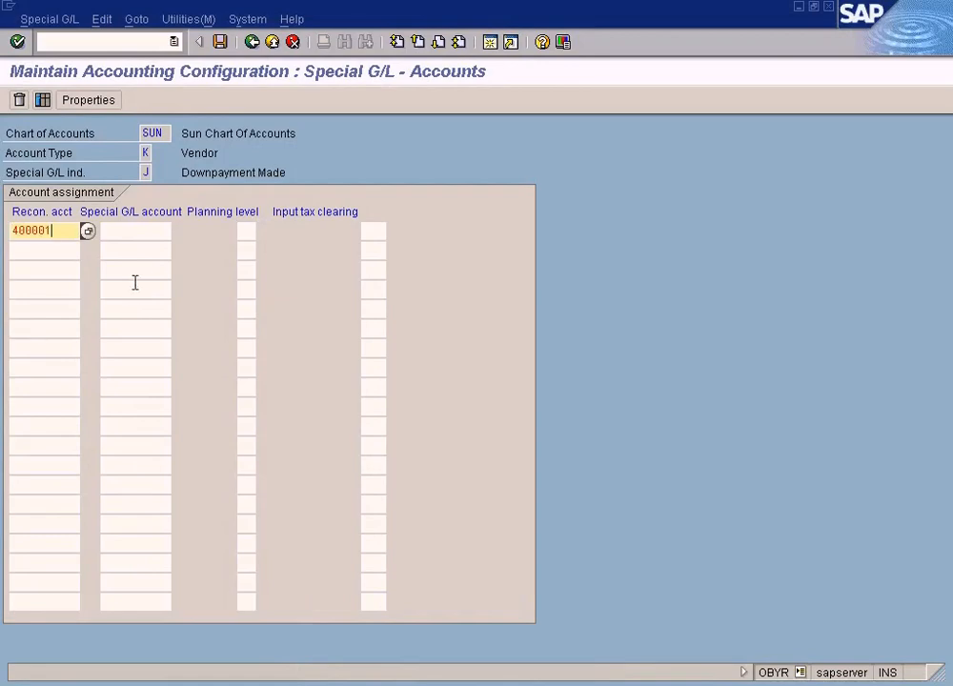
{"action": "left_click", "coordinate": [143, 232]}
Step: Switch to the Down Payments Paid diagram in Paint and mark the unused vendor account and the one used for Down Payment Posting
{"action": "left_click", "coordinate": [554, 682]}
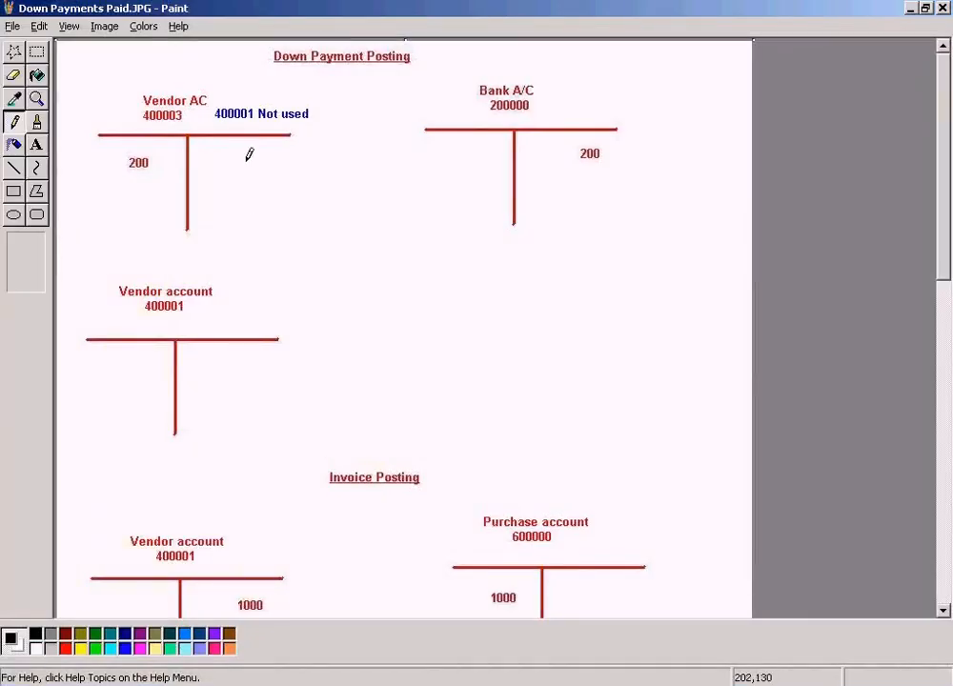
{"action": "left_click", "coordinate": [36, 52]}
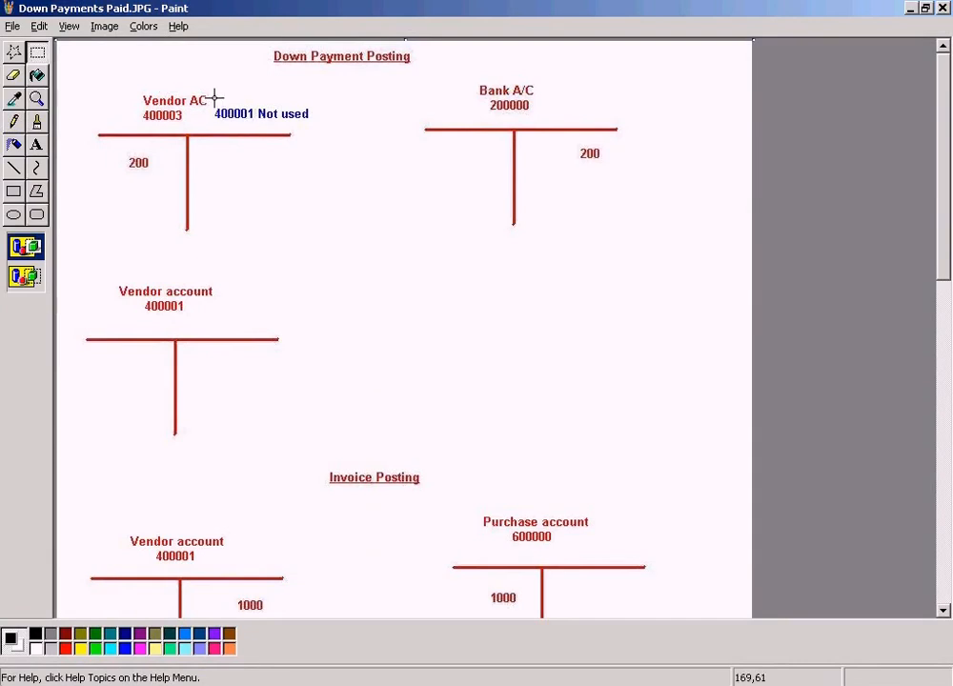
{"action": "left_click_drag", "start_coordinate": [214, 95], "coordinate": [322, 124]}
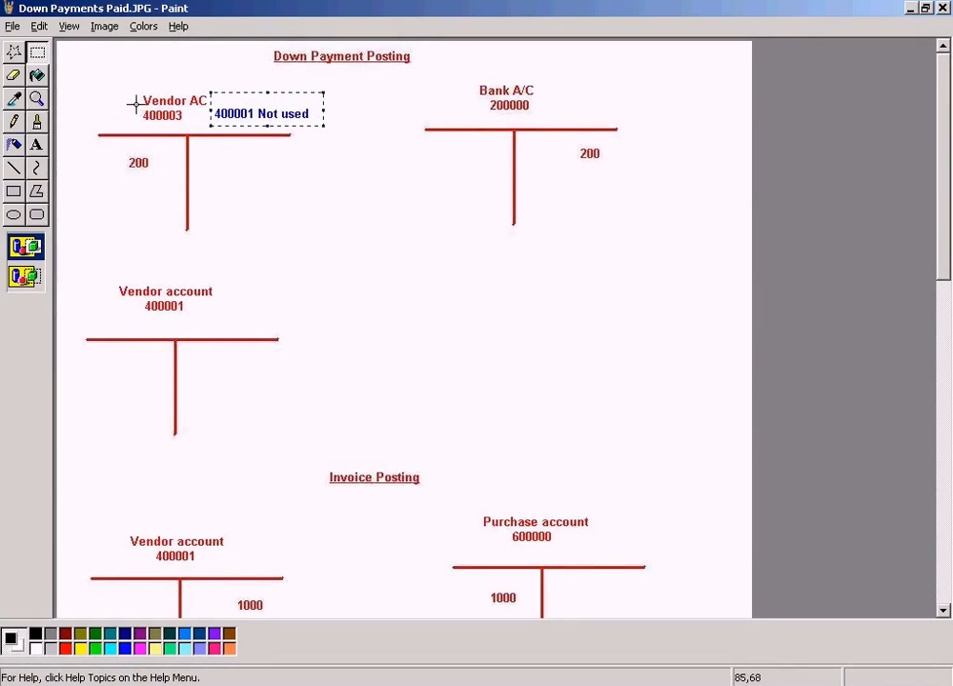
{"action": "left_click_drag", "start_coordinate": [135, 101], "coordinate": [193, 127]}
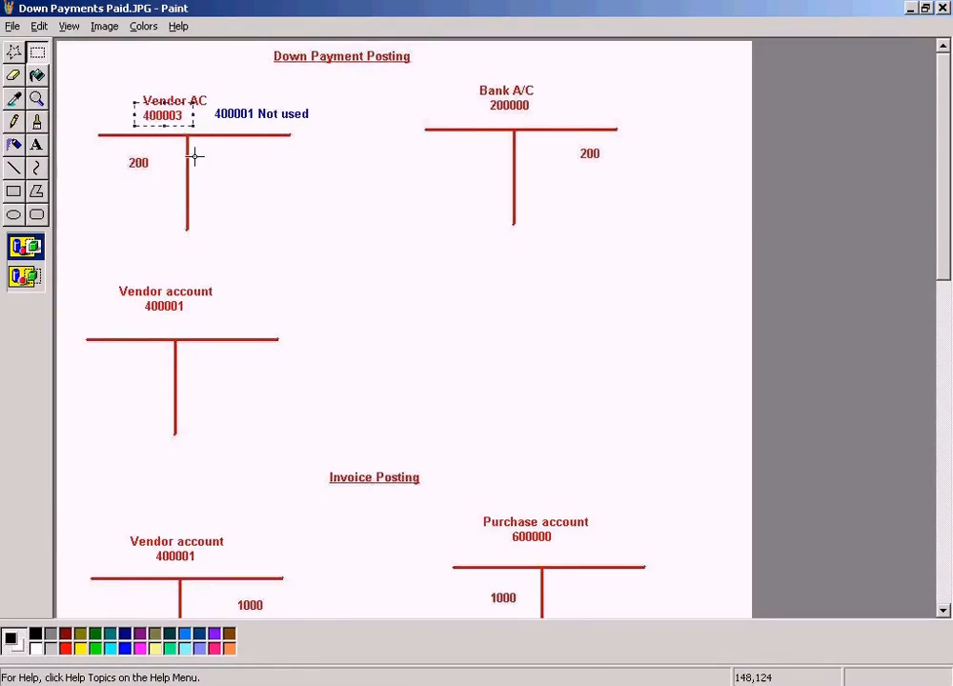
Step: Back in SAP, assign the vendor account from the diagram's Down Payment Posting as indicator J's special G/L account
{"action": "left_click", "coordinate": [381, 685]}
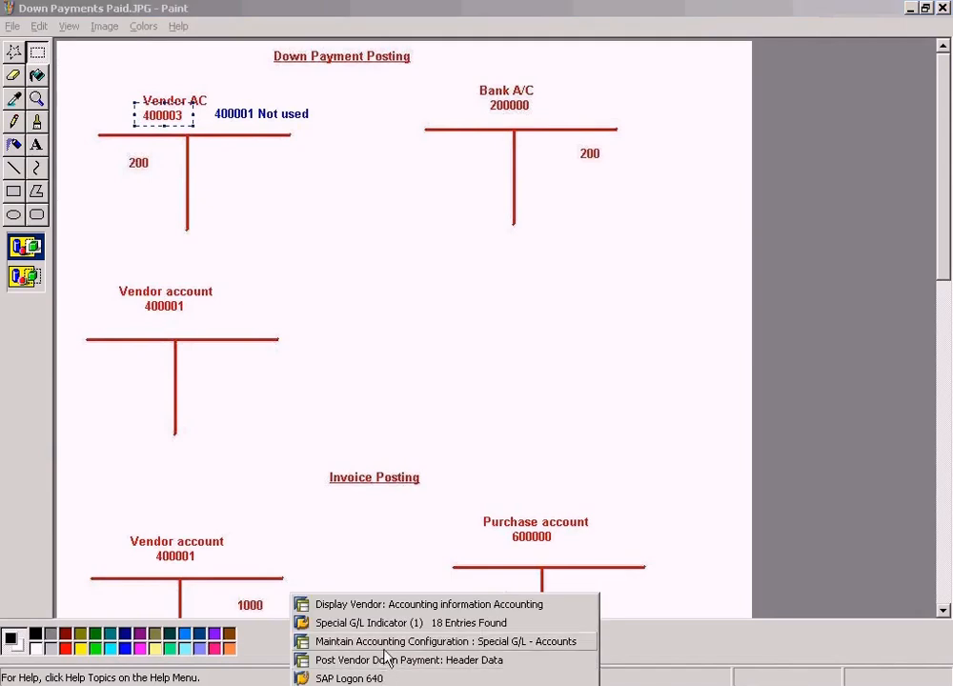
{"action": "left_click", "coordinate": [383, 642]}
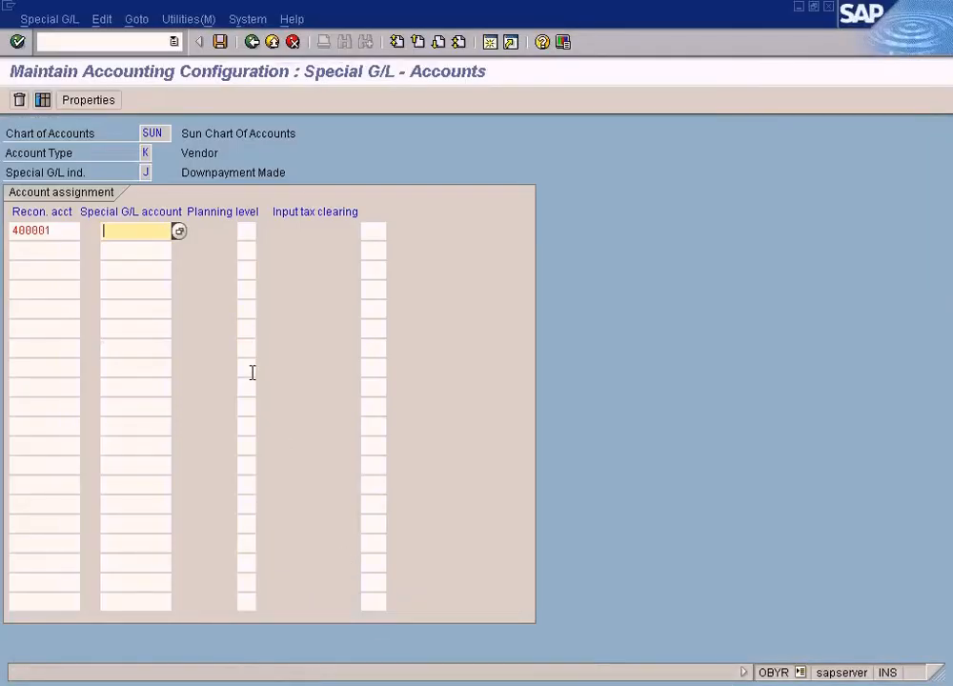
{"action": "type", "text": "400001"}
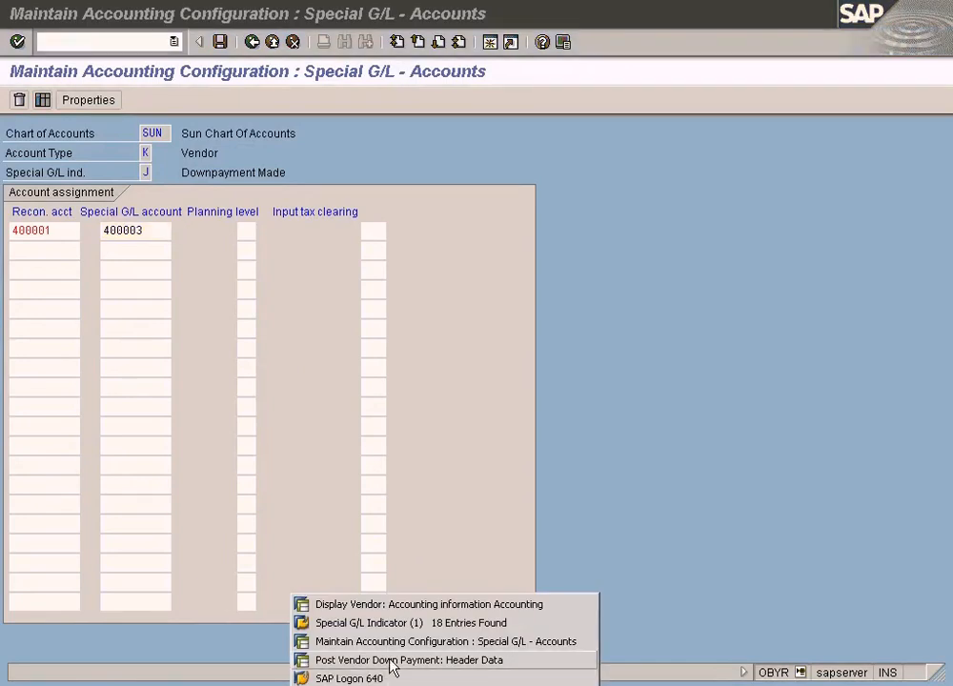
Step: In the vendor down payment posting, dismiss the indicator list and set the special G/L indicator to J
{"action": "left_click", "coordinate": [393, 661]}
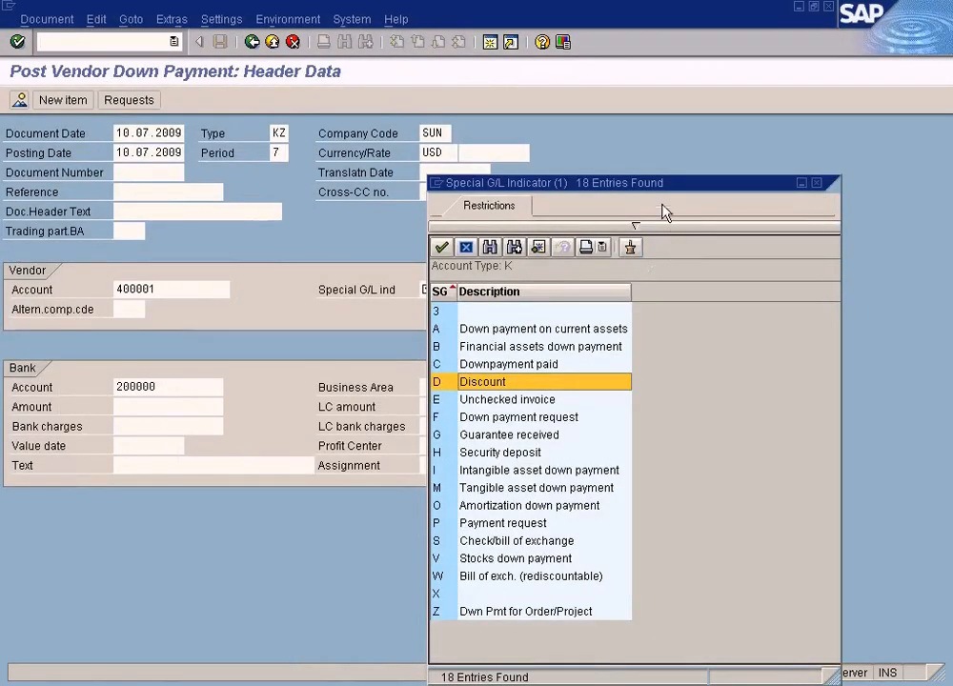
{"action": "left_click", "coordinate": [816, 182]}
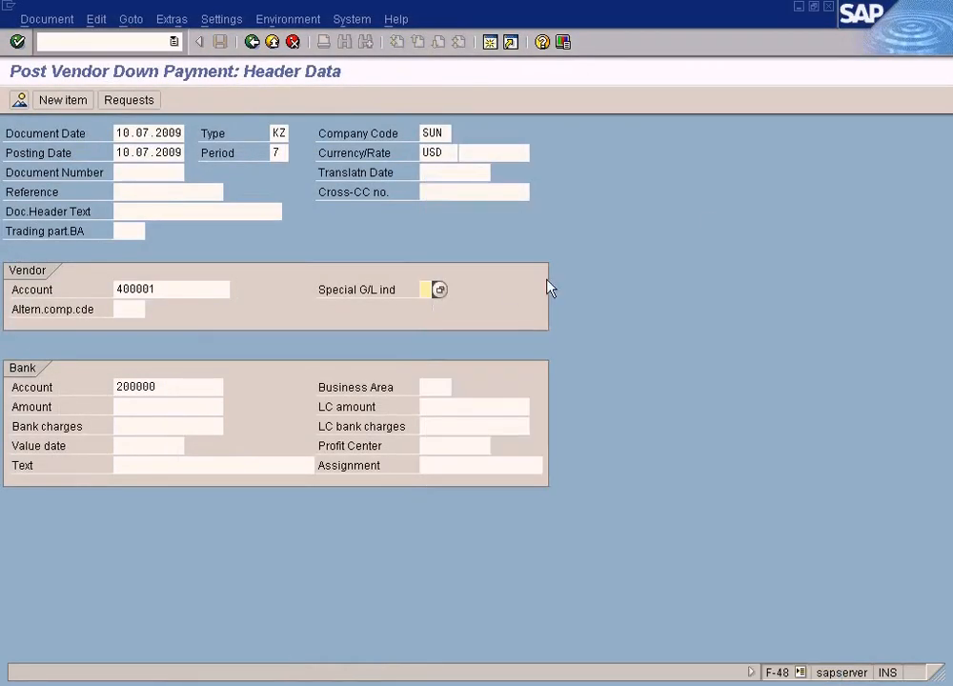
{"action": "type", "text": "J"}
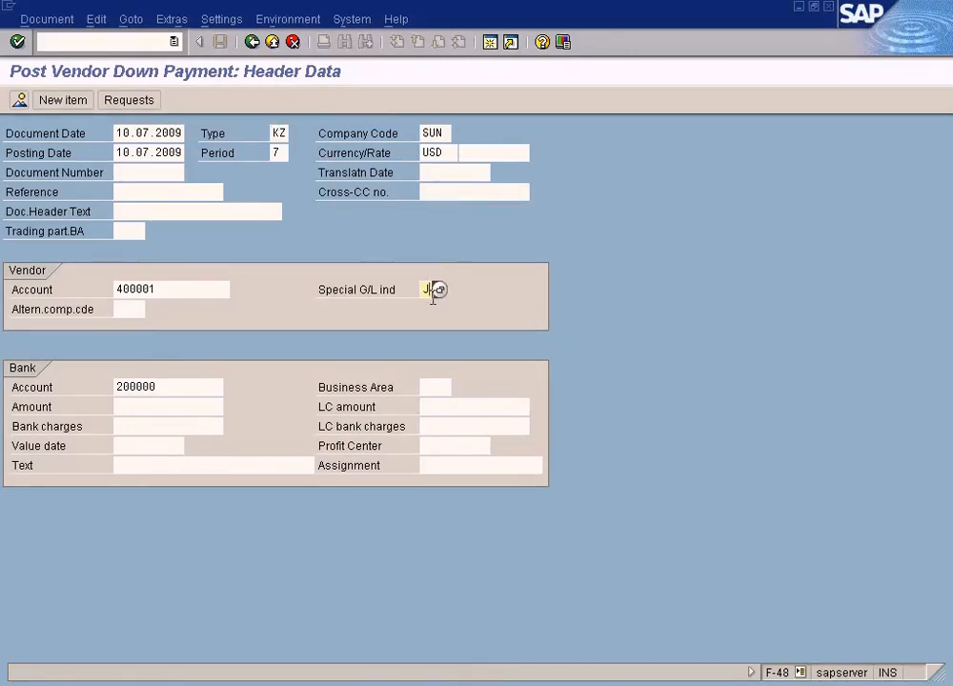
Step: Review indicator J's account assignment, then the vendor account and special G/L indicator in the down payment posting
{"action": "left_click", "coordinate": [391, 678]}
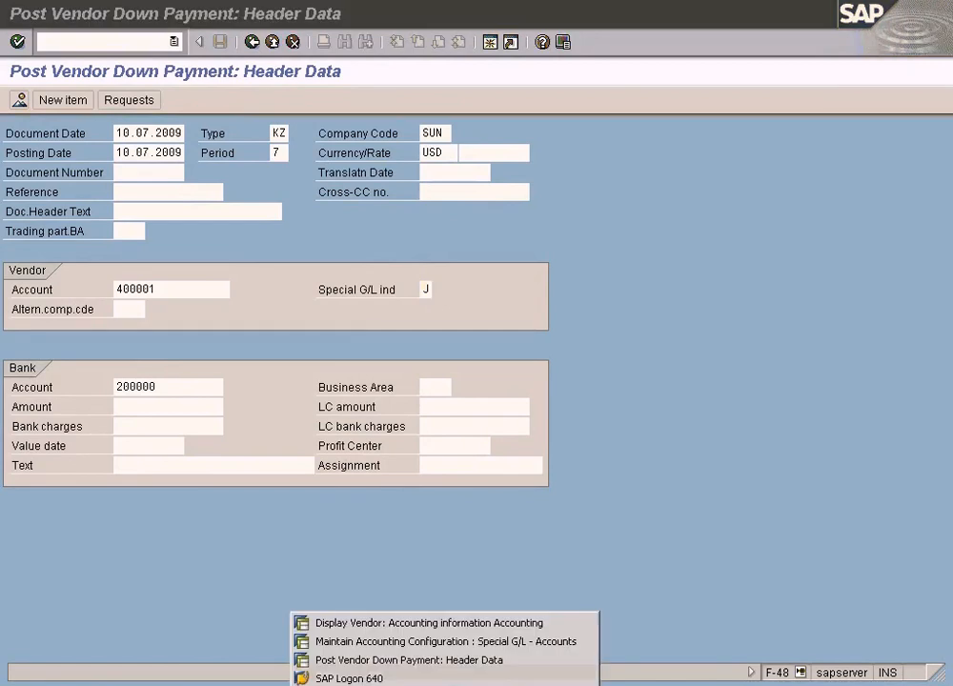
{"action": "left_click", "coordinate": [381, 638]}
{"action": "left_click", "coordinate": [65, 229]}
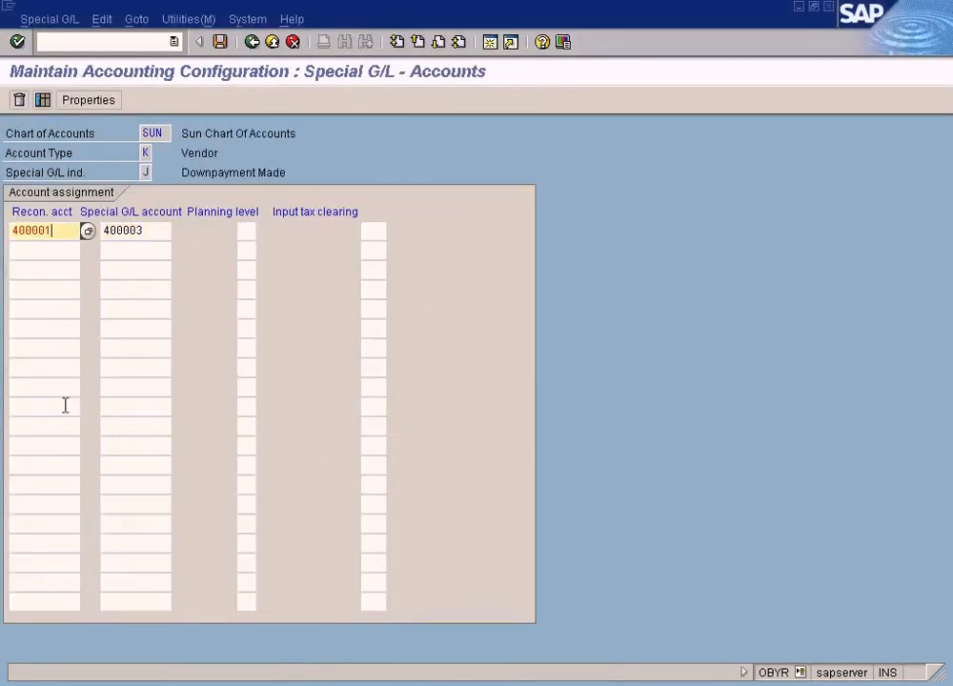
{"action": "left_click", "coordinate": [381, 678]}
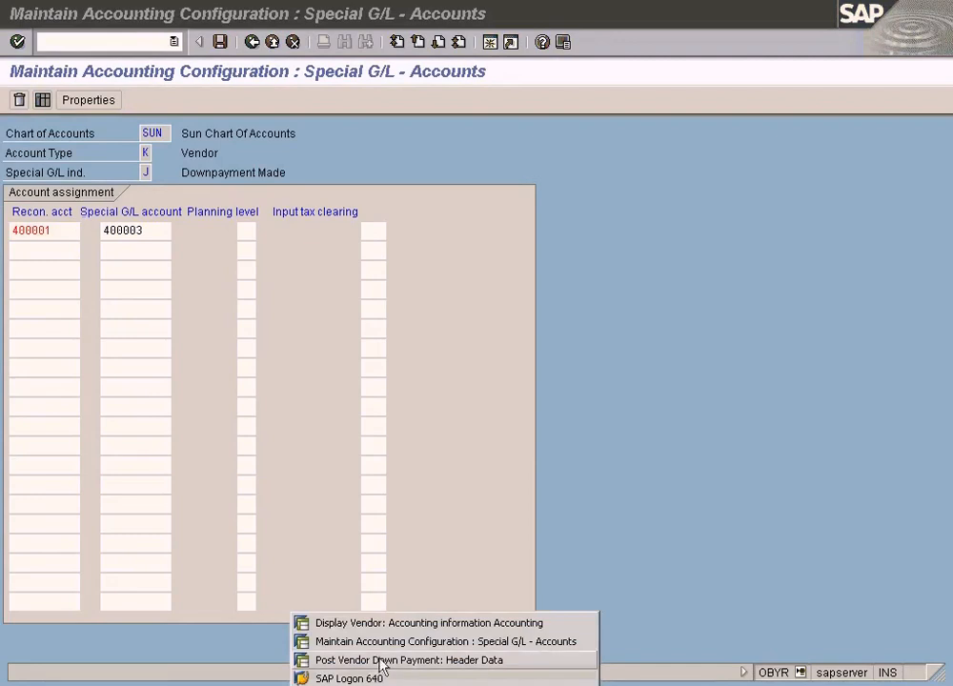
{"action": "left_click", "coordinate": [379, 661]}
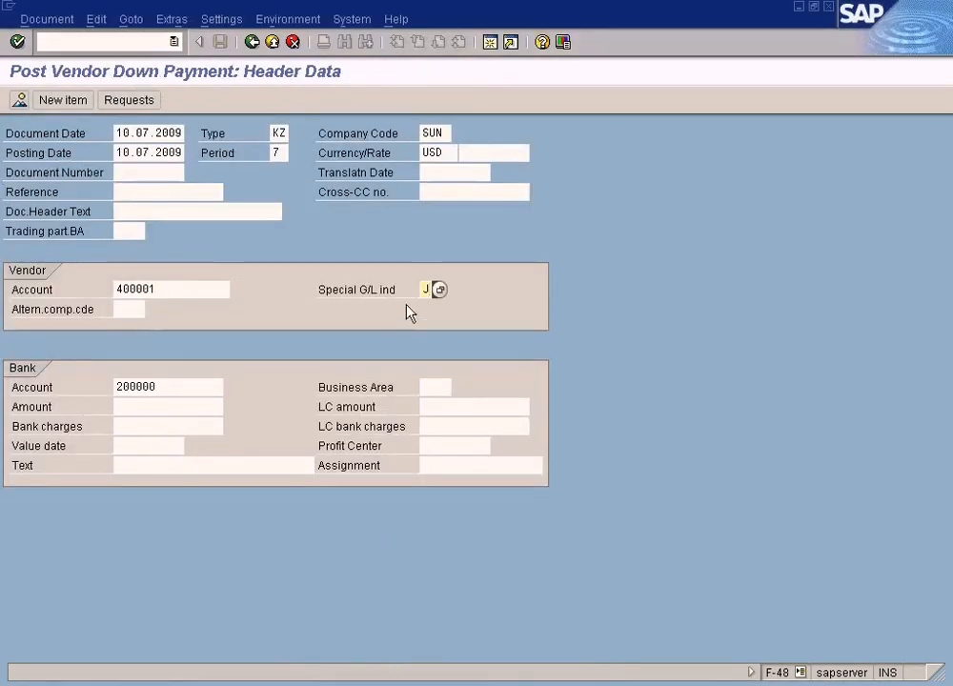
{"action": "left_click", "coordinate": [188, 292]}
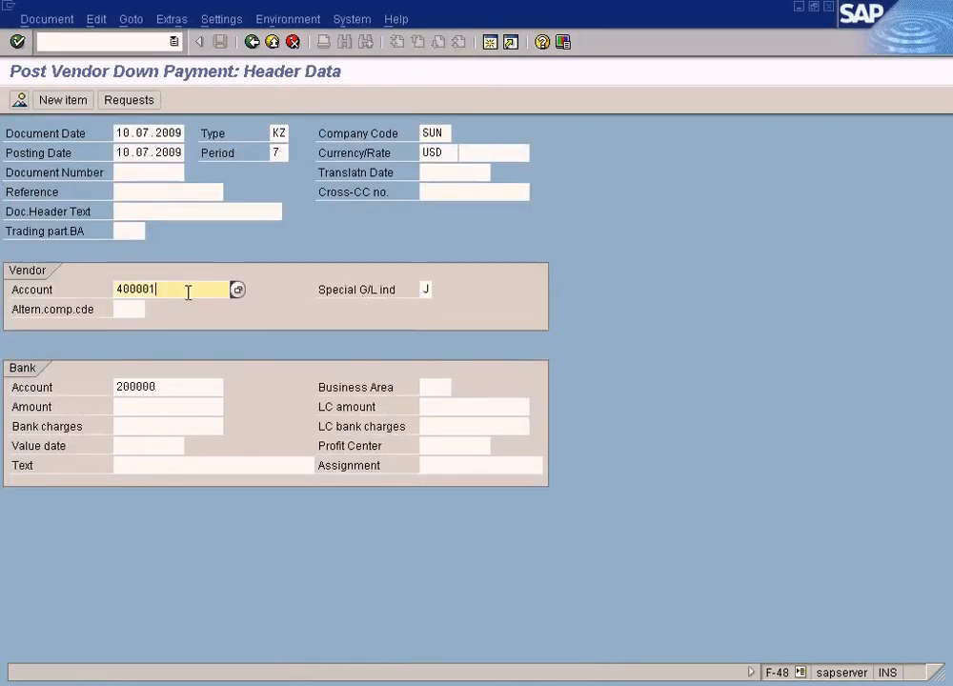
{"action": "left_click", "coordinate": [426, 289]}
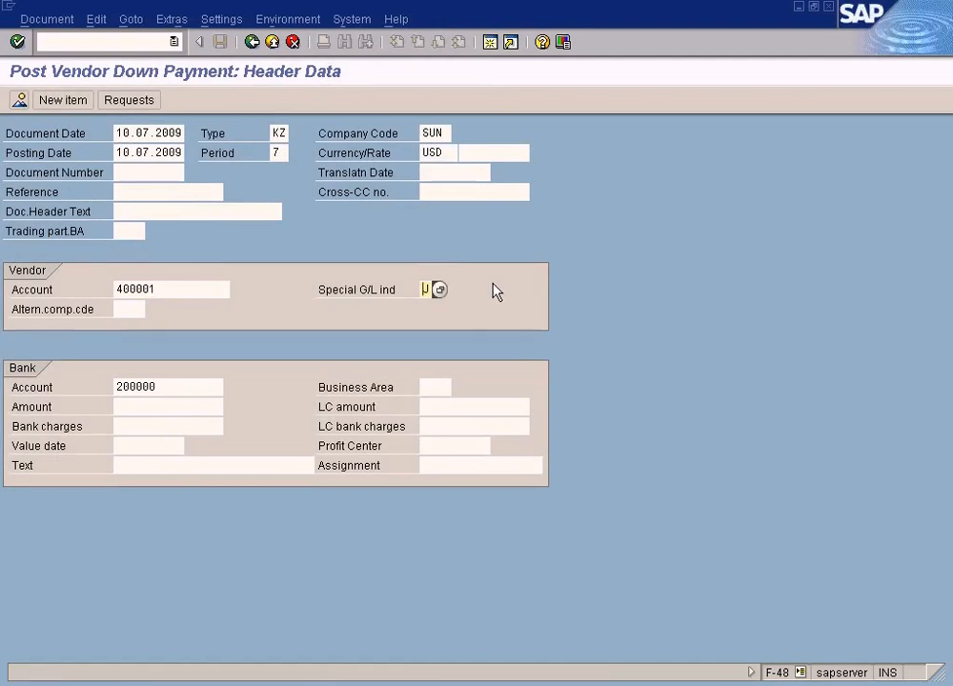
{"action": "left_click", "coordinate": [193, 291]}
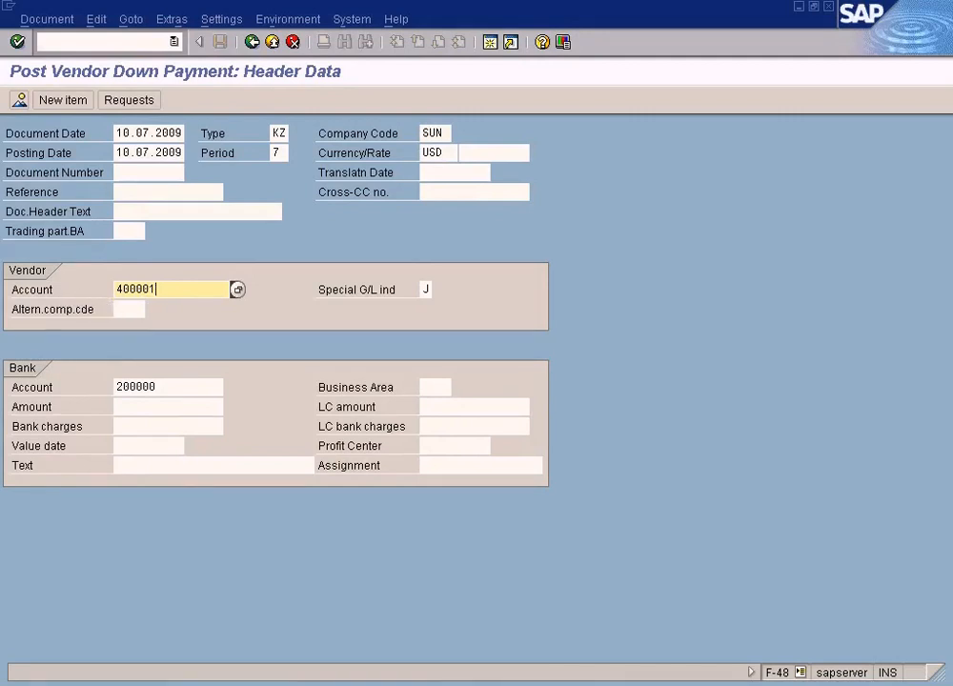
Step: Examine the vendor number and its reconciliation account in the vendor's accounting information
{"action": "left_click", "coordinate": [395, 680]}
{"action": "left_click", "coordinate": [340, 622]}
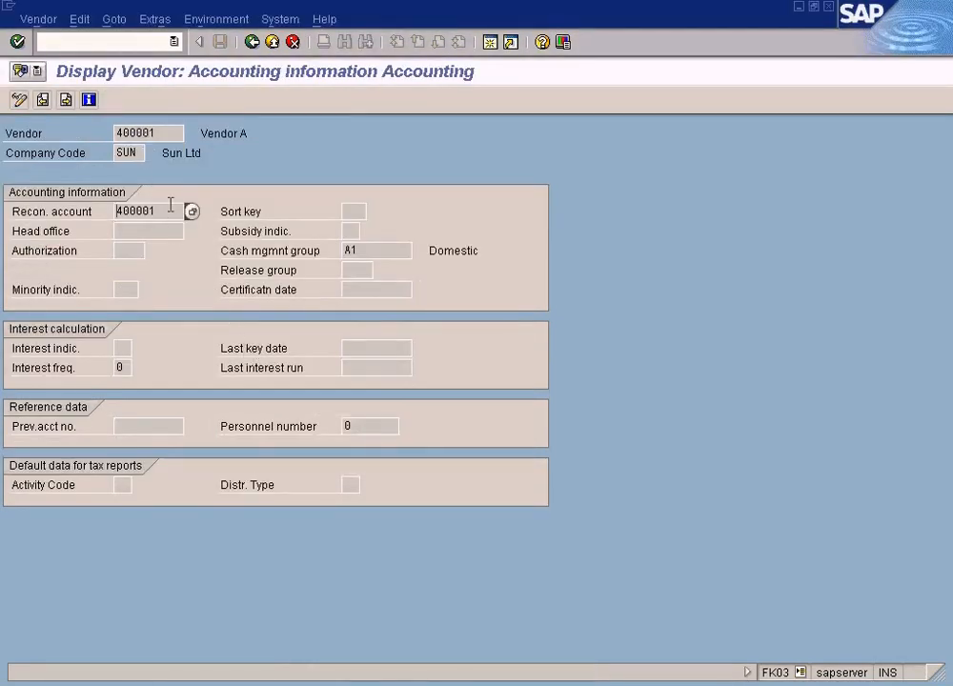
{"action": "left_click", "coordinate": [153, 129]}
{"action": "left_click", "coordinate": [148, 212]}
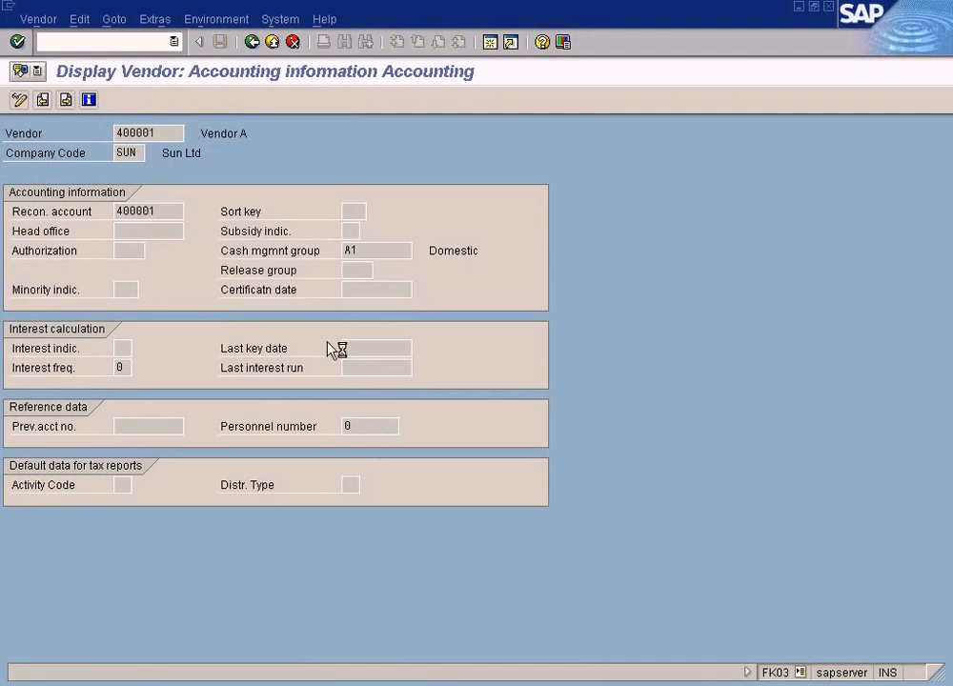
Step: Examine how indicator J's configuration maps the reconciliation account to the special G/L account
{"action": "left_click", "coordinate": [395, 682]}
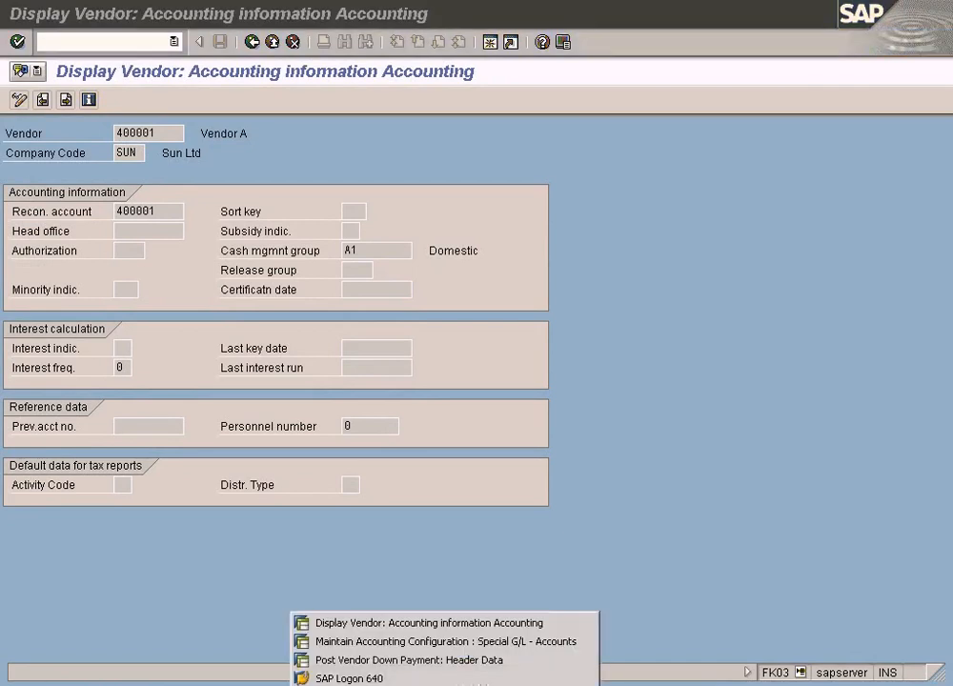
{"action": "left_click", "coordinate": [395, 639]}
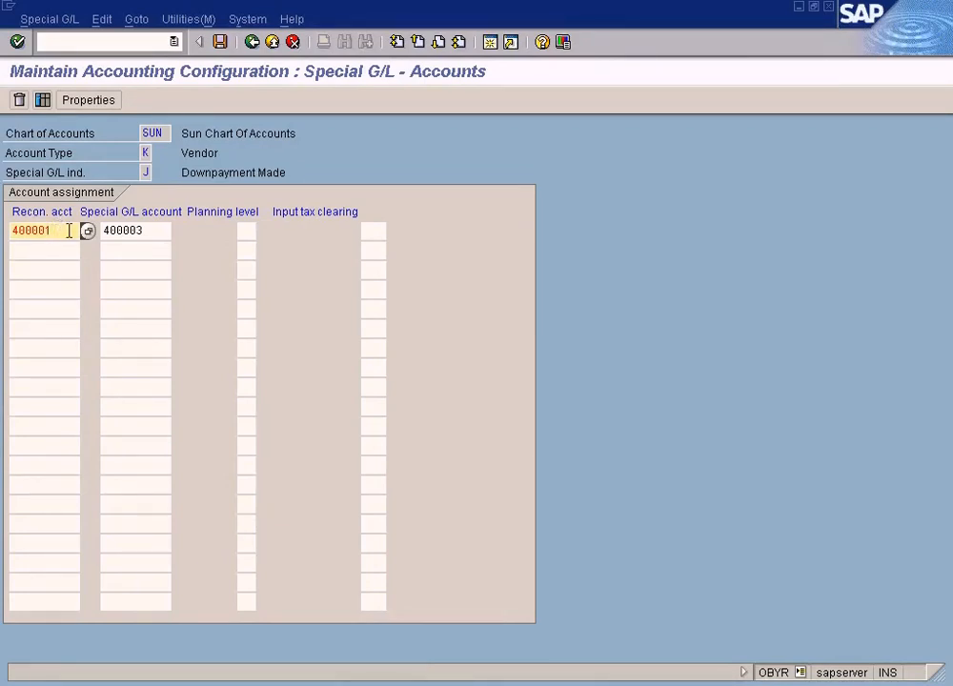
{"action": "left_click", "coordinate": [125, 231]}
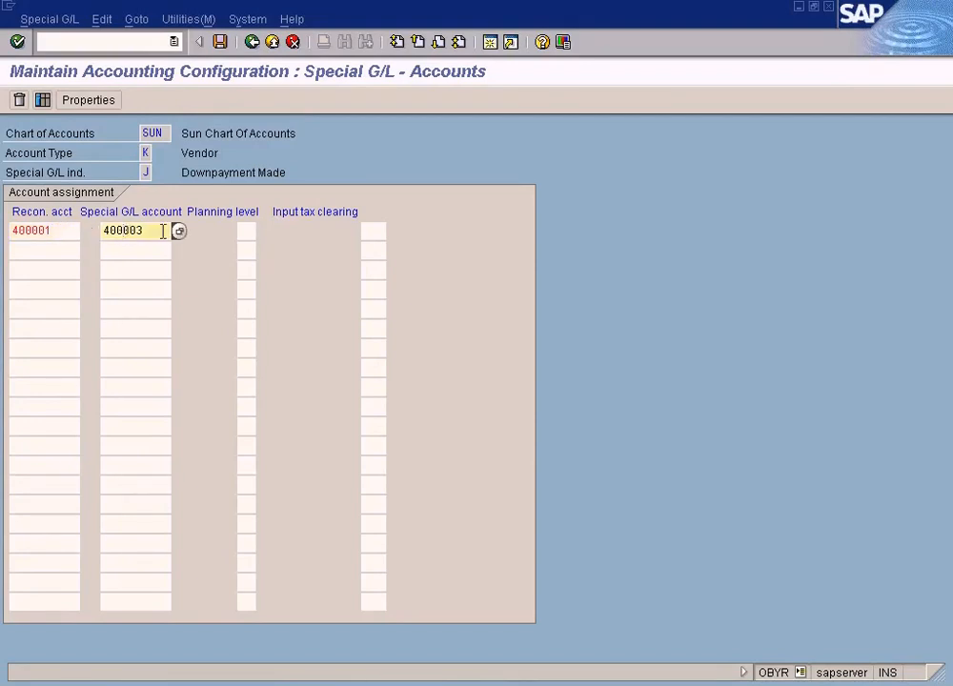
{"action": "left_click_drag", "start_coordinate": [163, 230], "coordinate": [70, 228]}
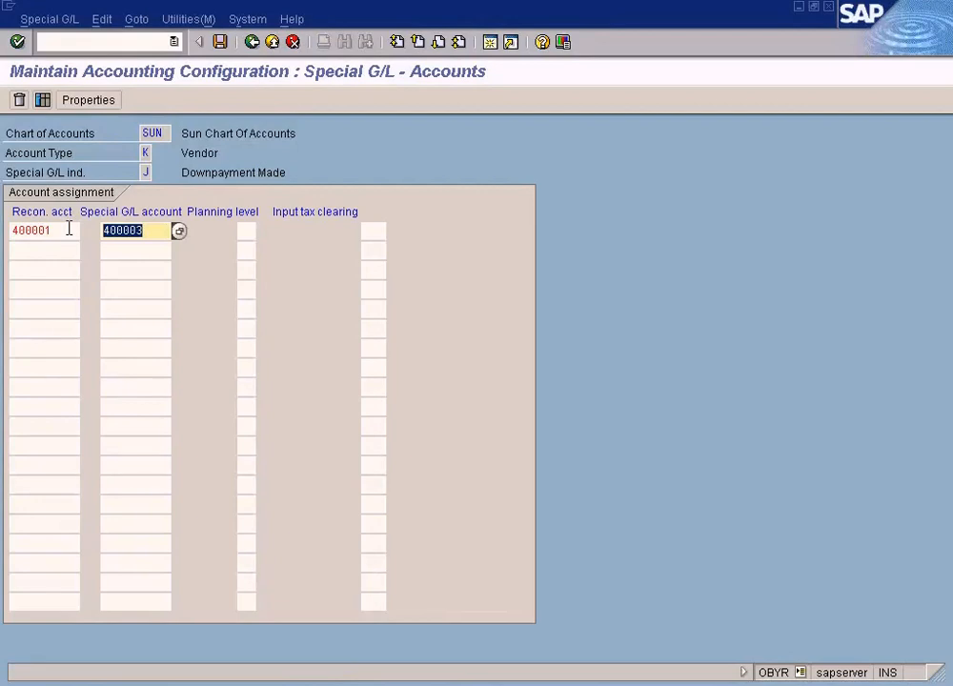
{"action": "left_click", "coordinate": [69, 229]}
{"action": "left_click", "coordinate": [131, 231]}
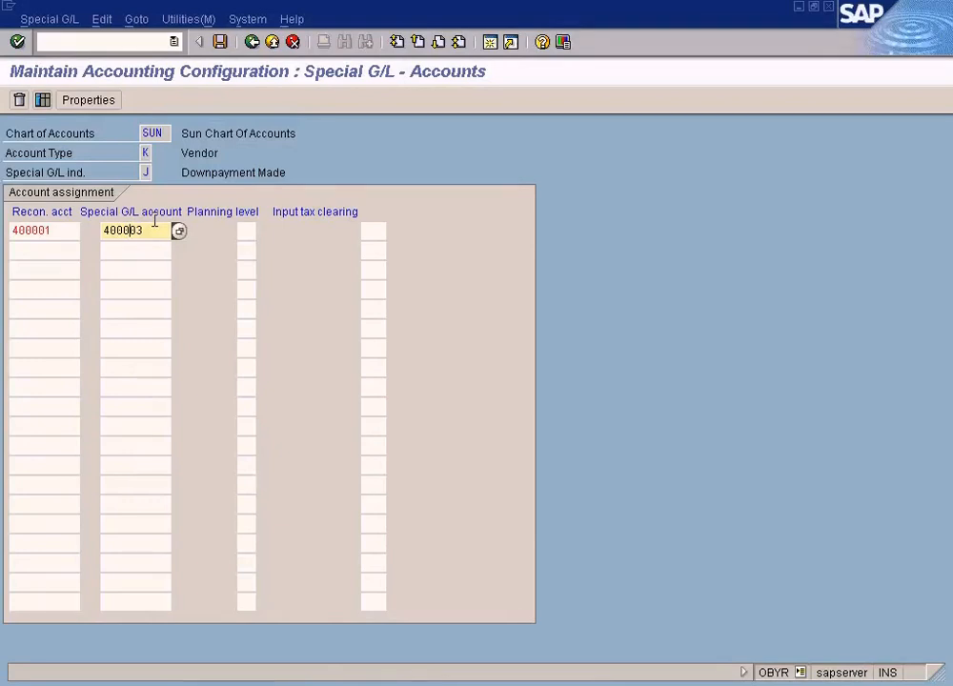
{"action": "double_click", "coordinate": [140, 230]}
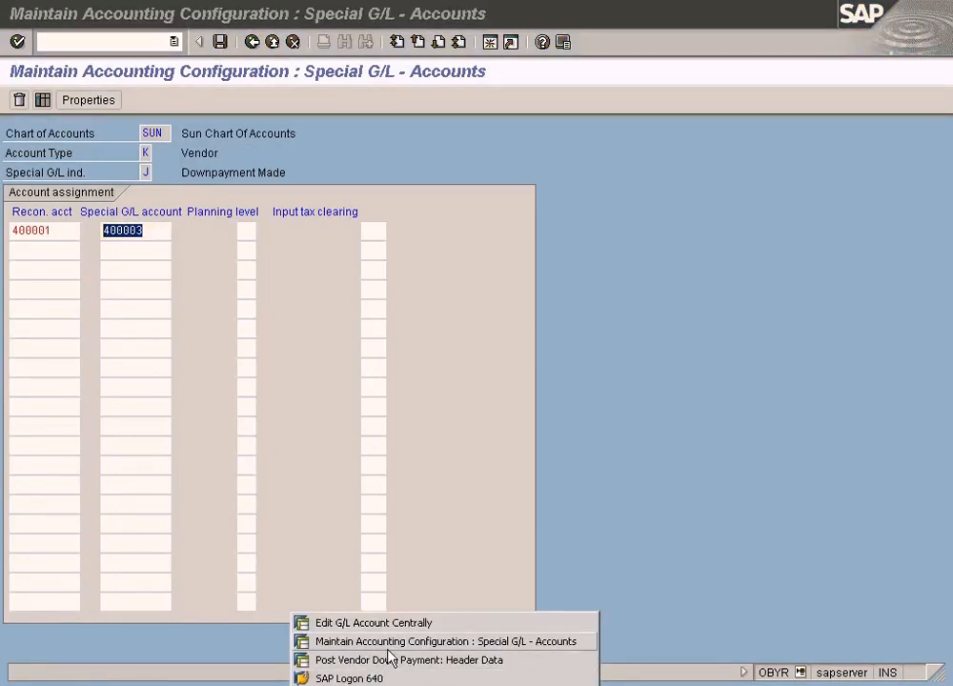
Step: Leave the central G/L account view and review the special G/L indicator and vendor account in the down payment posting
{"action": "left_click", "coordinate": [386, 656]}
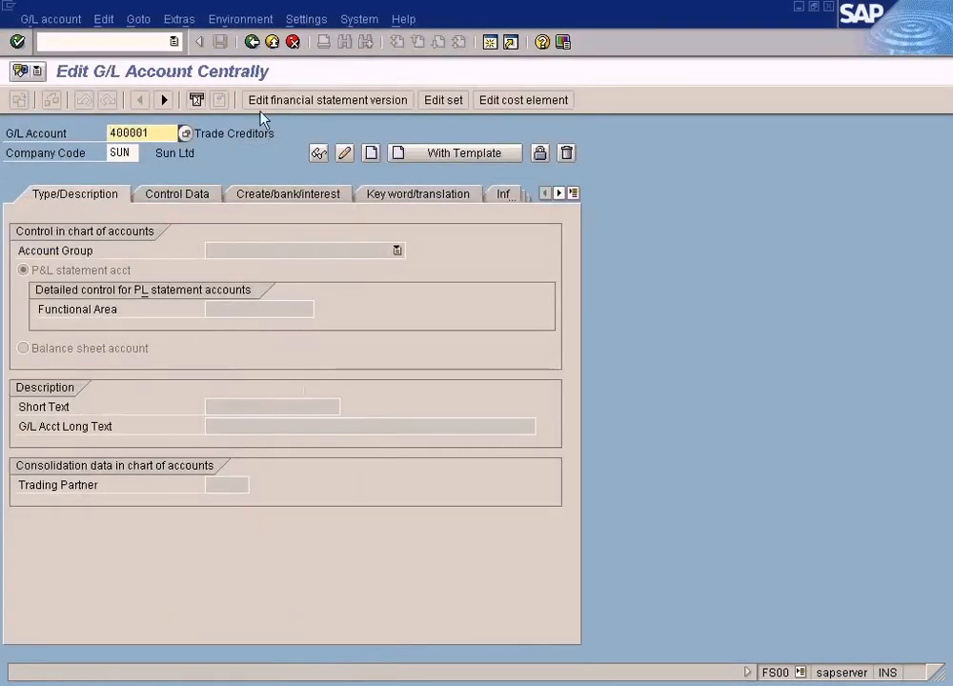
{"action": "left_click", "coordinate": [254, 42]}
{"action": "left_click", "coordinate": [367, 684]}
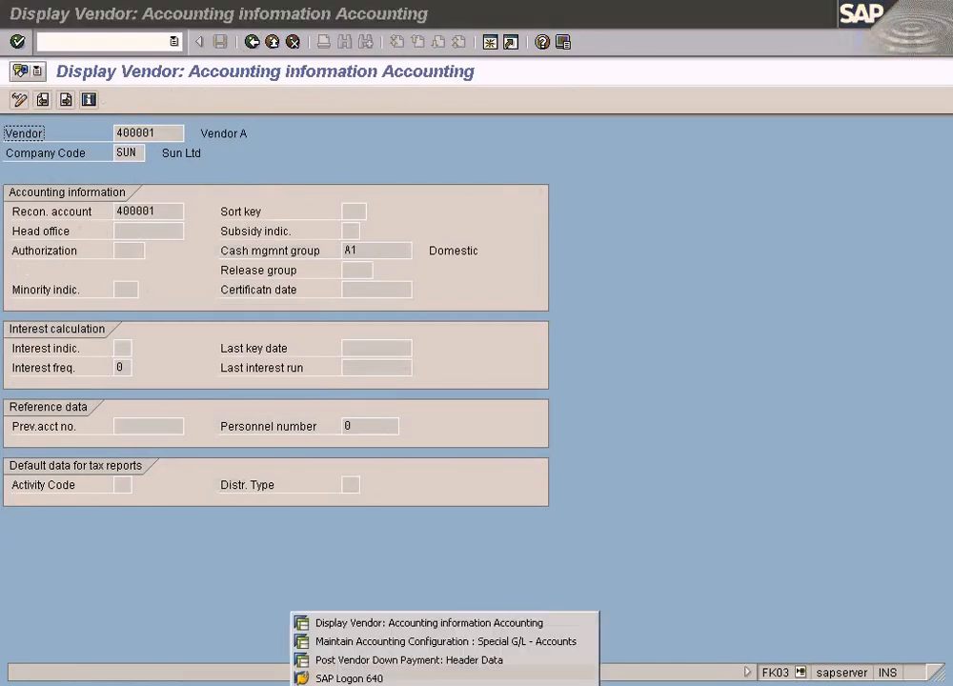
{"action": "left_click", "coordinate": [373, 660]}
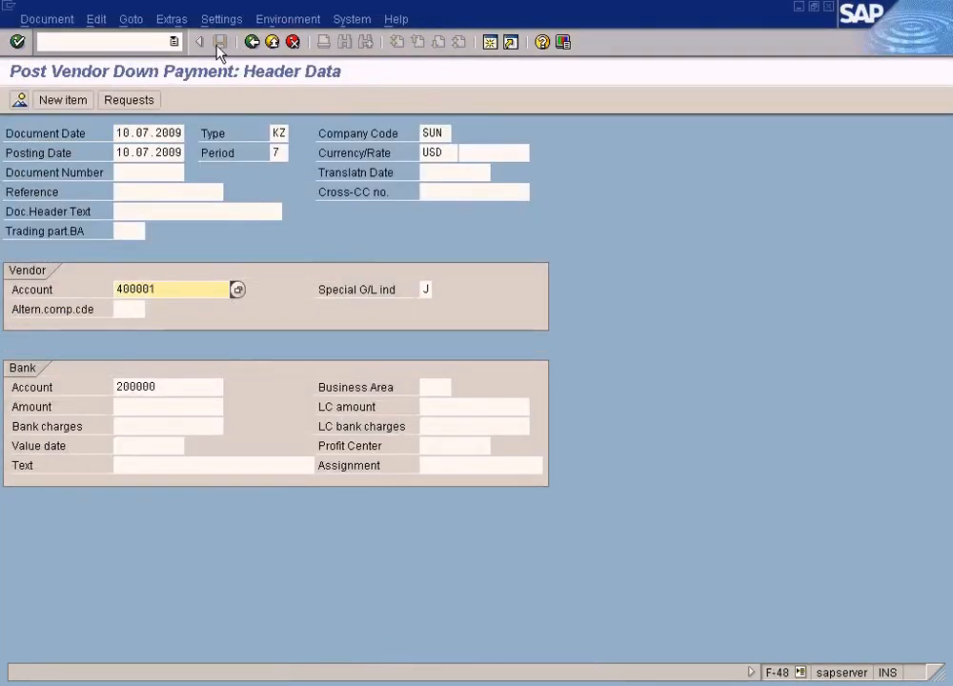
{"action": "left_click", "coordinate": [425, 290]}
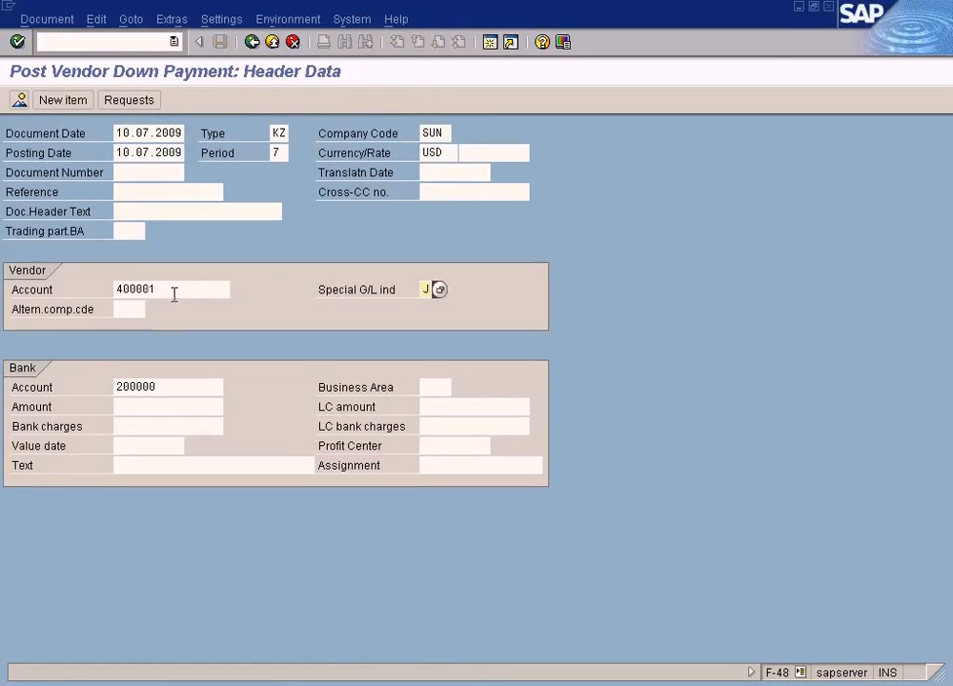
{"action": "left_click_drag", "start_coordinate": [174, 296], "coordinate": [95, 293]}
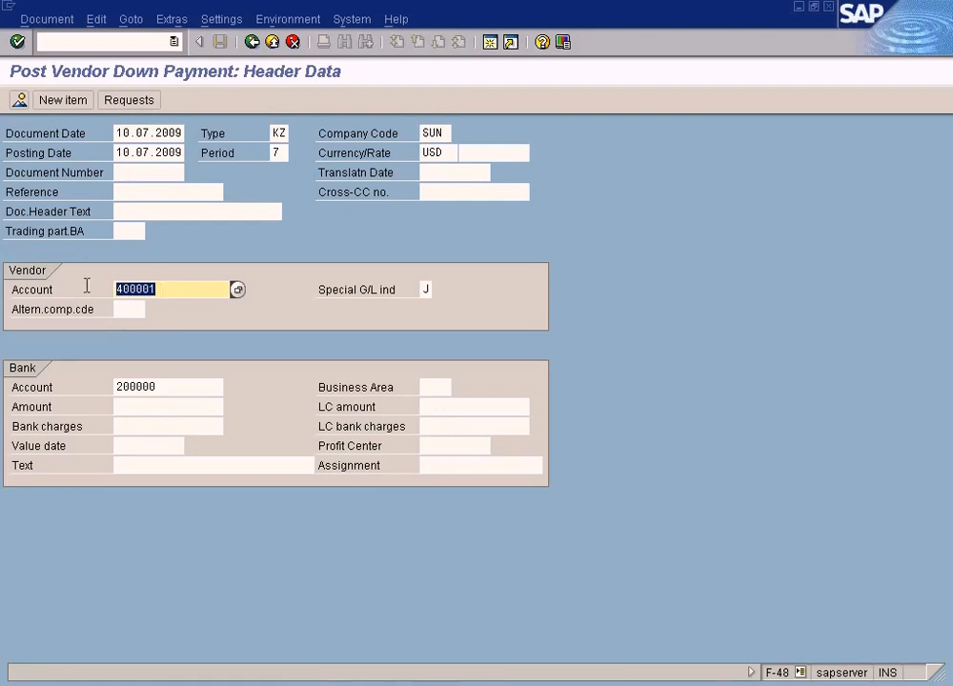
Step: Highlight the vendor number and the reconciliation account in the vendor display to trace the posting's account determination
{"action": "left_click", "coordinate": [367, 678]}
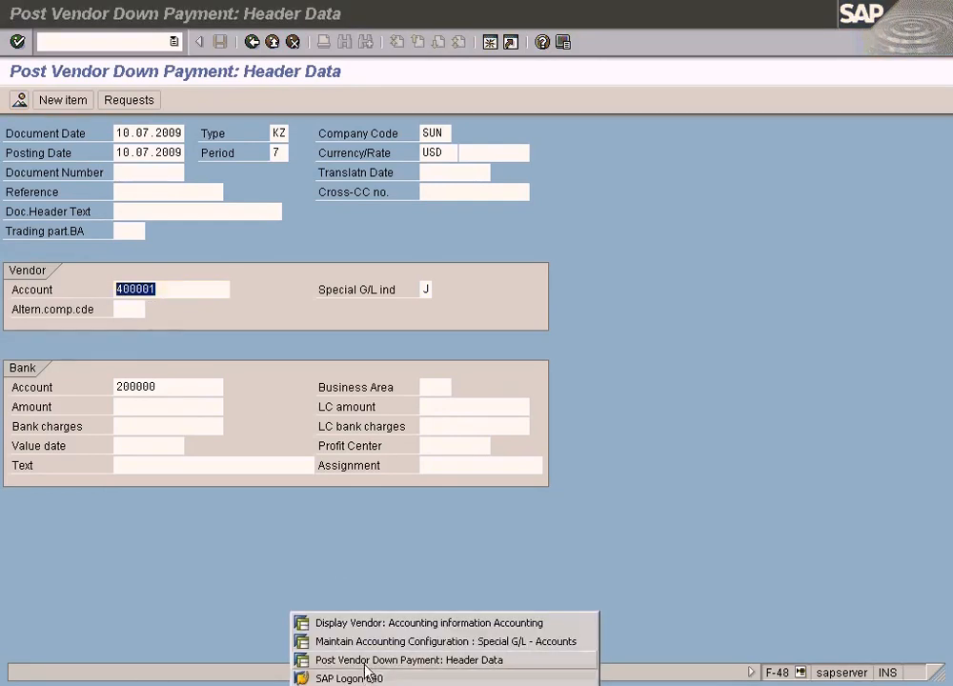
{"action": "left_click", "coordinate": [372, 620]}
{"action": "left_click", "coordinate": [160, 132]}
{"action": "left_click_drag", "start_coordinate": [171, 132], "coordinate": [107, 138]}
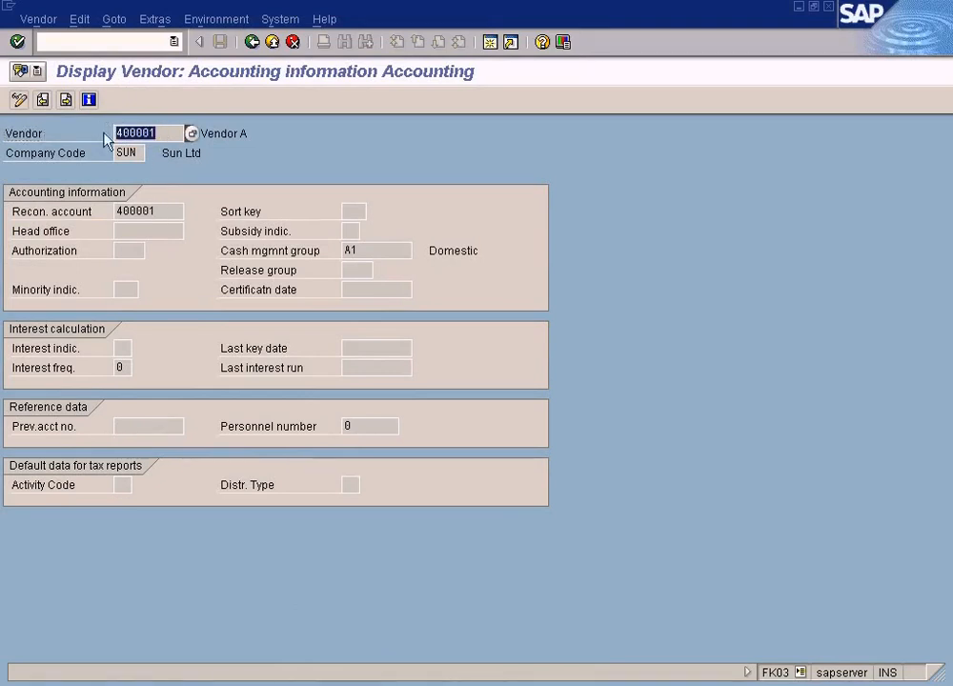
{"action": "left_click_drag", "start_coordinate": [173, 209], "coordinate": [97, 210]}
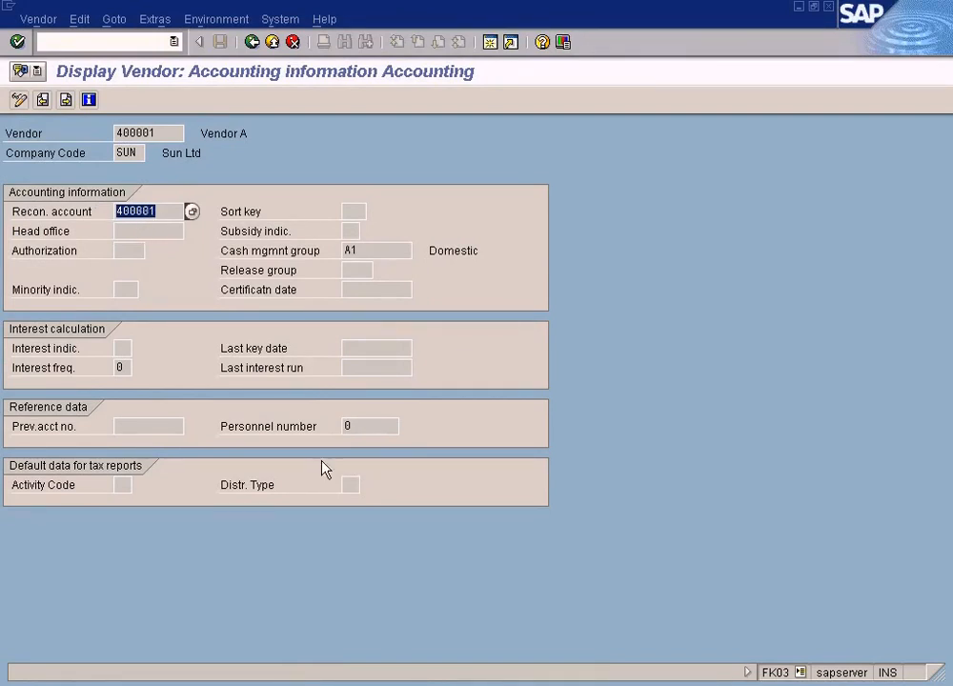
Step: Compare the reconciliation account in indicator J's assignment with the vendor master's, and examine the special G/L account that replaces it
{"action": "left_click", "coordinate": [367, 684]}
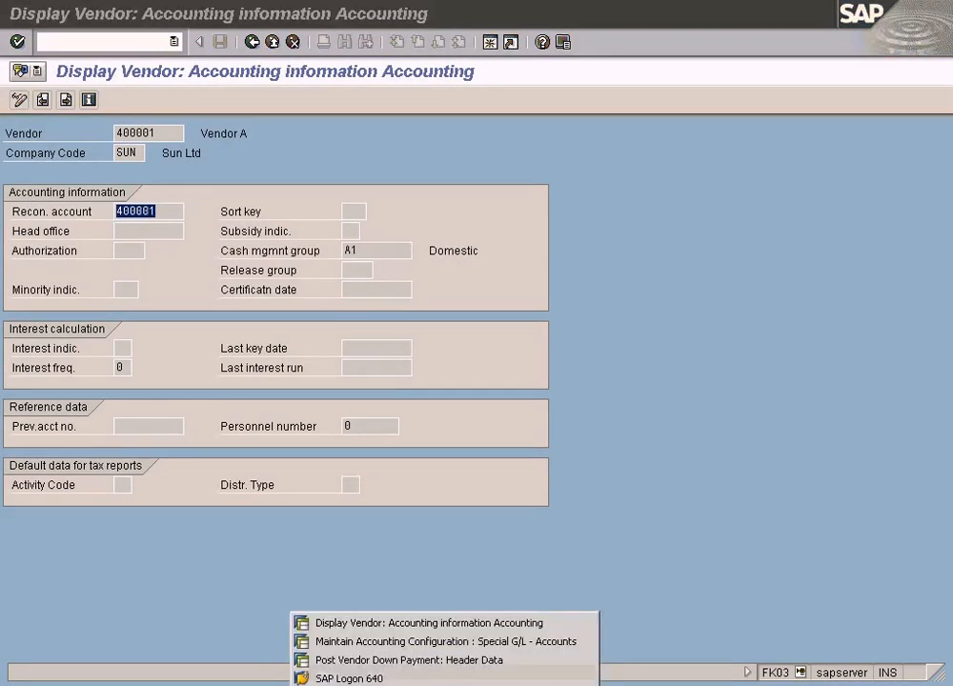
{"action": "left_click", "coordinate": [364, 644]}
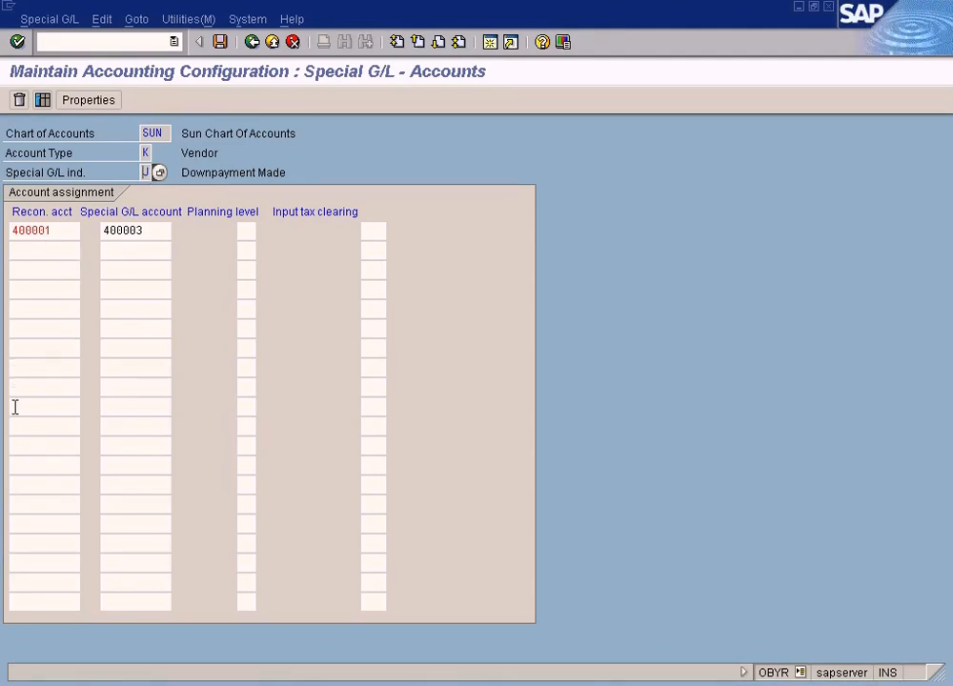
{"action": "left_click", "coordinate": [59, 230]}
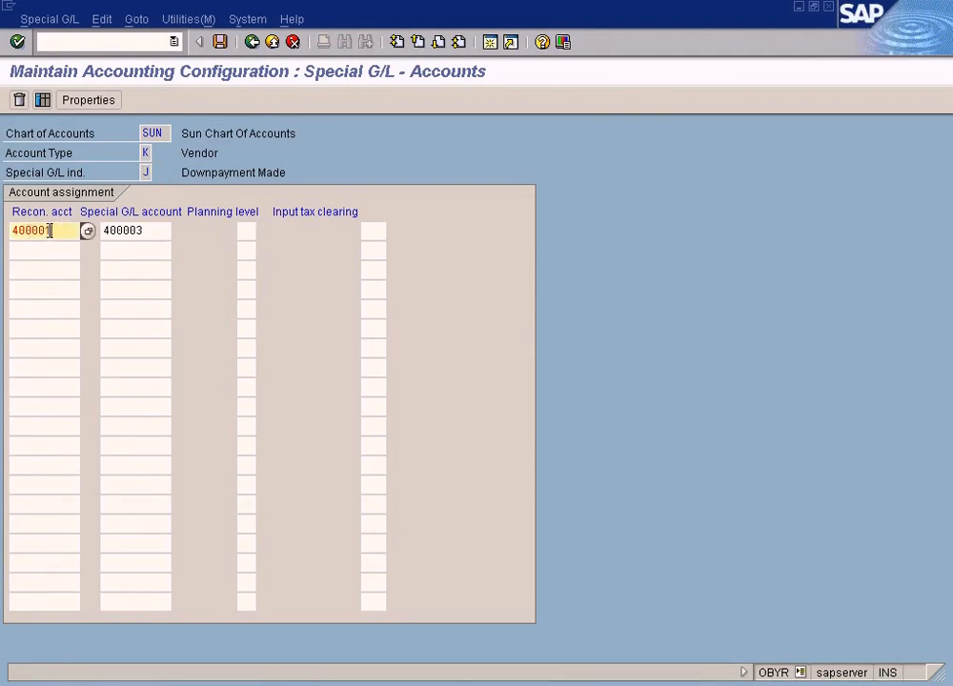
{"action": "double_click", "coordinate": [38, 229]}
{"action": "left_click", "coordinate": [297, 684]}
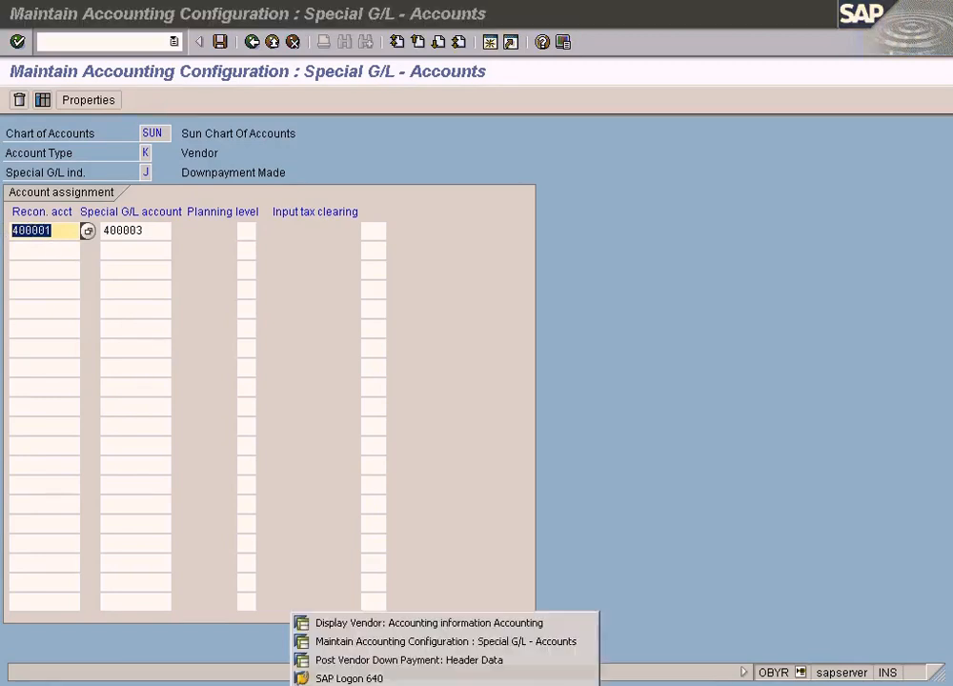
{"action": "left_click", "coordinate": [335, 621]}
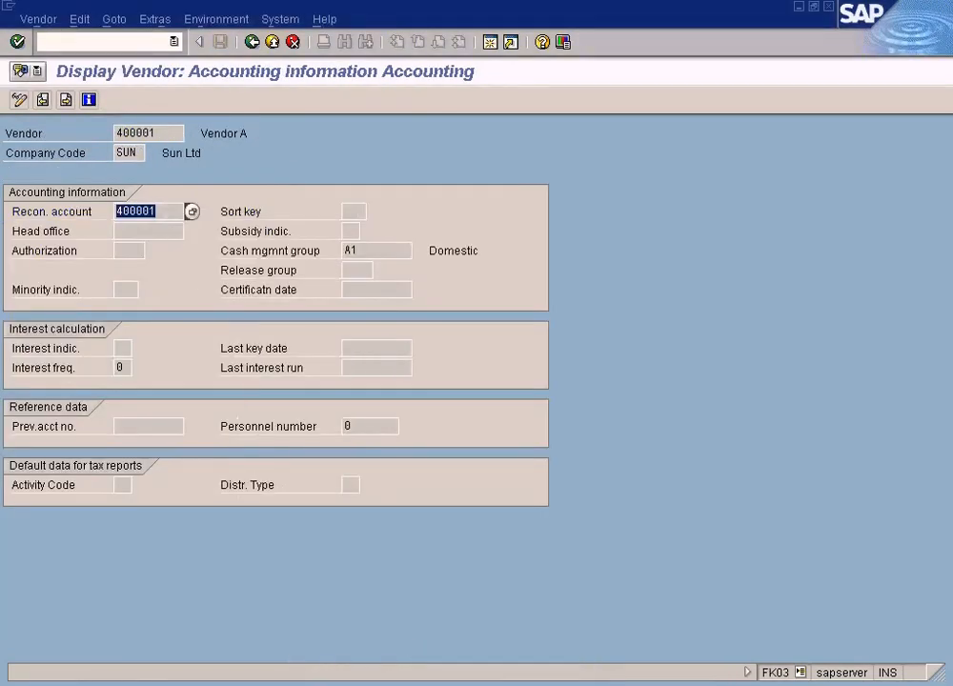
{"action": "left_click", "coordinate": [376, 682]}
{"action": "left_click", "coordinate": [380, 644]}
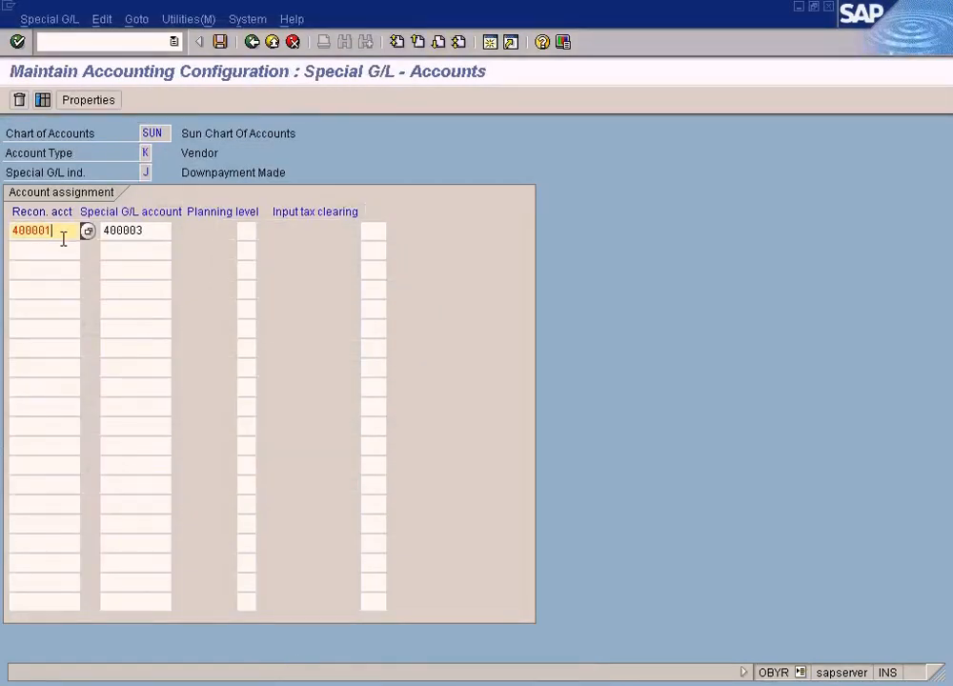
{"action": "left_click_drag", "start_coordinate": [158, 234], "coordinate": [97, 232]}
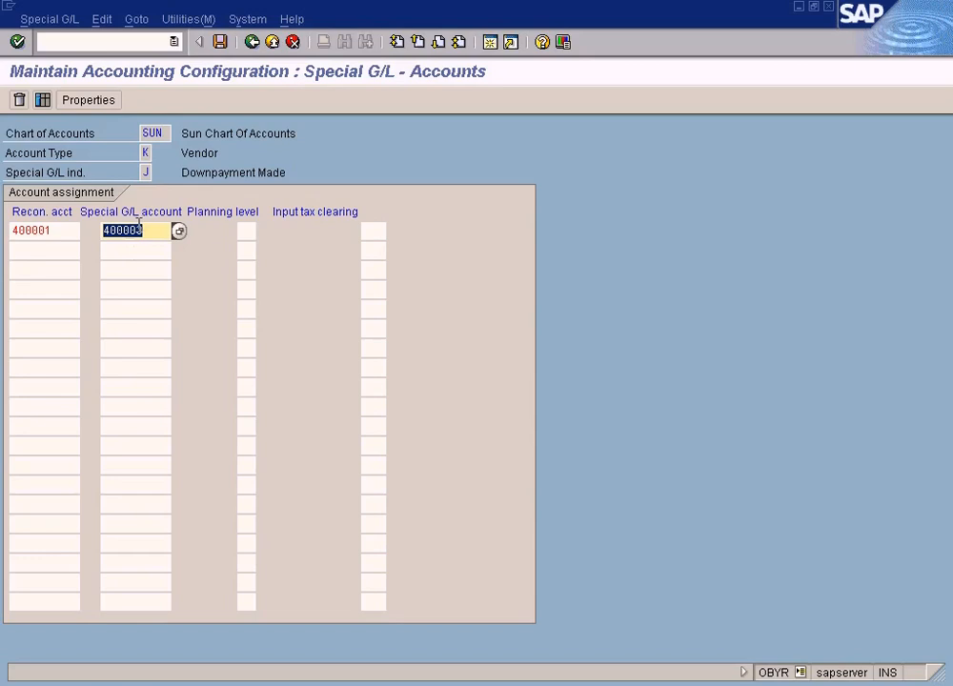
{"action": "left_click", "coordinate": [56, 230]}
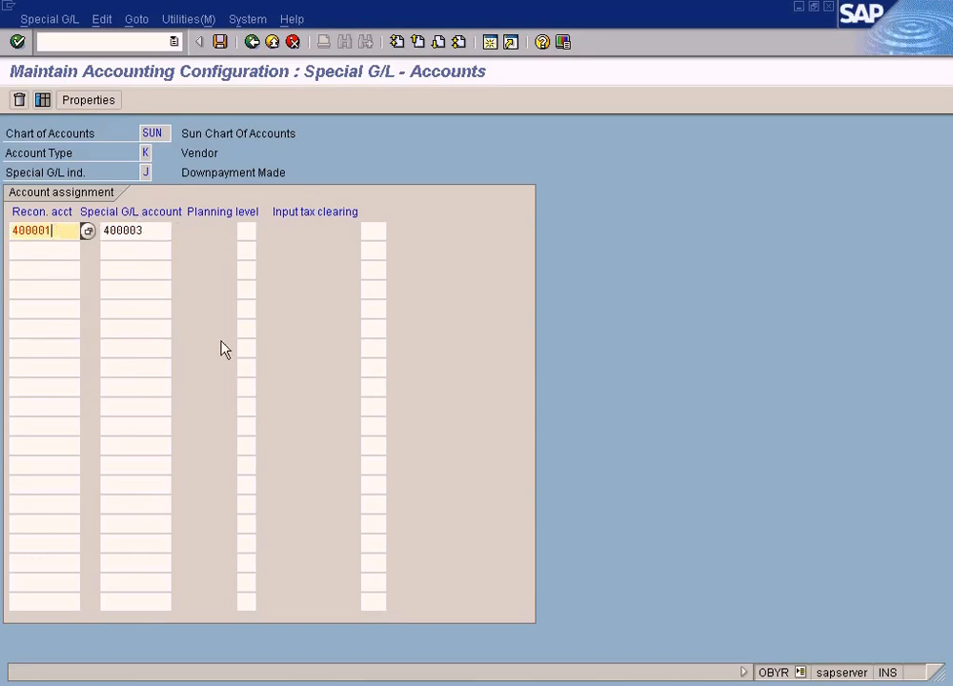
Step: Check the Down Payments Paid diagram in Paint, and enter 200 as the bank amount in SAP's vendor down payment posting
{"action": "key", "text": "alt+Tab"}
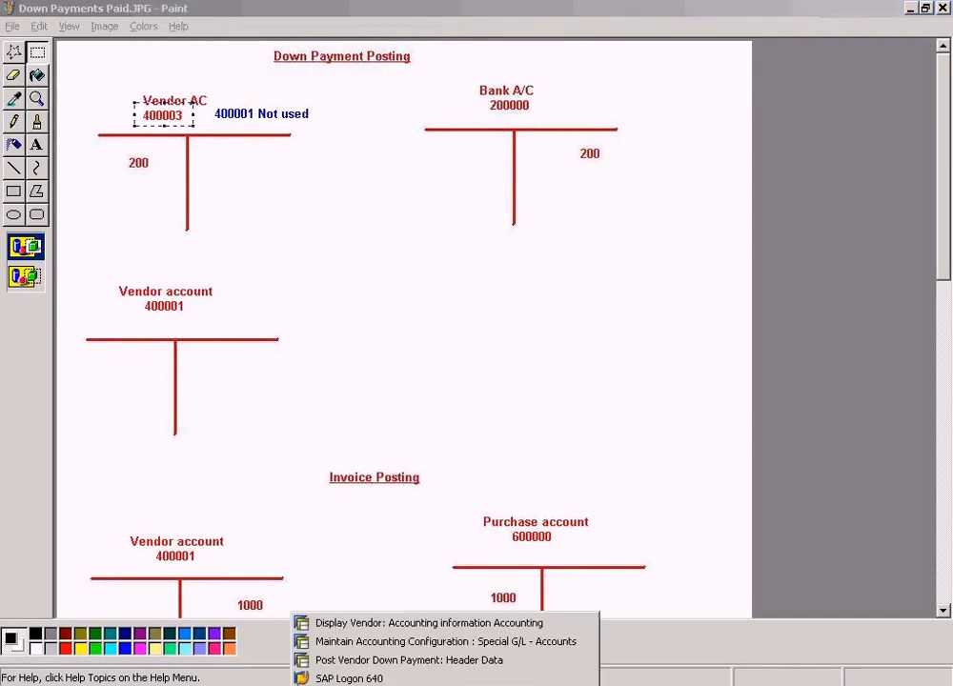
{"action": "left_click", "coordinate": [394, 662]}
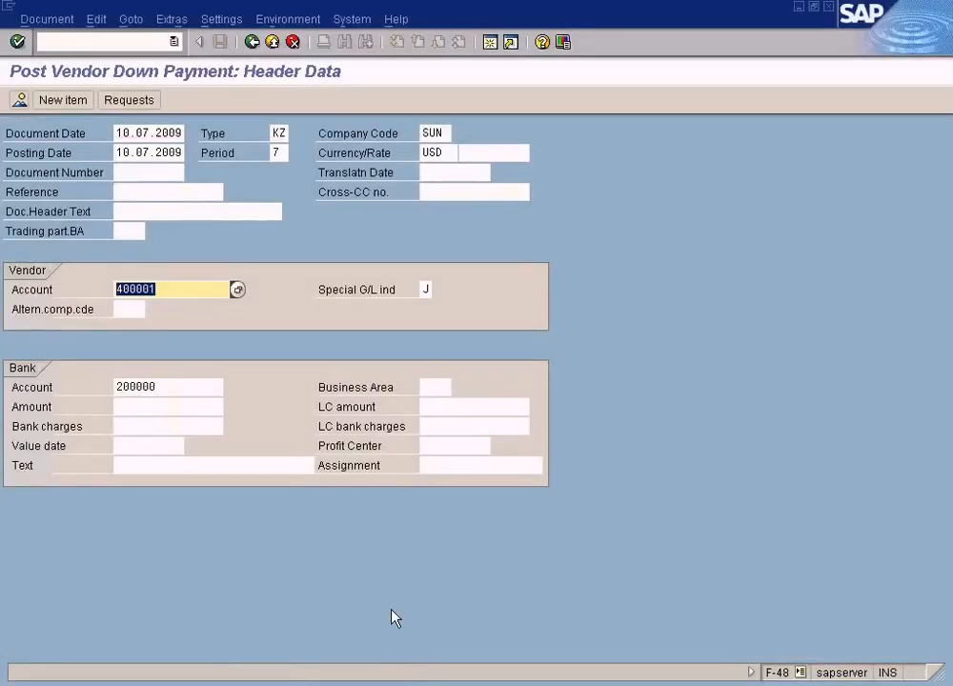
{"action": "left_click", "coordinate": [183, 290]}
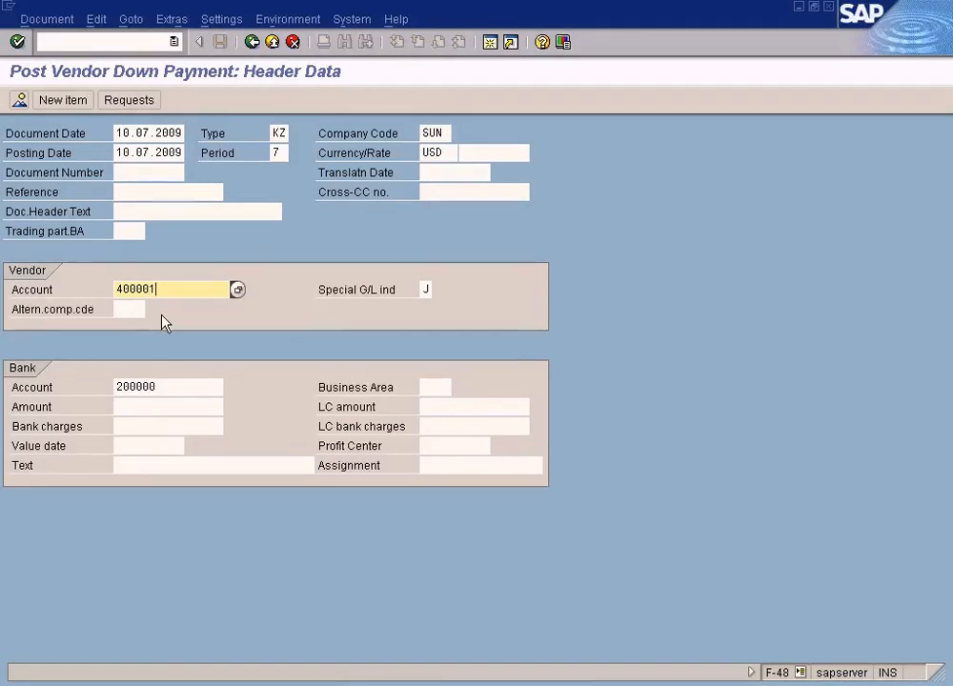
{"action": "left_click", "coordinate": [158, 408]}
{"action": "type", "text": "200"}
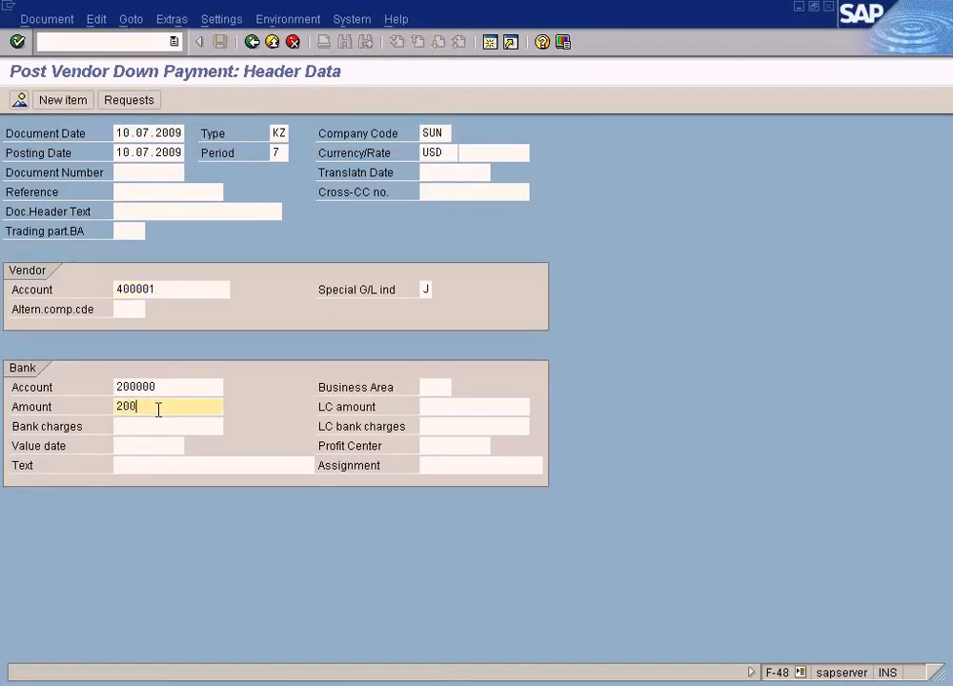
Step: Check the down payment posting diagram in Paint, and try to open the document overview in SAP's vendor down payment posting
{"action": "key", "text": "alt+Tab"}
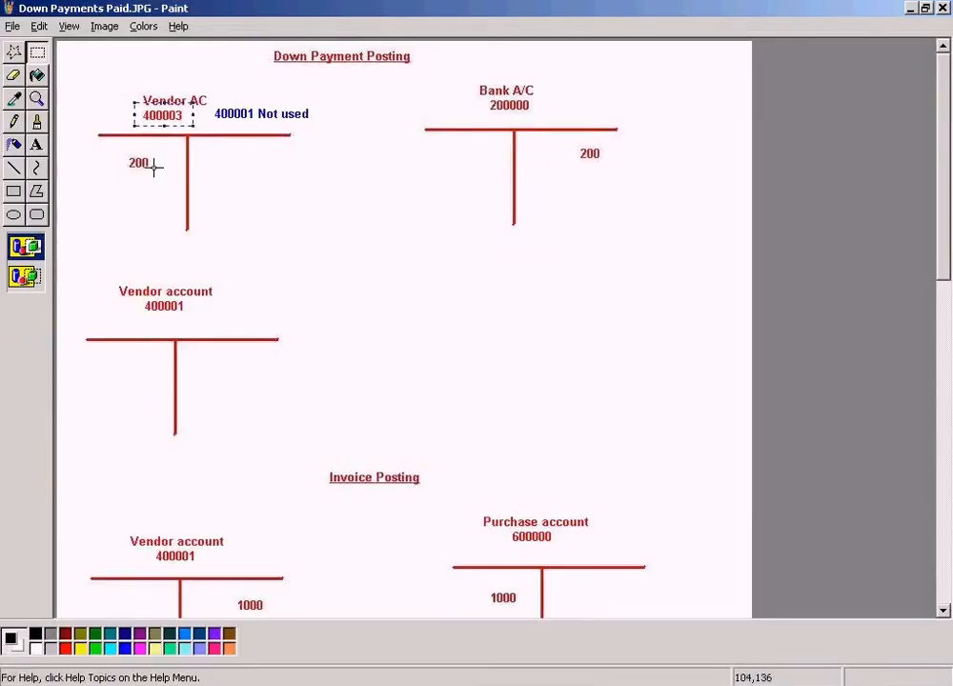
{"action": "key", "text": "alt+Tab"}
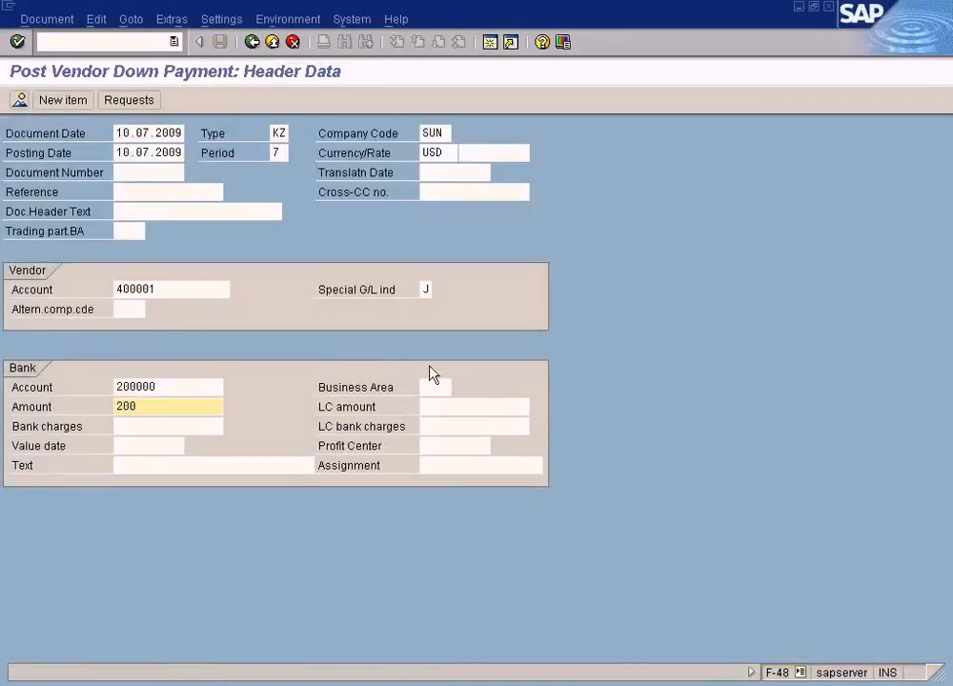
{"action": "left_click", "coordinate": [19, 100]}
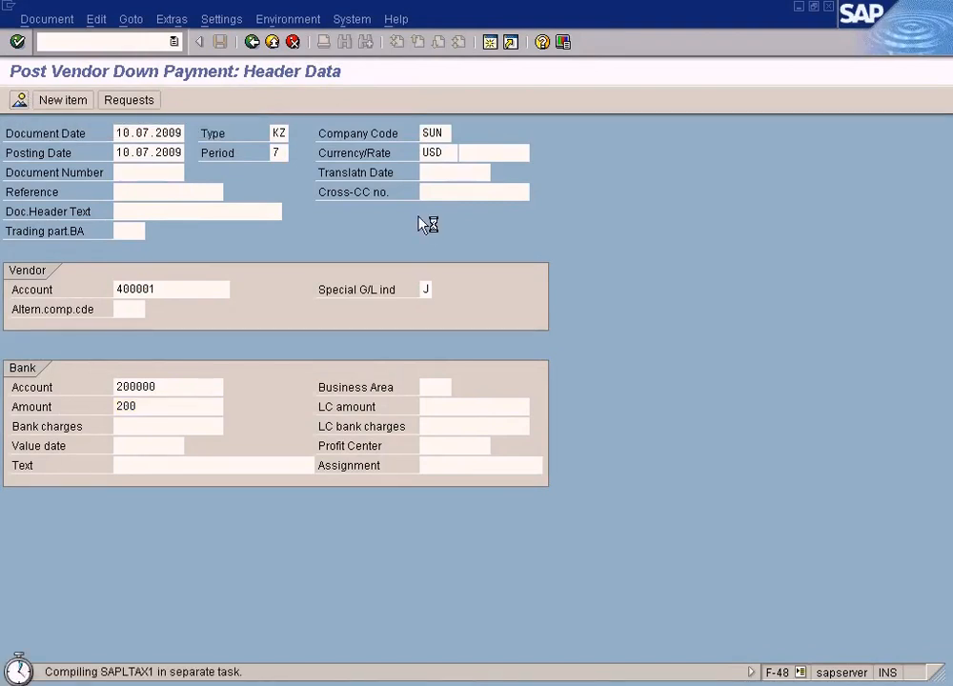
{"action": "key", "text": "Return"}
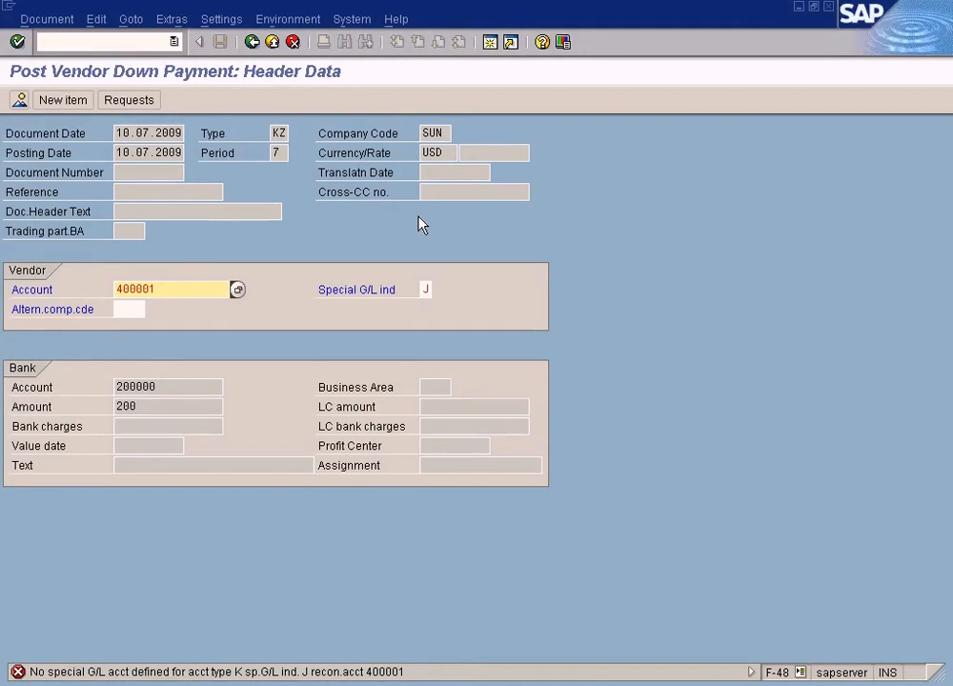
Step: Switch to the special G/L configuration session, save indicator J's reconciliation account assignment, and return to the Display IMG structure
{"action": "left_click", "coordinate": [401, 684]}
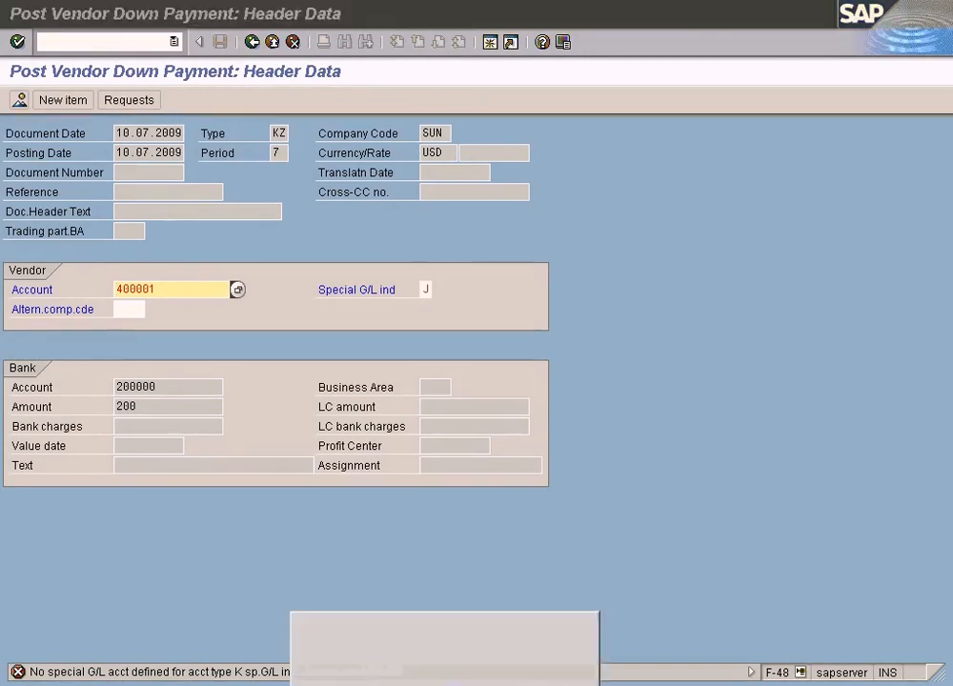
{"action": "left_click", "coordinate": [409, 641]}
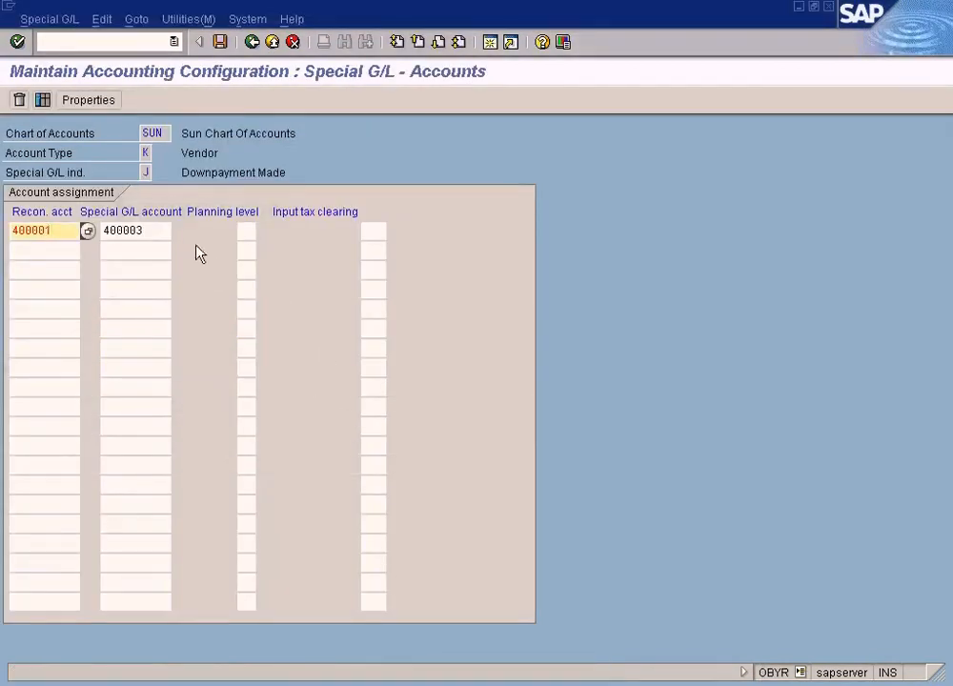
{"action": "left_click", "coordinate": [150, 226]}
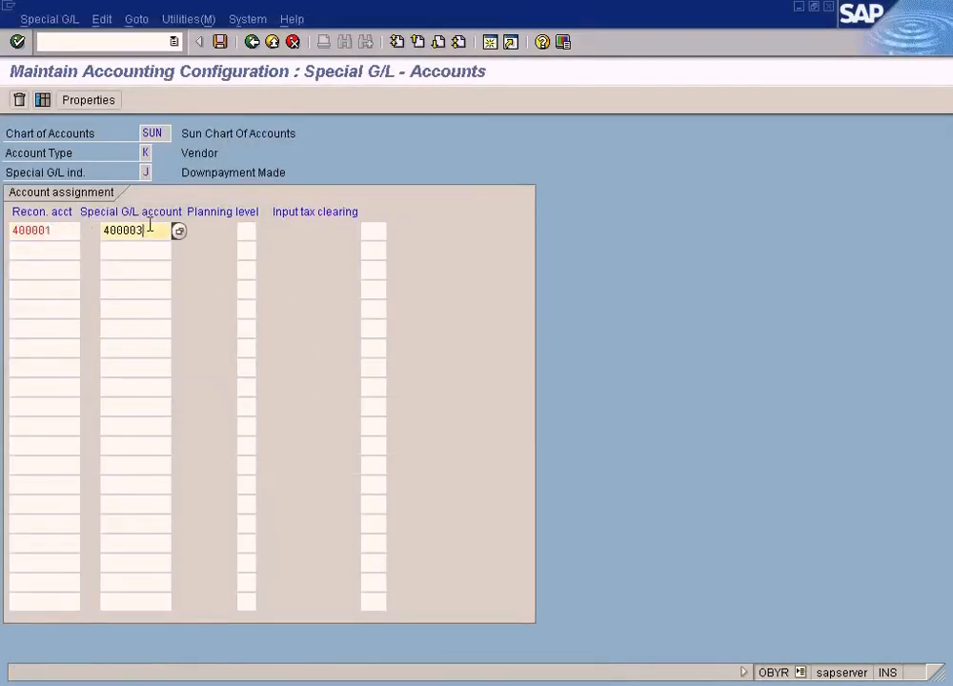
{"action": "left_click", "coordinate": [221, 43]}
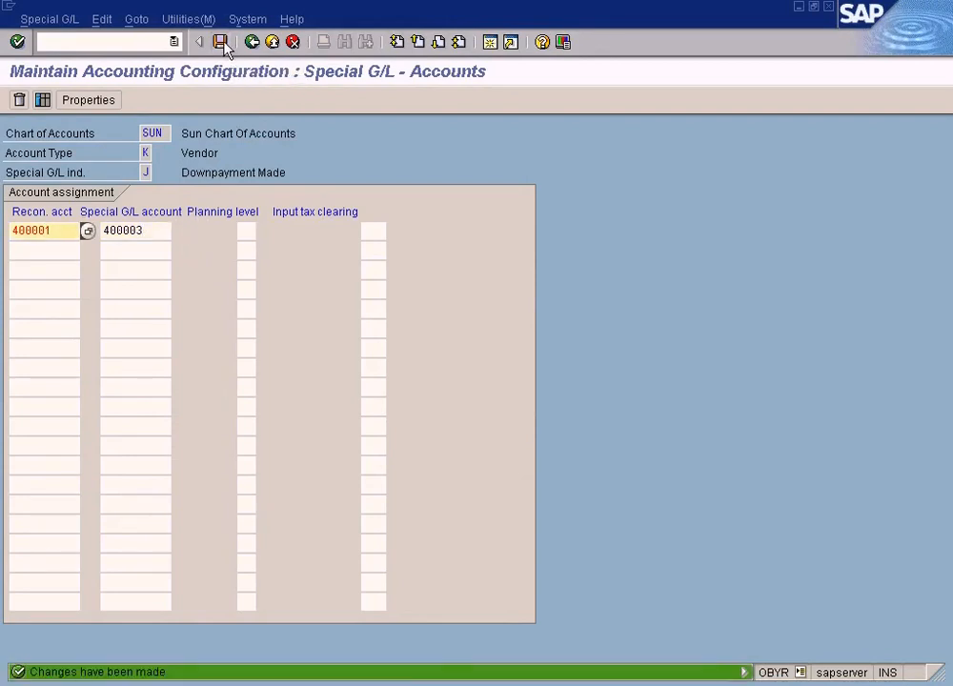
{"action": "left_click", "coordinate": [251, 43]}
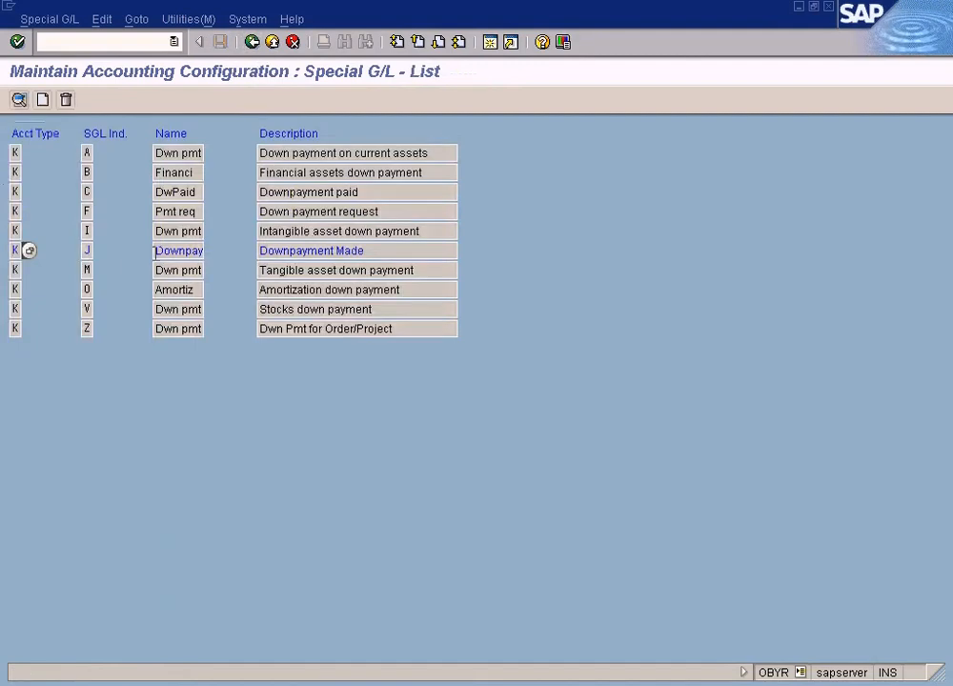
{"action": "left_click", "coordinate": [252, 42]}
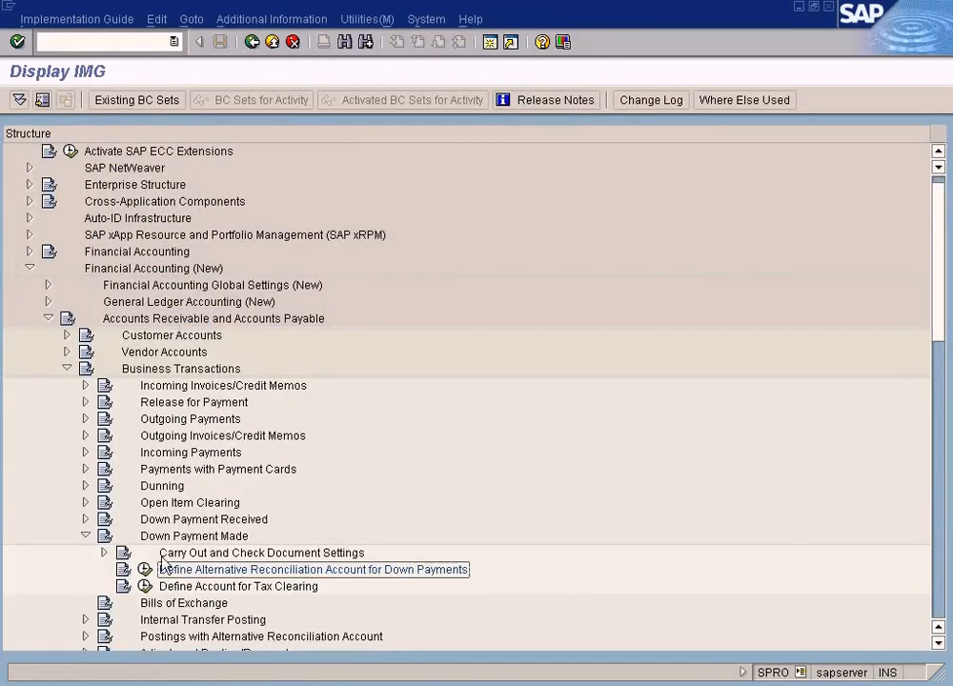
Step: Recheck indicator J's saved account assignment in chart of accounts SUN under Define Alternative Reconciliation Account for Down Payments, and leave the configuration
{"action": "left_click", "coordinate": [146, 569]}
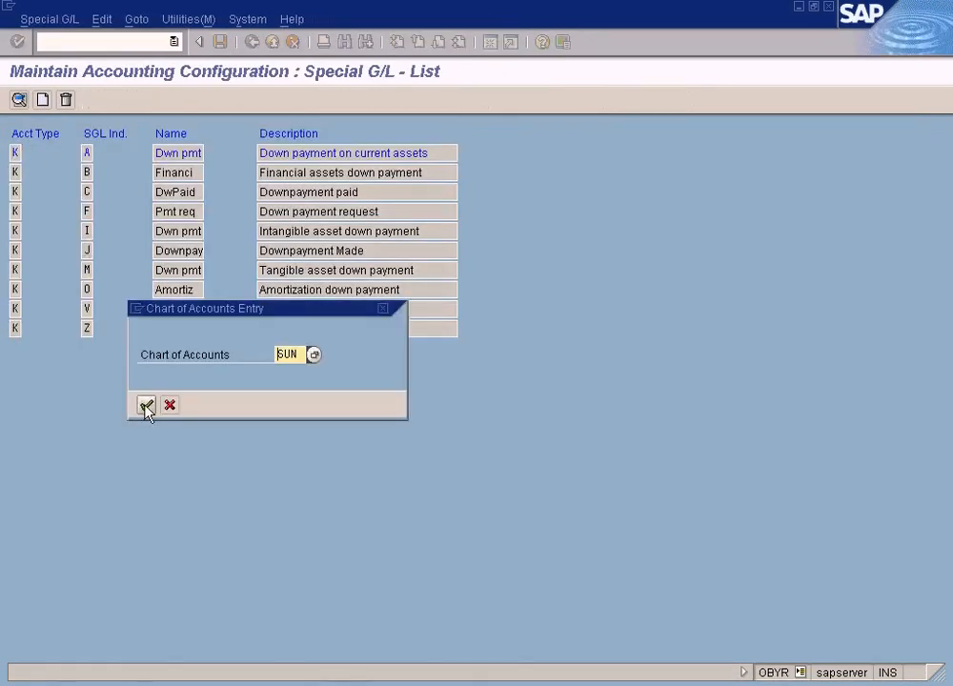
{"action": "left_click", "coordinate": [146, 406]}
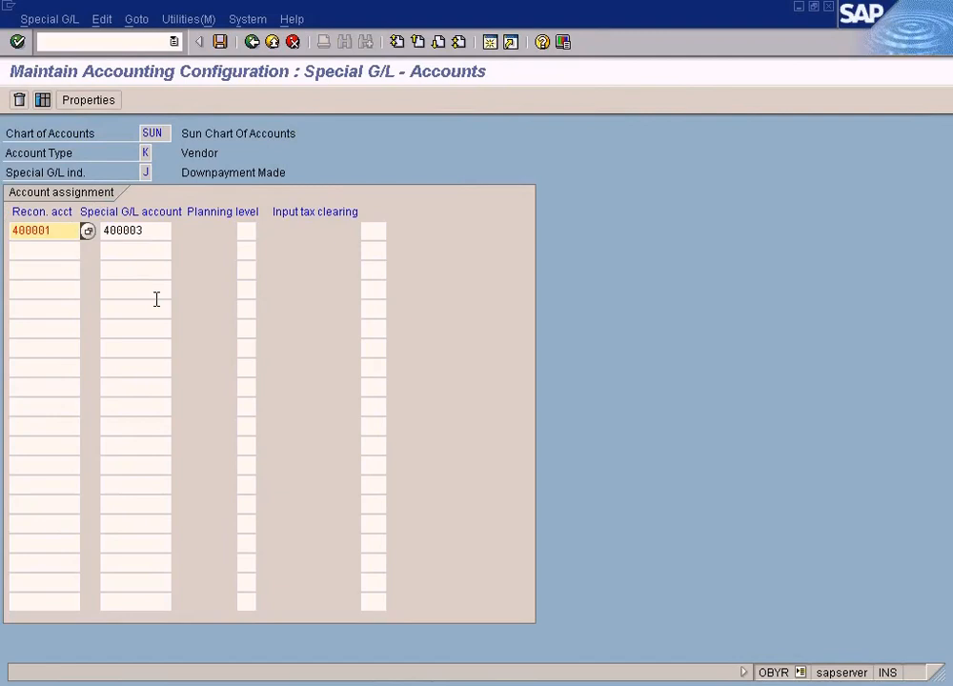
{"action": "left_click", "coordinate": [274, 43]}
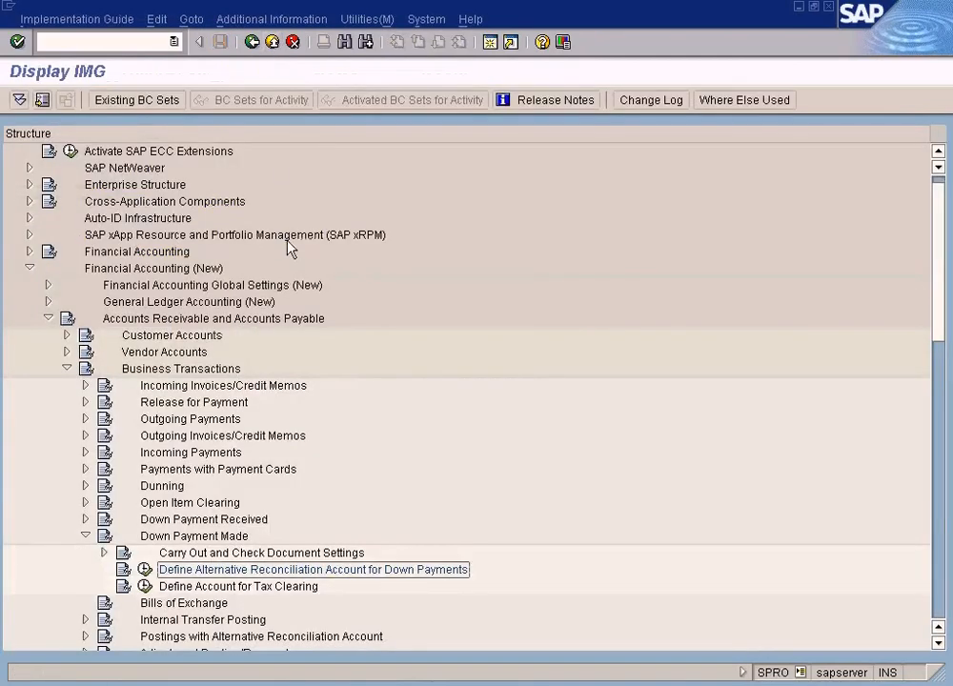
Step: Return to the vendor down payment posting and process the header data again through to the vendor item
{"action": "key", "text": "alt+Tab"}
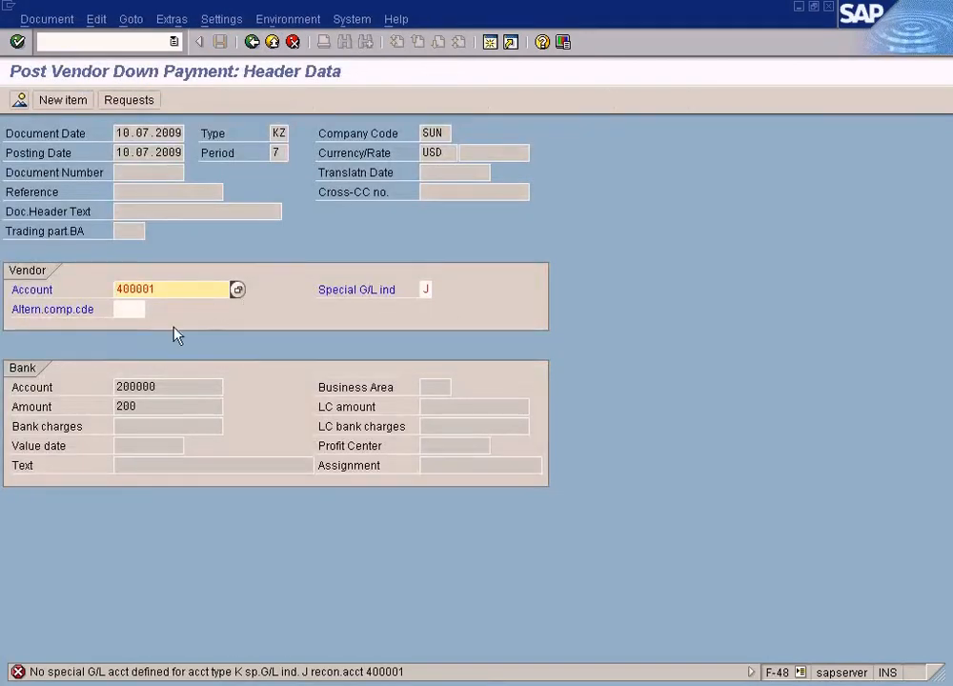
{"action": "left_click", "coordinate": [17, 101]}
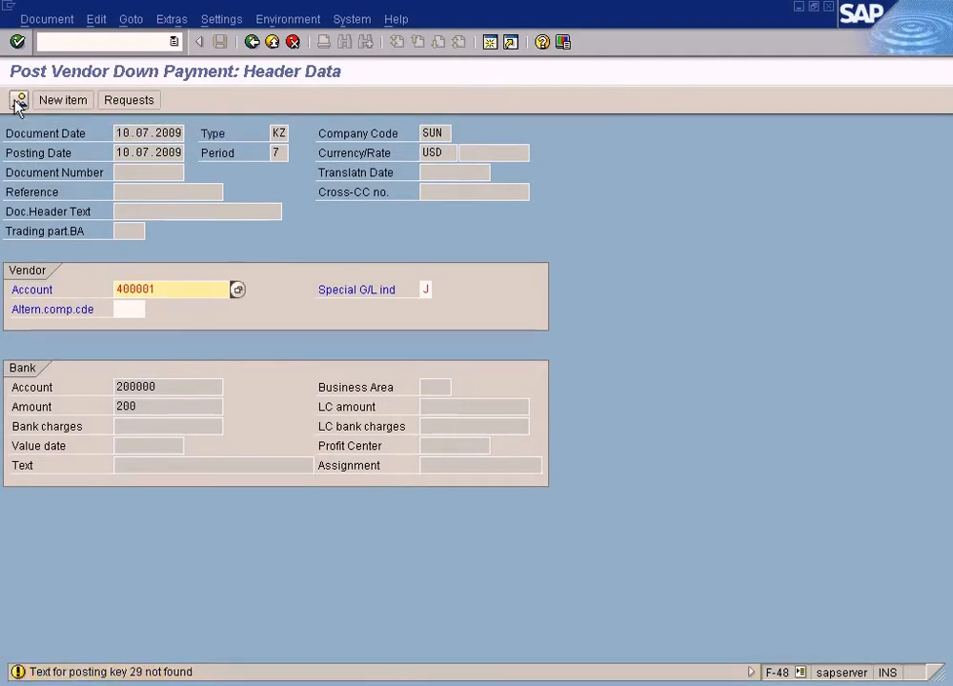
{"action": "key", "text": "Return"}
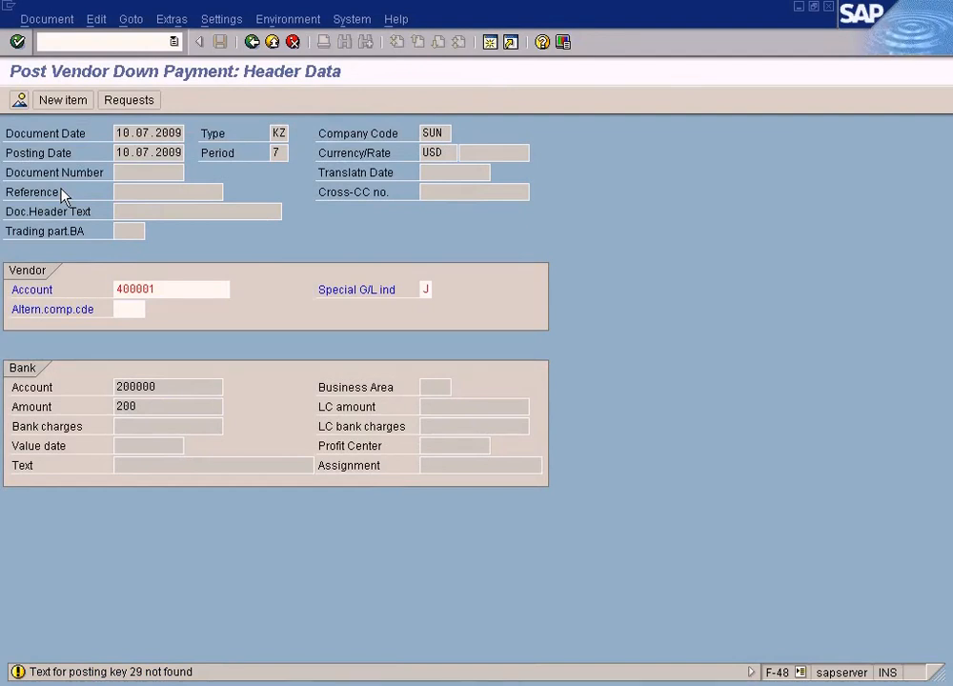
{"action": "key", "text": "Return"}
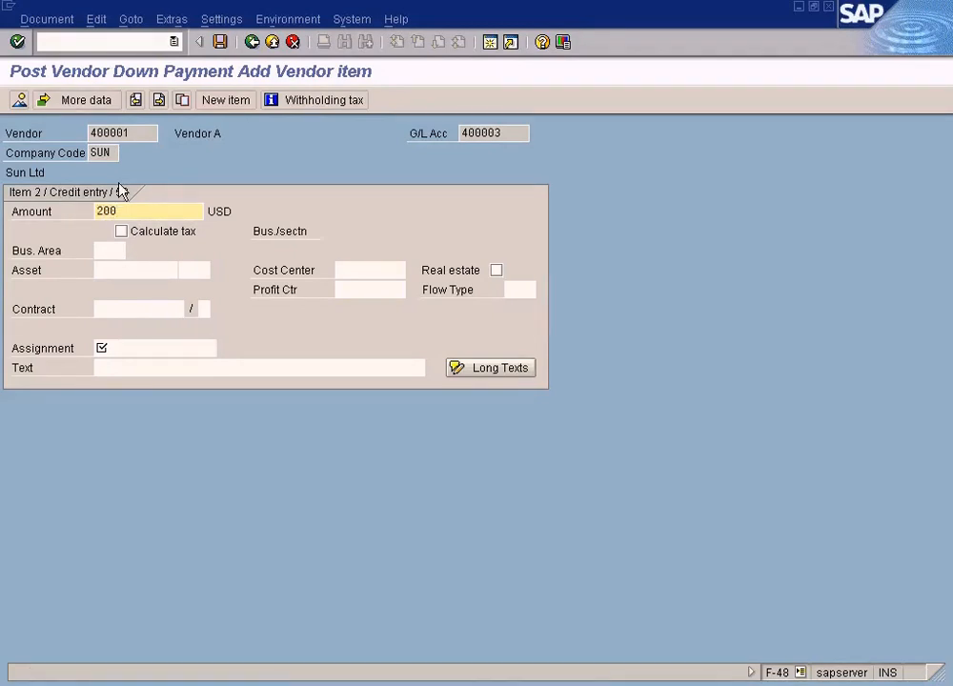
Step: Enter "testing for downpa" as the vendor item's assignment and show the document overview
{"action": "left_click", "coordinate": [136, 347]}
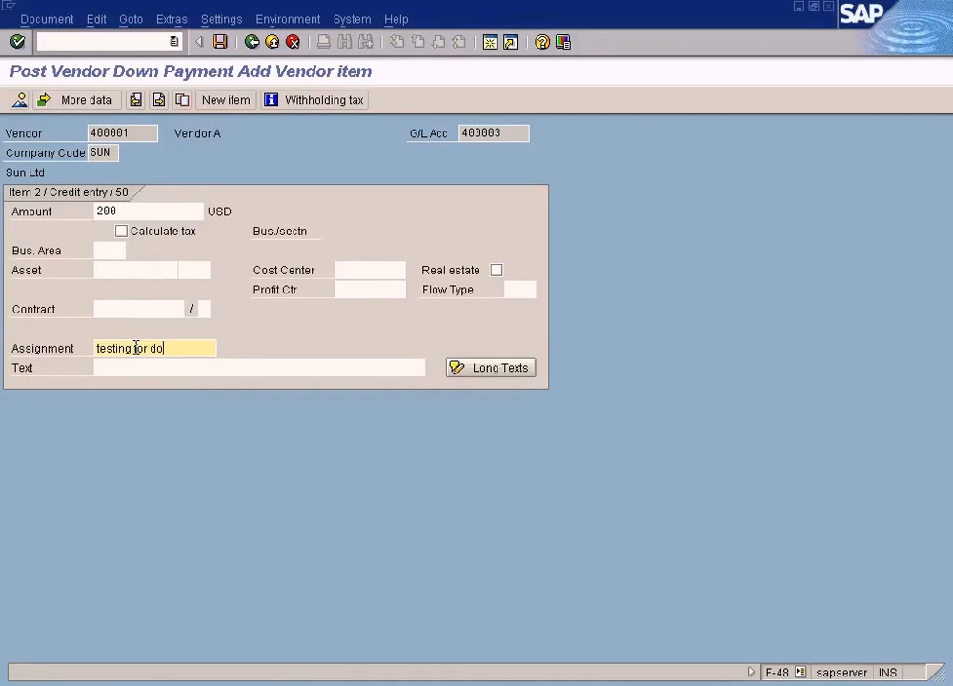
{"action": "type", "text": "testing for downpa"}
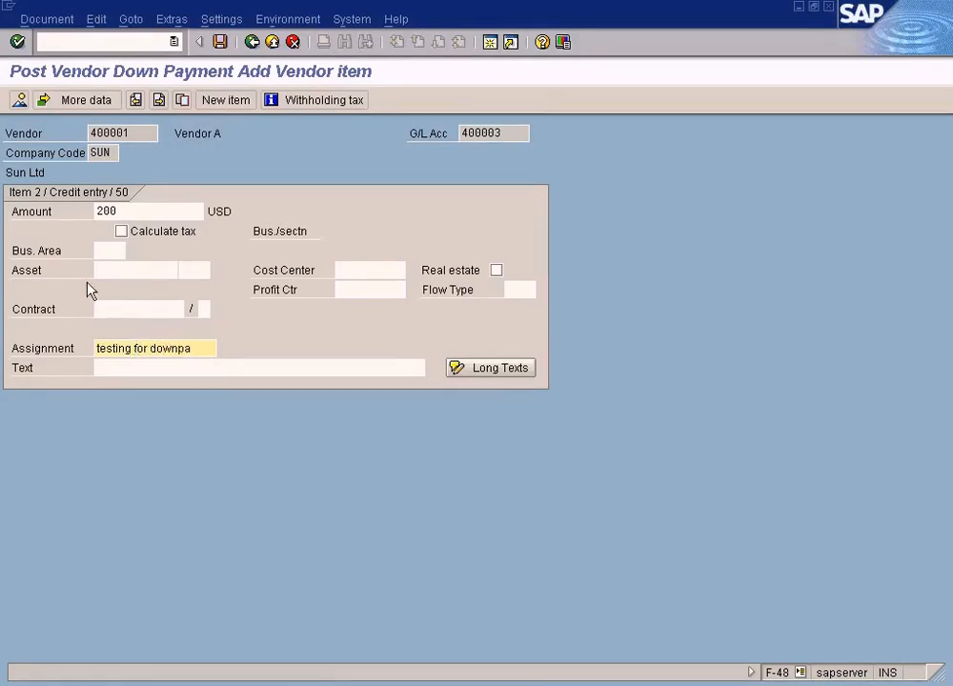
{"action": "left_click", "coordinate": [19, 100]}
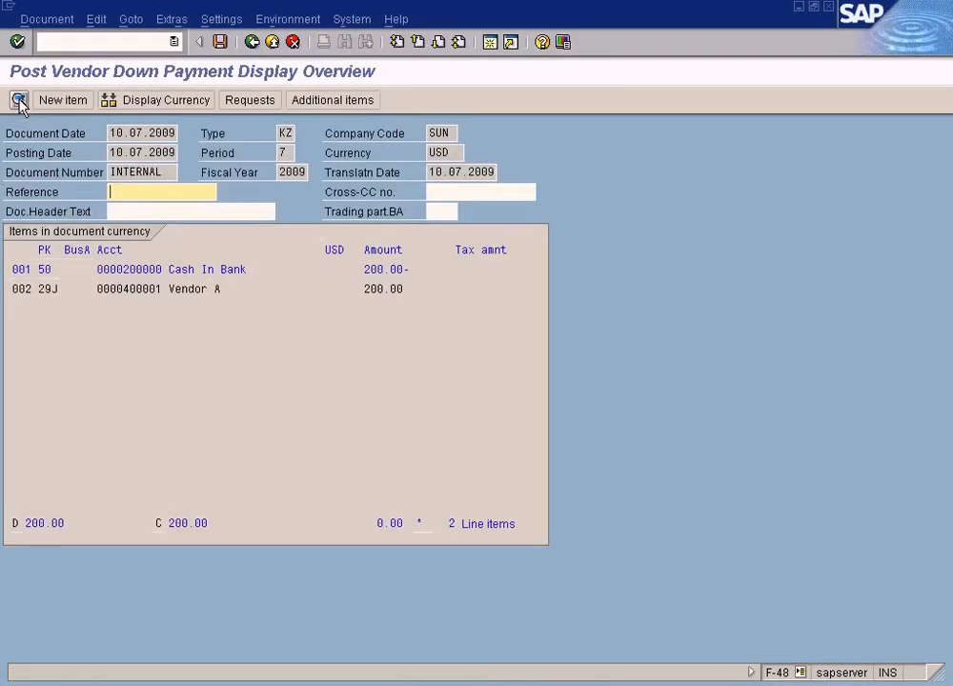
Step: Set the Cash In Bank item's due date to 10.07.2009 and return to the document overview
{"action": "double_click", "coordinate": [240, 270]}
{"action": "left_click", "coordinate": [411, 303]}
{"action": "key", "text": "F4"}
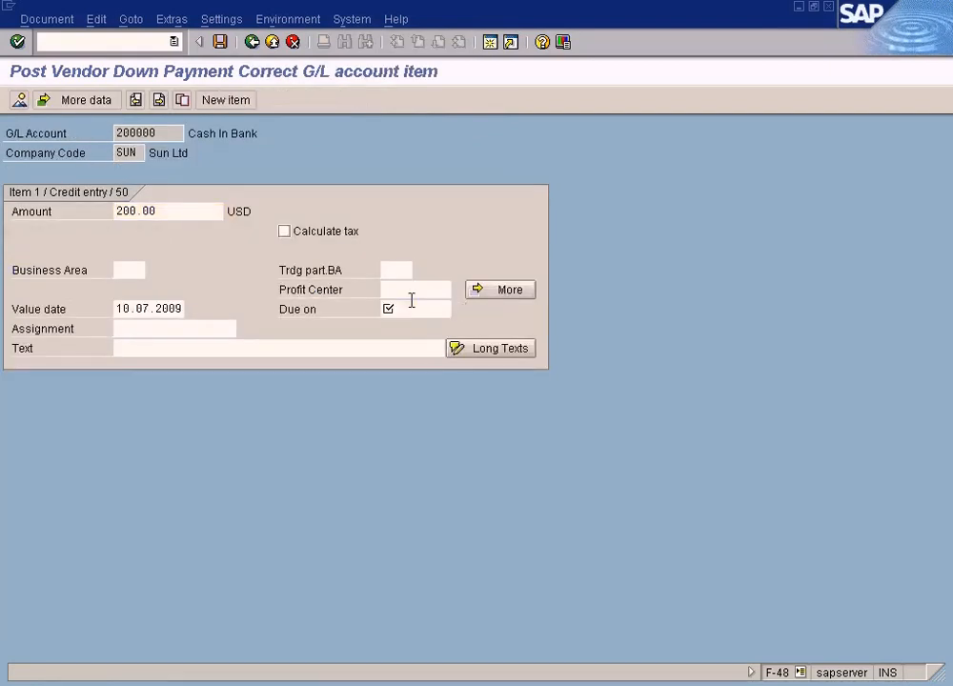
{"action": "key", "text": "Return"}
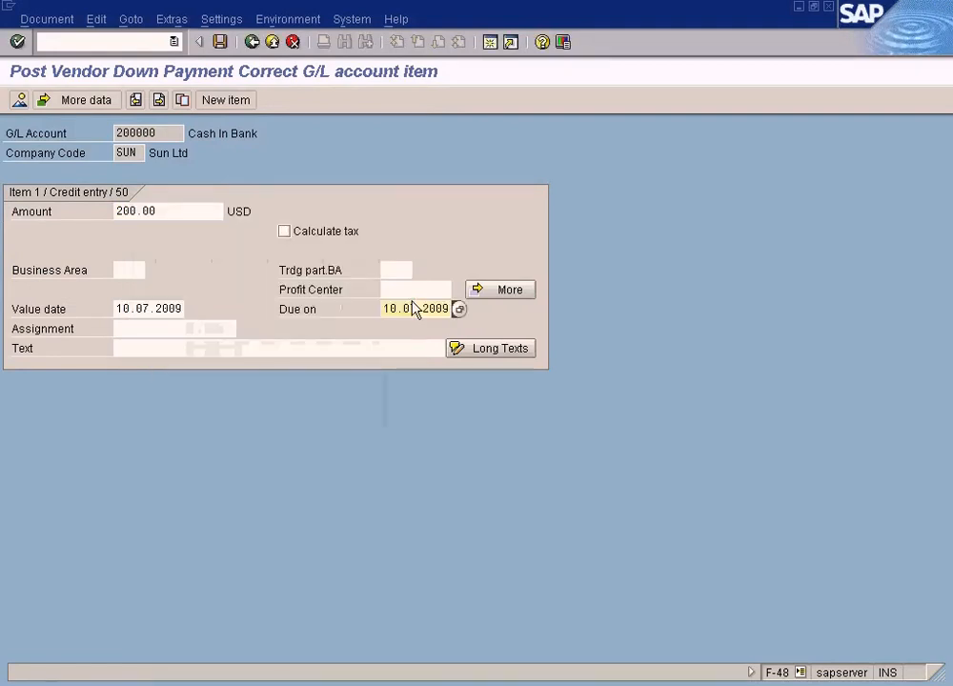
{"action": "left_click", "coordinate": [20, 99]}
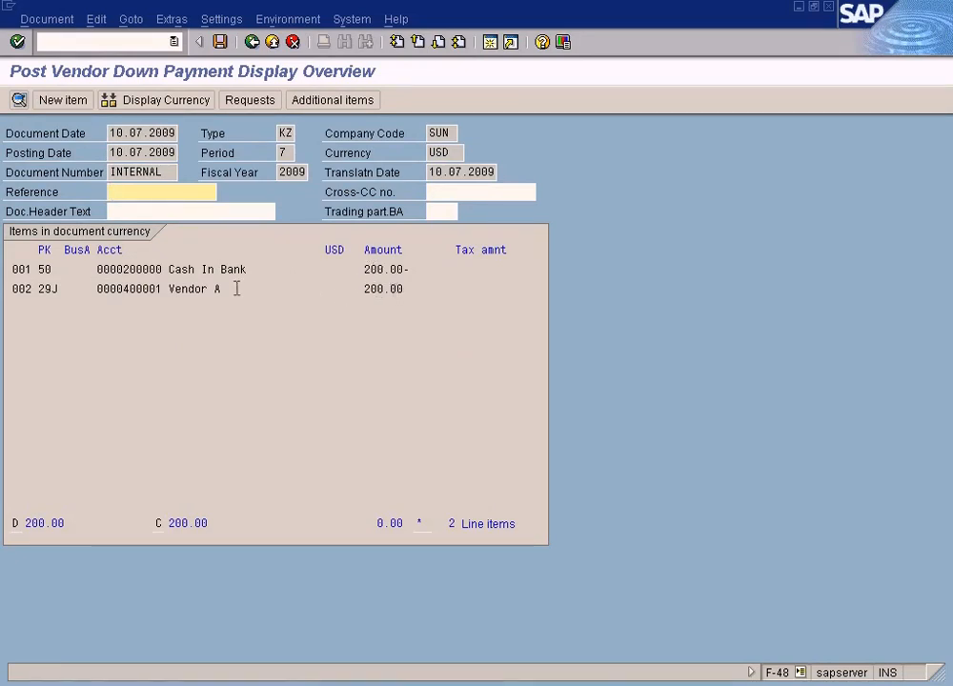
Step: Examine the Vendor A line item and compare it with the reconciliation account in the vendor master display
{"action": "left_click", "coordinate": [59, 291]}
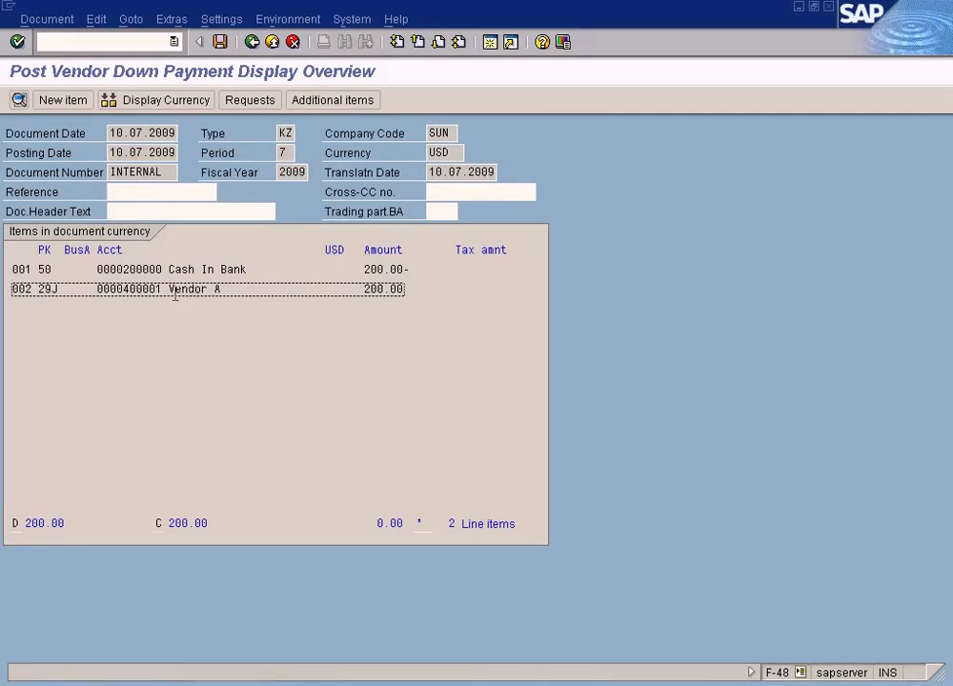
{"action": "left_click", "coordinate": [362, 680]}
{"action": "left_click", "coordinate": [367, 627]}
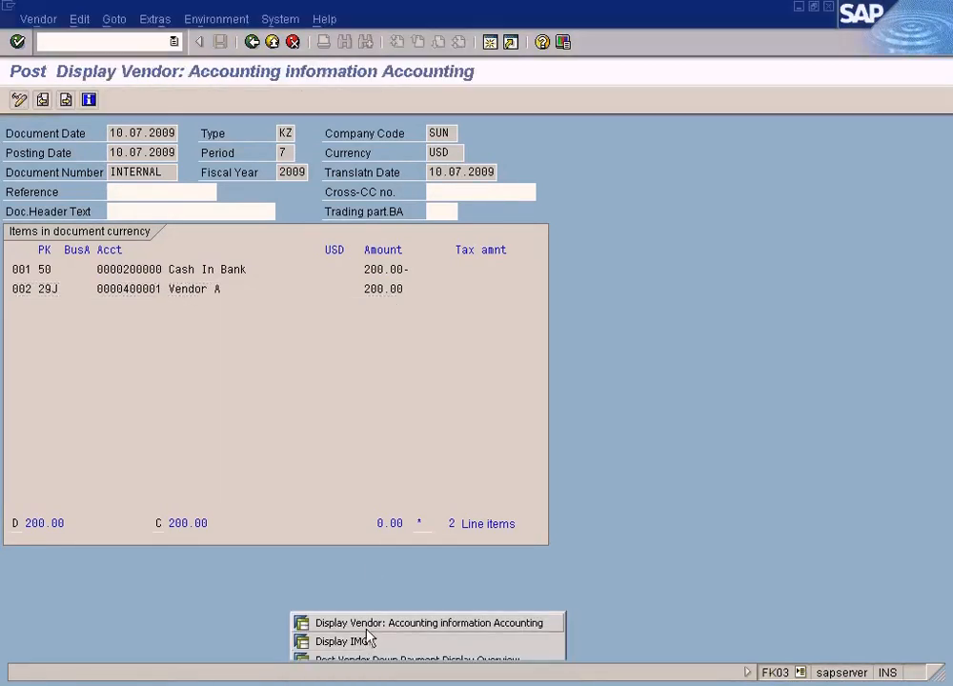
{"action": "left_click", "coordinate": [137, 211]}
{"action": "left_click", "coordinate": [364, 681]}
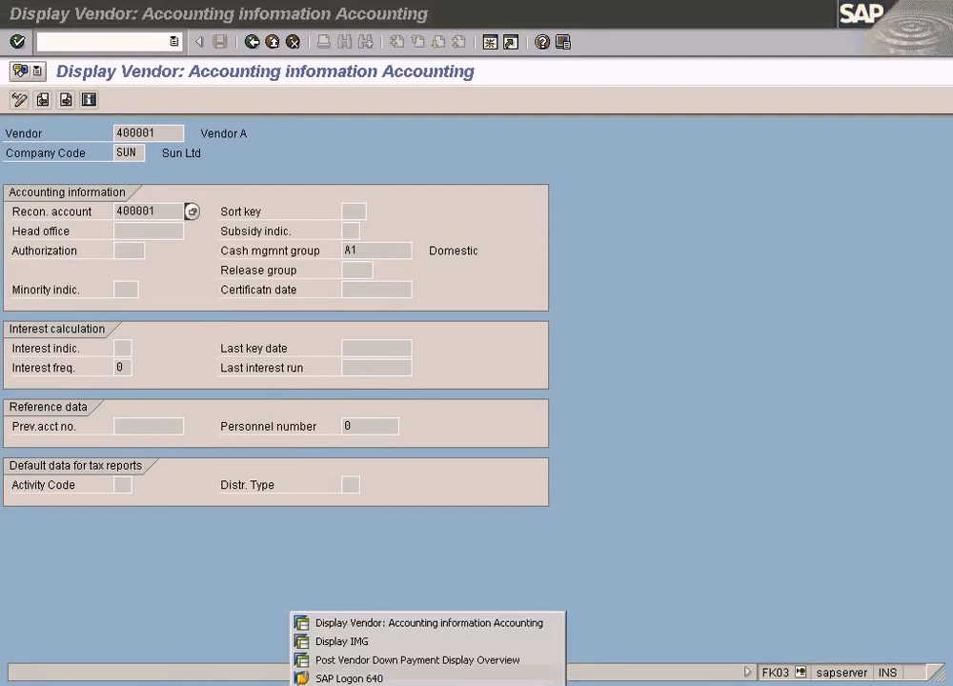
{"action": "left_click", "coordinate": [319, 660]}
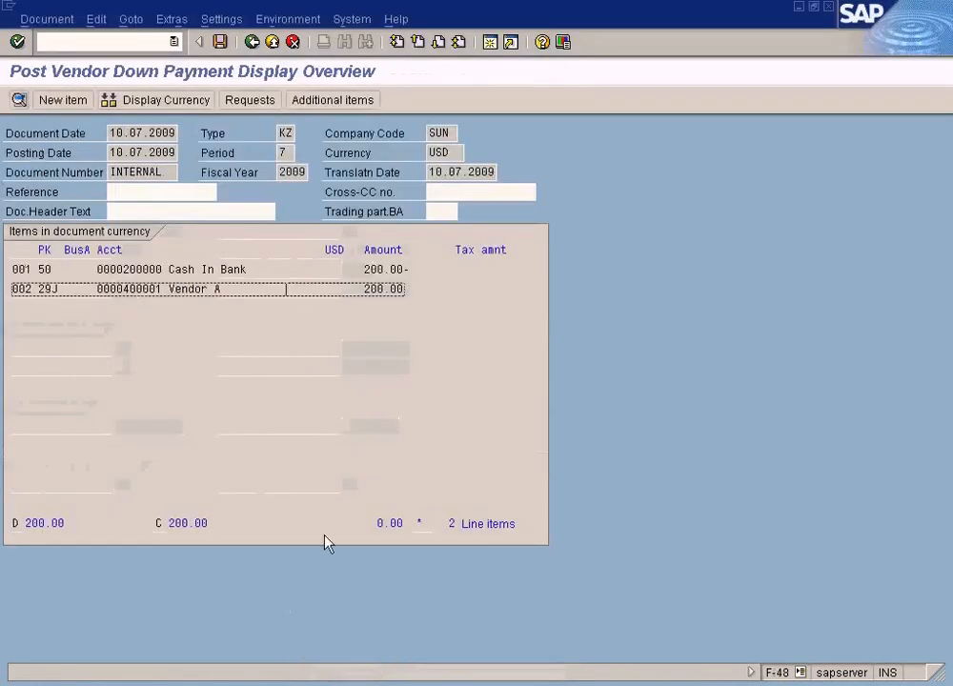
Step: Try to open the Vendor A line item's details, and exit the down payment posting without saving its data
{"action": "double_click", "coordinate": [222, 289]}
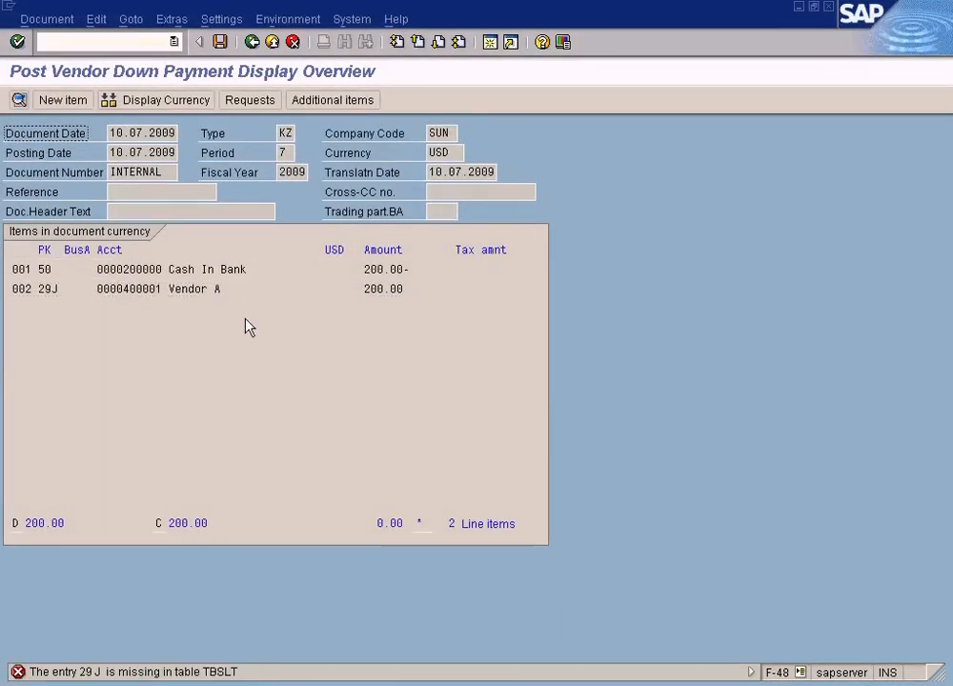
{"action": "left_click", "coordinate": [202, 289]}
{"action": "double_click", "coordinate": [191, 288]}
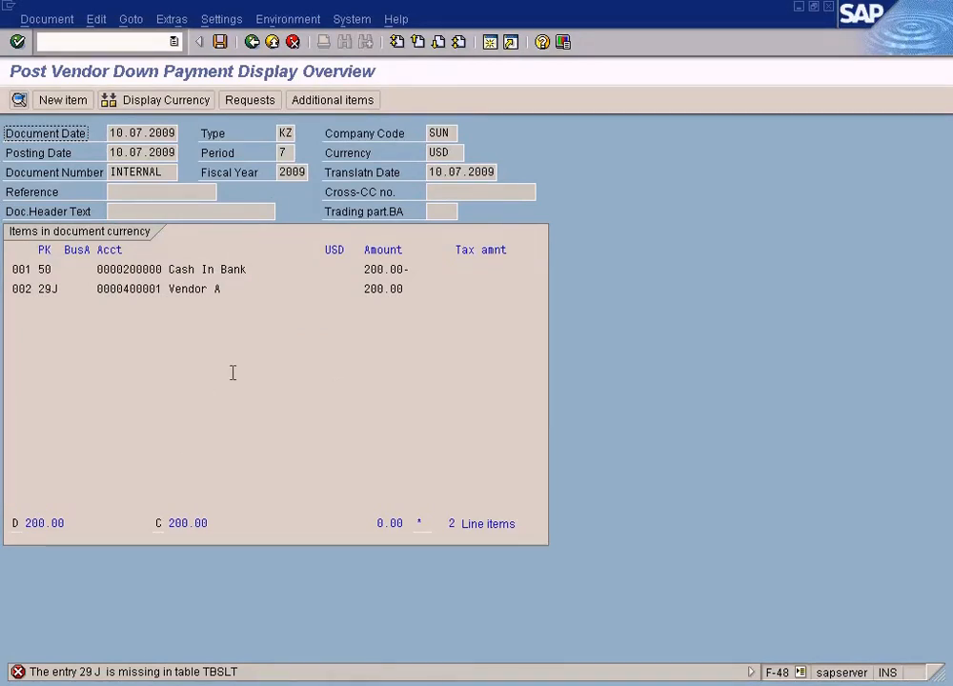
{"action": "left_click", "coordinate": [272, 42]}
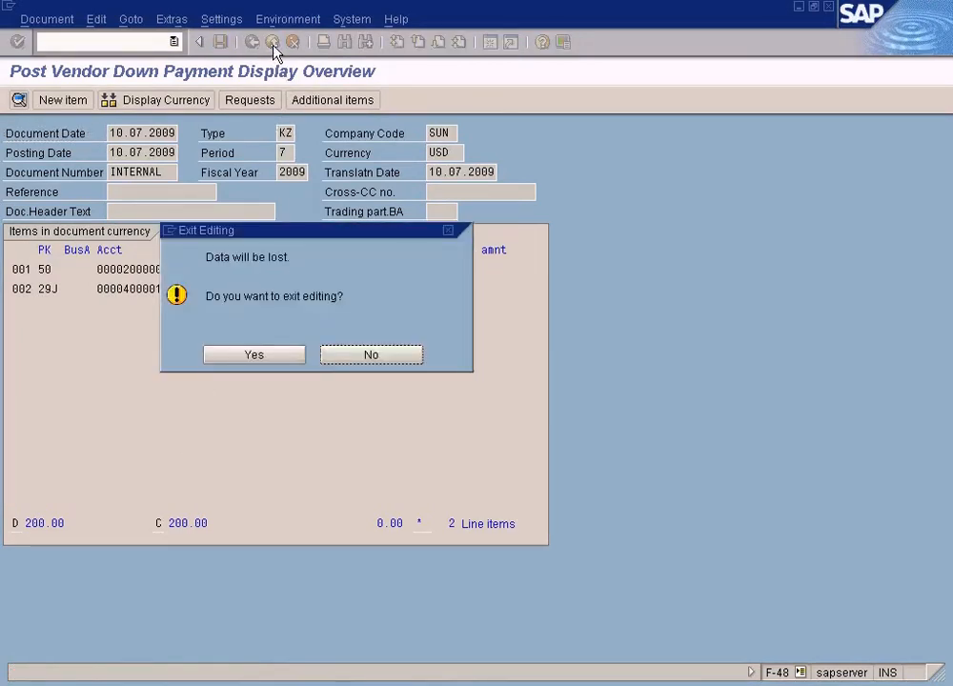
{"action": "left_click", "coordinate": [266, 357]}
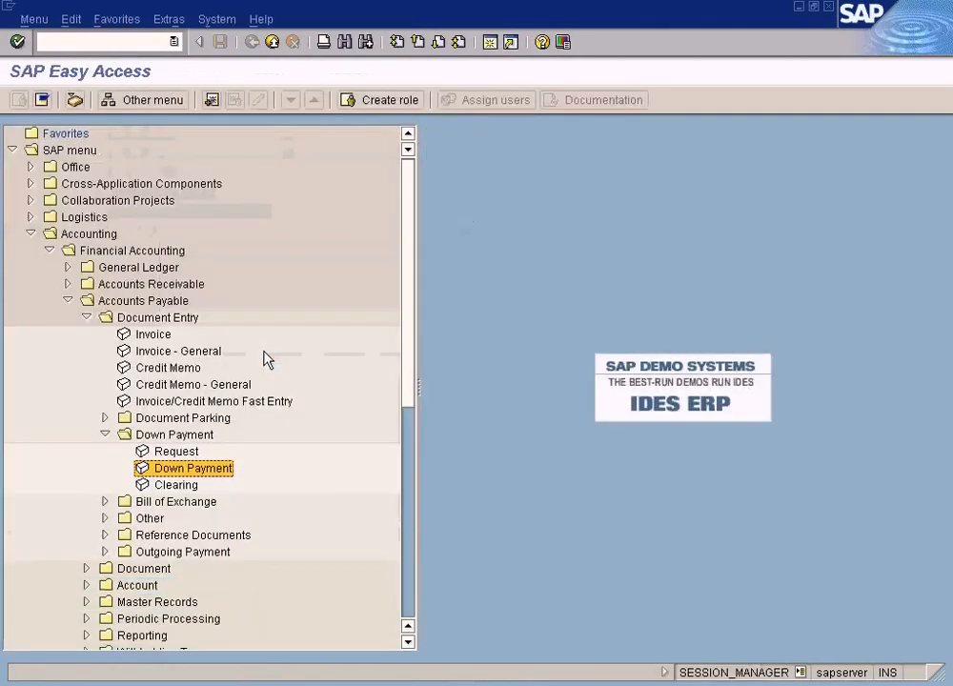
Step: Start a new vendor down payment posting and set its document date to 10.07.2009, copied from the posting date
{"action": "double_click", "coordinate": [209, 469]}
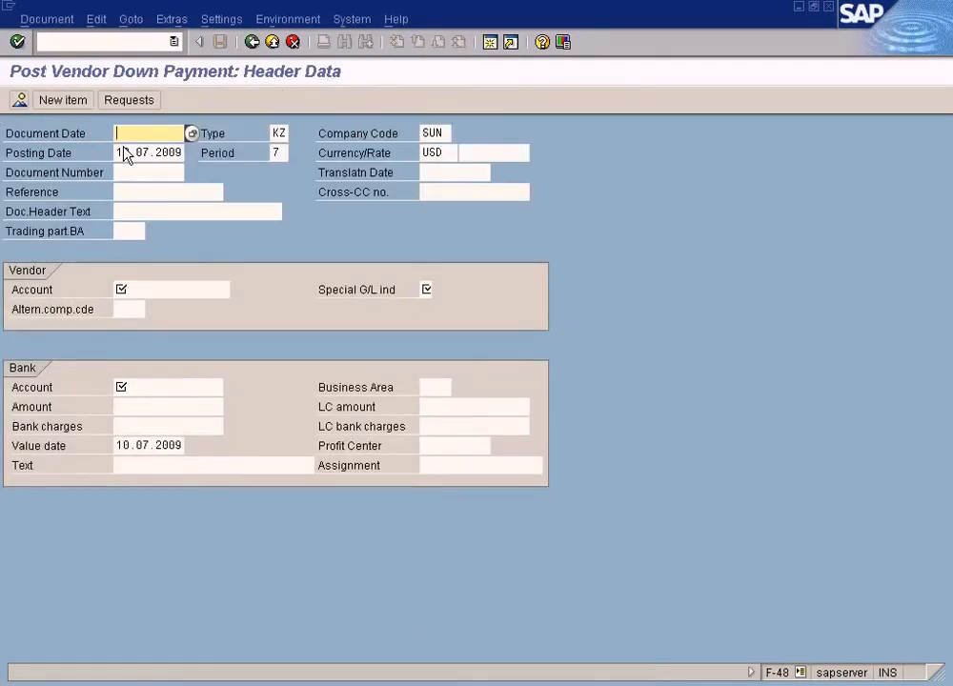
{"action": "left_click_drag", "start_coordinate": [115, 151], "coordinate": [182, 153]}
{"action": "key", "text": "ctrl+c"}
{"action": "left_click", "coordinate": [153, 133]}
{"action": "key", "text": "ctrl+v"}
{"action": "key", "text": "Tab"}
{"action": "key", "text": "Tab"}
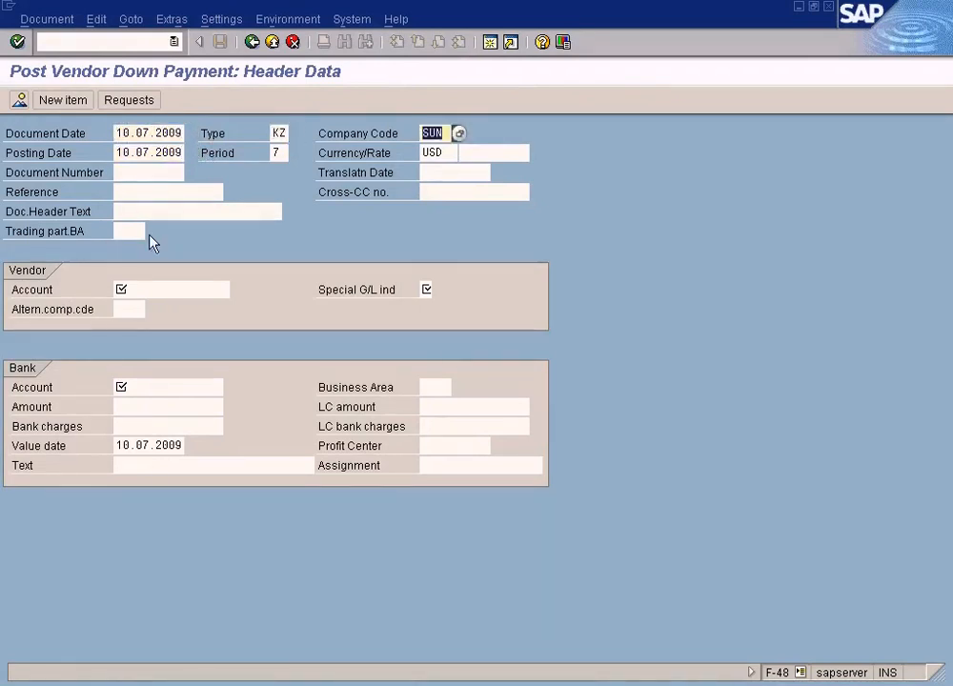
Step: Select Vendor A's account in company code SUN for the down payment, with special G/L indicator J
{"action": "left_click", "coordinate": [132, 287]}
{"action": "left_click", "coordinate": [239, 290]}
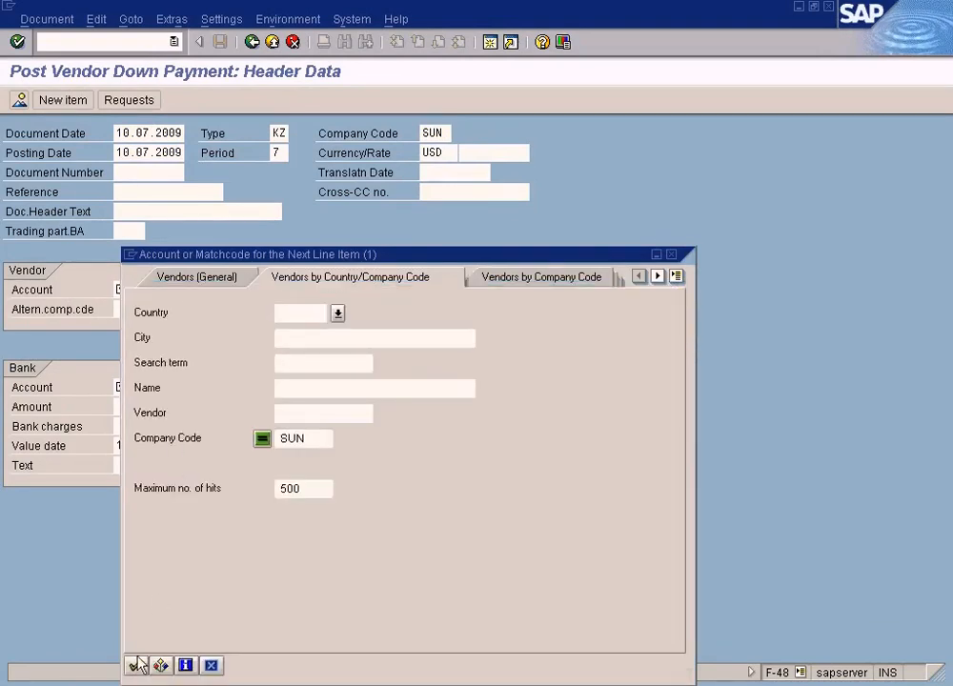
{"action": "key", "text": "Return"}
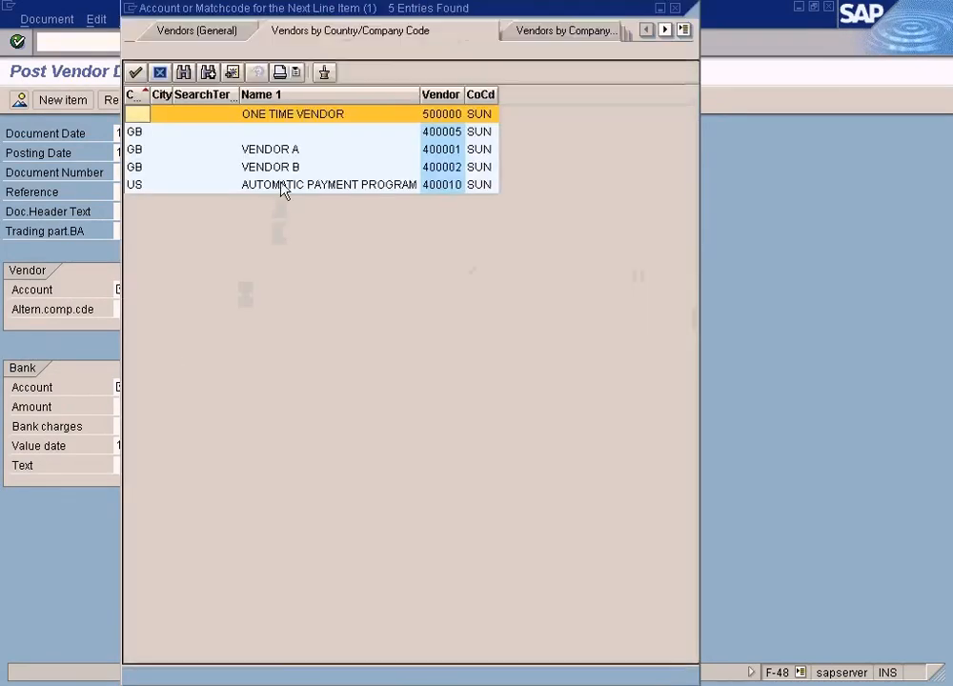
{"action": "double_click", "coordinate": [435, 148]}
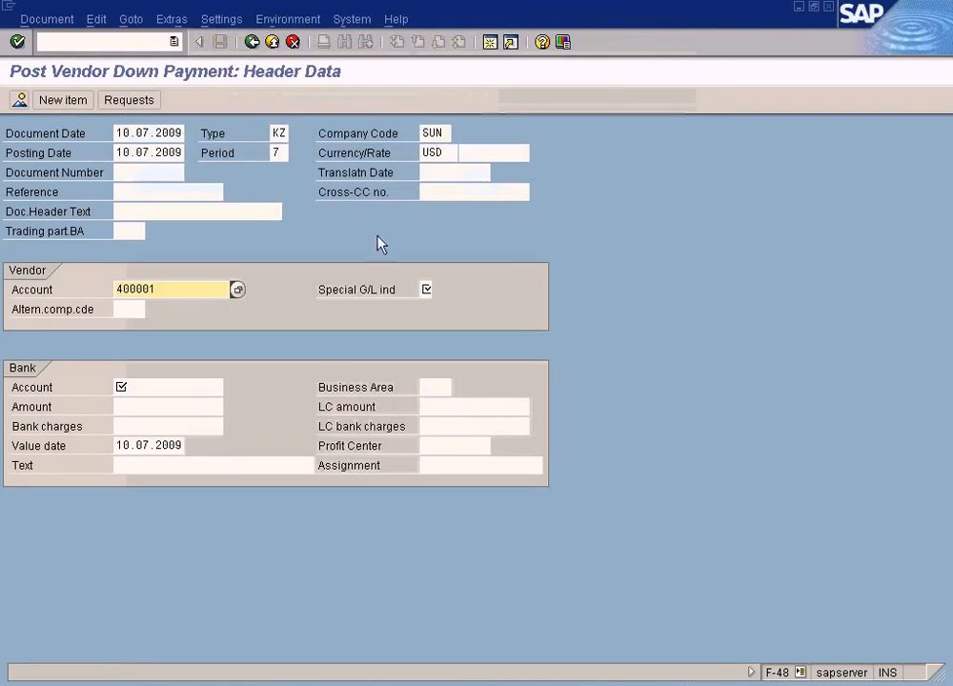
{"action": "left_click", "coordinate": [426, 288]}
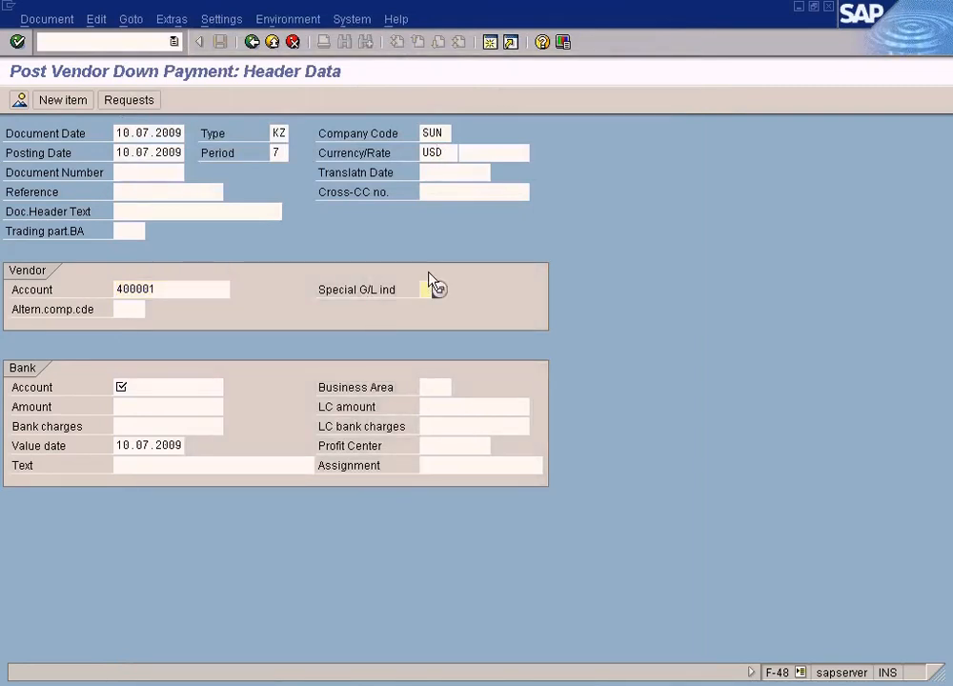
{"action": "left_click", "coordinate": [436, 289]}
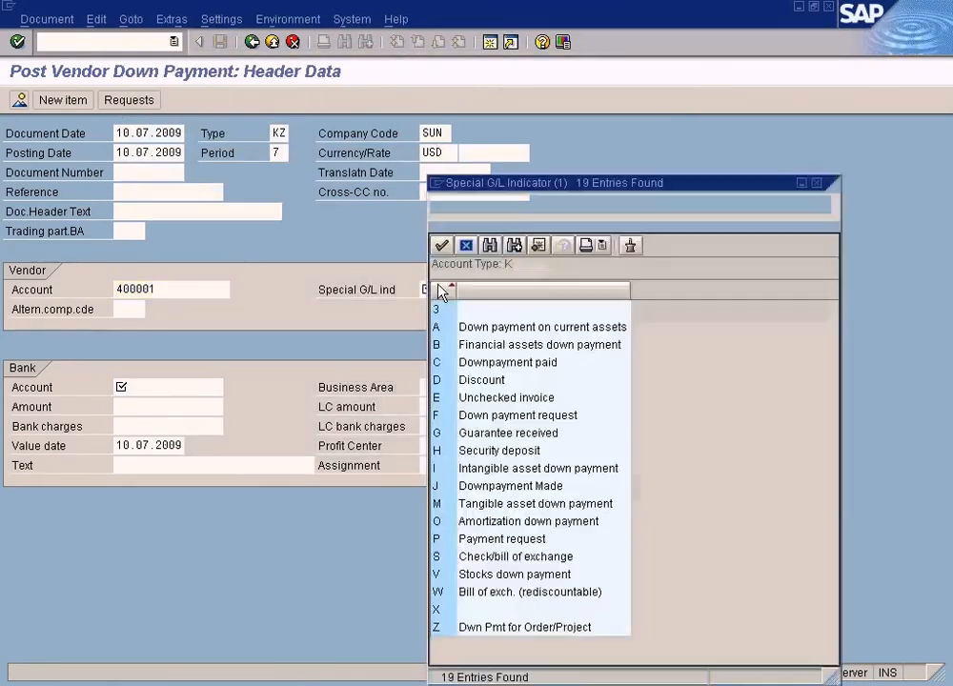
{"action": "double_click", "coordinate": [447, 488]}
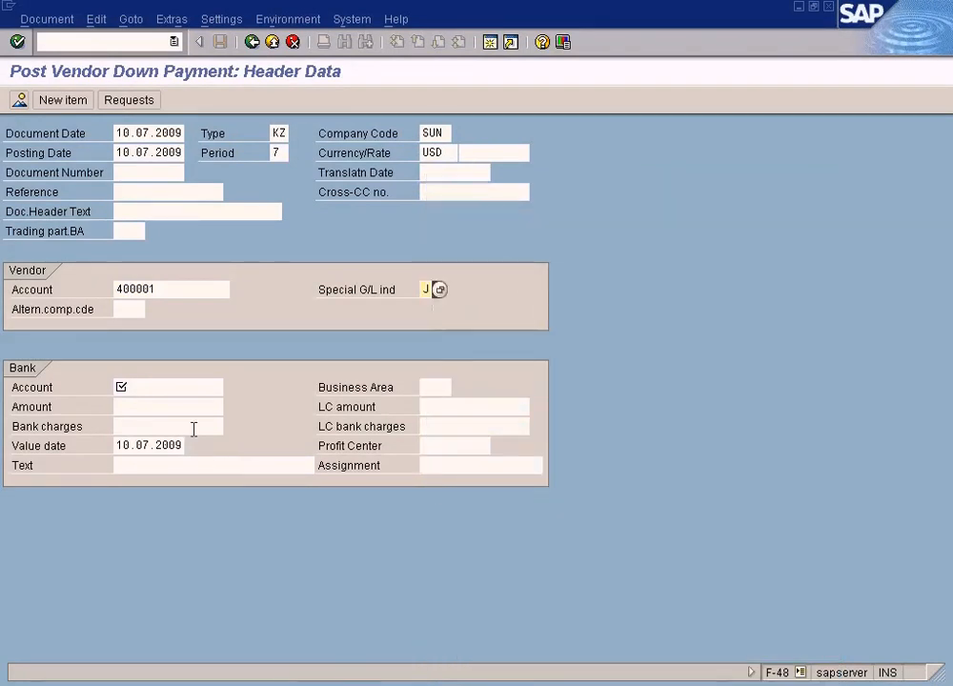
Step: Select Cash In Bank as the bank account, set the amount to 200, and request the document overview
{"action": "left_click", "coordinate": [180, 389]}
{"action": "left_click", "coordinate": [231, 389]}
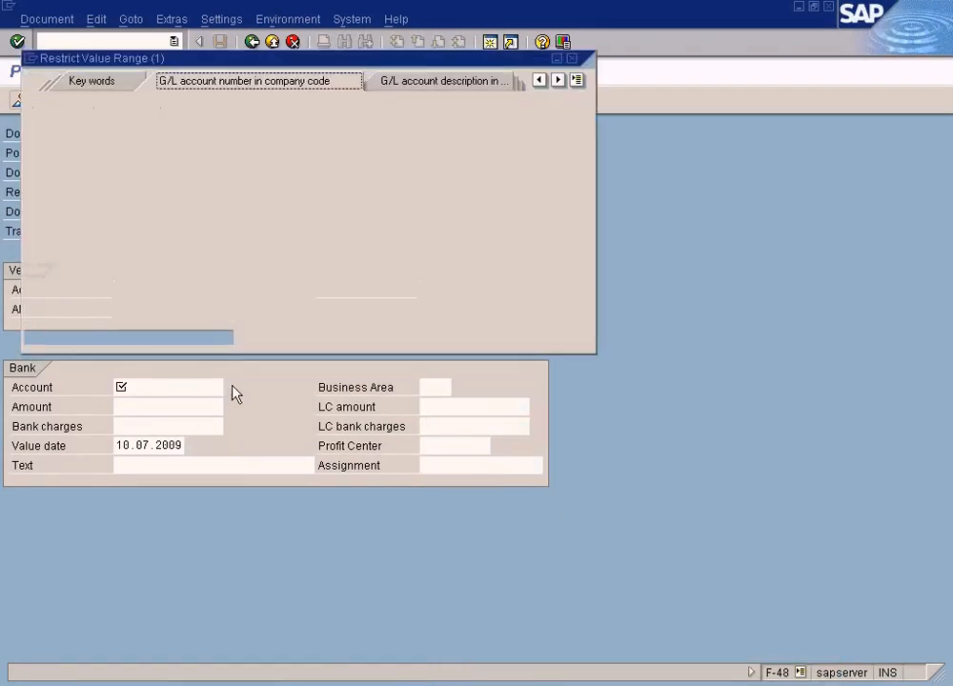
{"action": "left_click", "coordinate": [34, 333]}
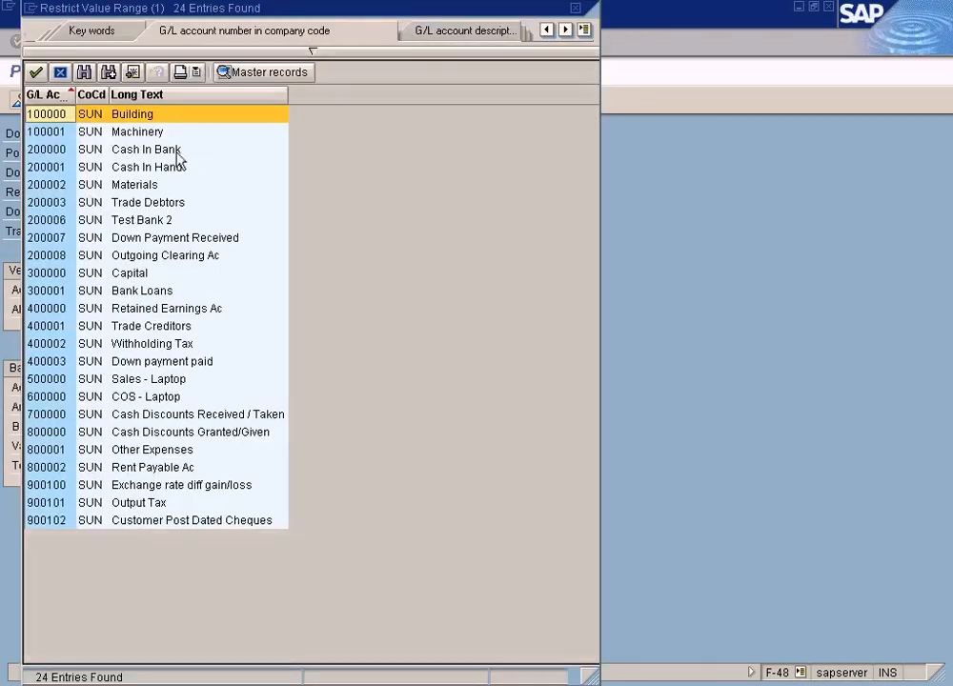
{"action": "double_click", "coordinate": [180, 152]}
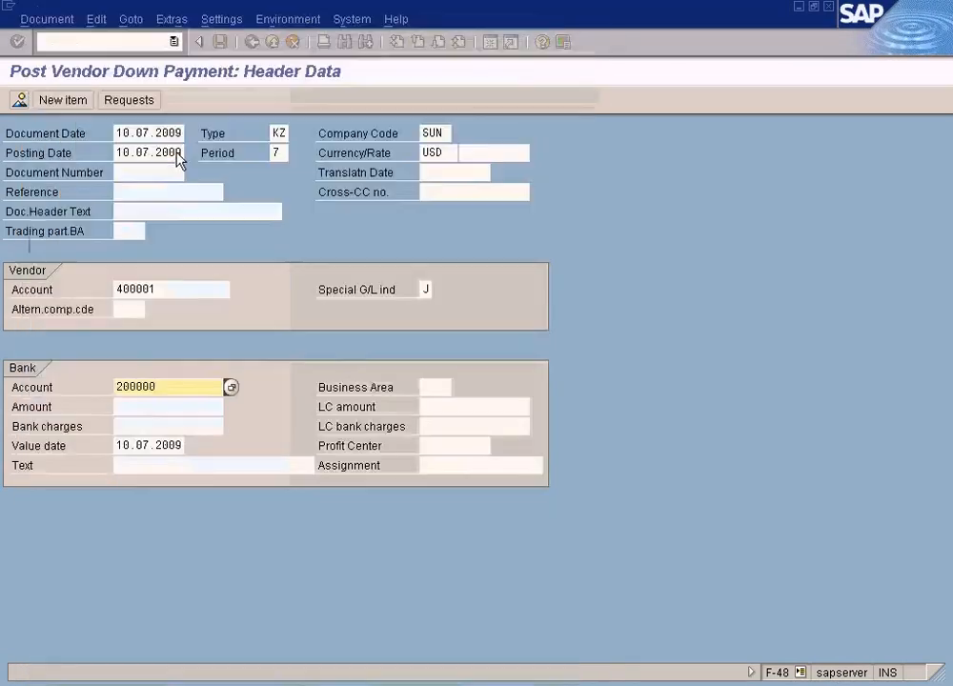
{"action": "left_click", "coordinate": [173, 404]}
{"action": "type", "text": "200"}
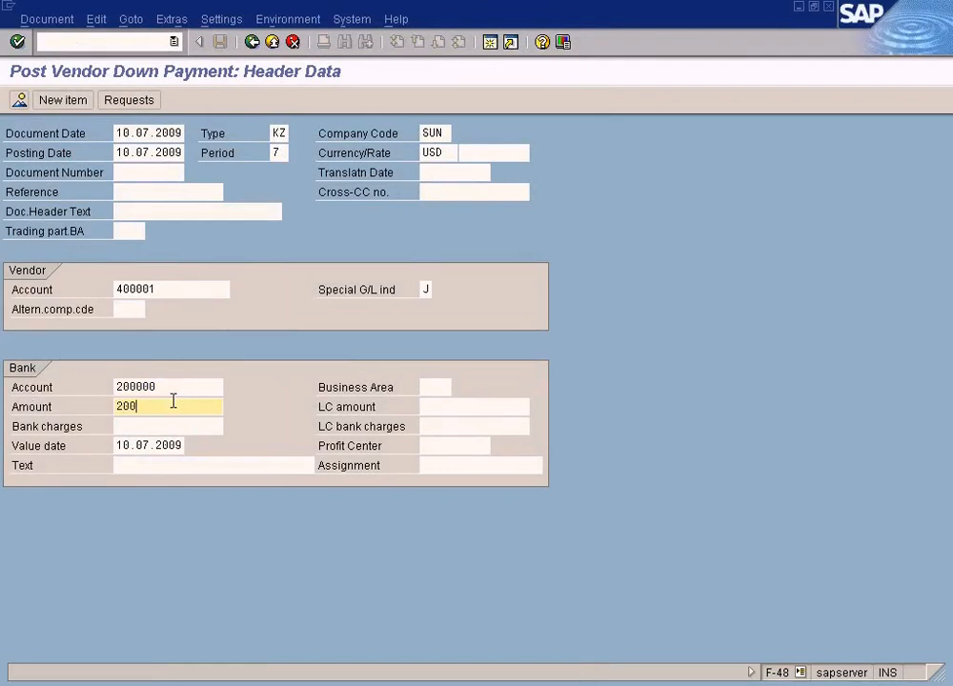
{"action": "left_click", "coordinate": [19, 99]}
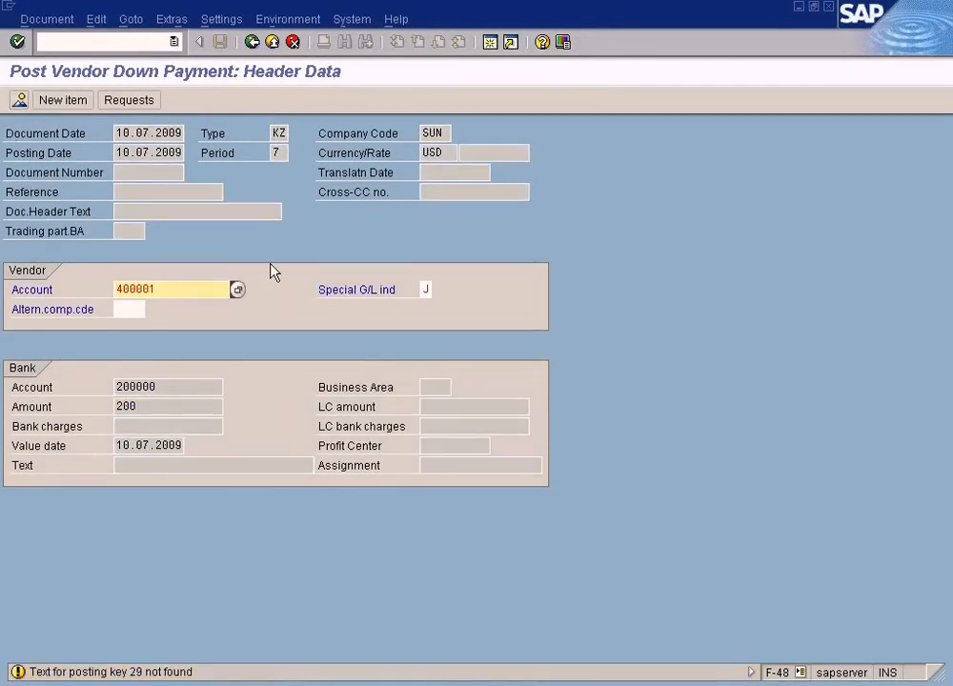
Step: Check the posting key message's help and examine special G/L indicator J's properties in the implementation guide for chart of accounts SUN
{"action": "left_click", "coordinate": [205, 673]}
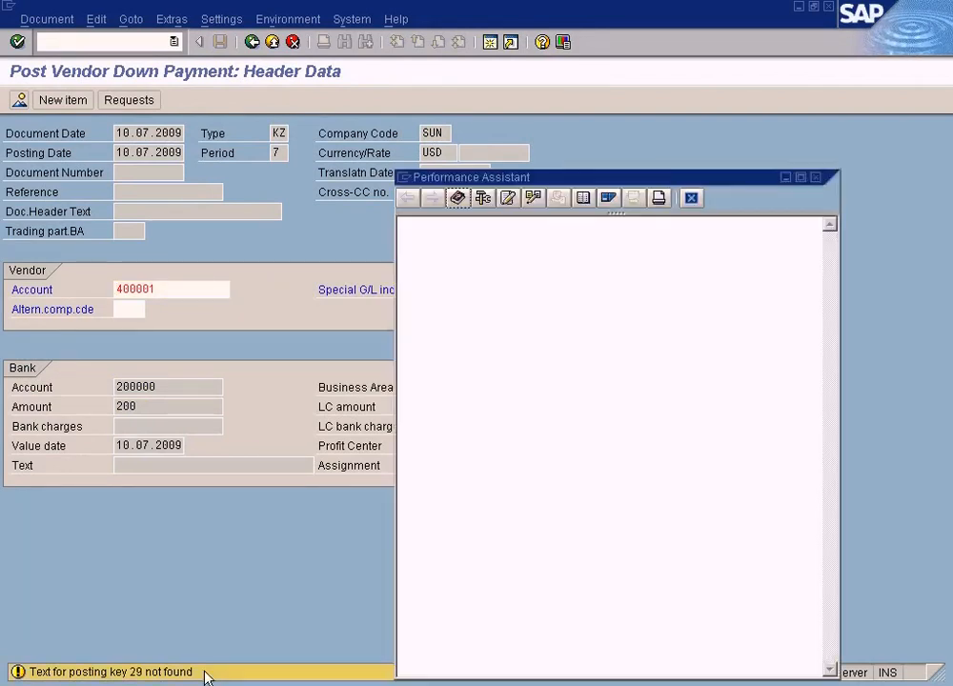
{"action": "left_click", "coordinate": [691, 198]}
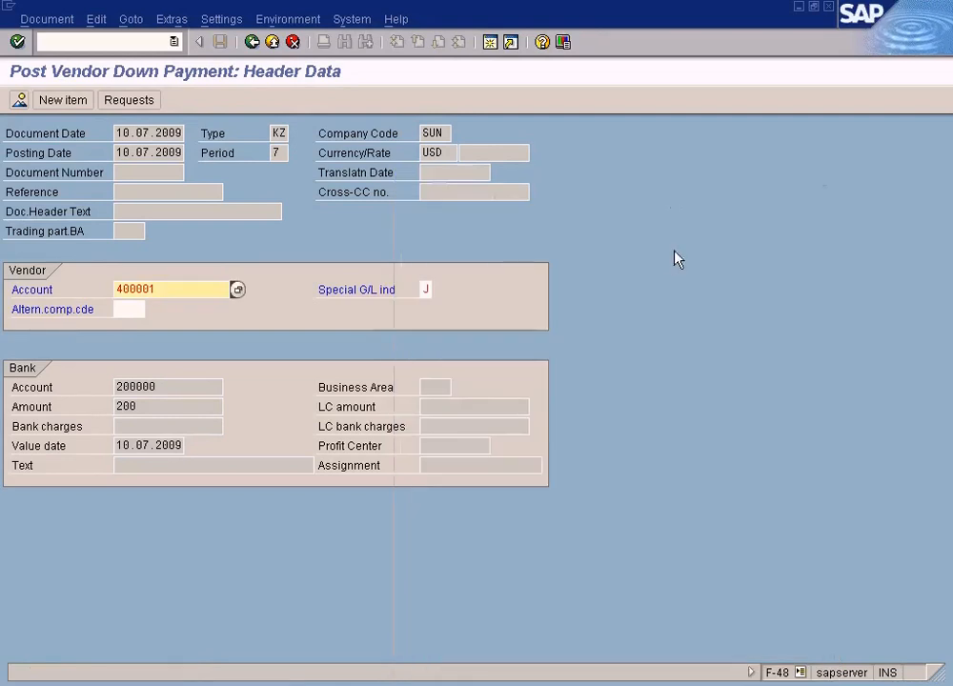
{"action": "left_click", "coordinate": [367, 672]}
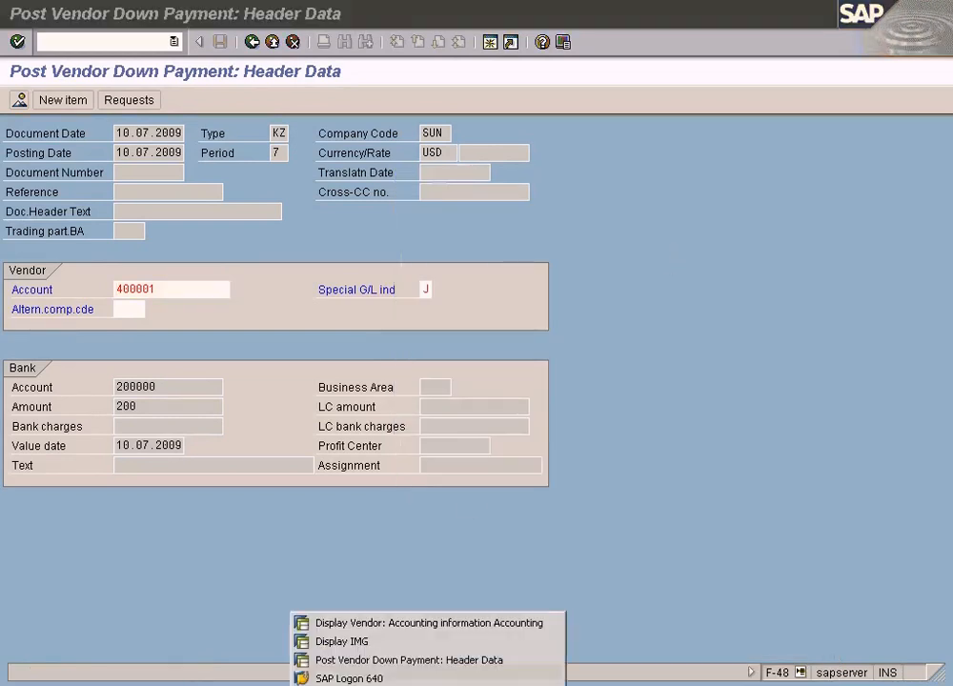
{"action": "left_click", "coordinate": [374, 644]}
{"action": "left_click", "coordinate": [146, 570]}
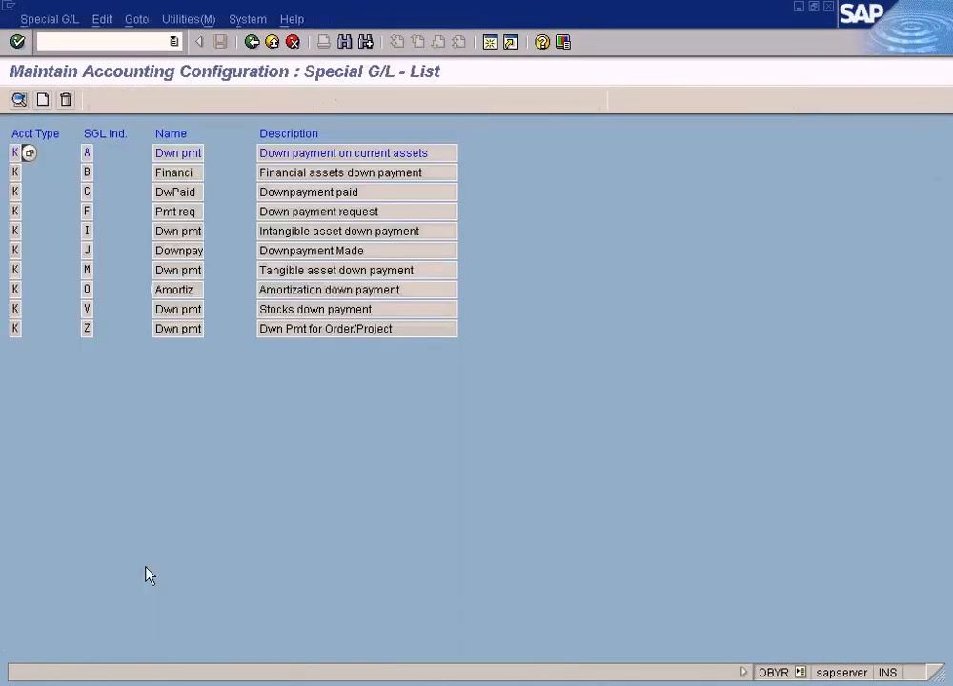
{"action": "double_click", "coordinate": [88, 250]}
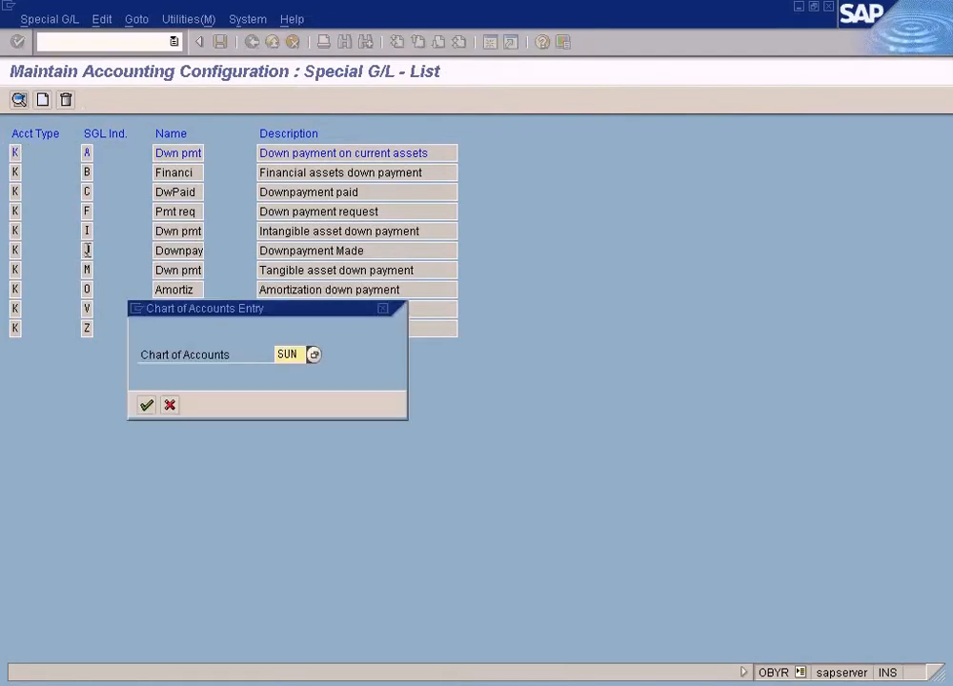
{"action": "left_click", "coordinate": [146, 404]}
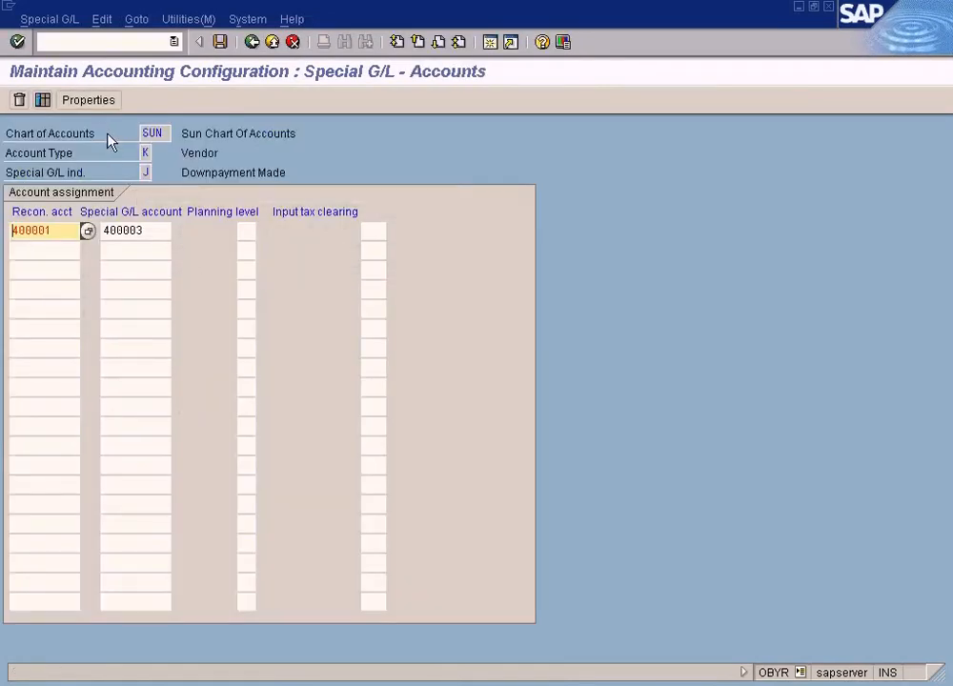
{"action": "left_click", "coordinate": [88, 100]}
{"action": "left_click", "coordinate": [65, 347]}
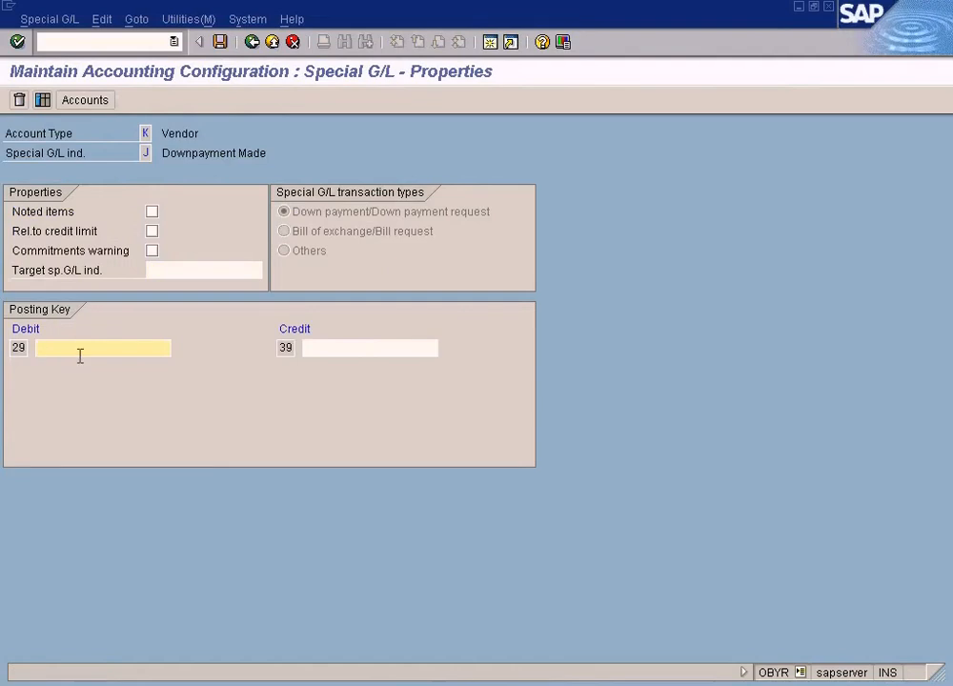
{"action": "left_click", "coordinate": [271, 41]}
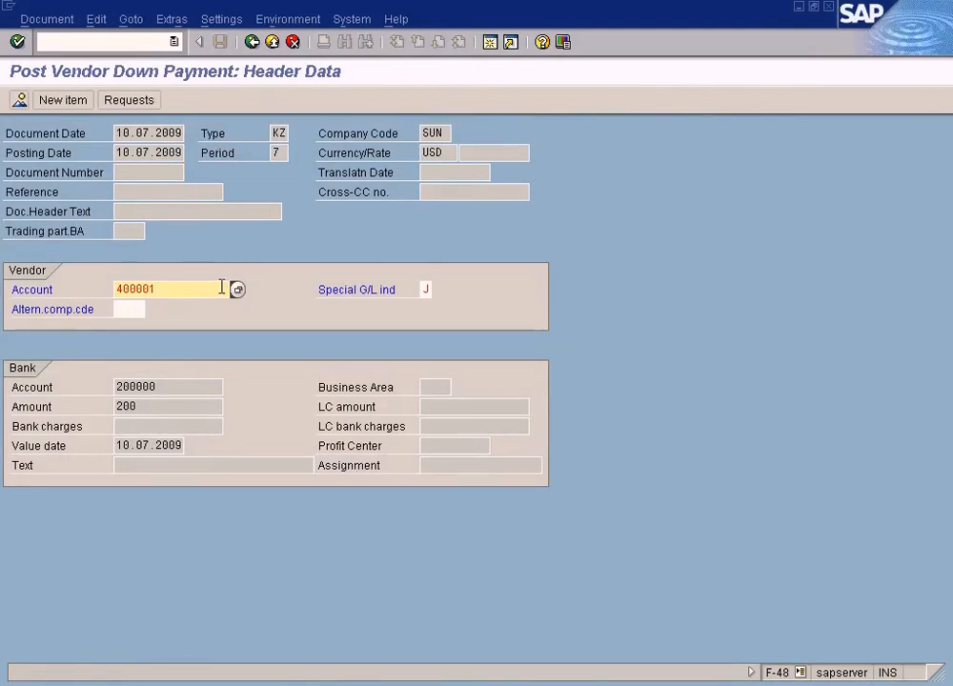
Step: Continue the down payment posting to the Vendor A item, set its assignment to "test", and display the document overview
{"action": "left_click", "coordinate": [19, 99]}
{"action": "key", "text": "Return"}
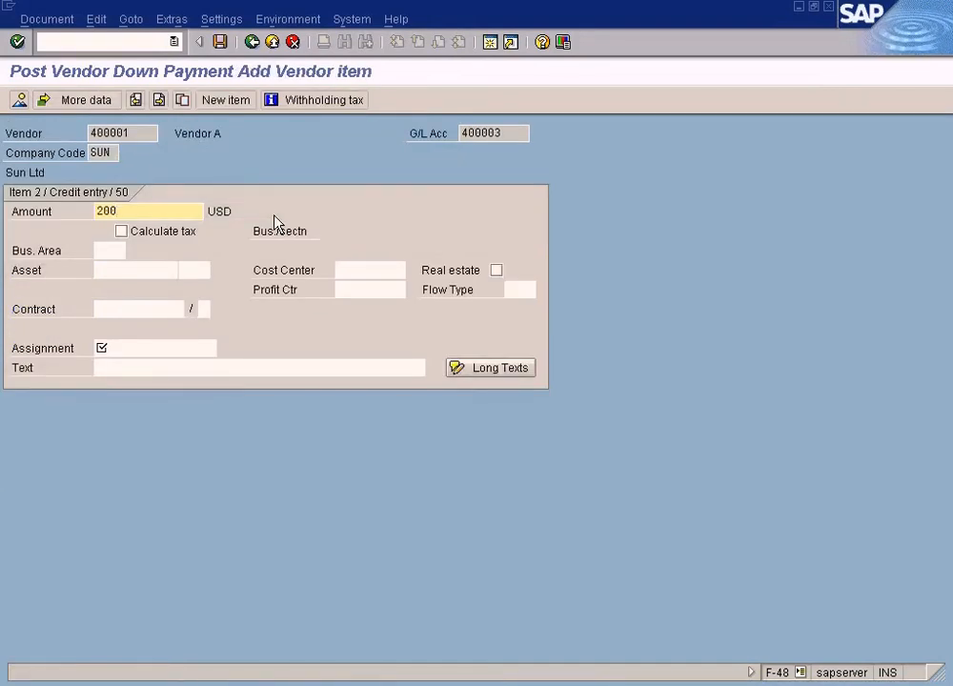
{"action": "left_click", "coordinate": [138, 353]}
{"action": "type", "text": "test"}
{"action": "left_click", "coordinate": [19, 99]}
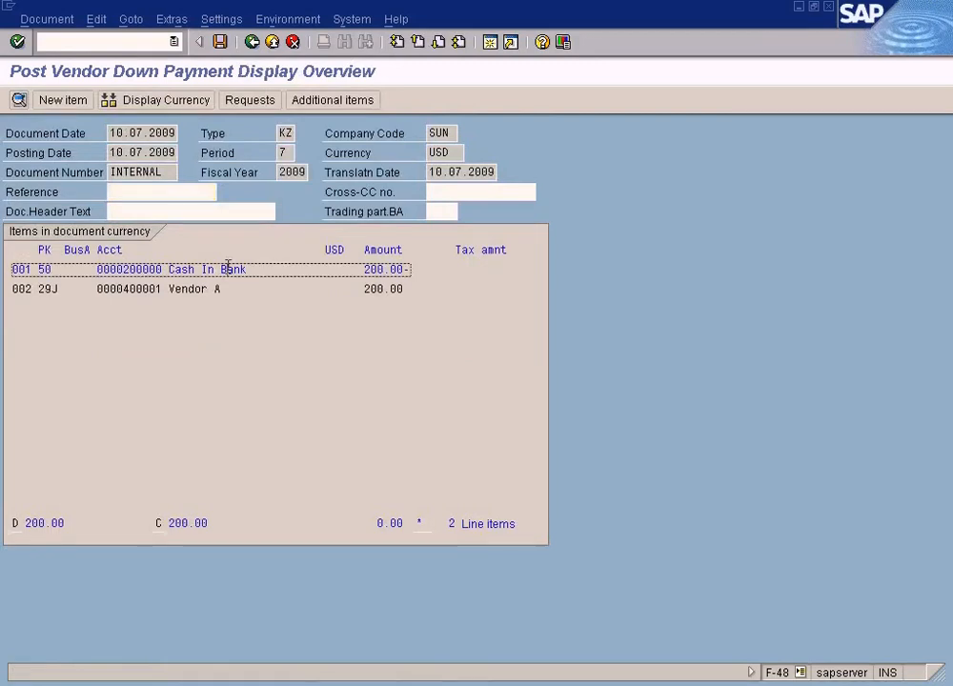
Step: Set the Cash In Bank line item's due date to 10.07.2009 and return to the document overview
{"action": "double_click", "coordinate": [227, 269]}
{"action": "left_click", "coordinate": [397, 310]}
{"action": "key", "text": "F4"}
{"action": "key", "text": "Return"}
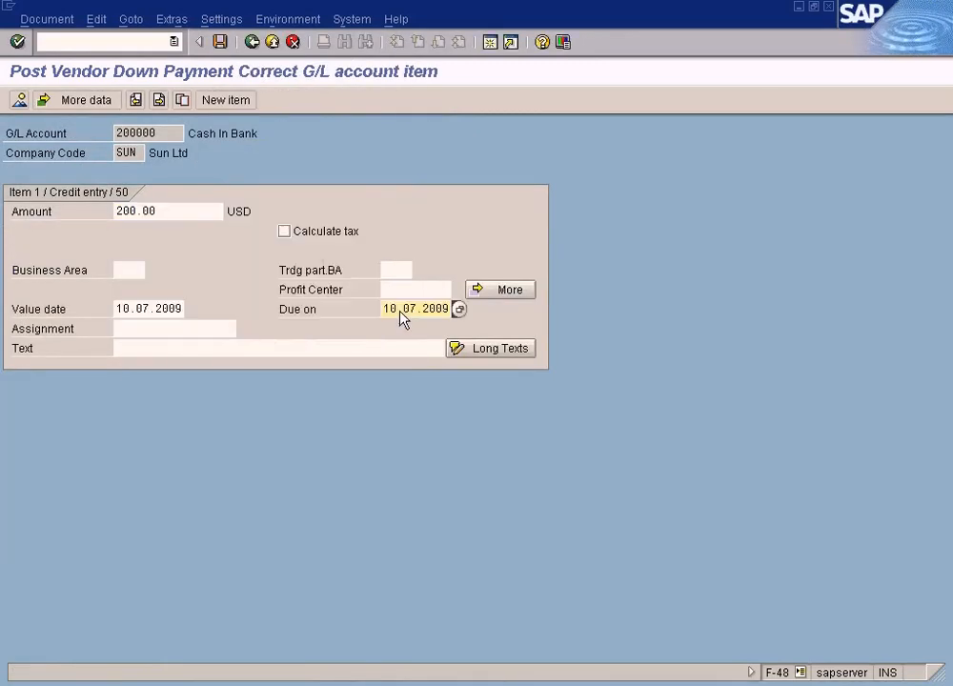
{"action": "left_click", "coordinate": [18, 99]}
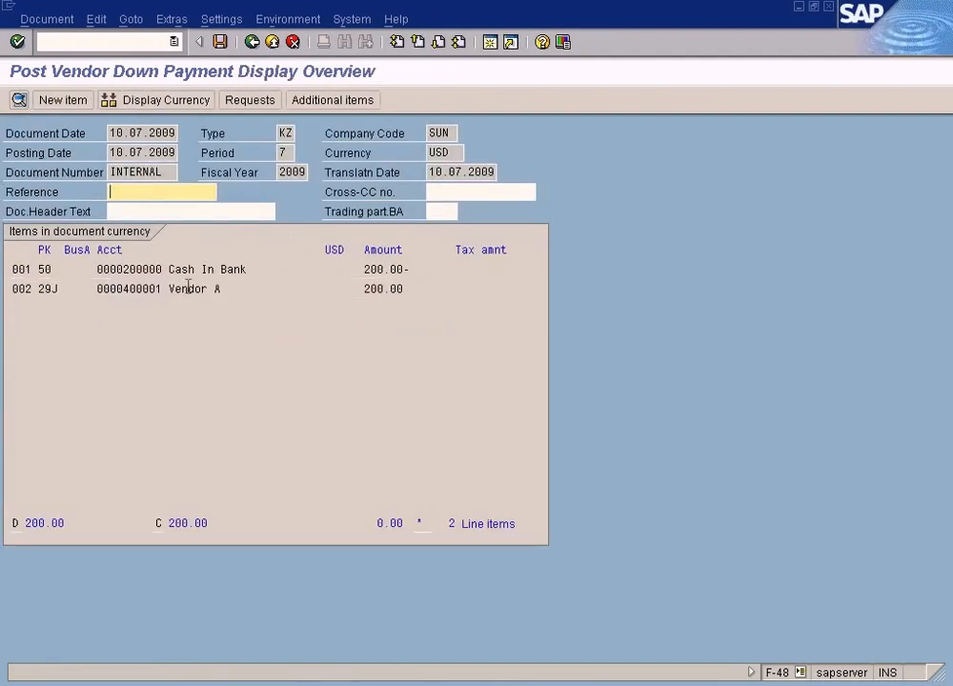
Step: Try to open the Vendor A line item, and open special G/L indicator J's properties in the configuration for chart of accounts SUN
{"action": "key", "text": "Return"}
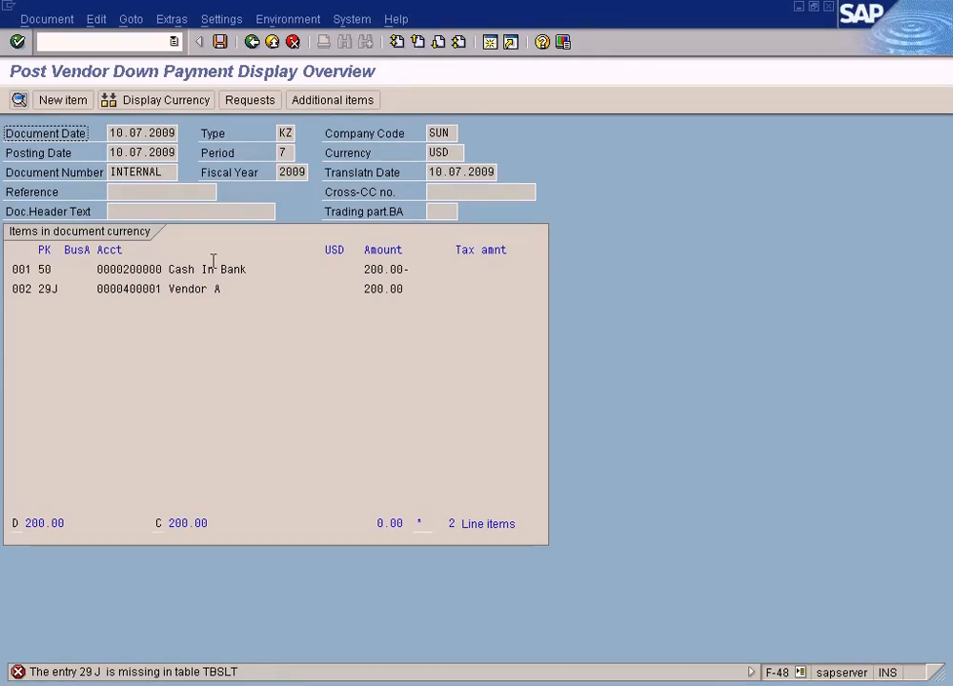
{"action": "key", "text": "Return"}
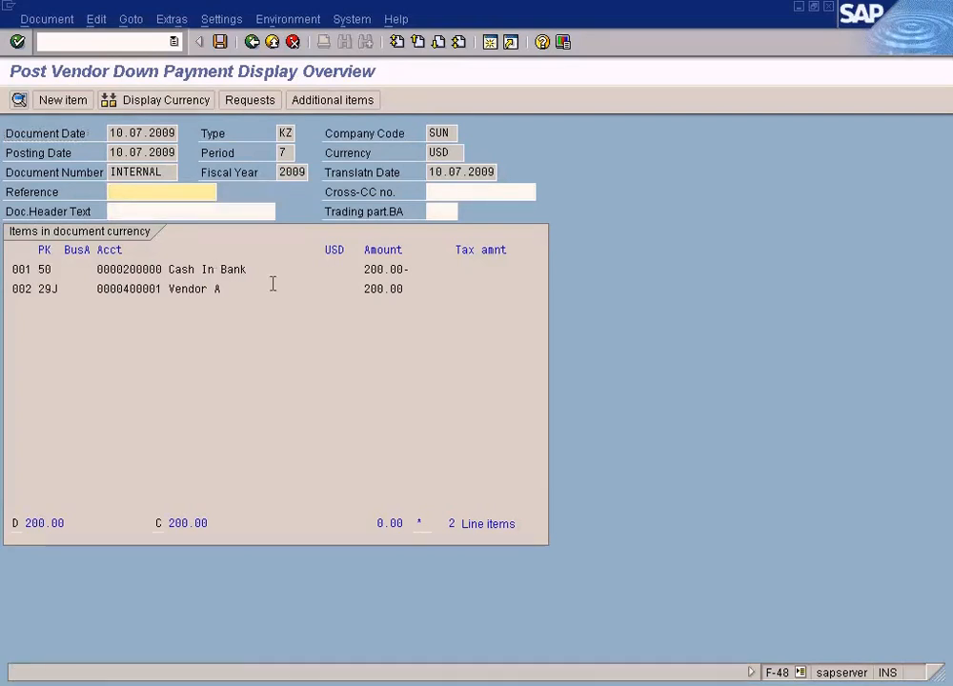
{"action": "left_click", "coordinate": [381, 685]}
{"action": "left_click", "coordinate": [375, 642]}
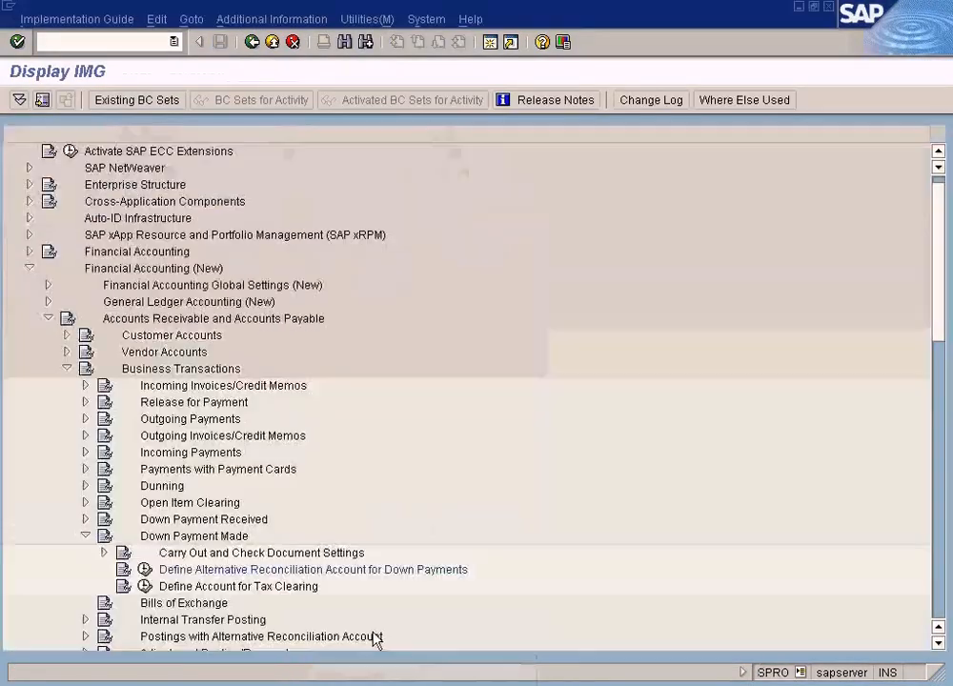
{"action": "left_click", "coordinate": [145, 585]}
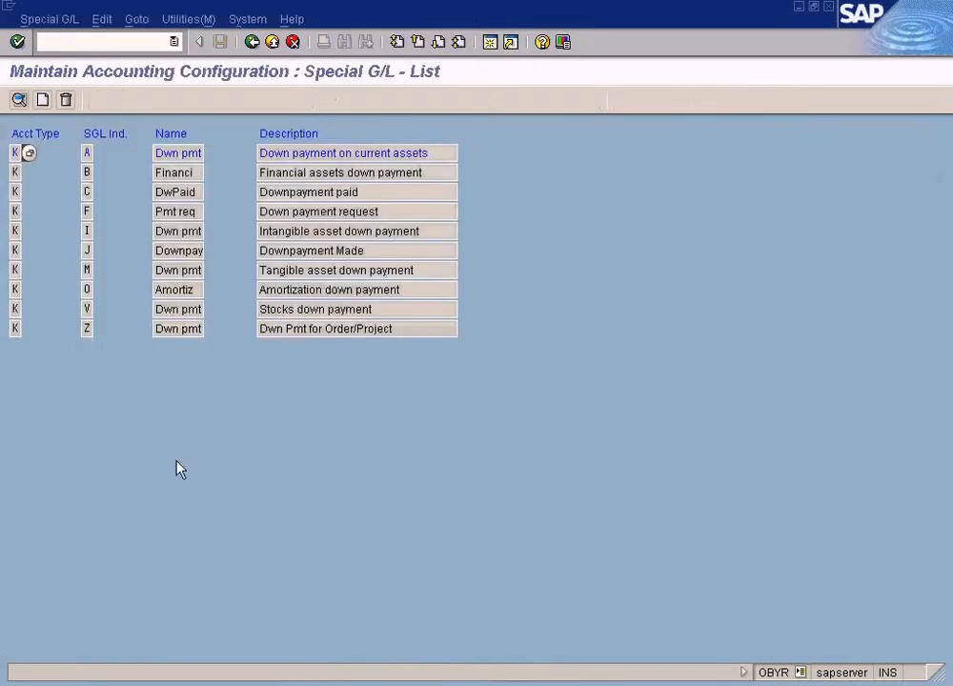
{"action": "double_click", "coordinate": [87, 265]}
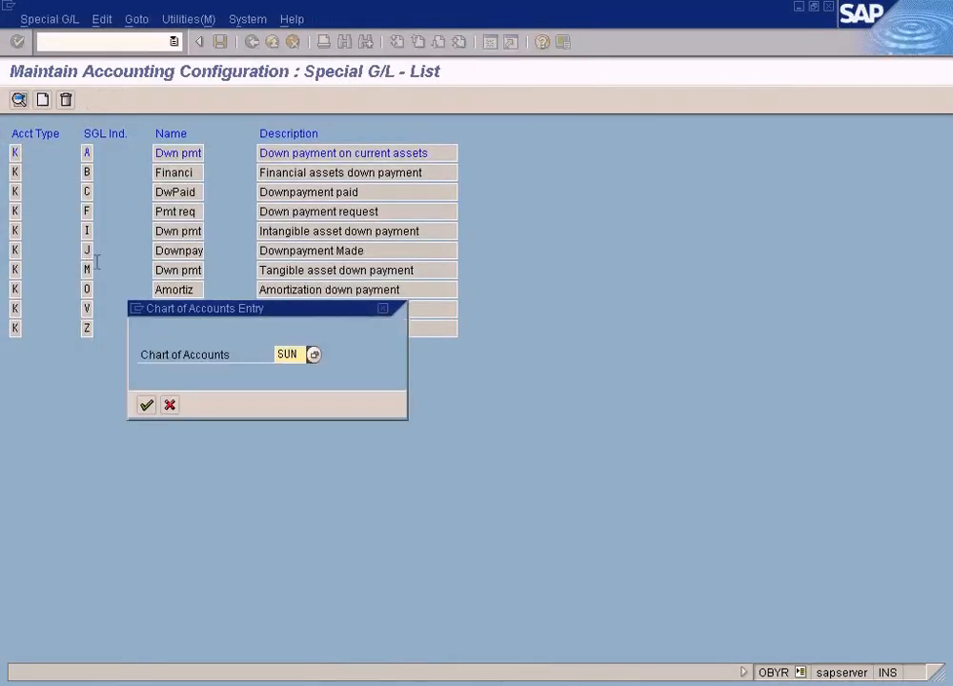
{"action": "left_click", "coordinate": [147, 404]}
{"action": "left_click", "coordinate": [101, 106]}
Step: Enter "Downpayment Made" as the text of posting keys 29 and 39, save, and return to the implementation guide
{"action": "left_click_drag", "start_coordinate": [276, 153], "coordinate": [159, 153]}
{"action": "key", "text": "ctrl+c"}
{"action": "left_click", "coordinate": [147, 346]}
{"action": "key", "text": "ctrl+v"}
{"action": "left_click", "coordinate": [374, 349]}
{"action": "key", "text": "ctrl+v"}
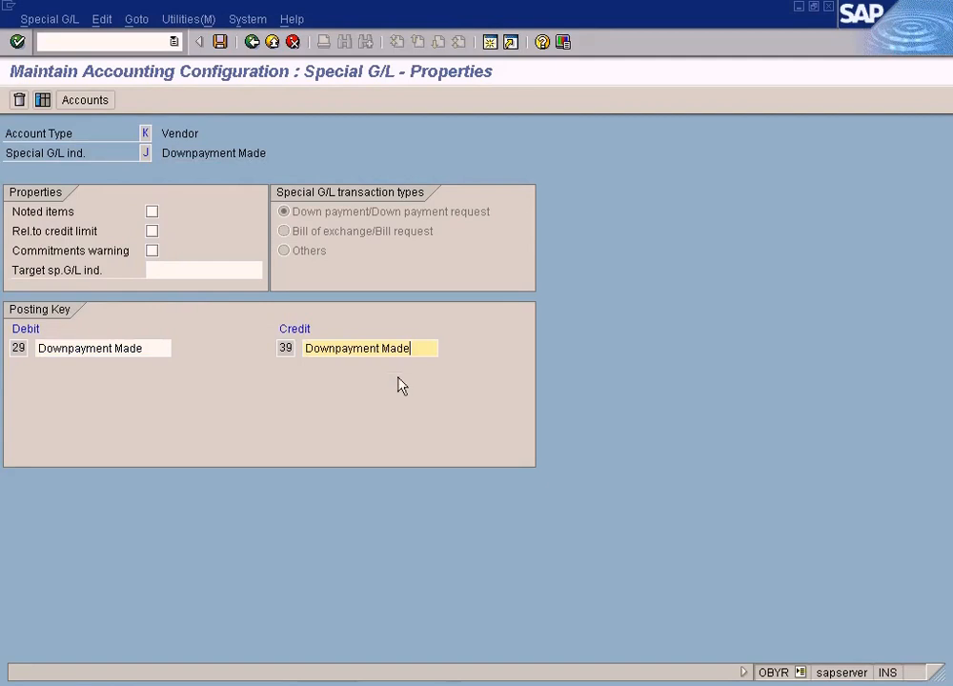
{"action": "left_click", "coordinate": [220, 42]}
{"action": "left_click", "coordinate": [251, 41]}
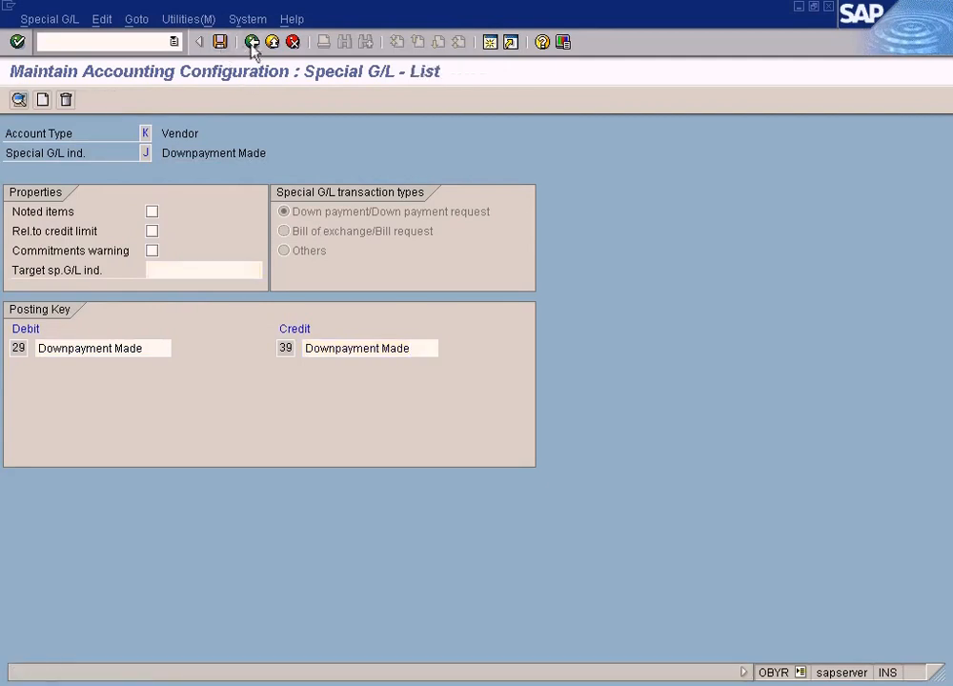
{"action": "left_click", "coordinate": [251, 42]}
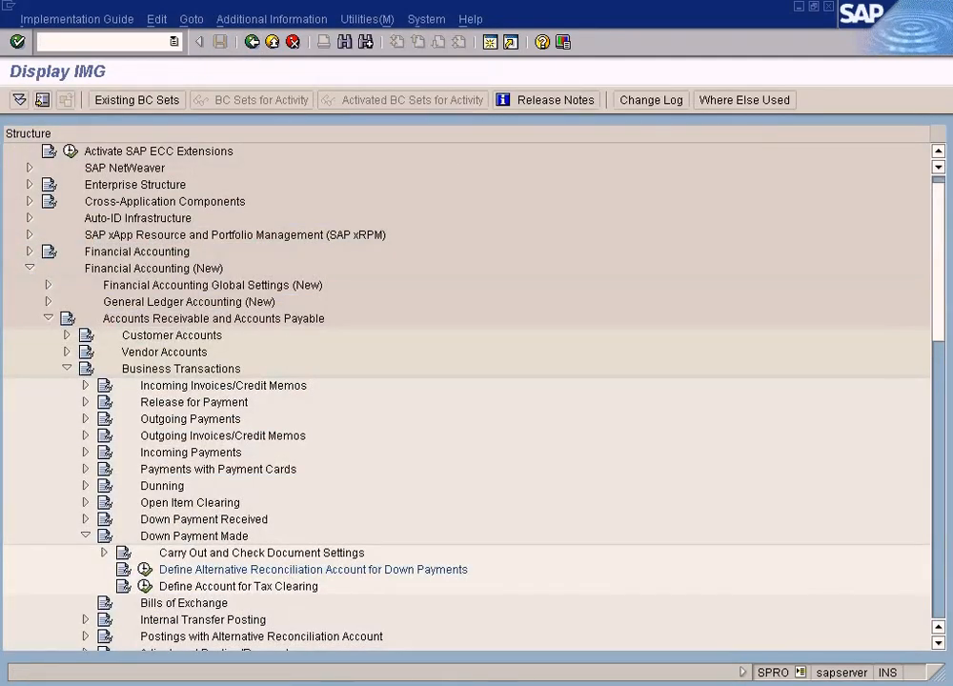
Step: Examine the Vendor A line item's G/L account in the down payment posting and switch back to the implementation guide
{"action": "left_click", "coordinate": [350, 685]}
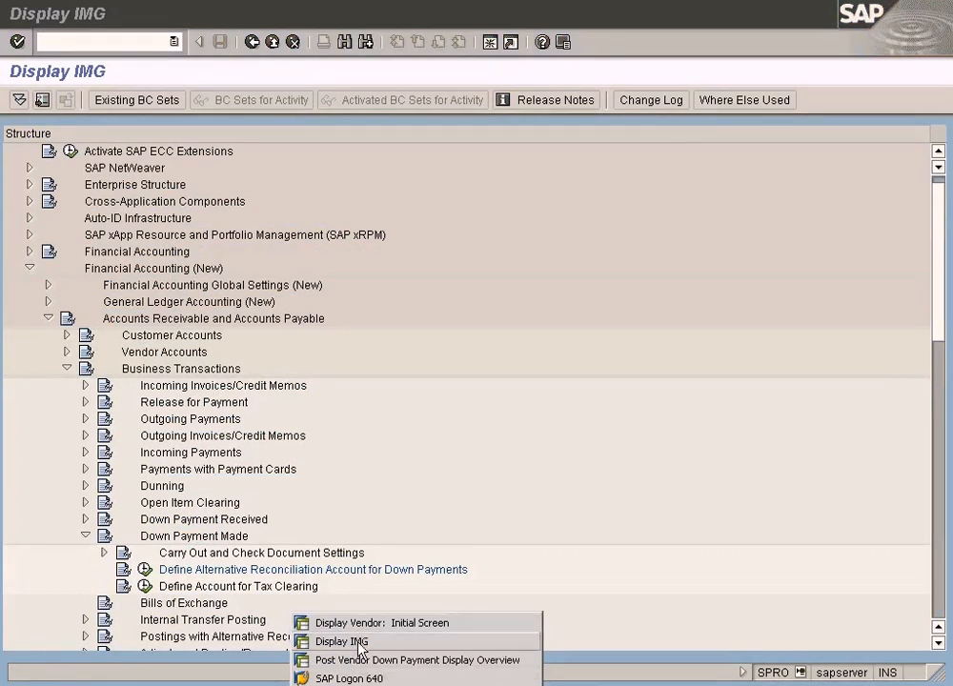
{"action": "left_click", "coordinate": [362, 660]}
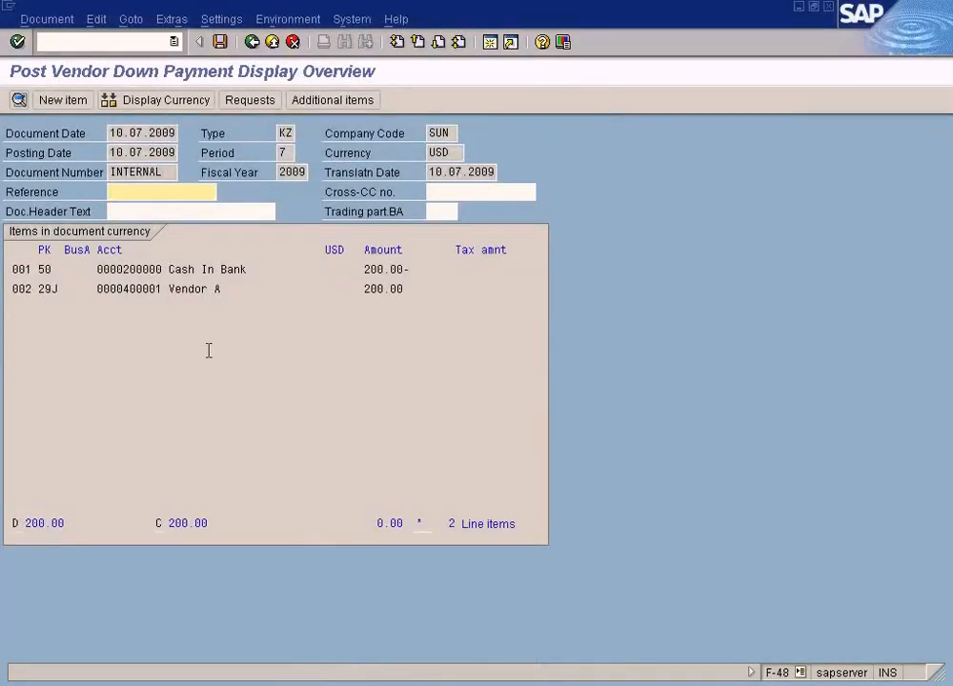
{"action": "double_click", "coordinate": [147, 291]}
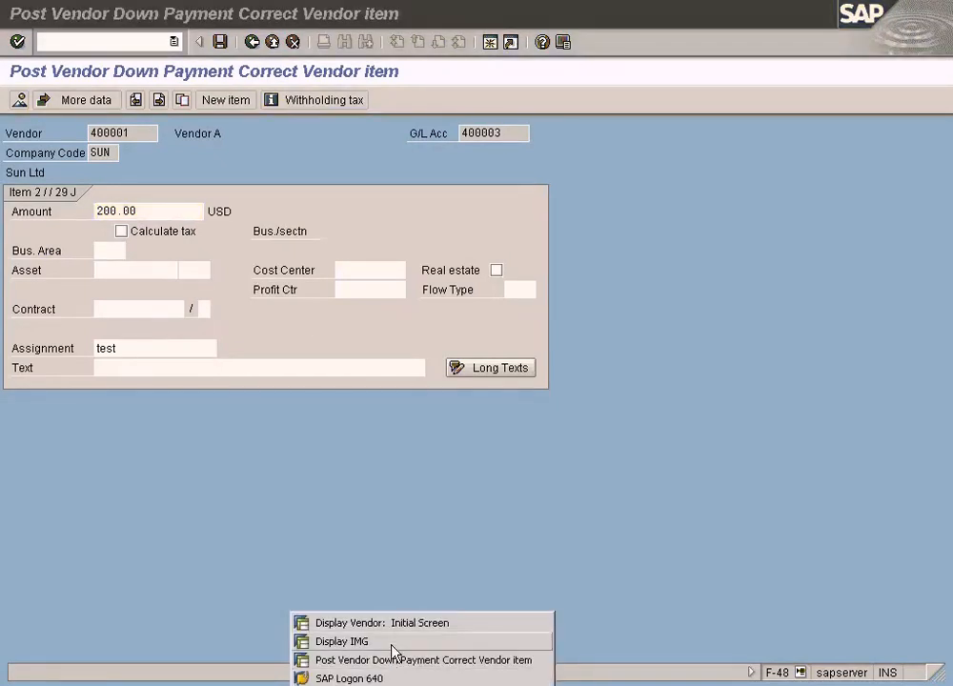
{"action": "left_click", "coordinate": [391, 641]}
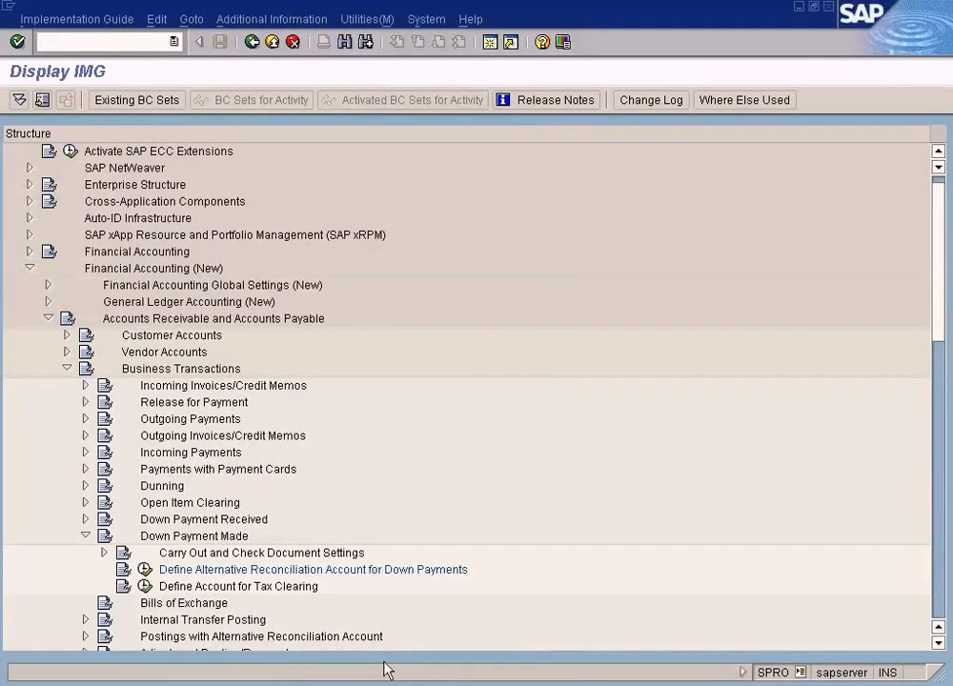
Step: Switch to the vendor down payment posting, return to the document overview and select the Vendor A line item
{"action": "left_click", "coordinate": [385, 676]}
{"action": "left_click", "coordinate": [385, 661]}
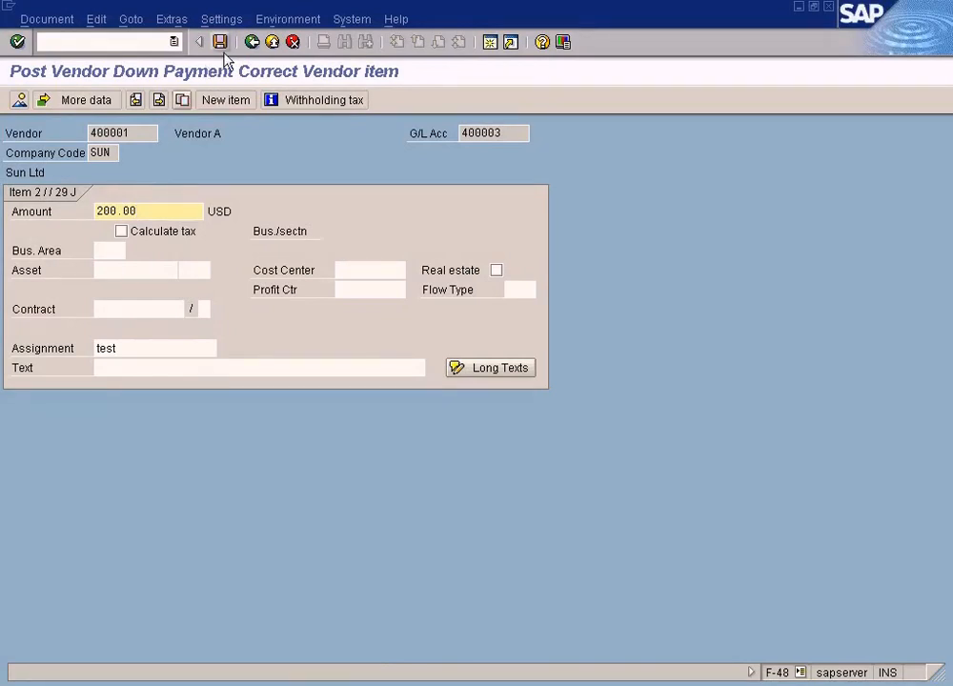
{"action": "left_click", "coordinate": [251, 43]}
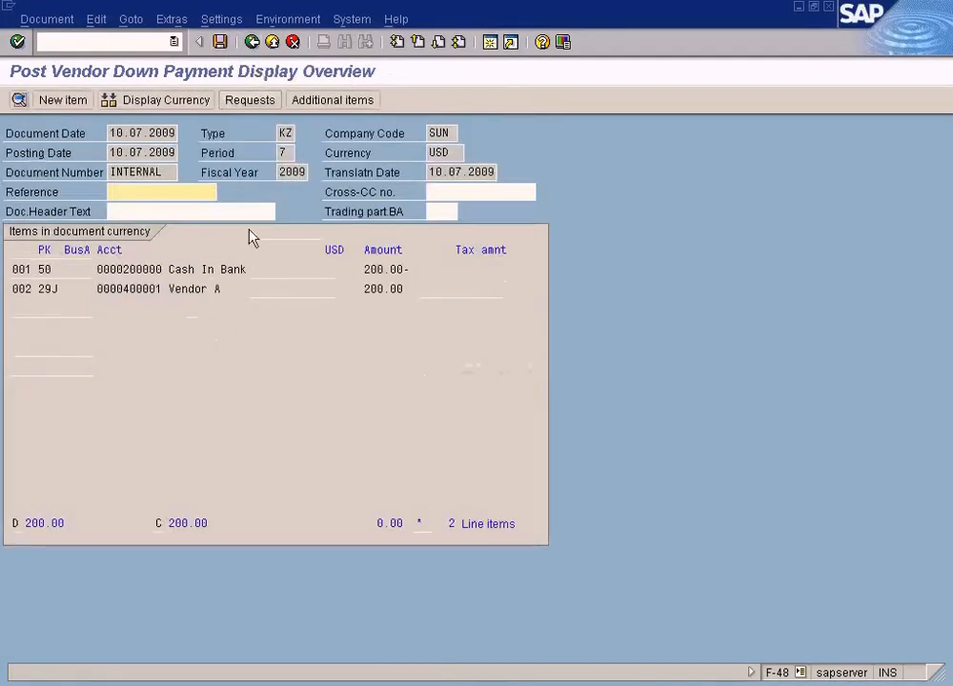
{"action": "left_click", "coordinate": [145, 289]}
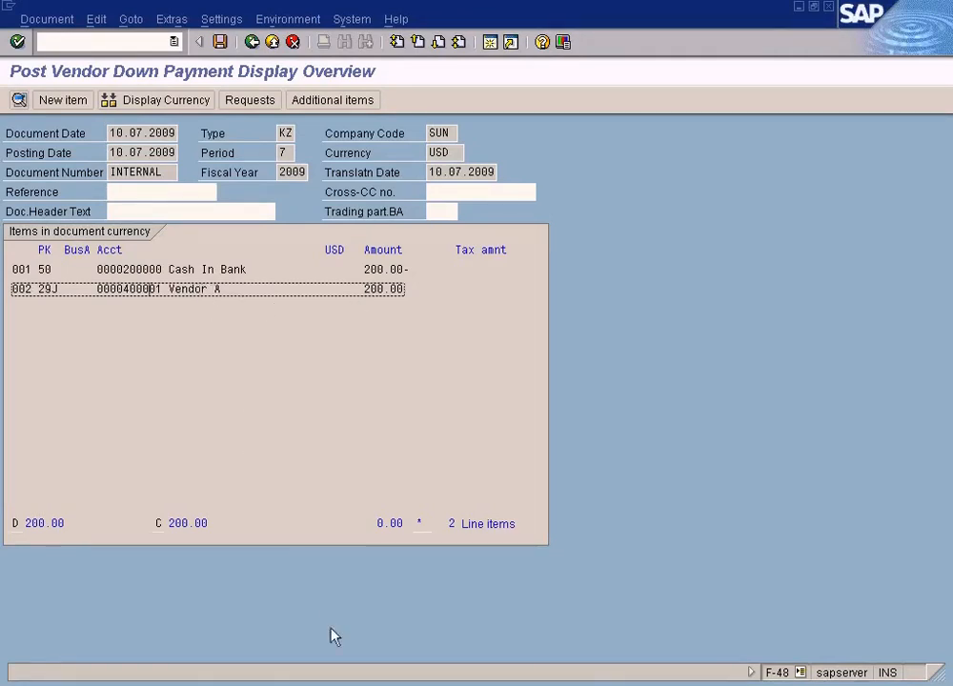
Step: Switch to the vendor display and examine Vendor A's reconciliation account in the accounting information for company code SUN
{"action": "left_click", "coordinate": [358, 684]}
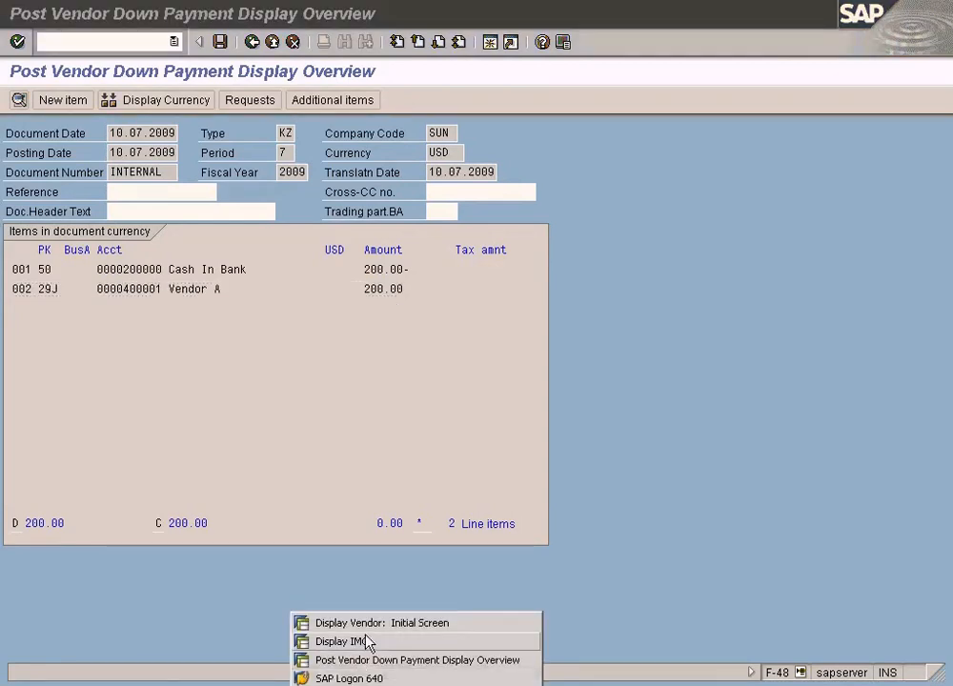
{"action": "left_click", "coordinate": [374, 624]}
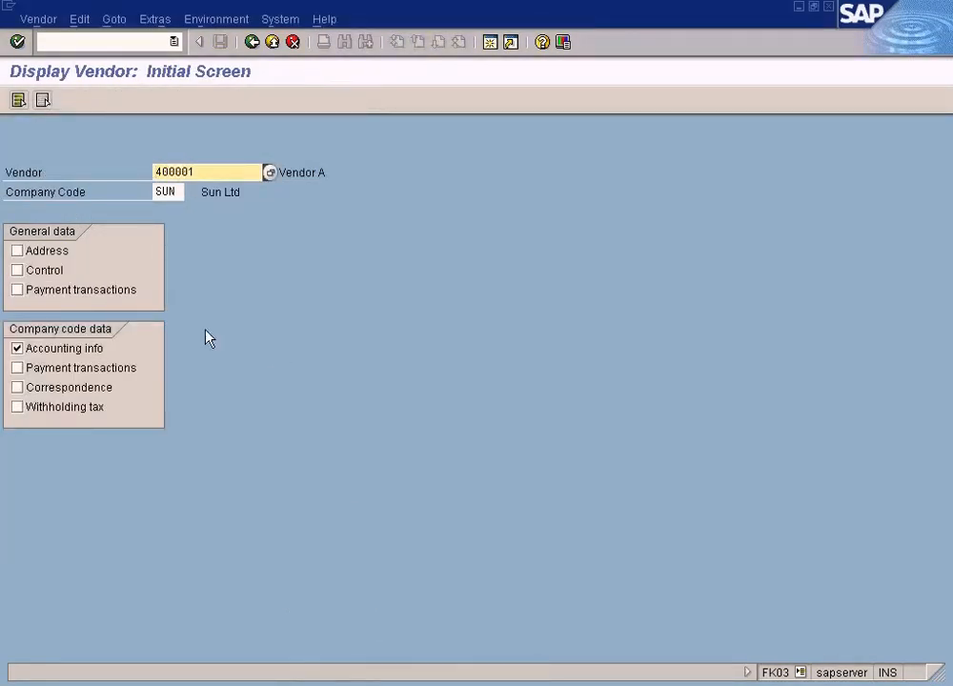
{"action": "key", "text": "Return"}
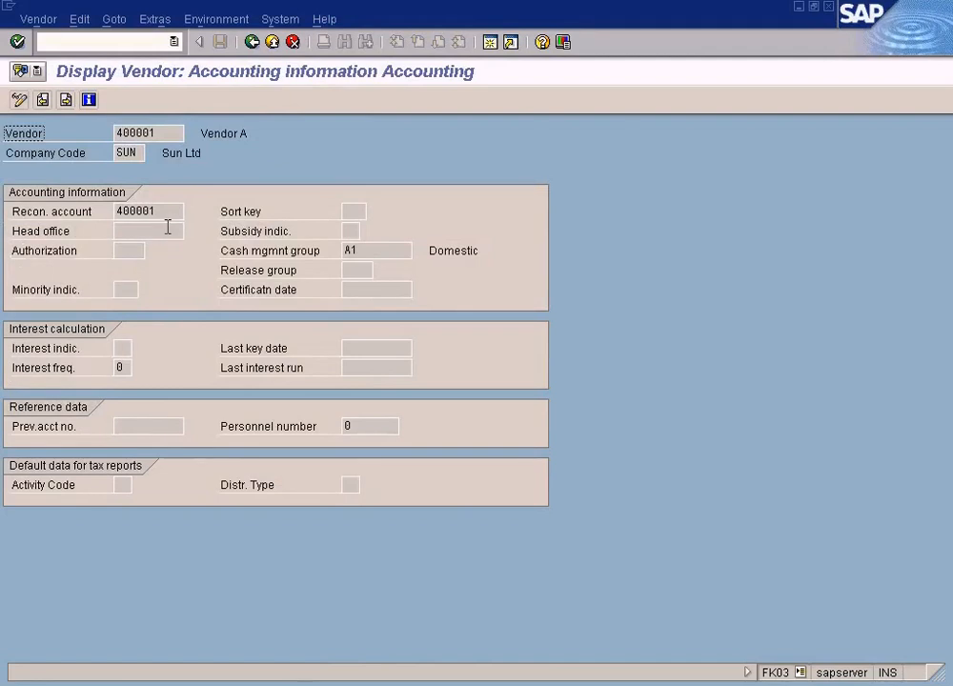
Step: Switch back to the down payment posting and examine the Vendor A line item's special G/L indicator and G/L account
{"action": "left_click", "coordinate": [381, 683]}
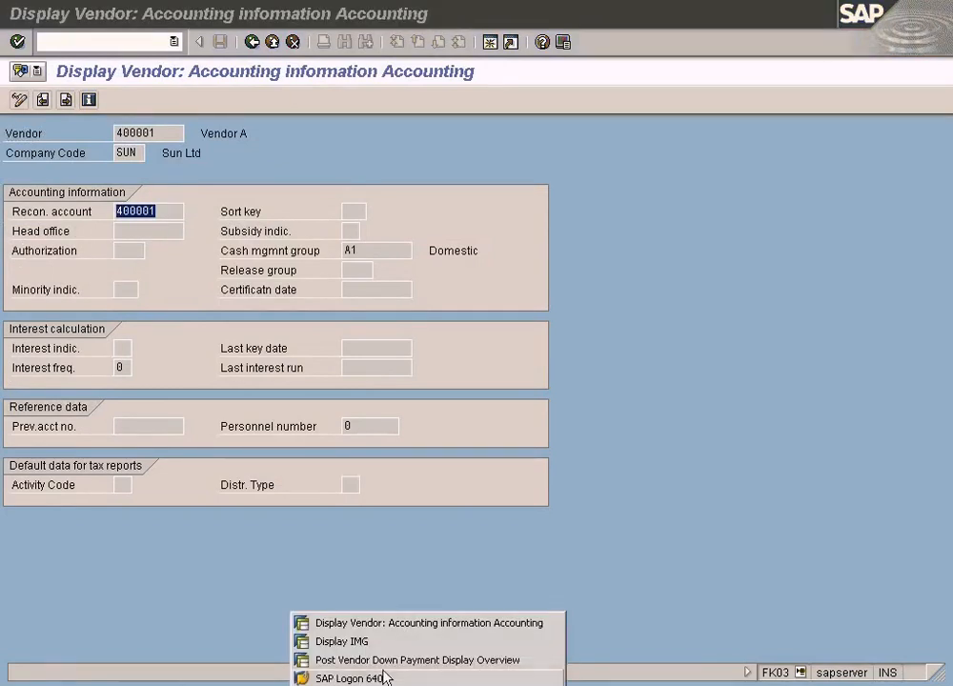
{"action": "left_click", "coordinate": [386, 660]}
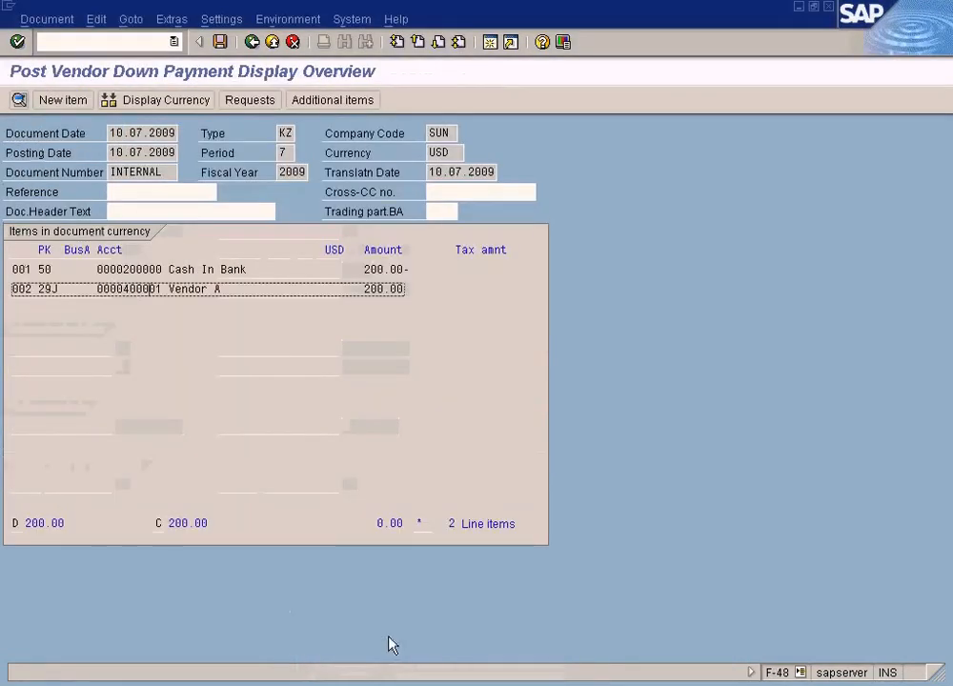
{"action": "left_click_drag", "start_coordinate": [52, 292], "coordinate": [70, 292]}
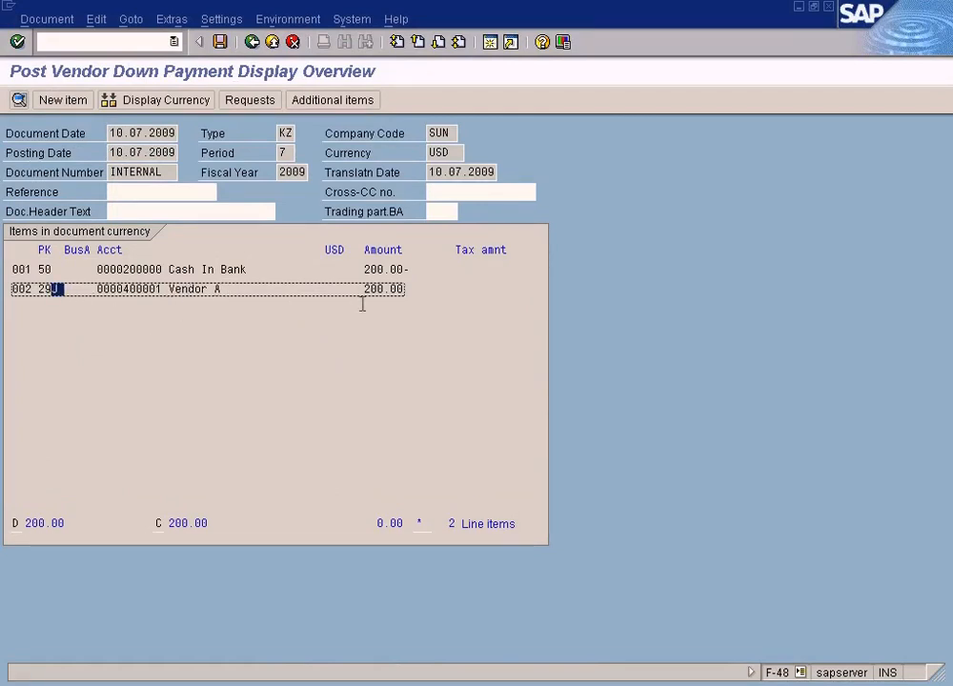
{"action": "double_click", "coordinate": [171, 288]}
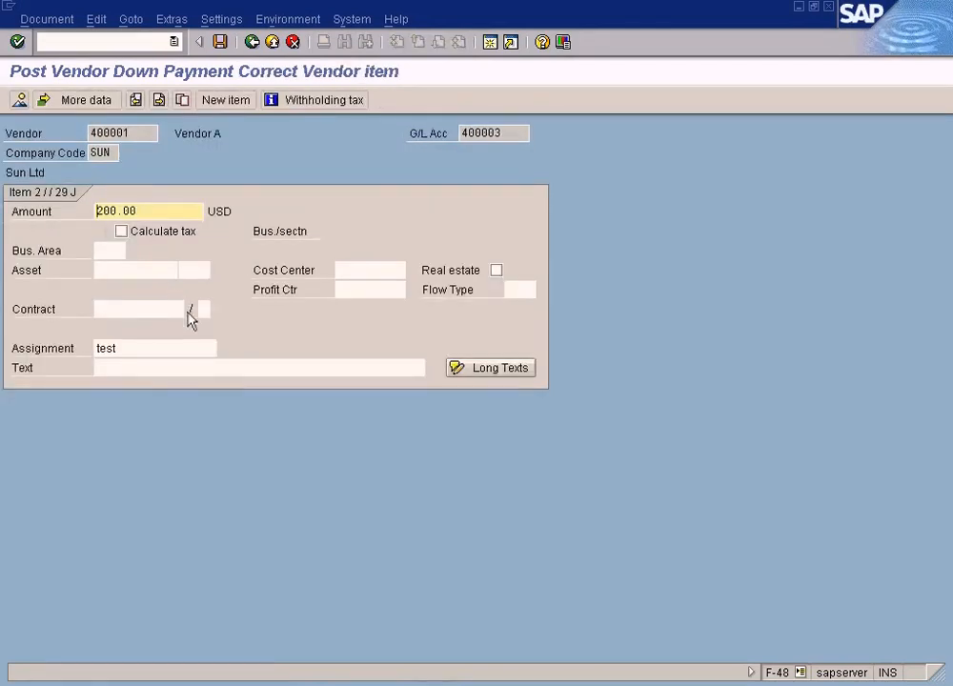
{"action": "left_click_drag", "start_coordinate": [506, 133], "coordinate": [408, 146]}
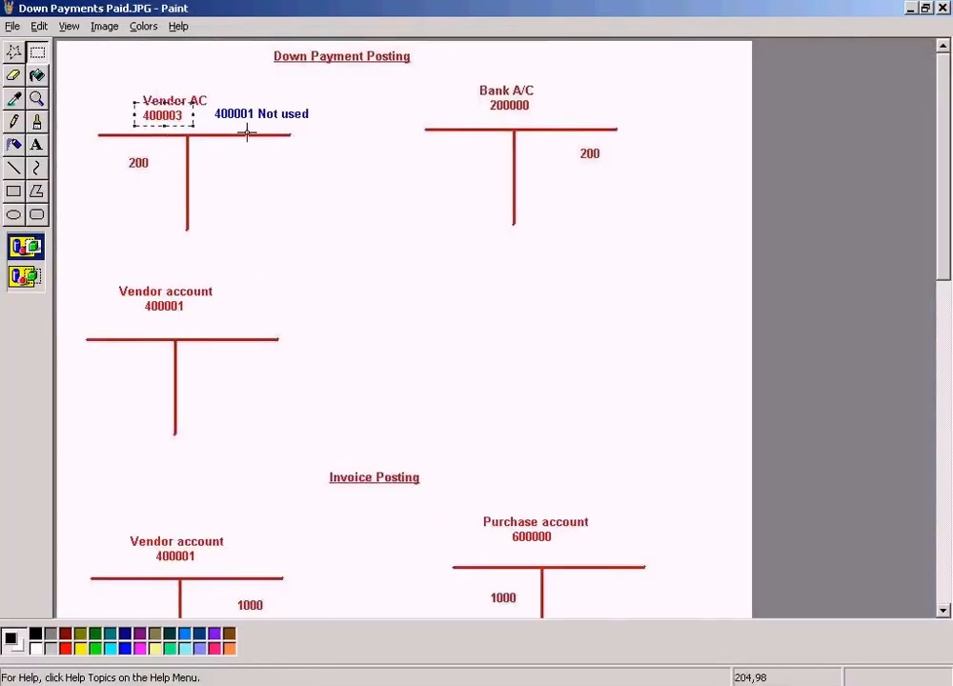
Step: Mark the Vendor AC T-account under Down Payment Posting in the Paint diagram and return to the SAP posting's document overview
{"action": "left_click", "coordinate": [37, 52]}
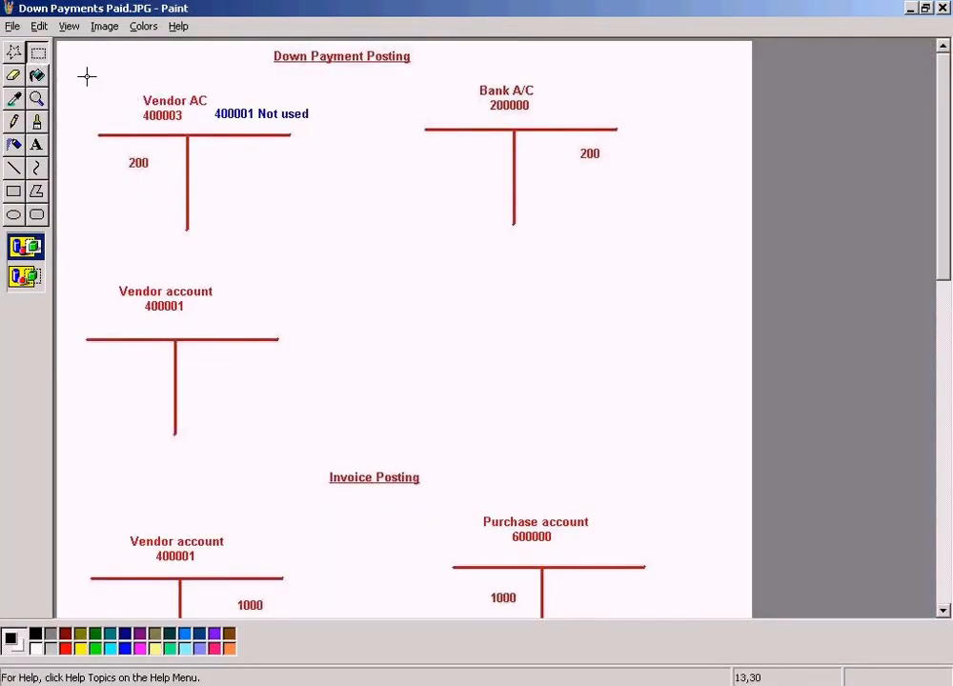
{"action": "left_click_drag", "start_coordinate": [89, 74], "coordinate": [349, 236]}
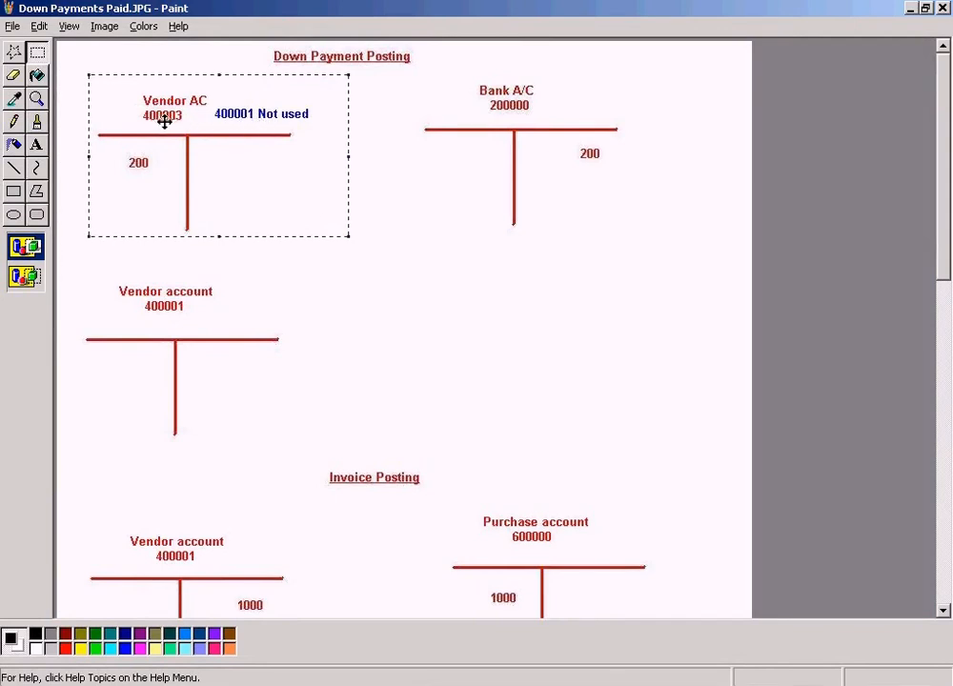
{"action": "left_click", "coordinate": [412, 678]}
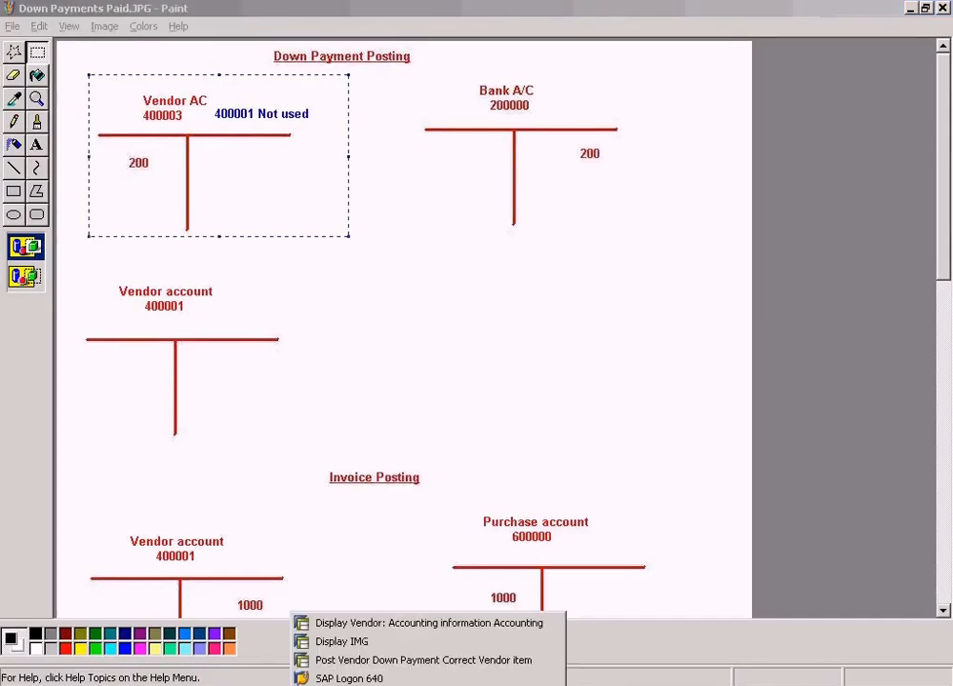
{"action": "left_click", "coordinate": [402, 662]}
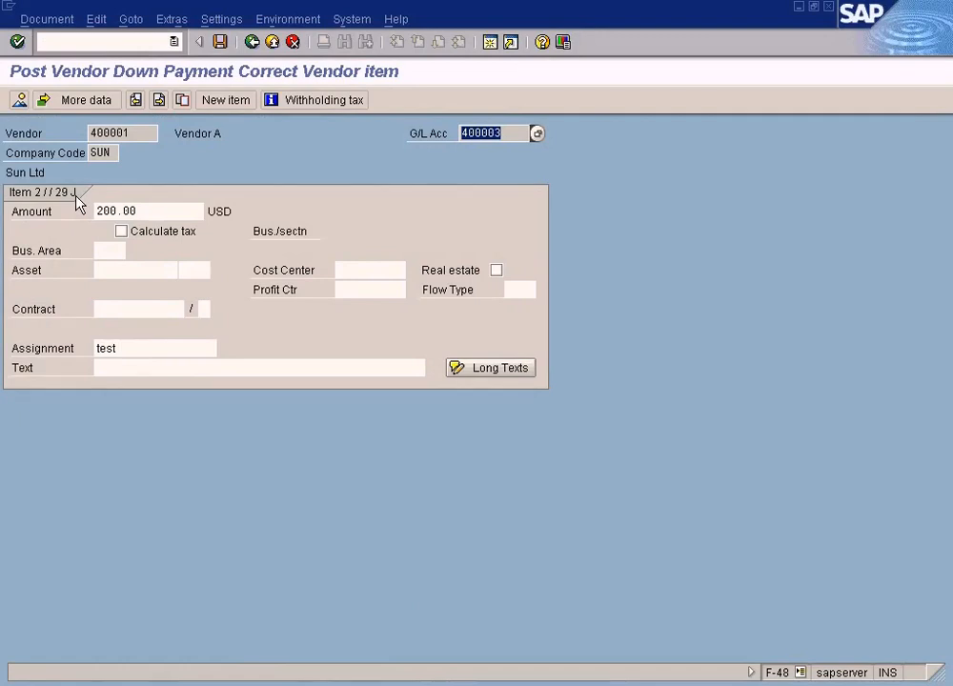
{"action": "left_click", "coordinate": [505, 134]}
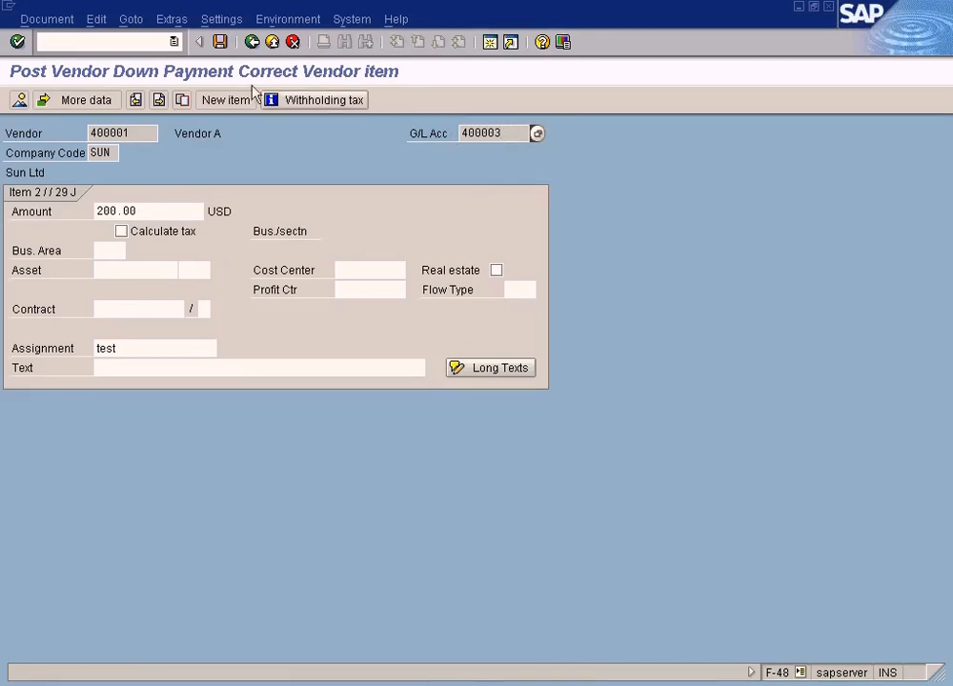
{"action": "left_click", "coordinate": [19, 100]}
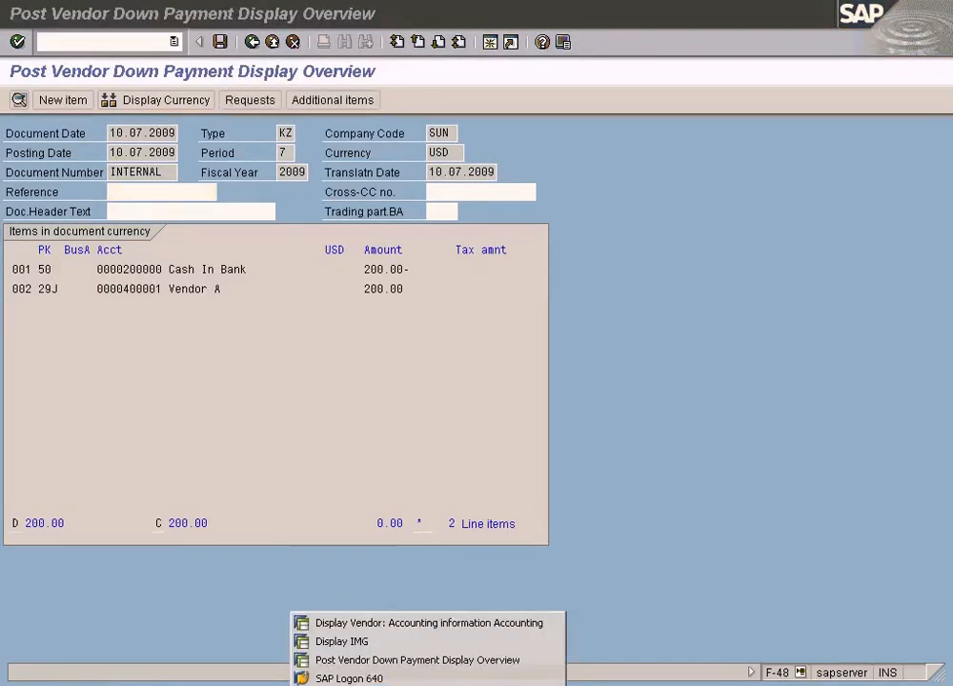
Step: Examine special G/L indicator J's account assignment and properties for chart of accounts SUN, and return to the implementation guide
{"action": "left_click", "coordinate": [365, 646]}
{"action": "left_click", "coordinate": [145, 569]}
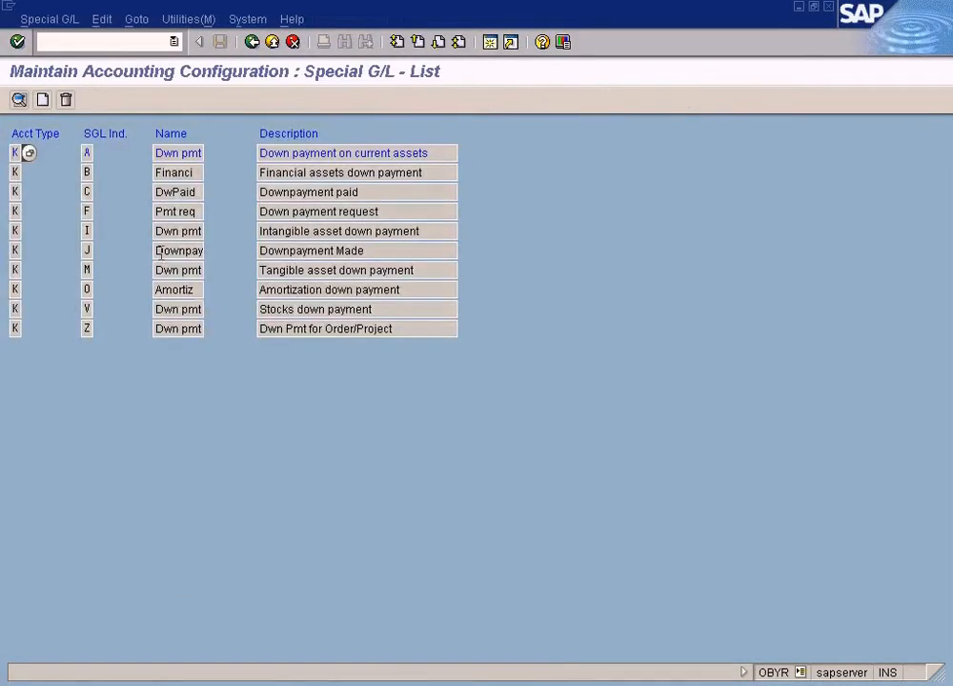
{"action": "double_click", "coordinate": [160, 252]}
{"action": "left_click", "coordinate": [143, 412]}
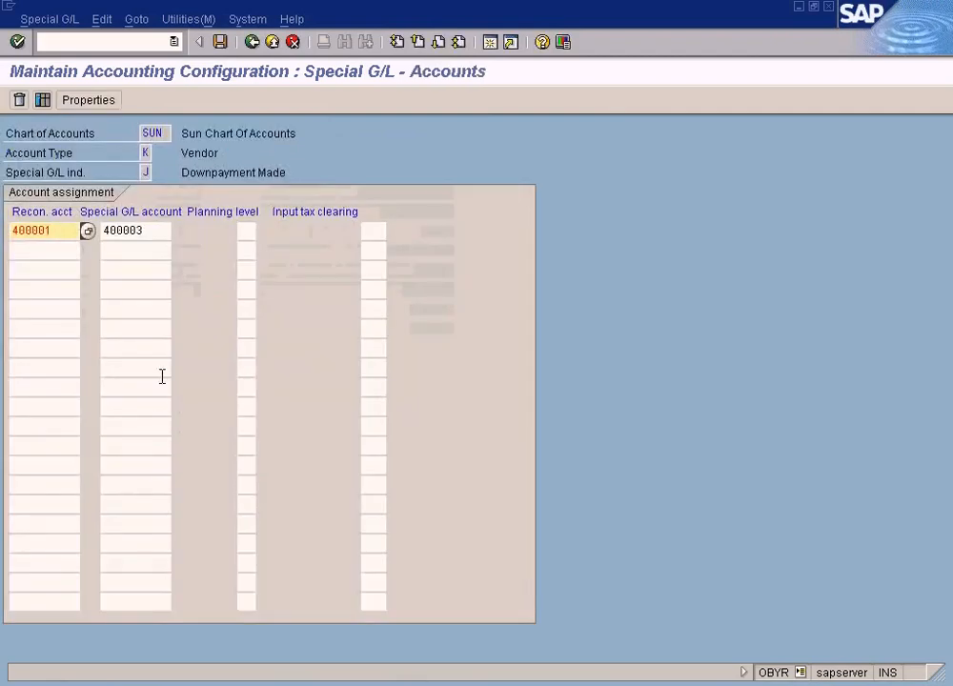
{"action": "left_click", "coordinate": [82, 102]}
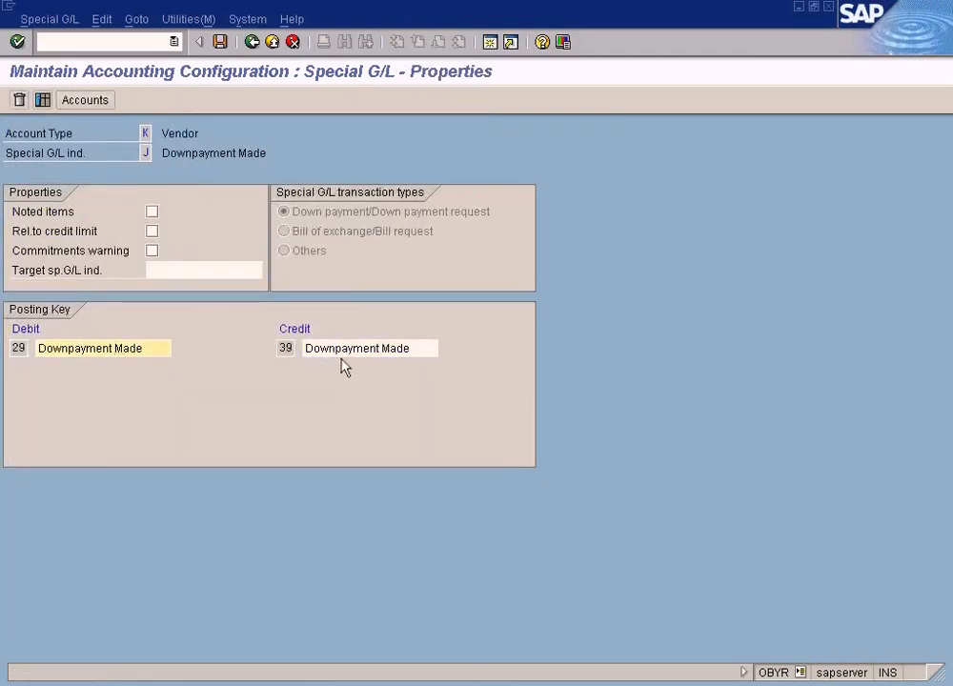
{"action": "left_click", "coordinate": [273, 43]}
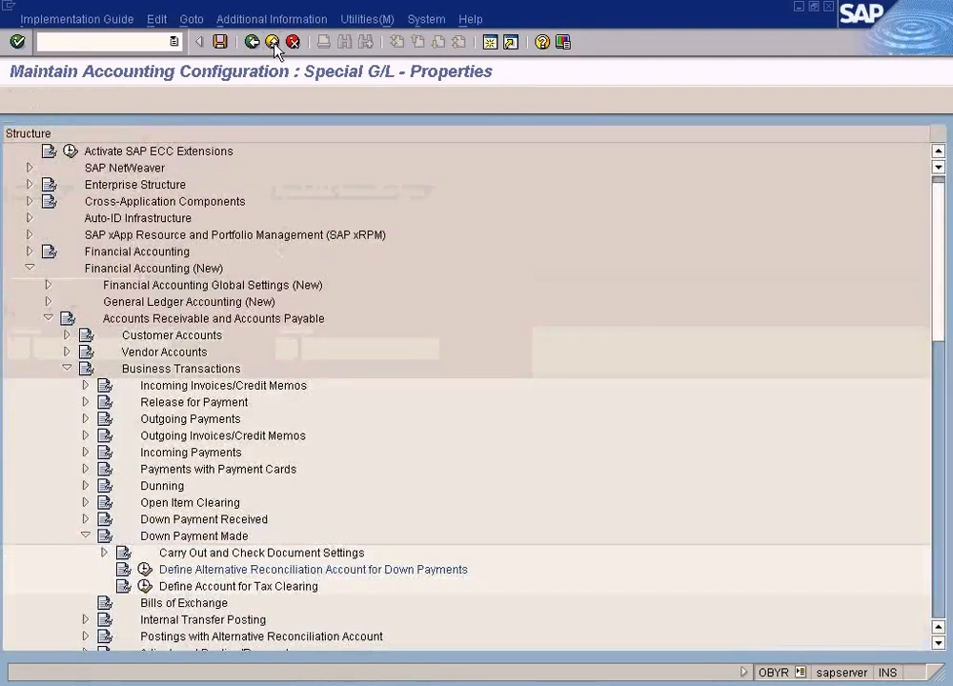
Step: Check the line items in the down payment's document overview and switch back to the implementation guide
{"action": "left_click", "coordinate": [374, 682]}
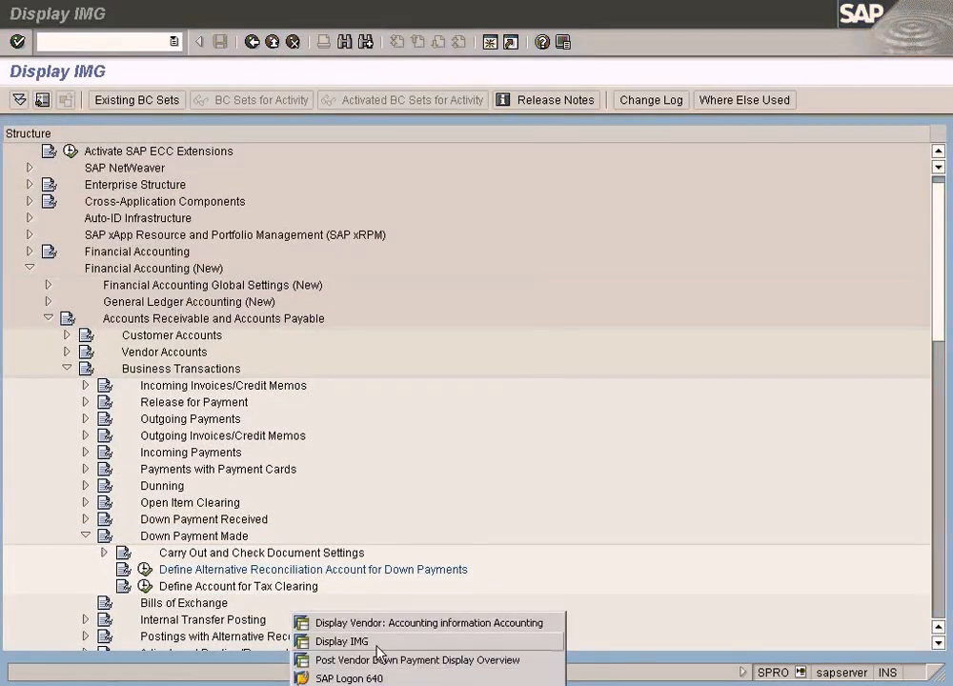
{"action": "left_click", "coordinate": [377, 660]}
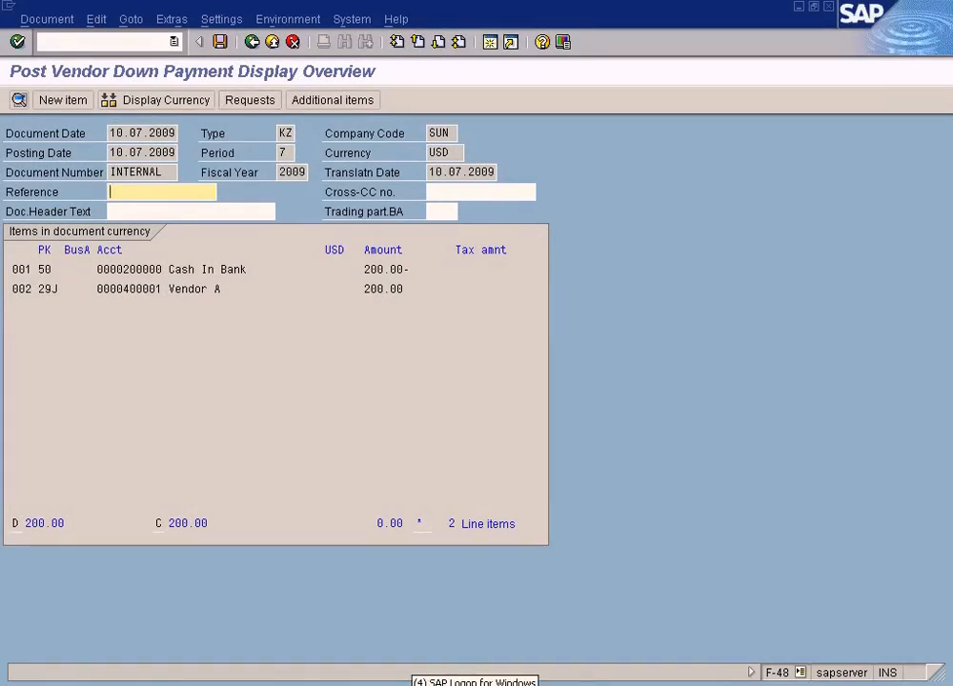
{"action": "left_click", "coordinate": [404, 682]}
{"action": "left_click", "coordinate": [406, 644]}
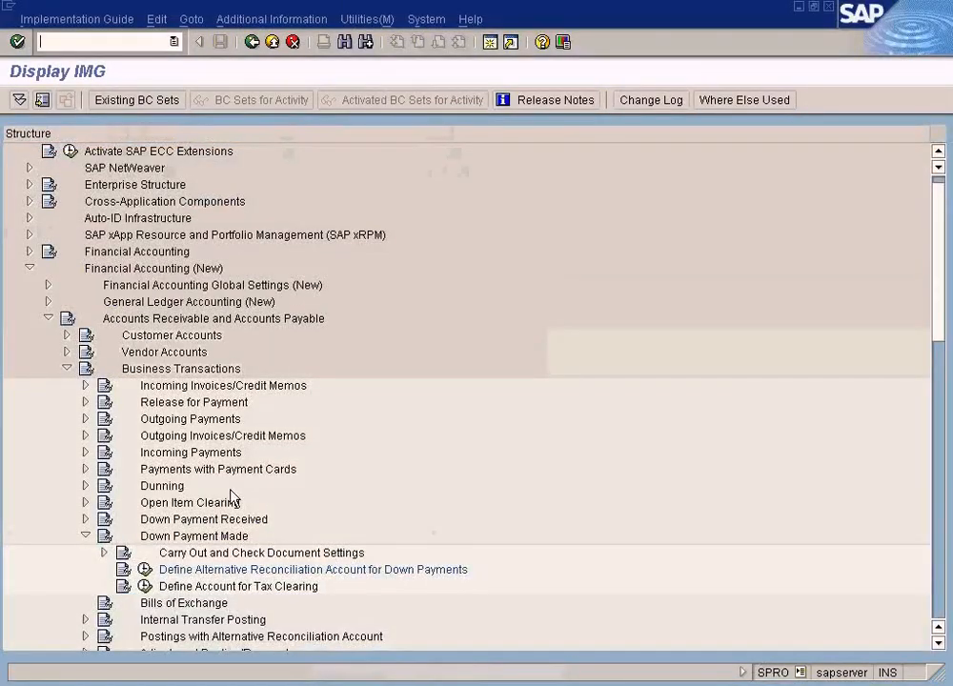
Step: Reopen special G/L indicator J's properties, examine the debit and credit posting key texts, and return to the implementation guide
{"action": "left_click", "coordinate": [145, 568]}
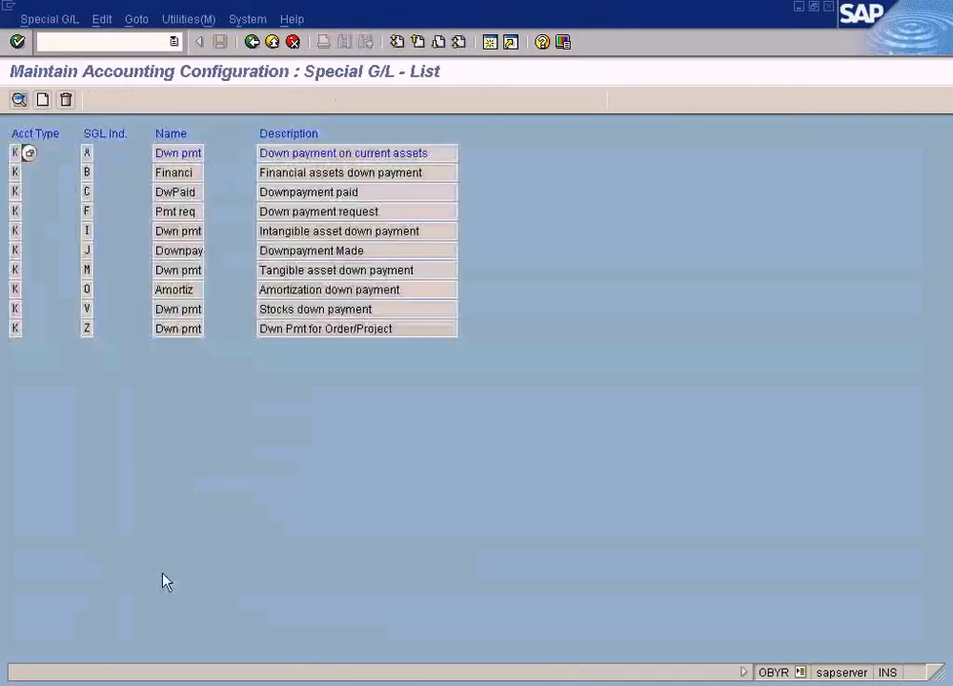
{"action": "double_click", "coordinate": [162, 250]}
{"action": "left_click", "coordinate": [147, 406]}
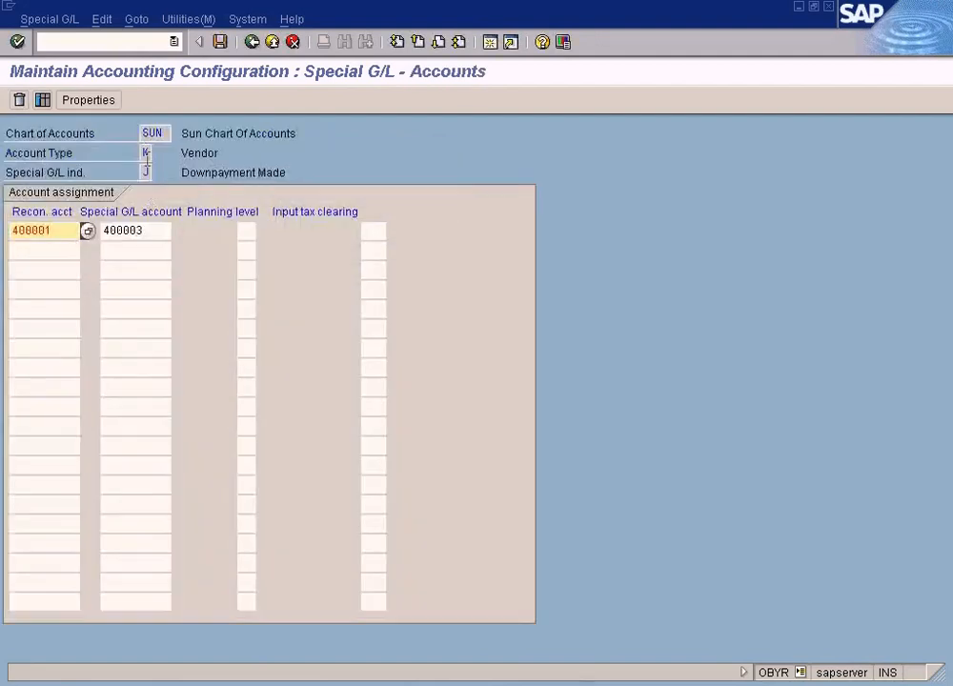
{"action": "left_click", "coordinate": [86, 100]}
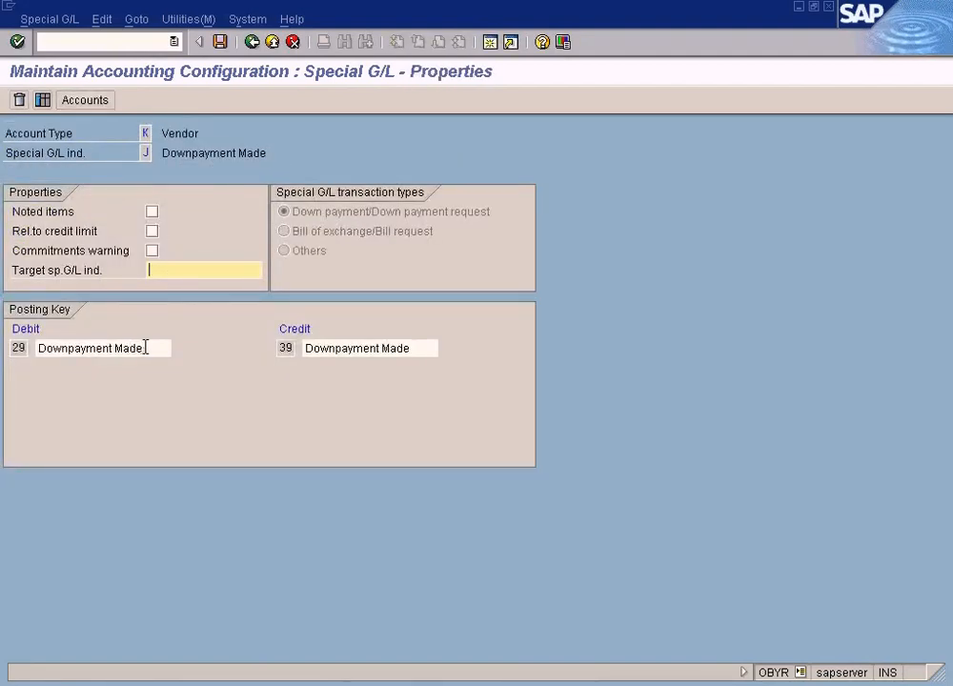
{"action": "left_click_drag", "start_coordinate": [144, 348], "coordinate": [38, 348]}
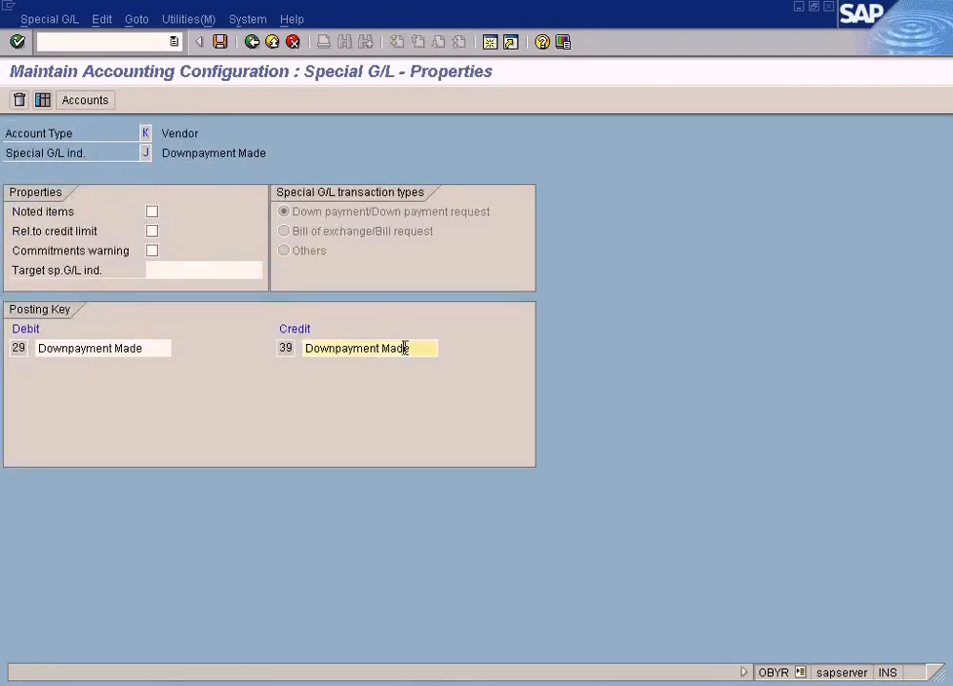
{"action": "left_click_drag", "start_coordinate": [405, 347], "coordinate": [310, 348]}
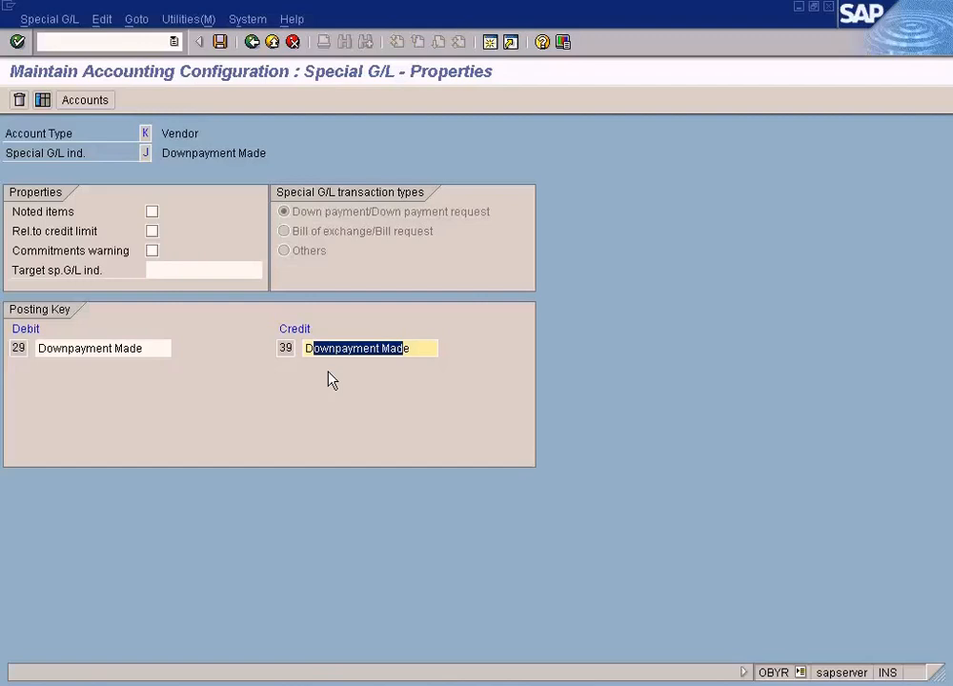
{"action": "left_click", "coordinate": [251, 41]}
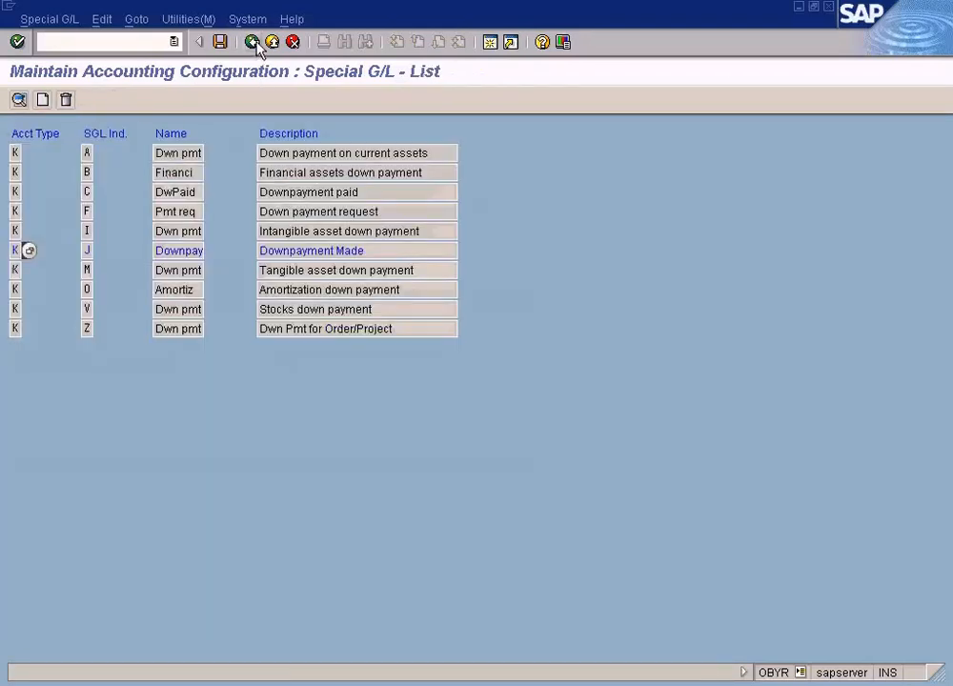
{"action": "left_click", "coordinate": [251, 41]}
Step: Switch to the vendor down payment's document overview and post the document
{"action": "left_click", "coordinate": [348, 682]}
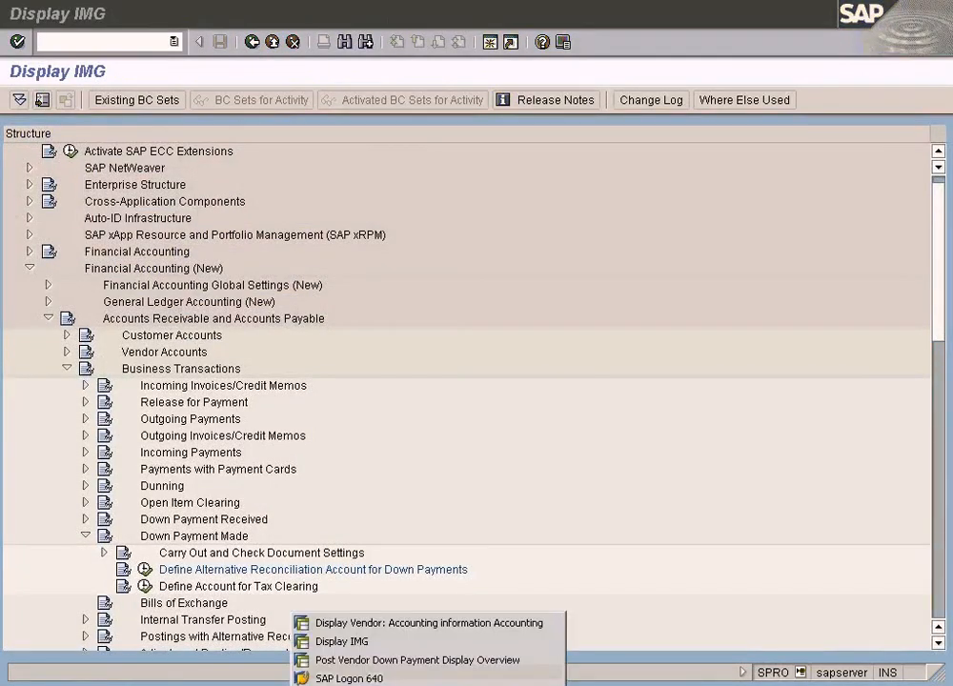
{"action": "left_click", "coordinate": [319, 654]}
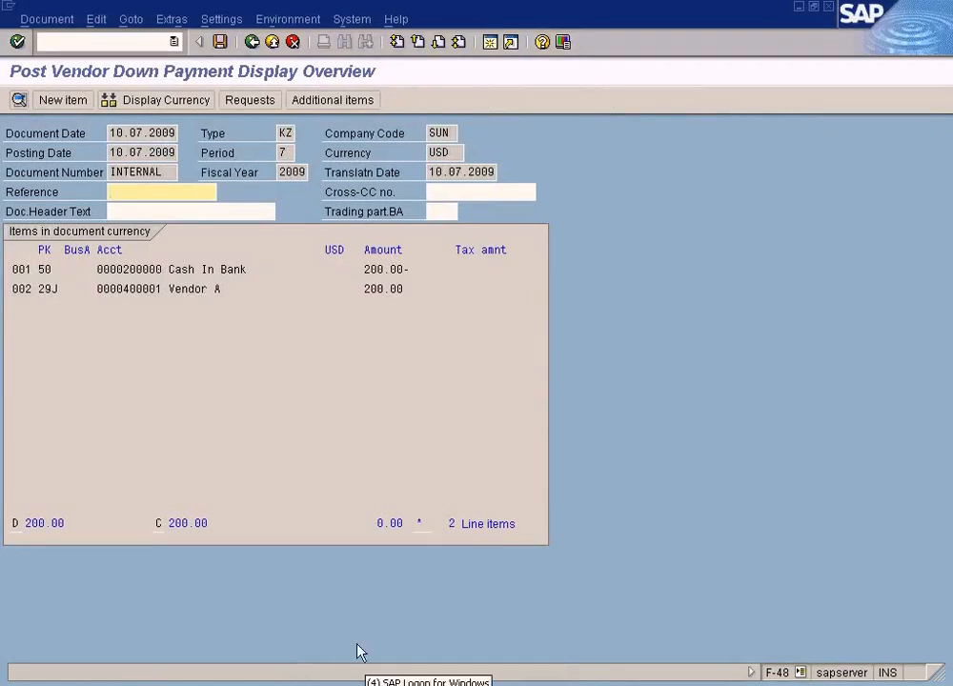
{"action": "left_click", "coordinate": [220, 42]}
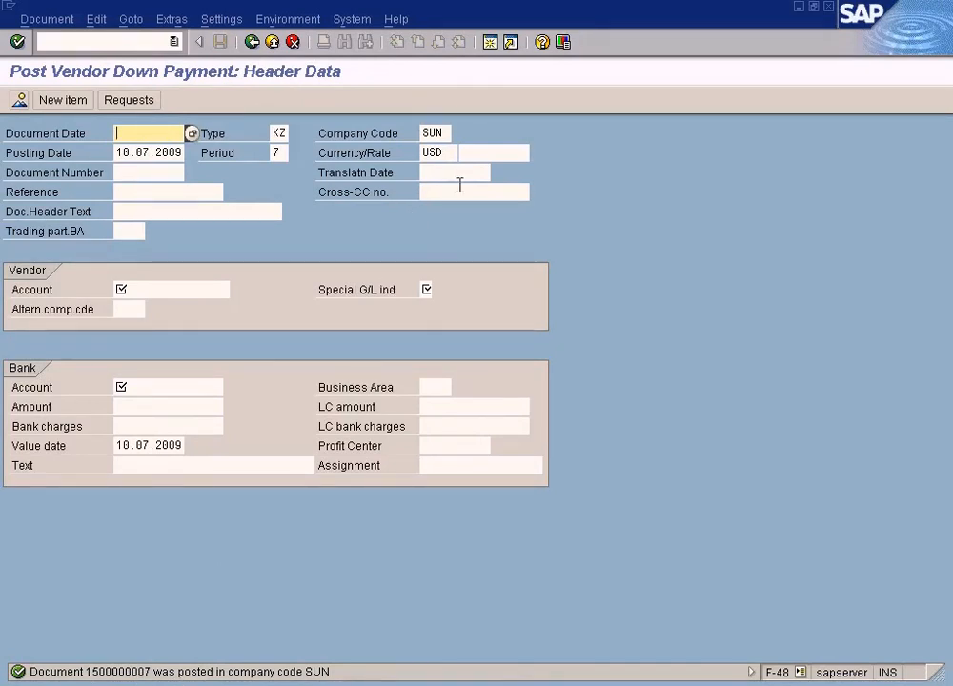
Step: Open a new session with transaction FB03 and try to display the posted document in company code SUN for fiscal year 2009
{"action": "left_click", "coordinate": [489, 43]}
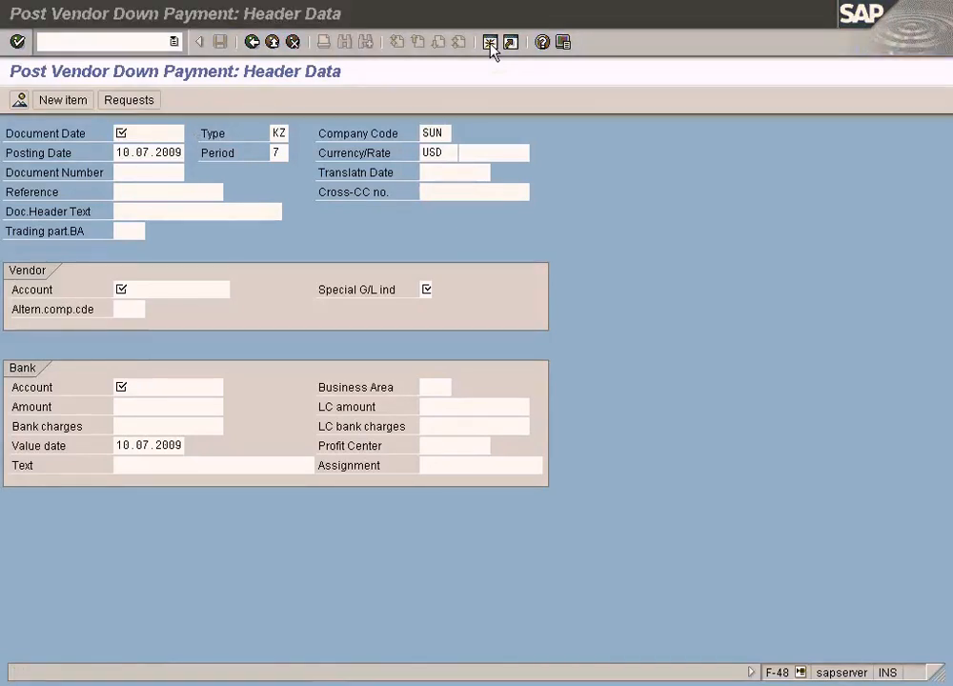
{"action": "type", "text": "fb"}
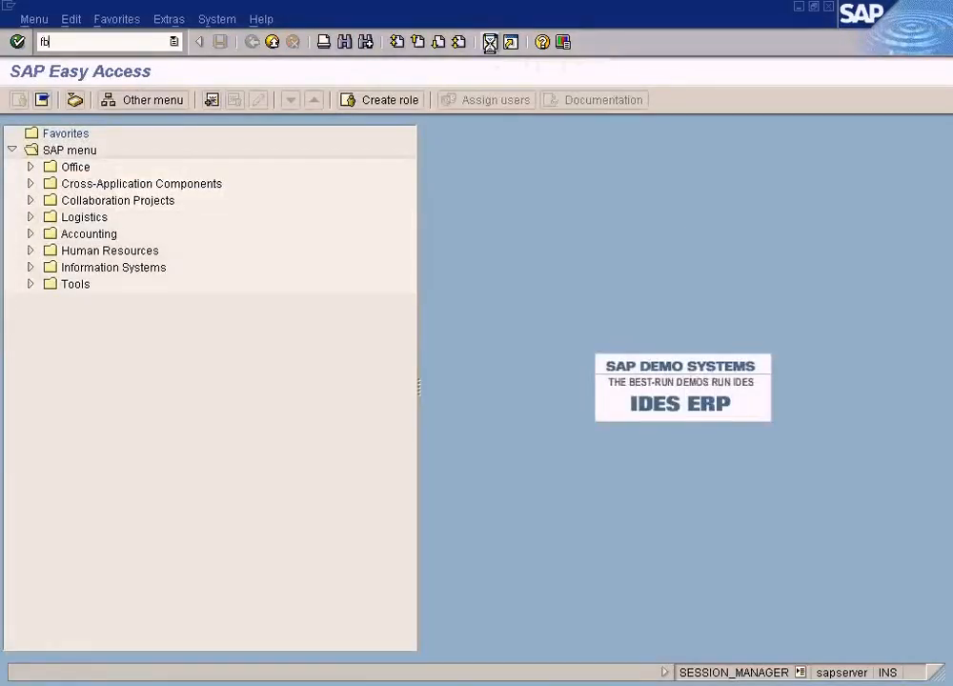
{"action": "type", "text": "03"}
{"action": "key", "text": "Return"}
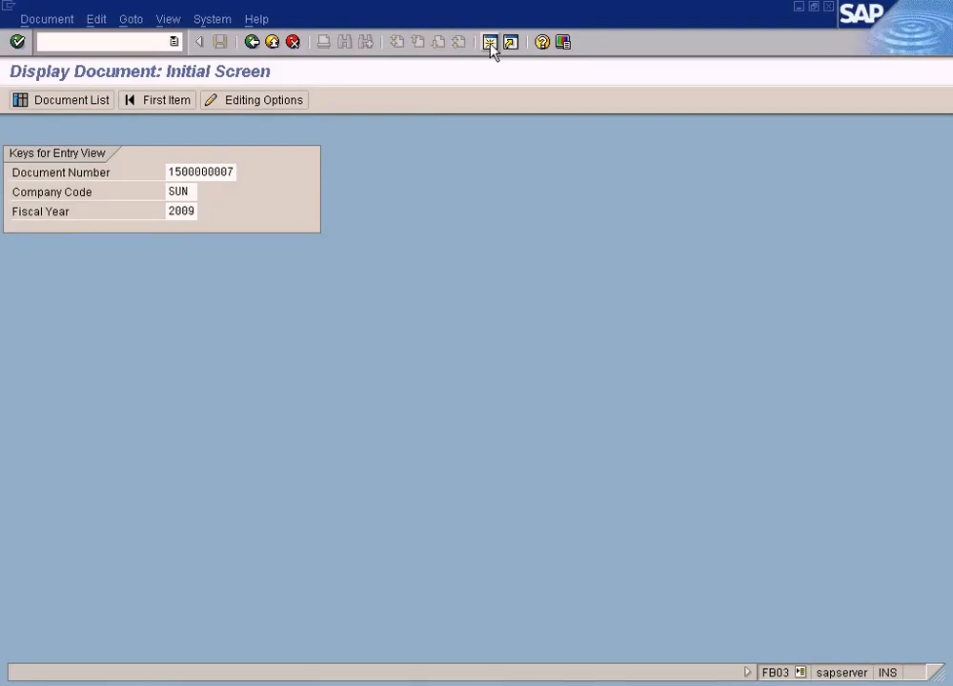
{"action": "key", "text": "Return"}
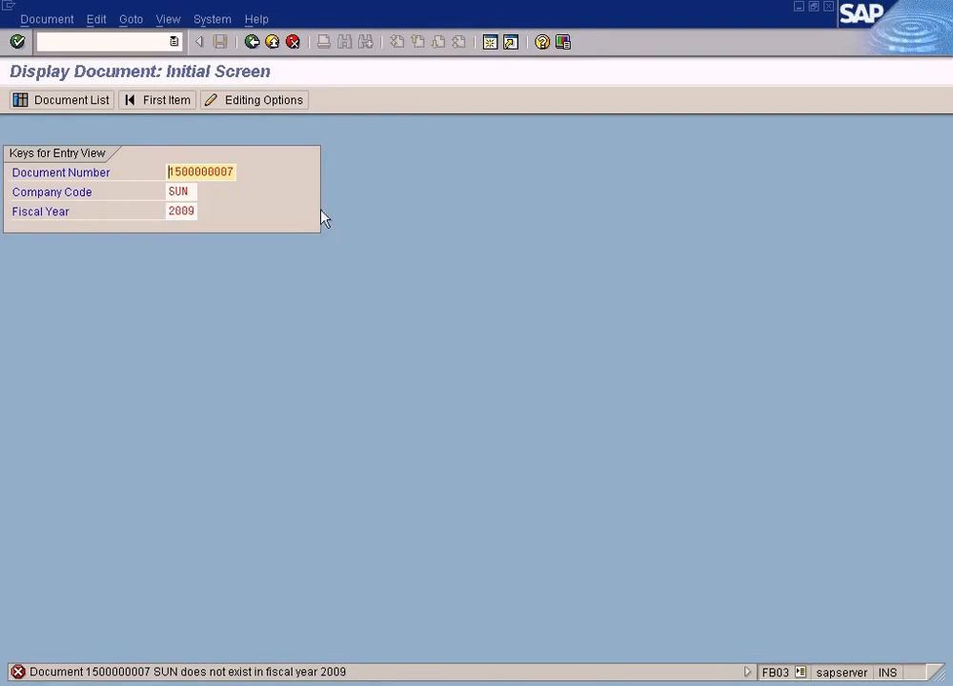
Step: Restart transaction FB03 from the start screen and try again to display the posted down payment document
{"action": "left_click", "coordinate": [251, 42]}
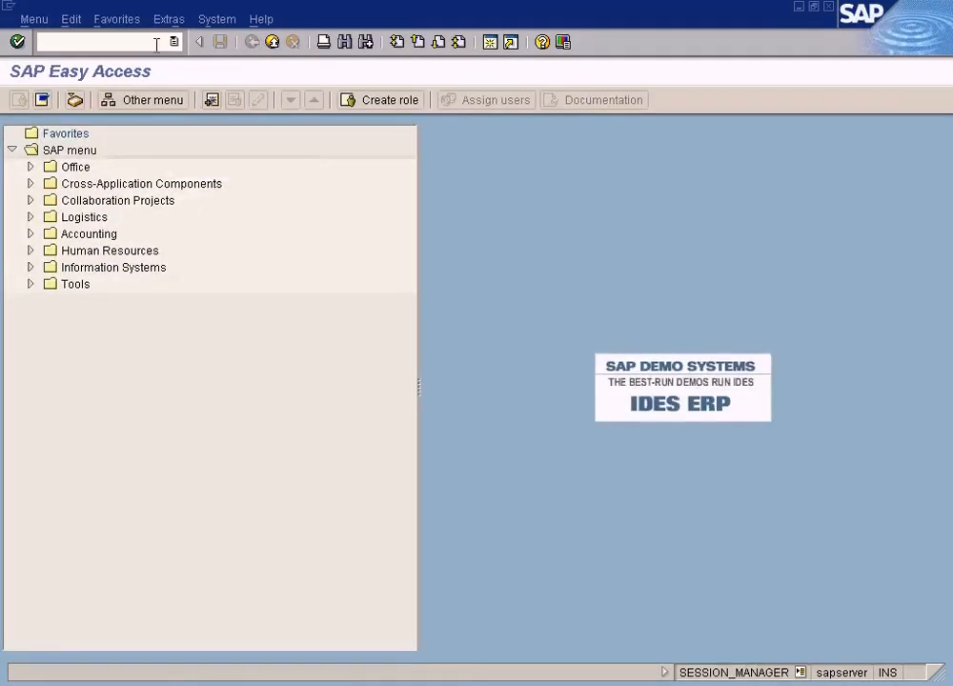
{"action": "left_click", "coordinate": [156, 45]}
{"action": "type", "text": "fb03"}
{"action": "key", "text": "Return"}
{"action": "key", "text": "Return"}
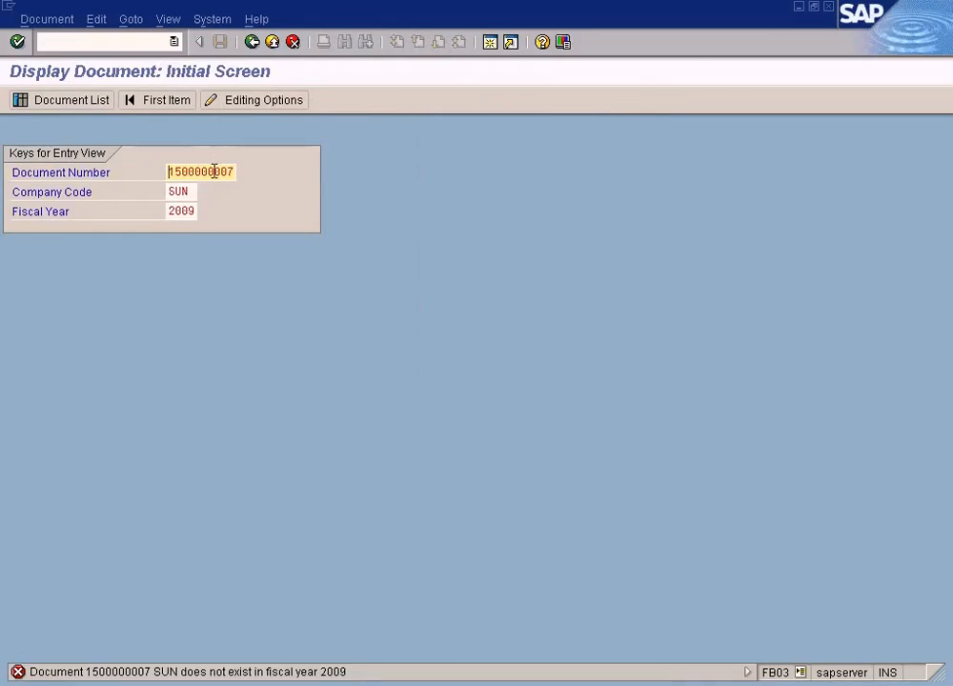
{"action": "key", "text": "Return"}
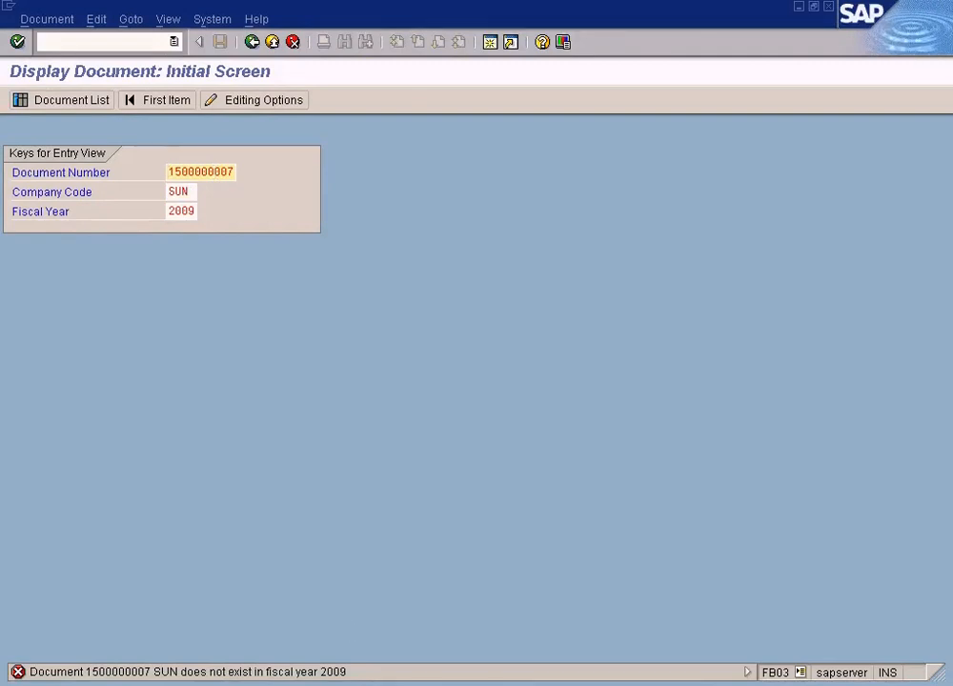
{"action": "left_click", "coordinate": [352, 685]}
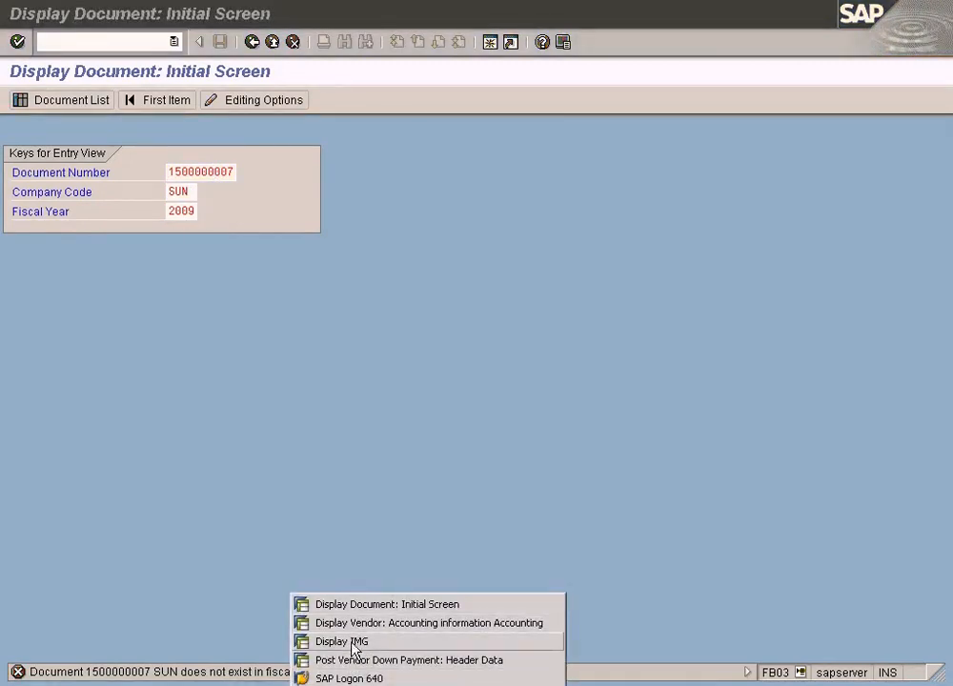
{"action": "left_click", "coordinate": [361, 606]}
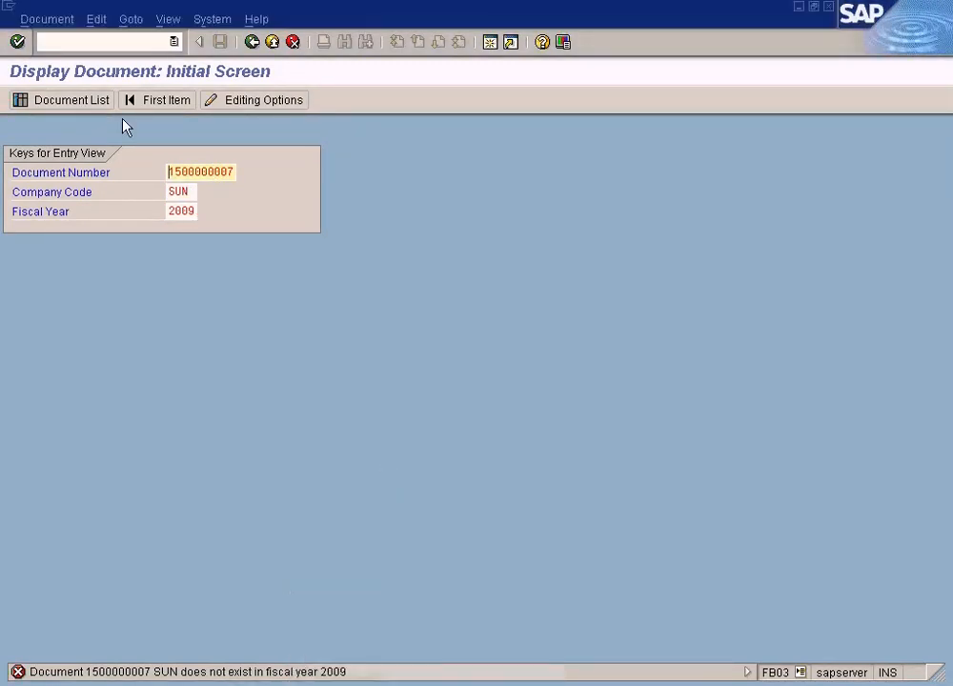
Step: List only own documents for company code SUN and fiscal year 2009, and open the KZ document dated 10.07.2009
{"action": "left_click", "coordinate": [90, 101]}
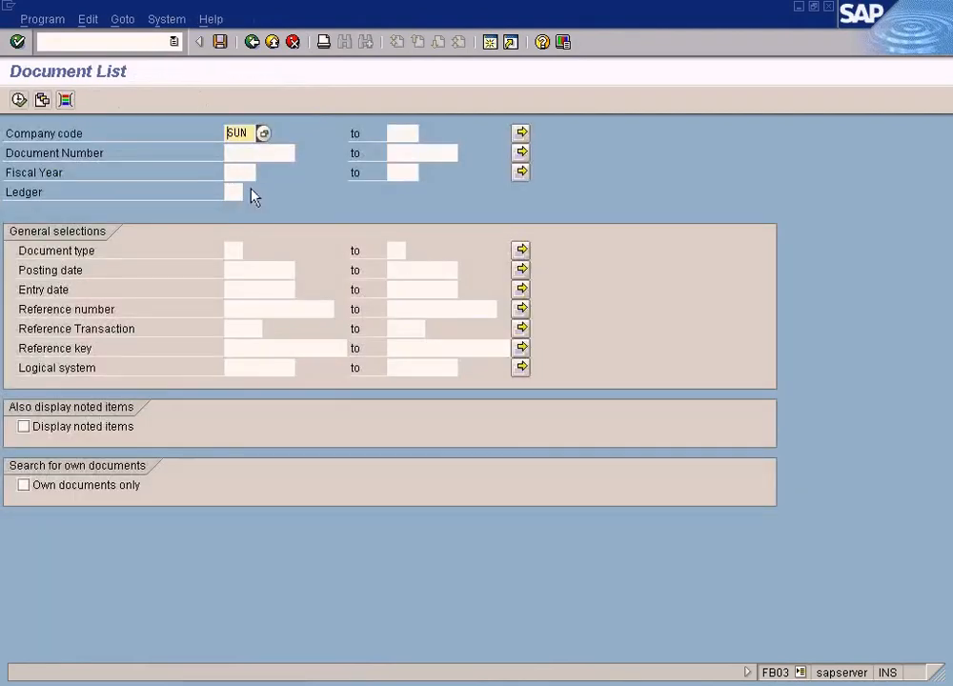
{"action": "left_click", "coordinate": [24, 486]}
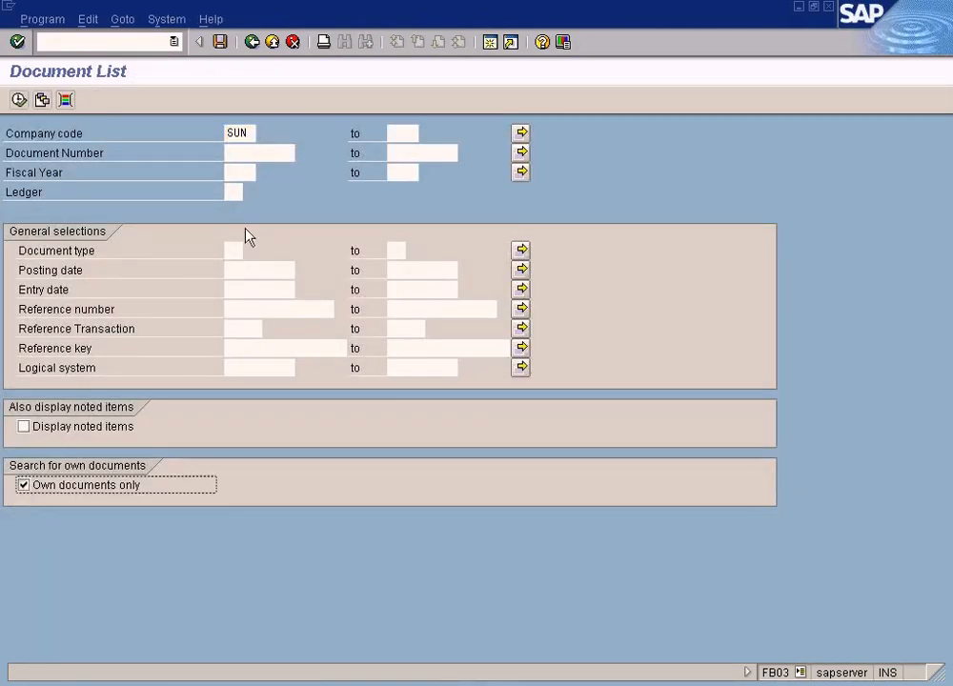
{"action": "left_click", "coordinate": [243, 171]}
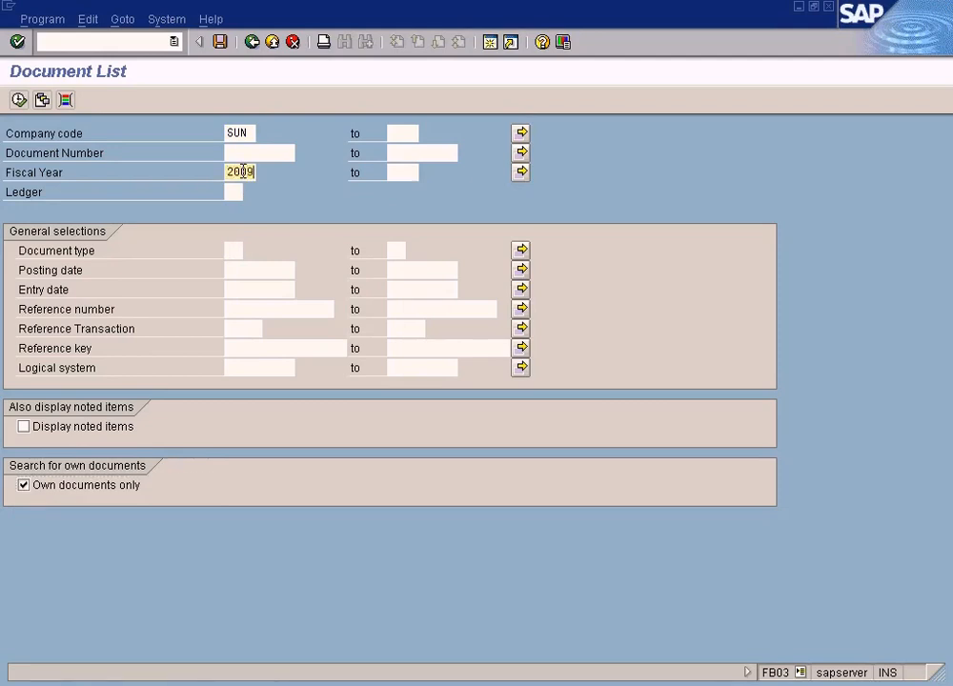
{"action": "left_click", "coordinate": [19, 99]}
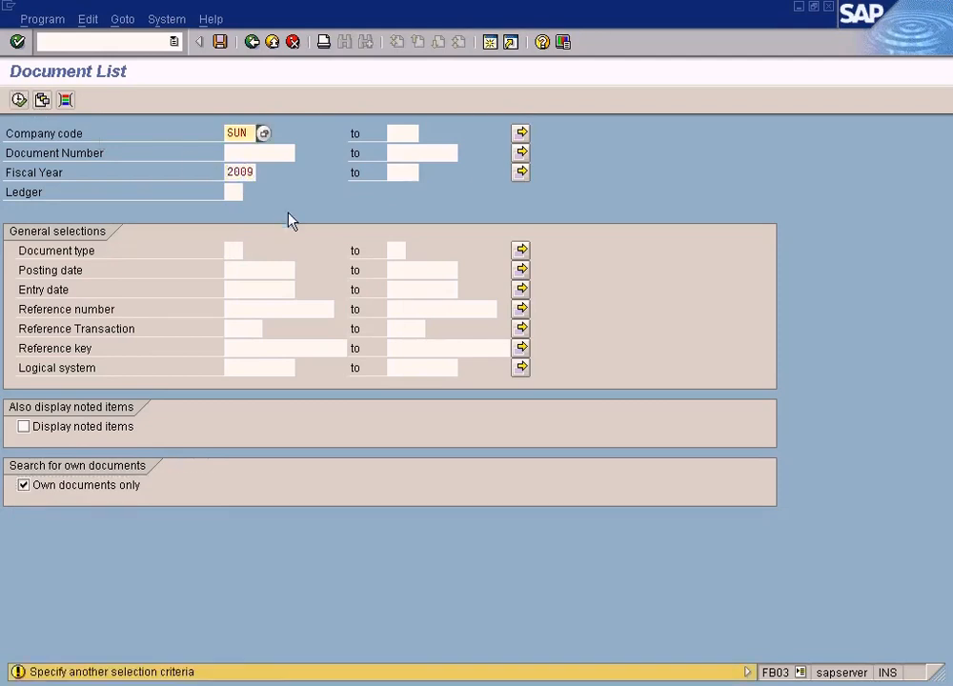
{"action": "left_click", "coordinate": [287, 213]}
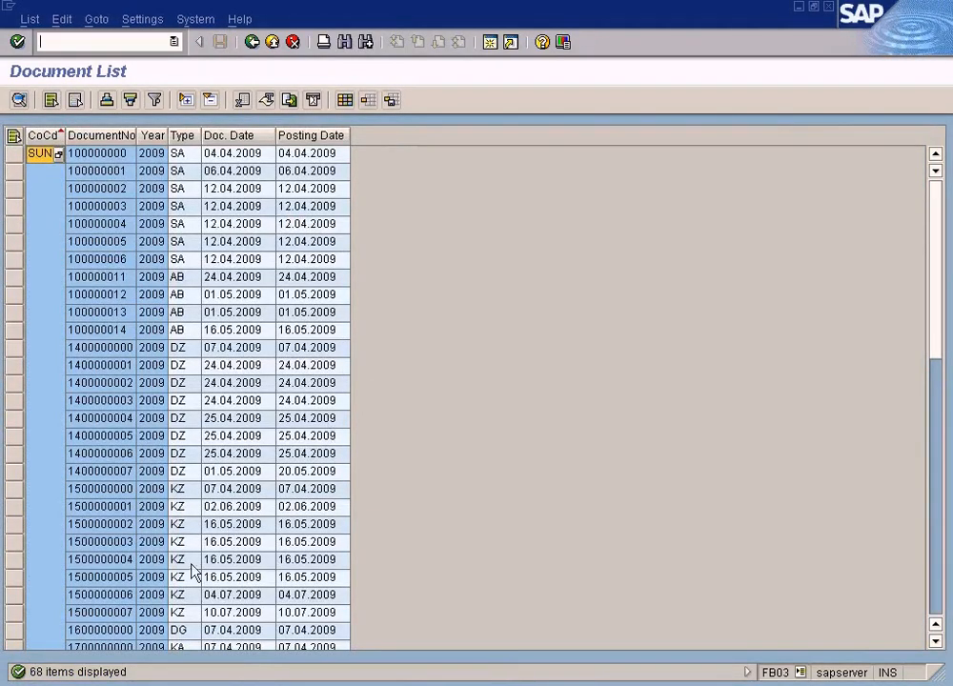
{"action": "left_click", "coordinate": [125, 613]}
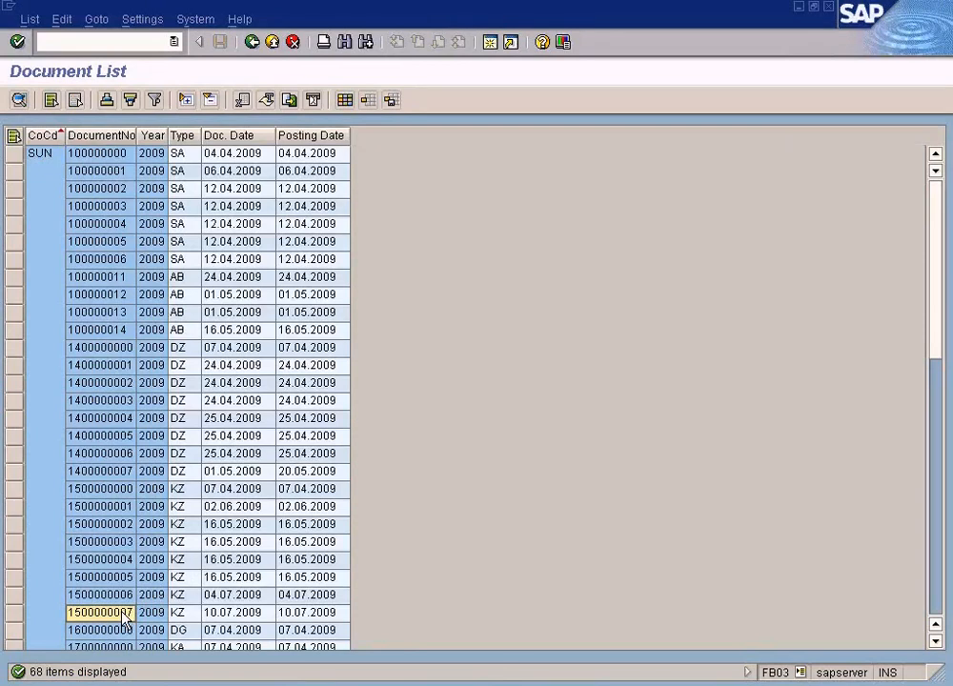
{"action": "double_click", "coordinate": [126, 612]}
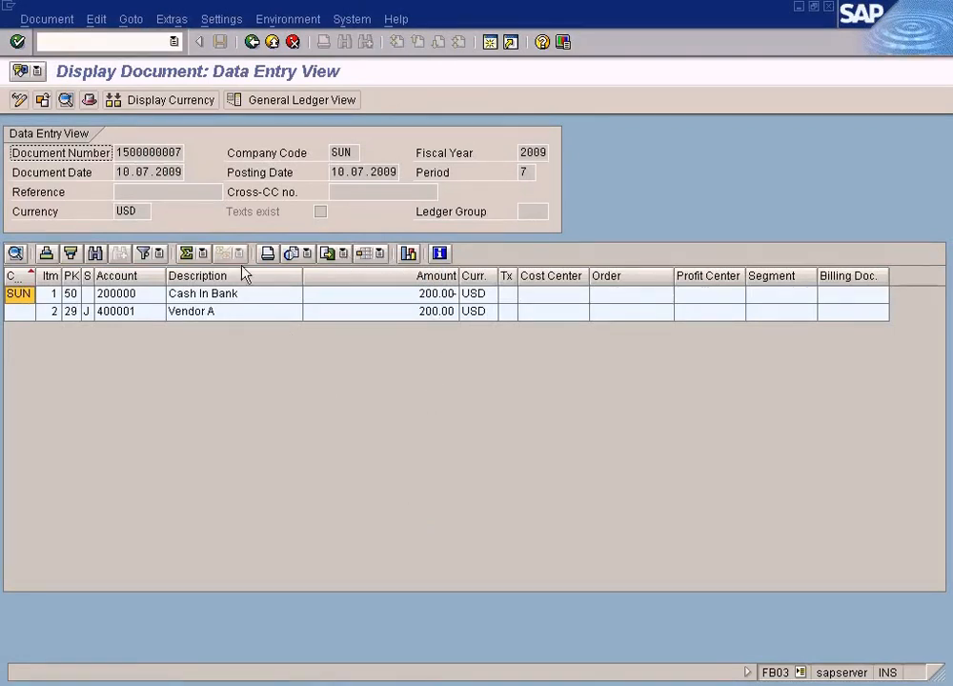
Step: Copy the document number and display the same document with transaction FB03 in the vendor down payment session
{"action": "left_click_drag", "start_coordinate": [119, 152], "coordinate": [218, 153]}
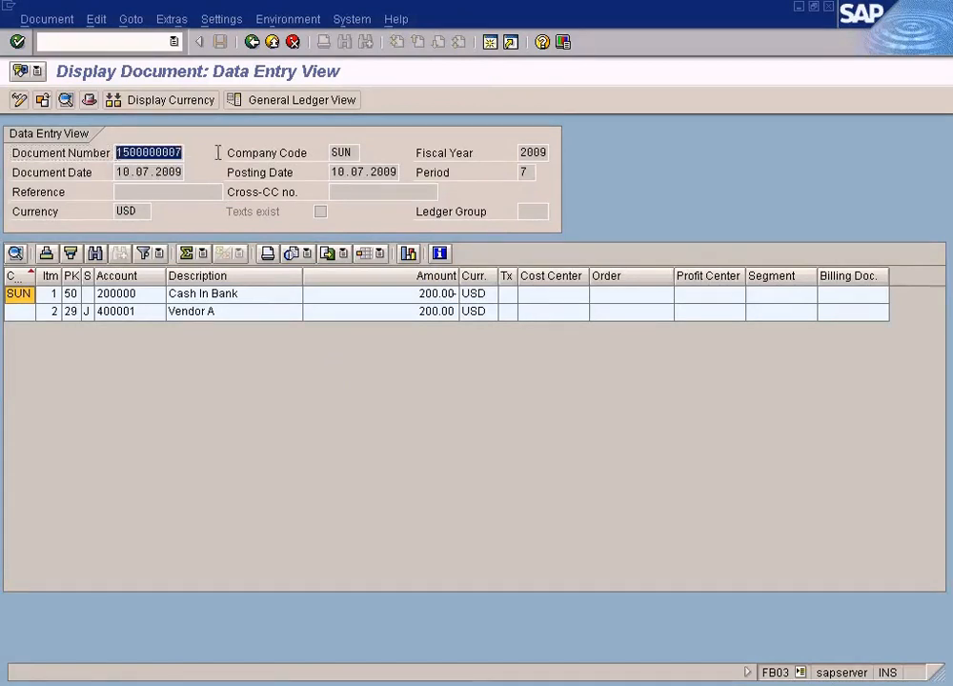
{"action": "key", "text": "ctrl+c"}
{"action": "left_click", "coordinate": [385, 684]}
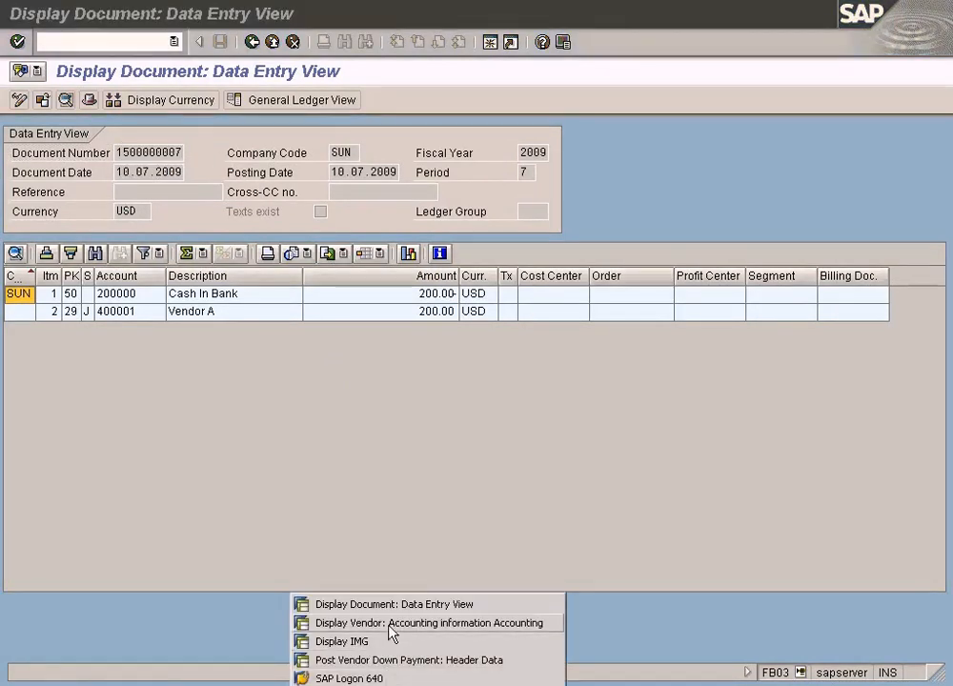
{"action": "left_click", "coordinate": [398, 667]}
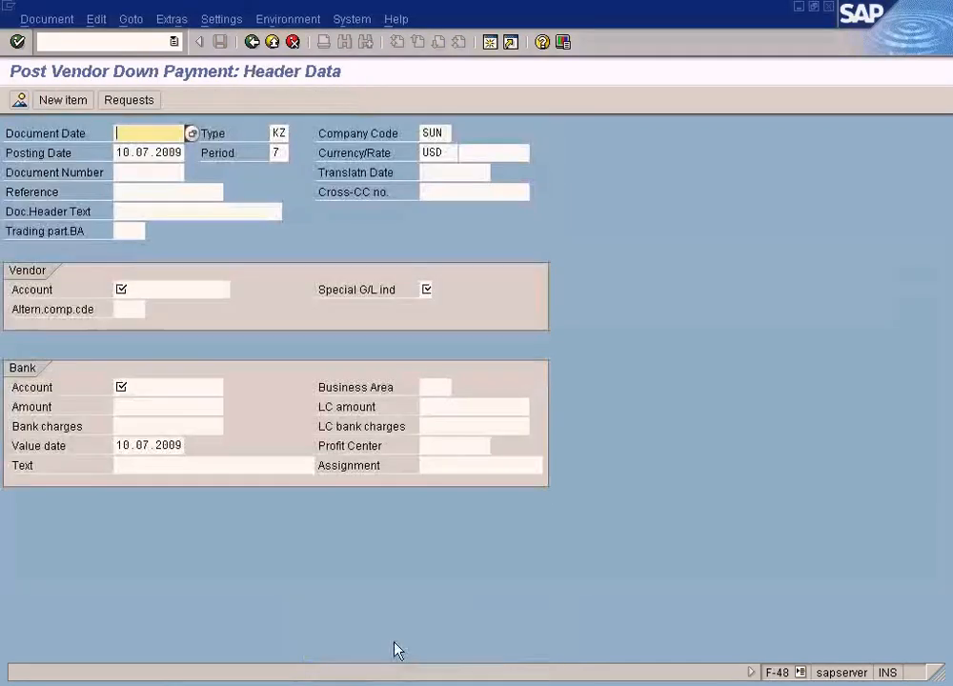
{"action": "left_click", "coordinate": [117, 41]}
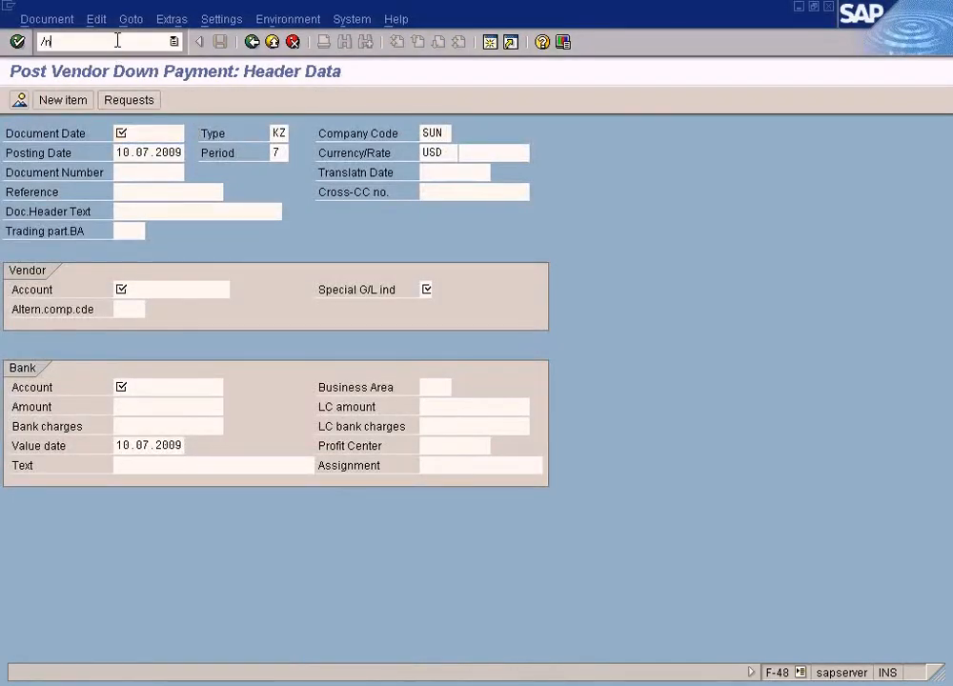
{"action": "type", "text": "/nfb03"}
{"action": "key", "text": "Return"}
{"action": "key", "text": "shift+End"}
{"action": "key", "text": "Delete"}
{"action": "type", "text": "1500000007"}
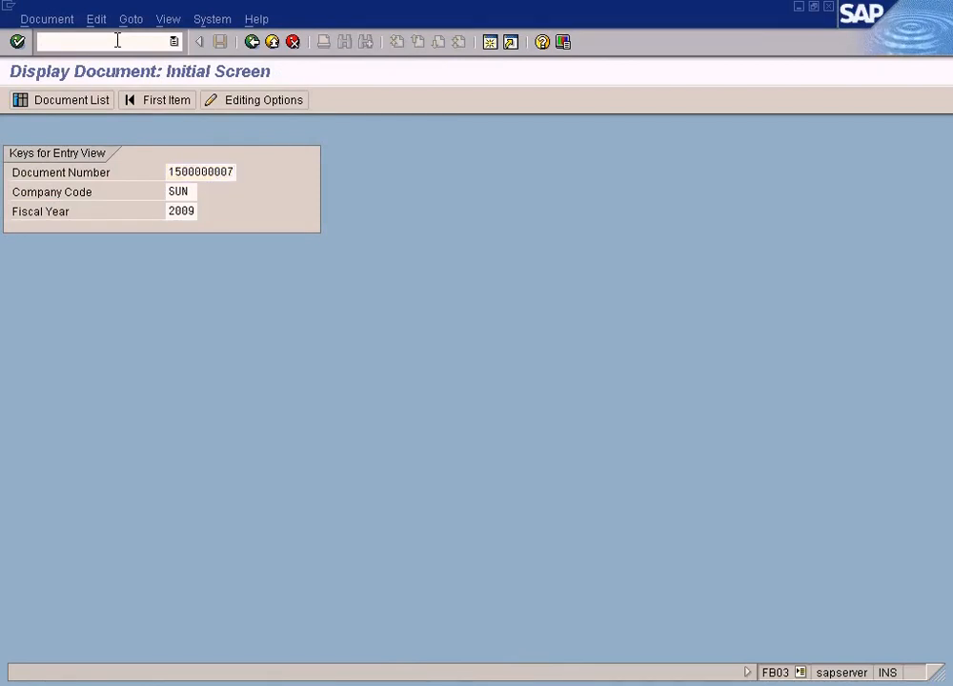
{"action": "key", "text": "Return"}
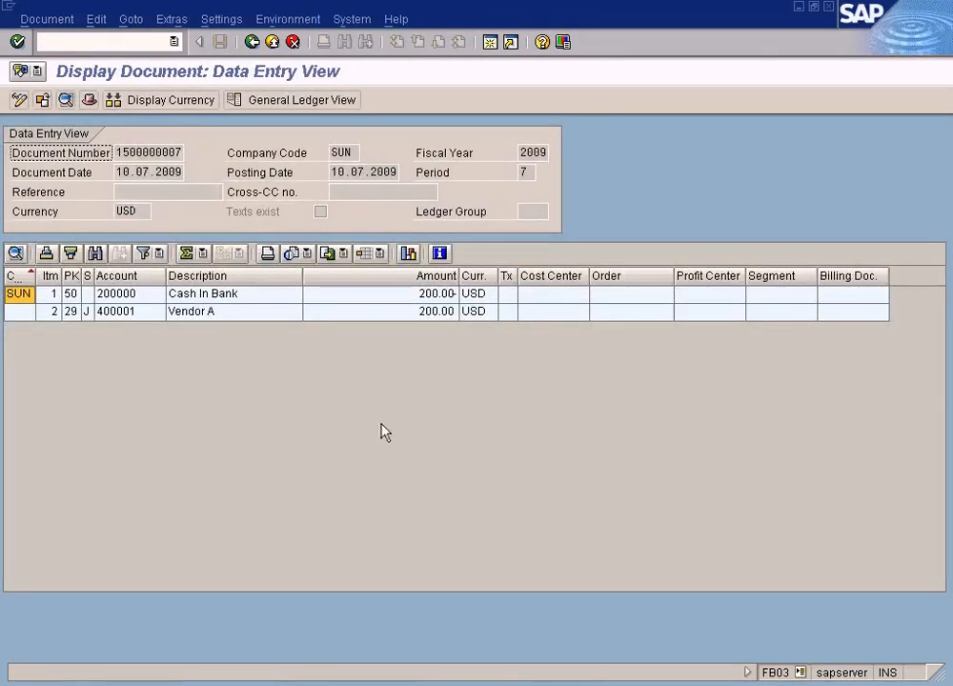
Step: Switch to the other document display session, examine the G/L account in the vendor line item, and return to the data entry view
{"action": "left_click", "coordinate": [391, 685]}
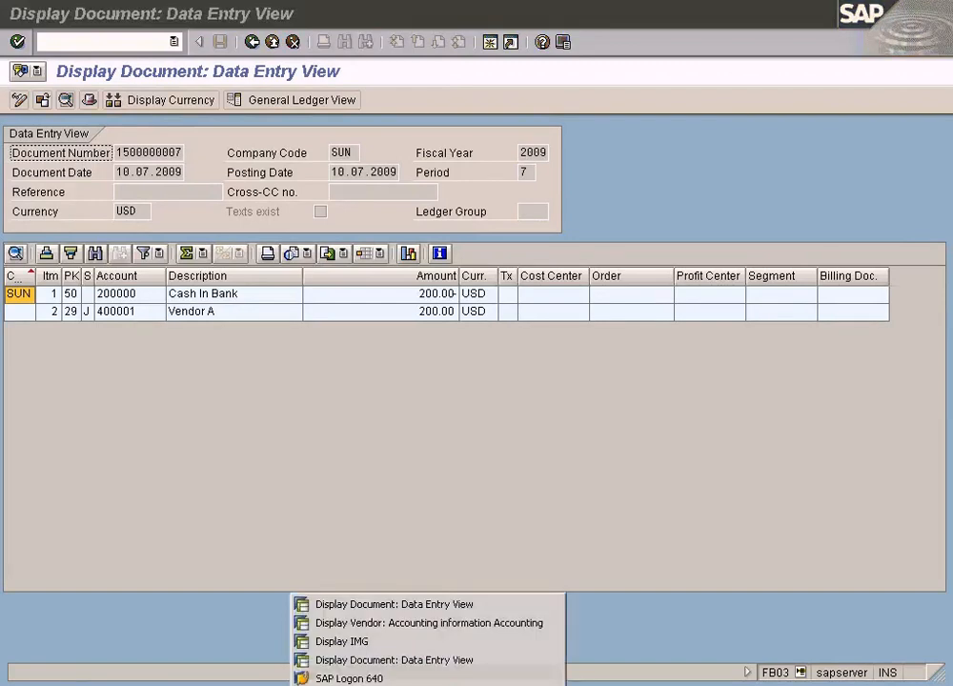
{"action": "left_click", "coordinate": [395, 608]}
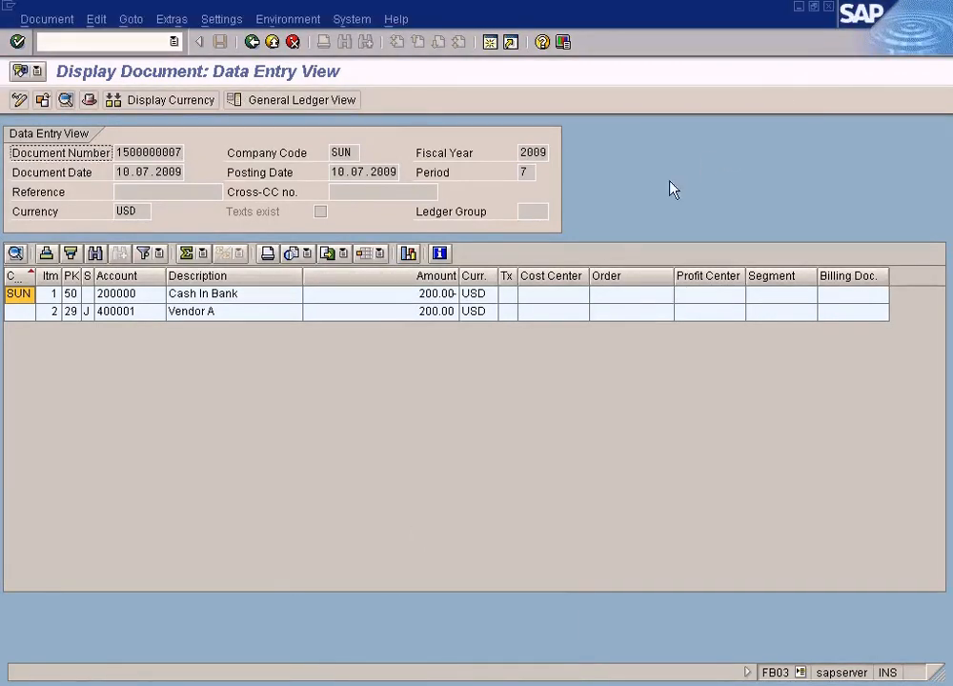
{"action": "left_click", "coordinate": [277, 302]}
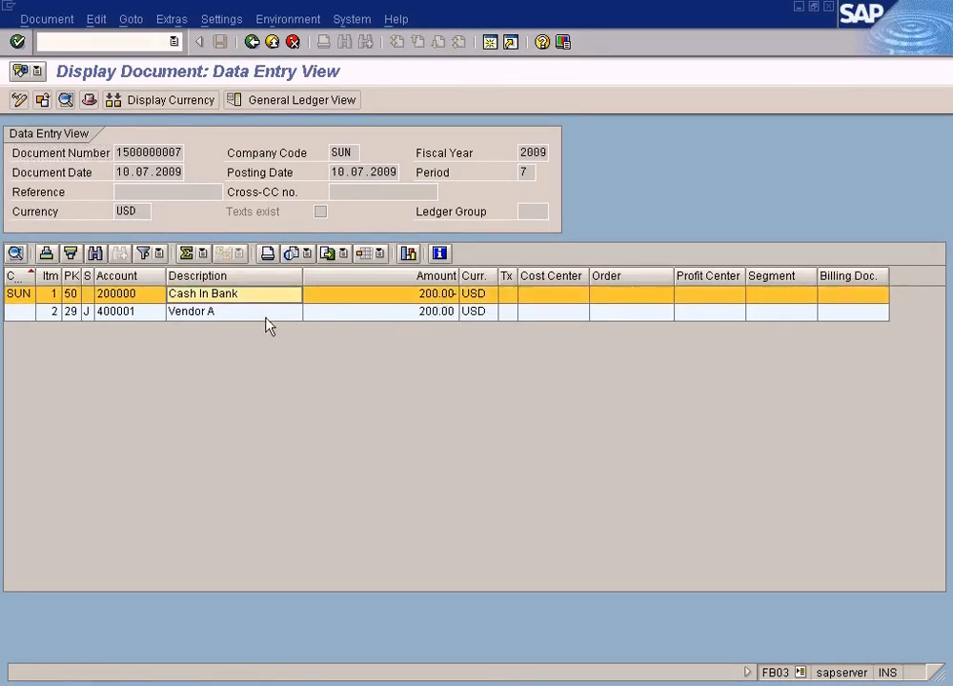
{"action": "left_click", "coordinate": [236, 314]}
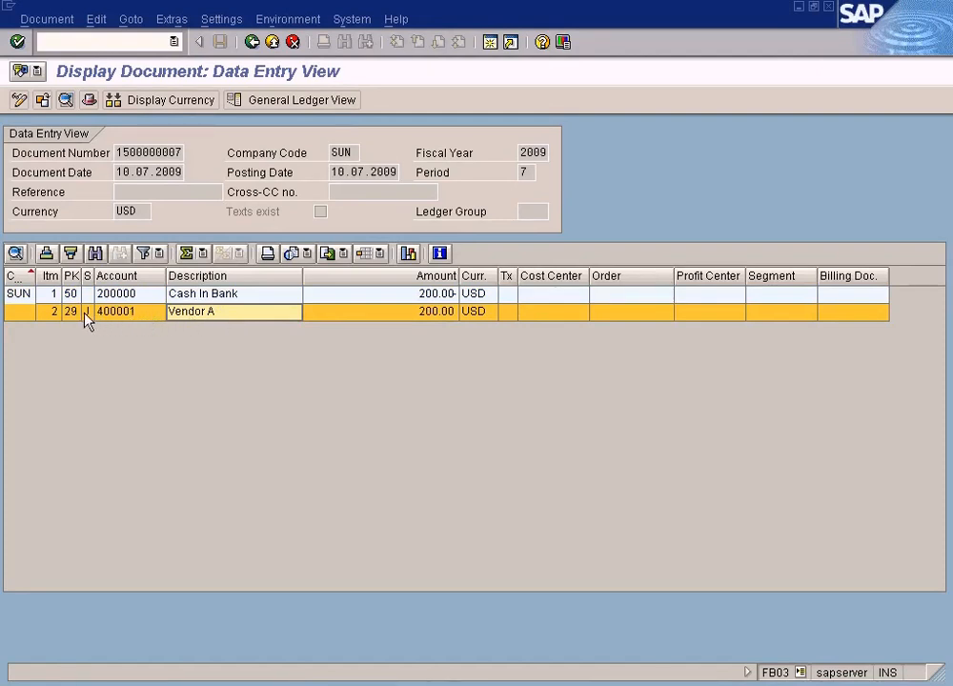
{"action": "double_click", "coordinate": [140, 312]}
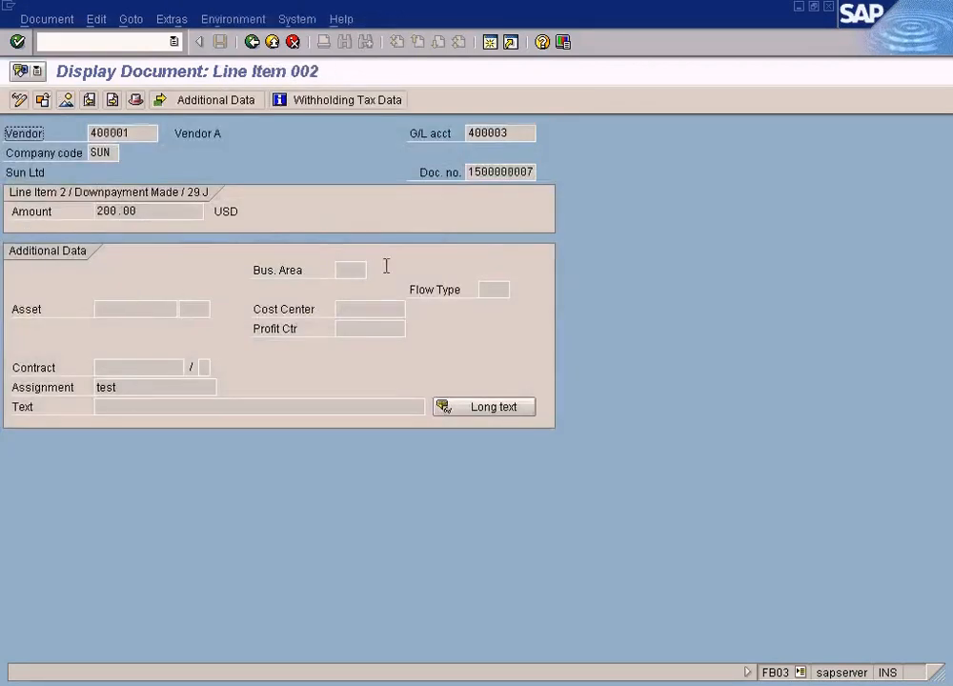
{"action": "left_click_drag", "start_coordinate": [518, 131], "coordinate": [417, 136]}
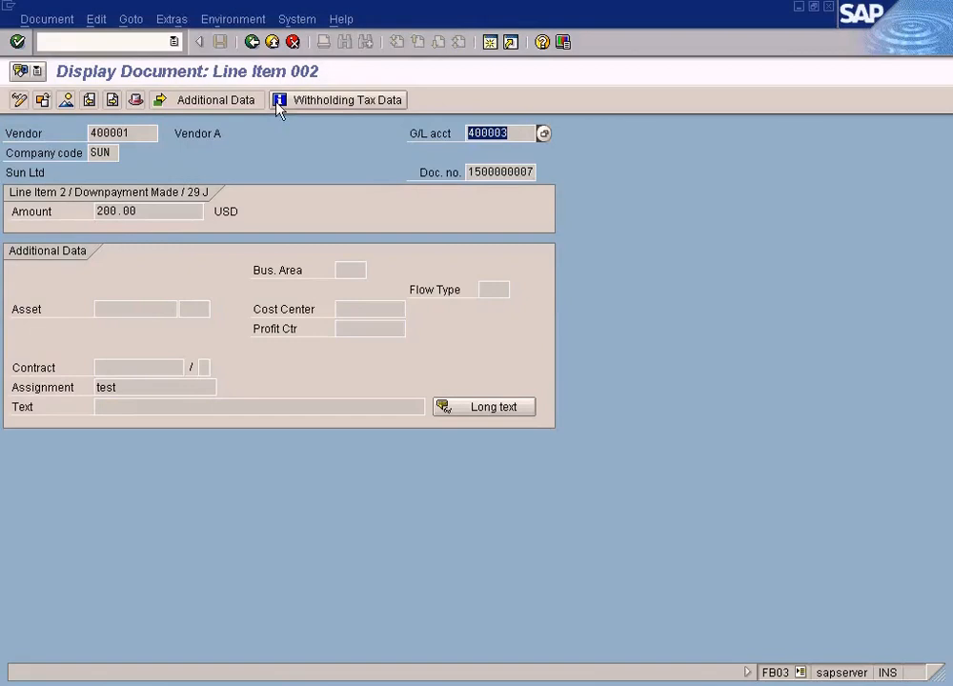
{"action": "left_click", "coordinate": [252, 43]}
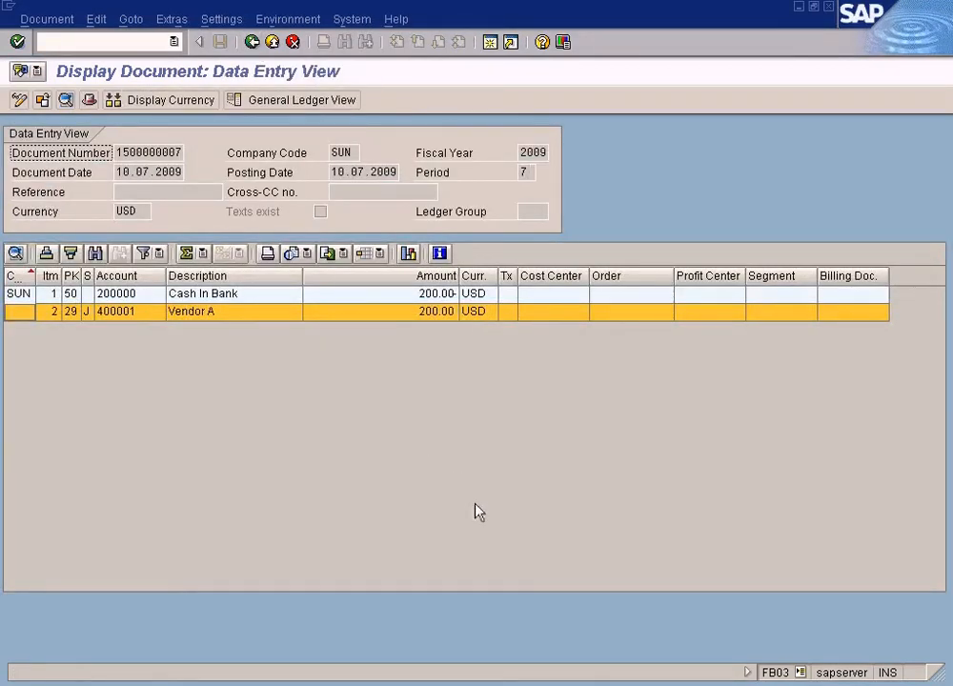
Step: Start Paint and prepare the Line tool with red as the drawing colour on the blank canvas
{"action": "left_click", "coordinate": [45, 682]}
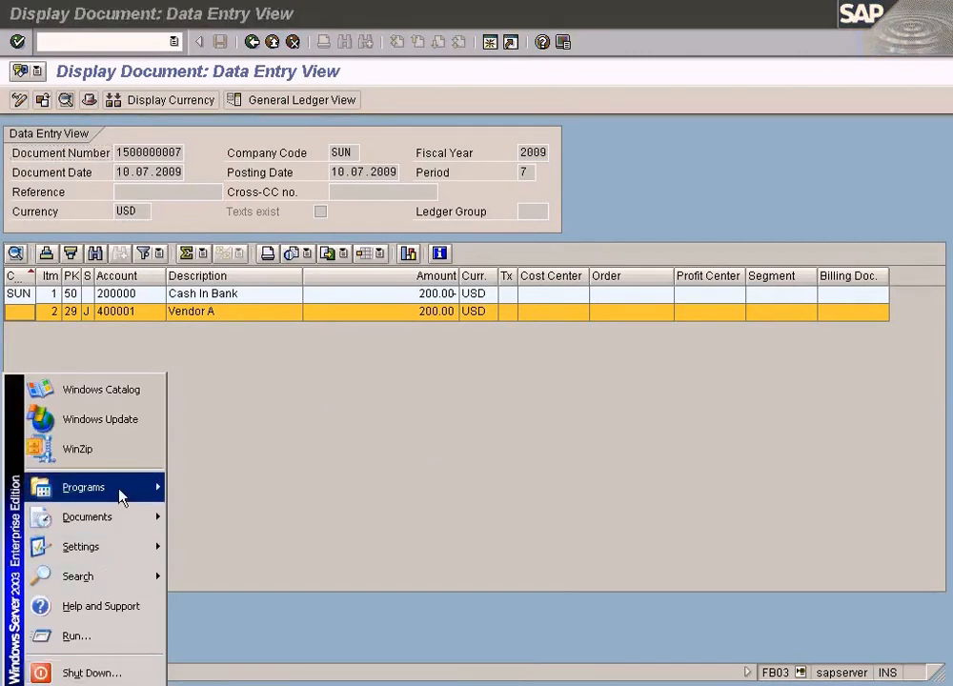
{"action": "mouse_move", "coordinate": [121, 494]}
{"action": "mouse_move", "coordinate": [304, 196]}
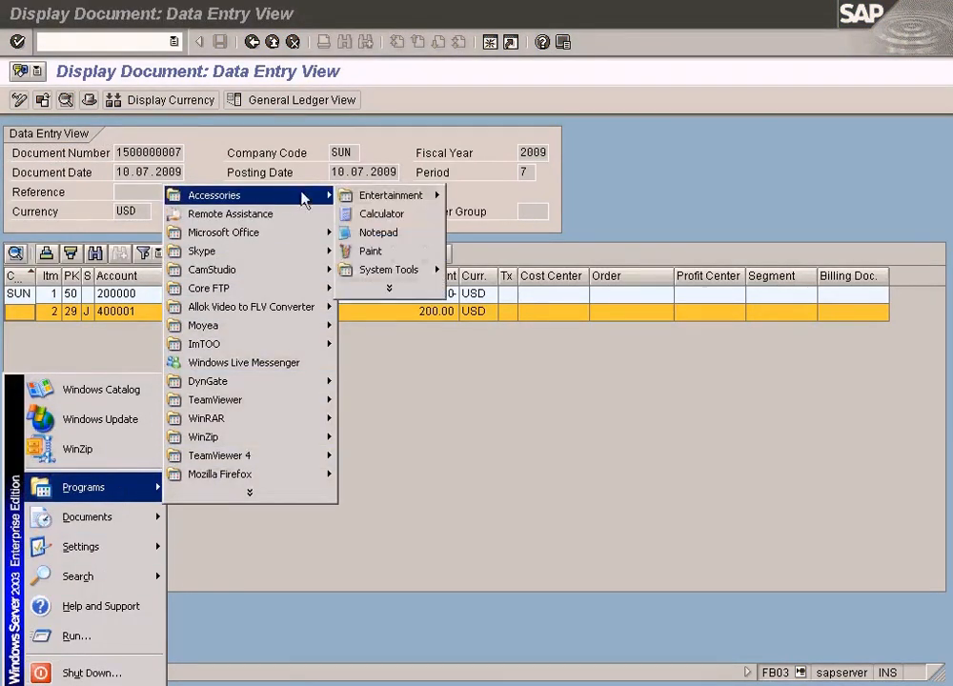
{"action": "left_click", "coordinate": [378, 251]}
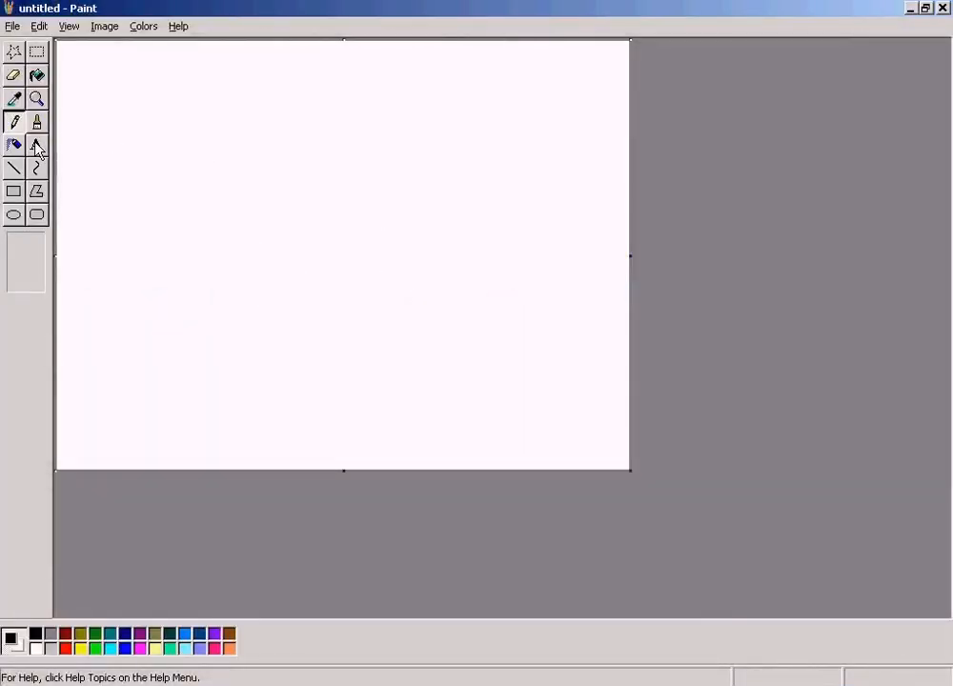
{"action": "left_click", "coordinate": [37, 144]}
{"action": "left_click", "coordinate": [65, 648]}
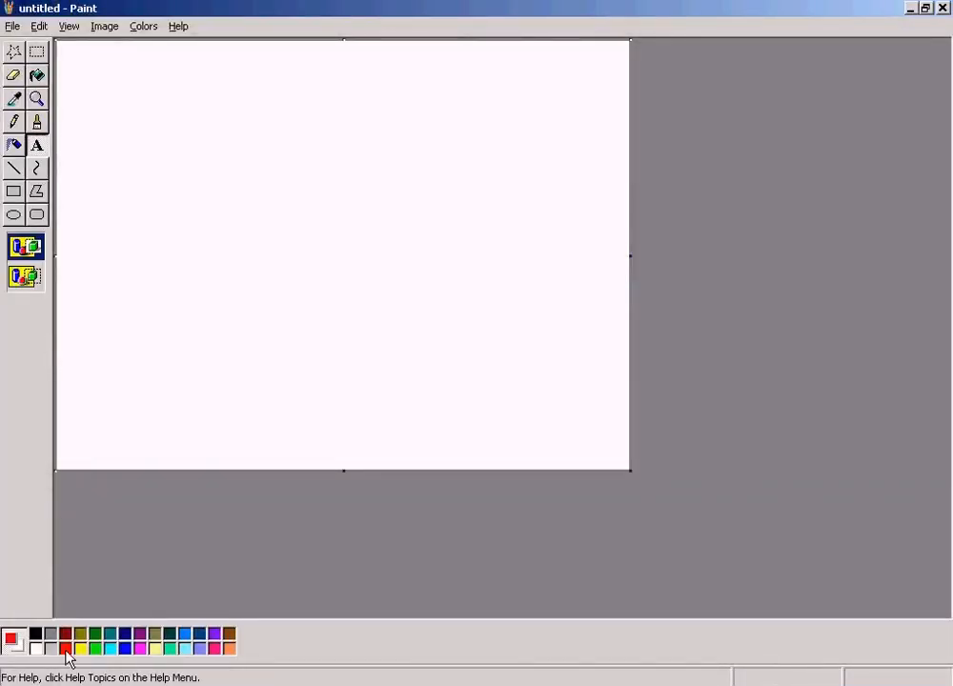
{"action": "left_click", "coordinate": [14, 168]}
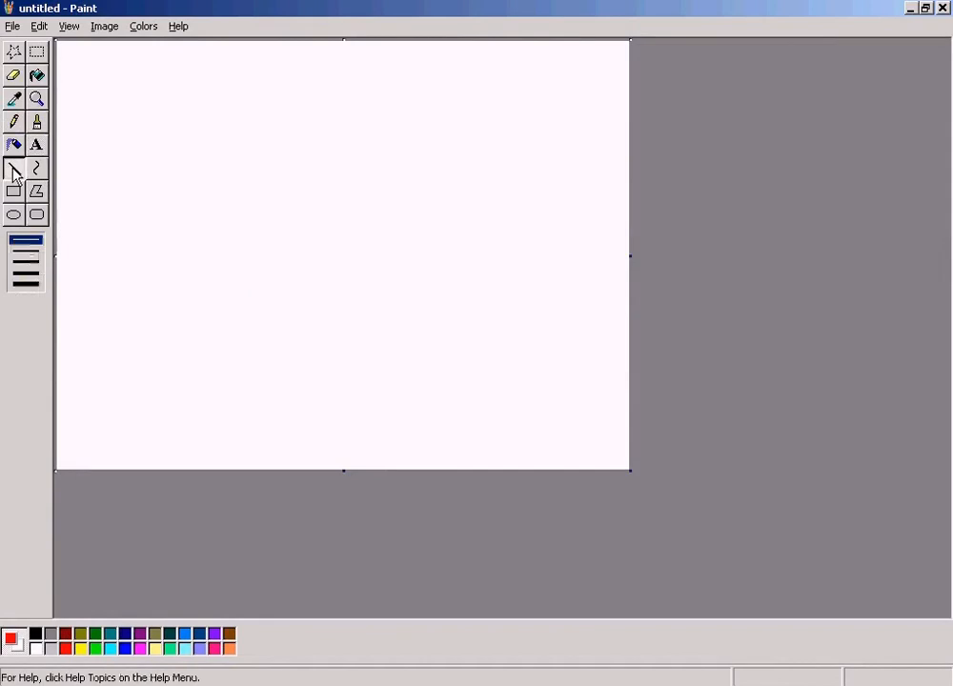
Step: Set the Line tool to the third, medium line thickness
{"action": "left_click", "coordinate": [30, 254]}
{"action": "left_click", "coordinate": [30, 262]}
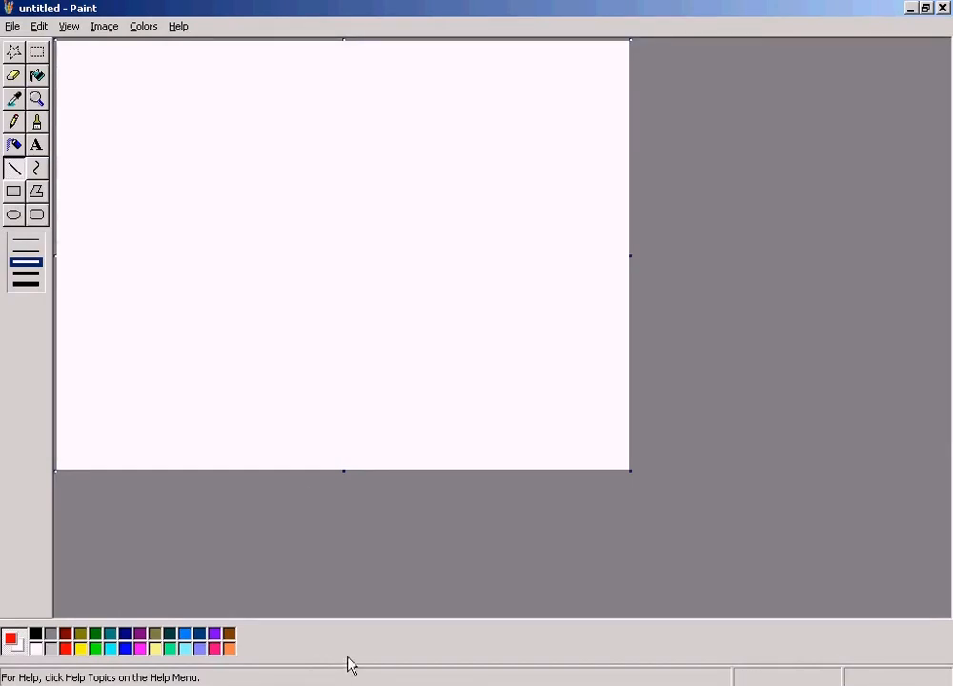
Step: Switch to SAP, leave the displayed accounting document and open the Post Vendor Down Payment transaction
{"action": "left_click", "coordinate": [378, 682]}
{"action": "left_click", "coordinate": [378, 645]}
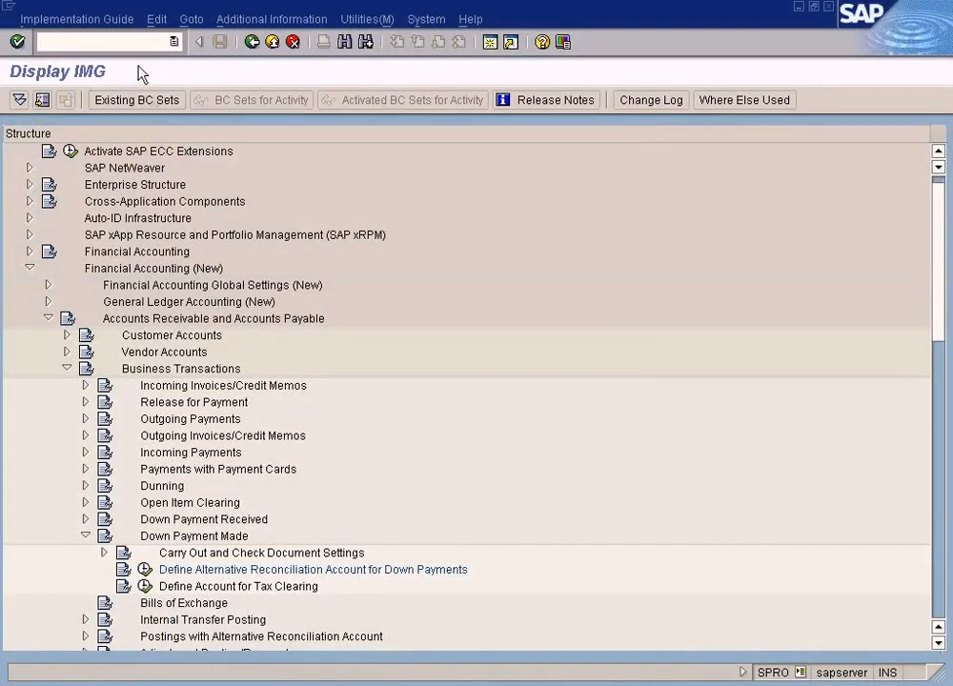
{"action": "left_click", "coordinate": [396, 682]}
{"action": "left_click", "coordinate": [396, 666]}
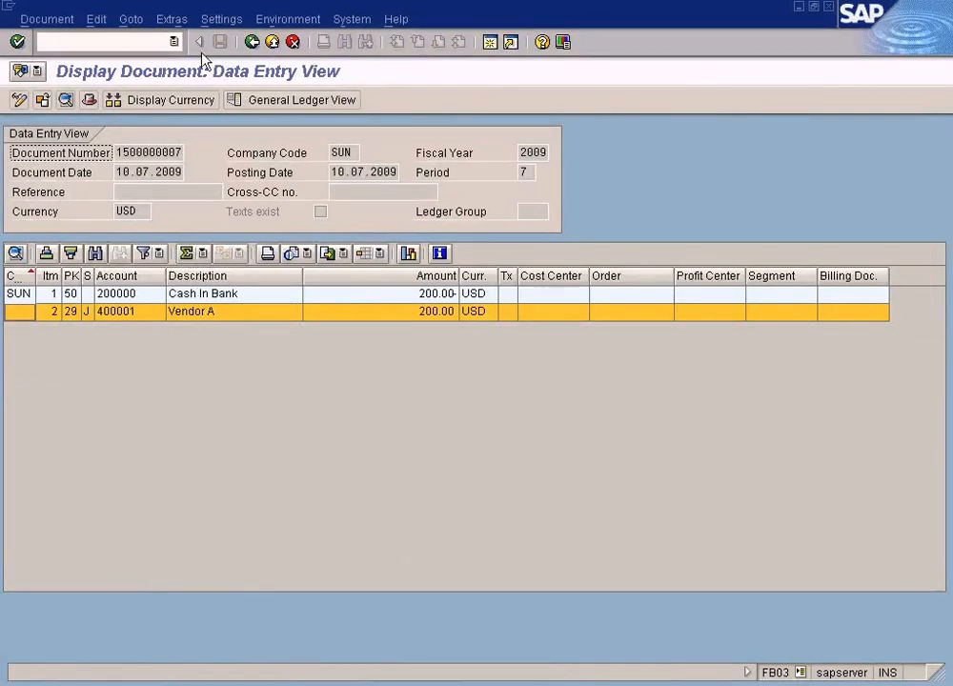
{"action": "left_click", "coordinate": [252, 43]}
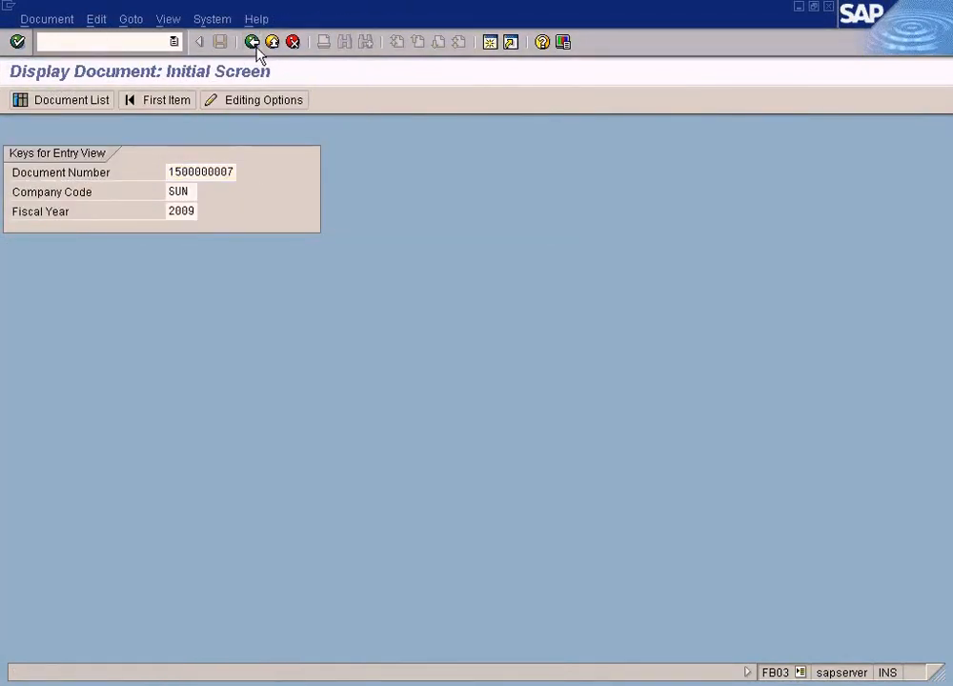
{"action": "left_click", "coordinate": [253, 44]}
{"action": "double_click", "coordinate": [204, 473]}
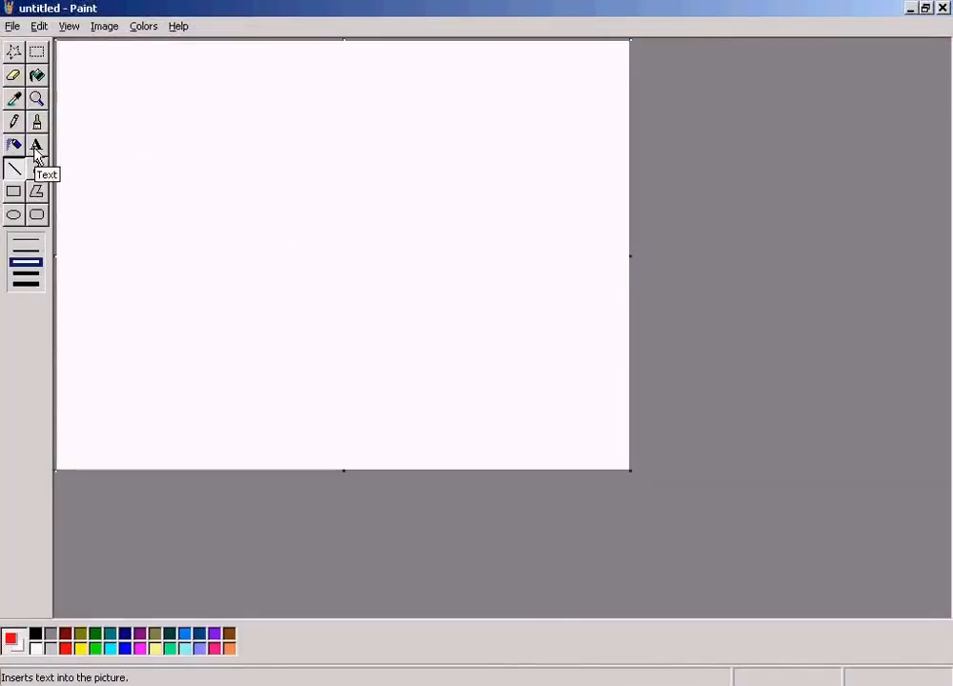
Step: In Paint, add the red text label "Special GL" near the top of the canvas, slightly left of centre
{"action": "left_click", "coordinate": [37, 146]}
{"action": "left_click_drag", "start_coordinate": [241, 96], "coordinate": [420, 130]}
{"action": "type", "text": "Sp"}
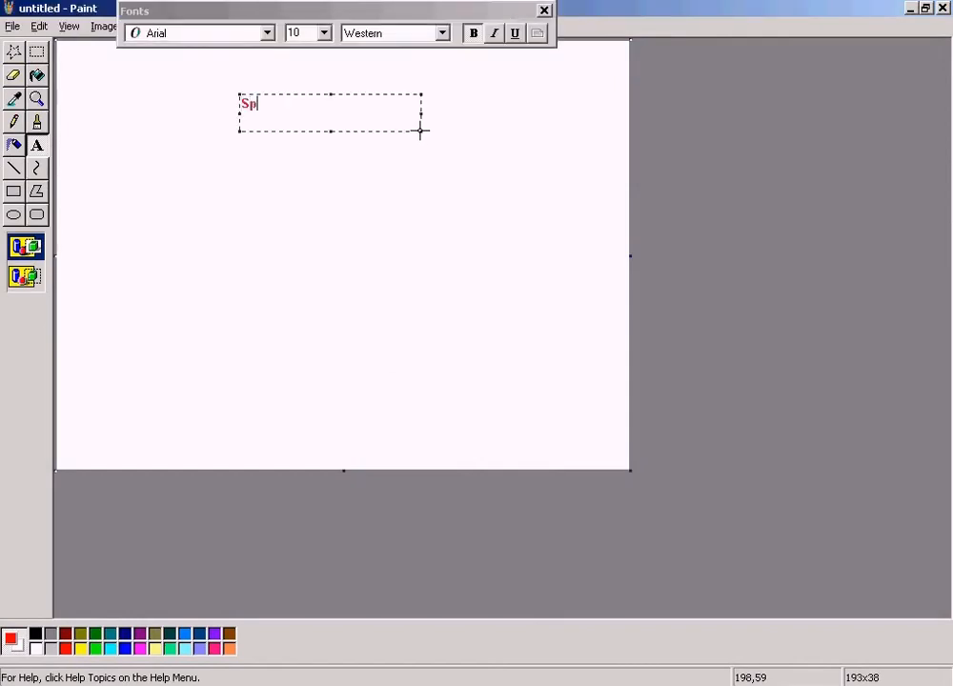
{"action": "type", "text": "ecial GL"}
{"action": "left_click", "coordinate": [391, 178]}
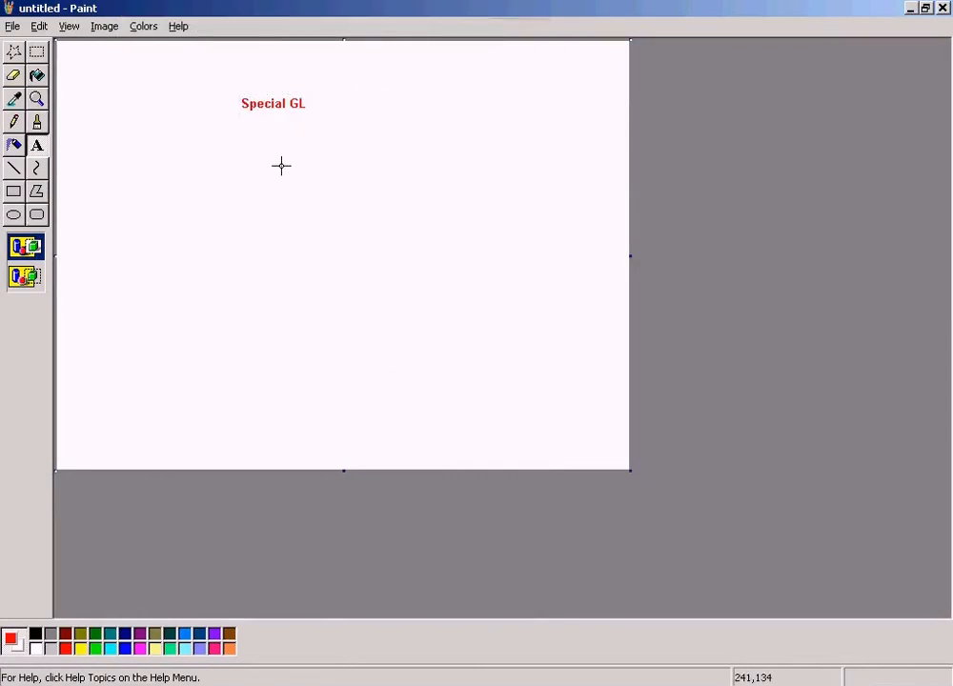
Step: Draw a short vertical red line below "Special GL" and add the label "Vendor account number" at its lower end
{"action": "left_click", "coordinate": [14, 169]}
{"action": "left_click_drag", "start_coordinate": [270, 117], "coordinate": [270, 168]}
{"action": "key", "text": "alt+Tab"}
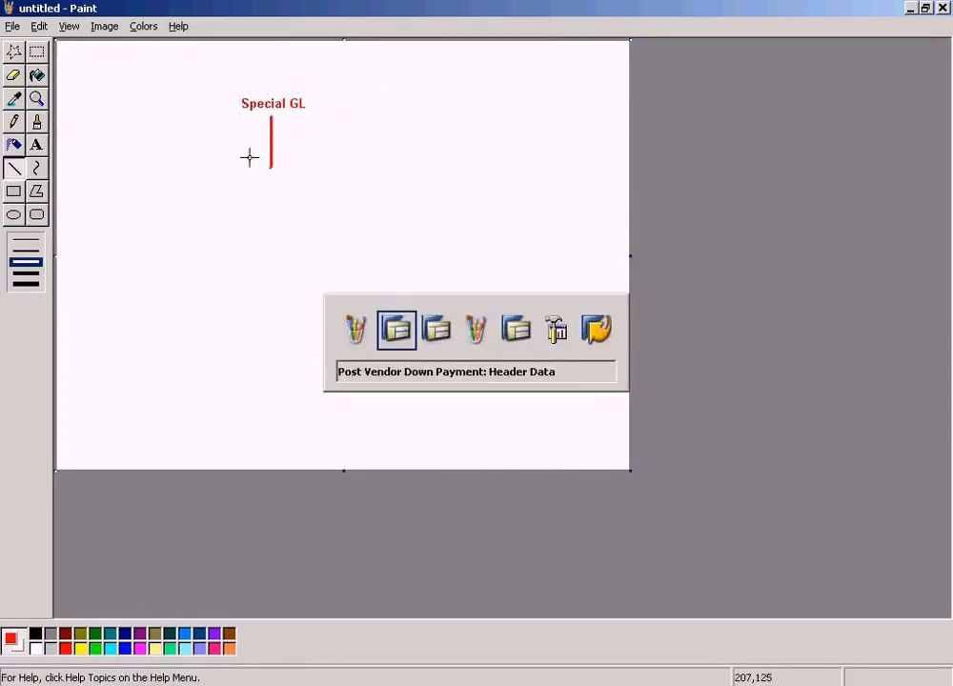
{"action": "key", "text": "alt+Tab"}
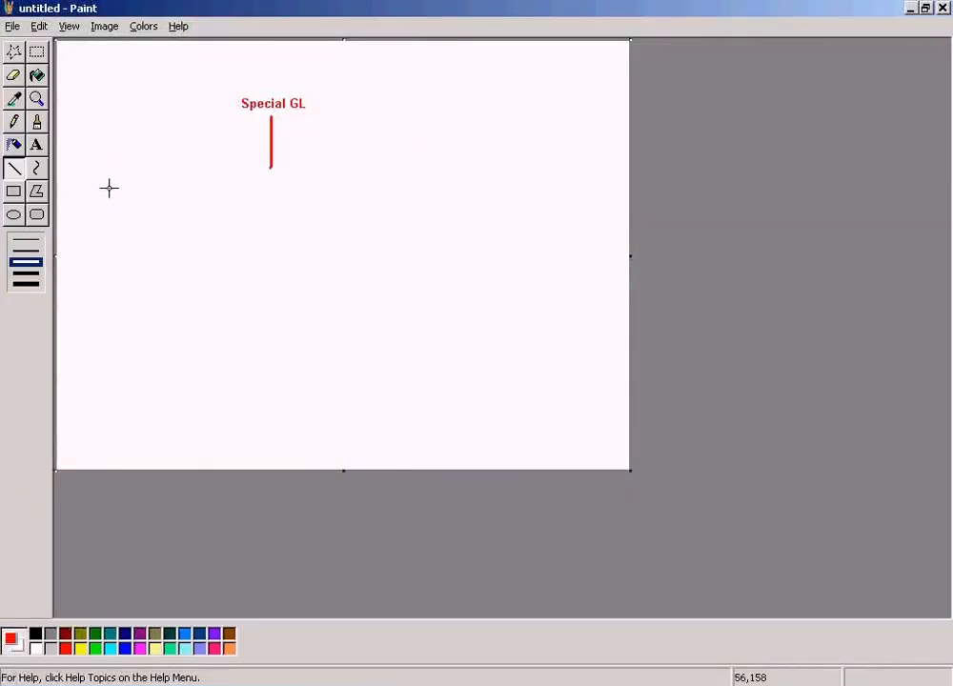
{"action": "left_click", "coordinate": [36, 145]}
{"action": "left_click_drag", "start_coordinate": [215, 163], "coordinate": [364, 191]}
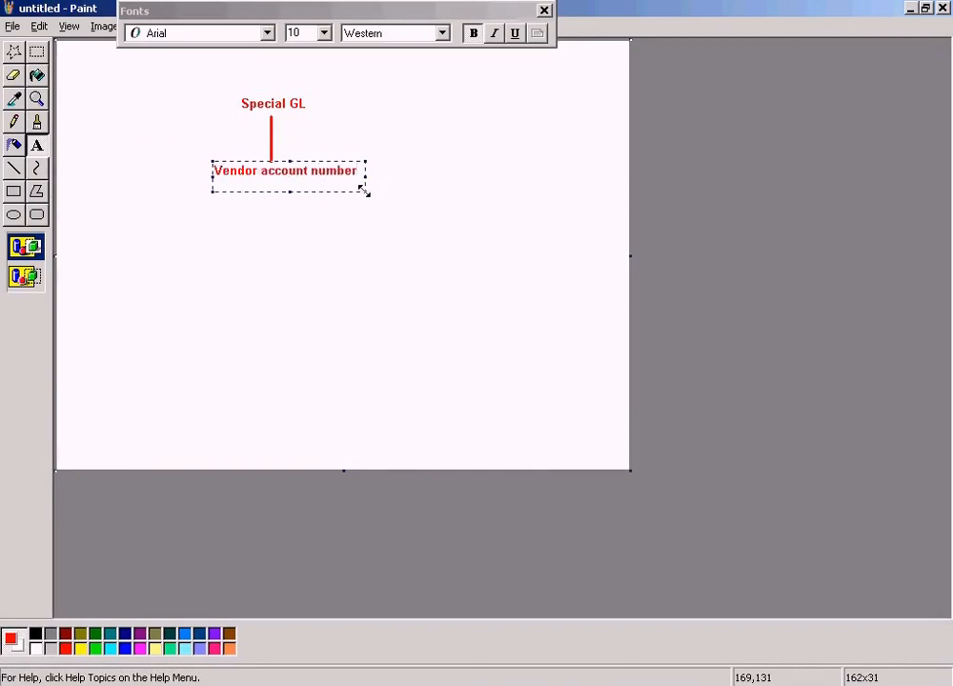
{"action": "left_click", "coordinate": [286, 238]}
Step: Draw a vertical line below "Vendor account number" and add the label "Default recon account" beneath it
{"action": "left_click", "coordinate": [14, 168]}
{"action": "left_click_drag", "start_coordinate": [270, 188], "coordinate": [269, 240]}
{"action": "left_click", "coordinate": [36, 145]}
{"action": "left_click_drag", "start_coordinate": [208, 235], "coordinate": [385, 261]}
{"action": "type", "text": "De"}
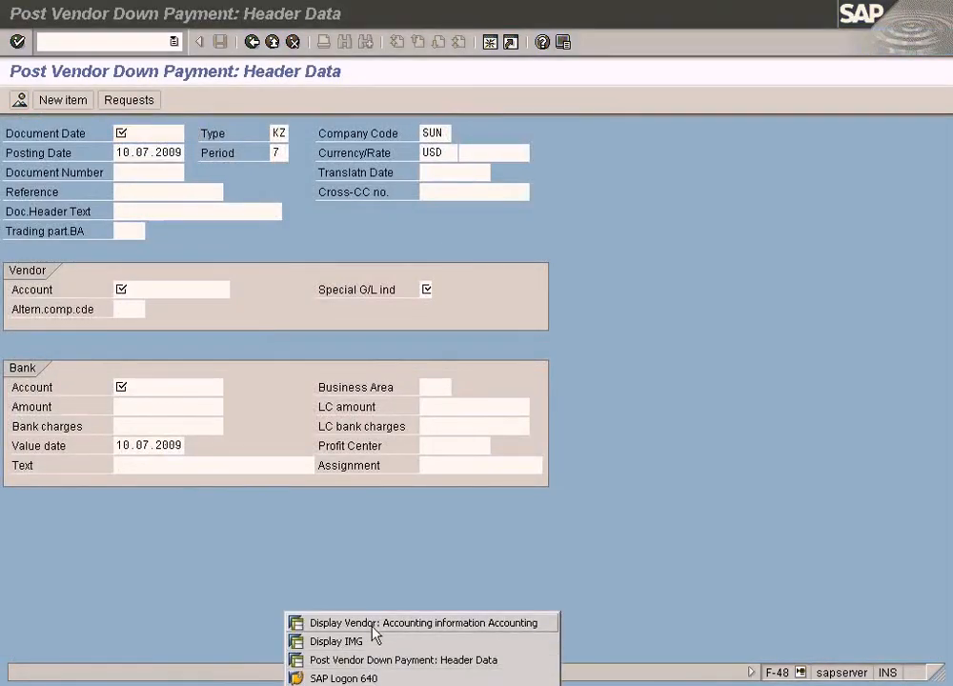
Step: Check the reconciliation account in the vendor's accounting information in SAP and return to Paint
{"action": "left_click", "coordinate": [373, 624]}
{"action": "left_click", "coordinate": [126, 212]}
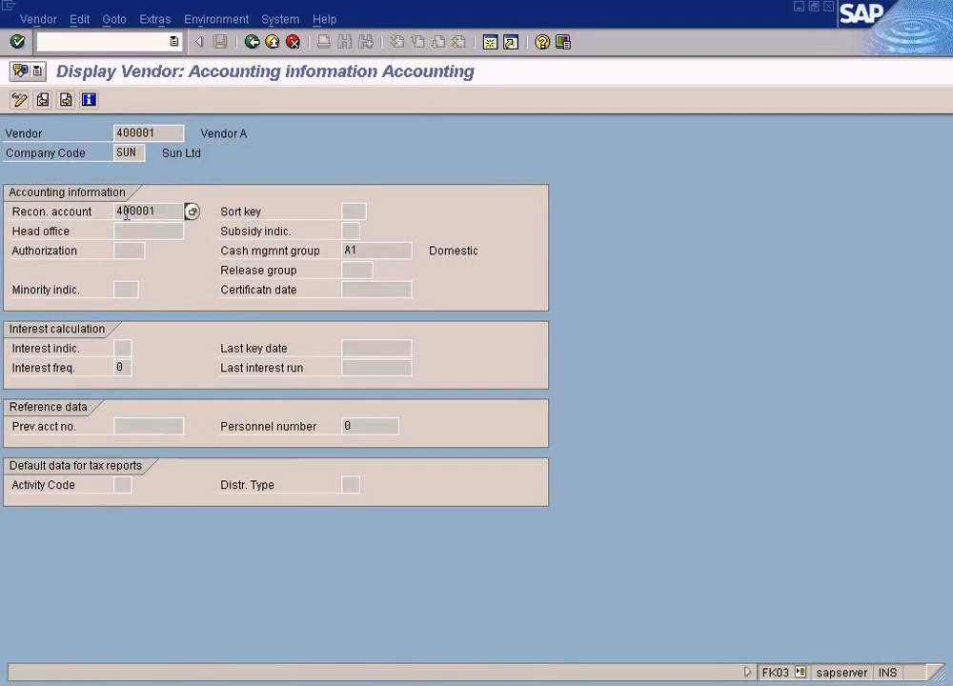
{"action": "key", "text": "alt+Tab"}
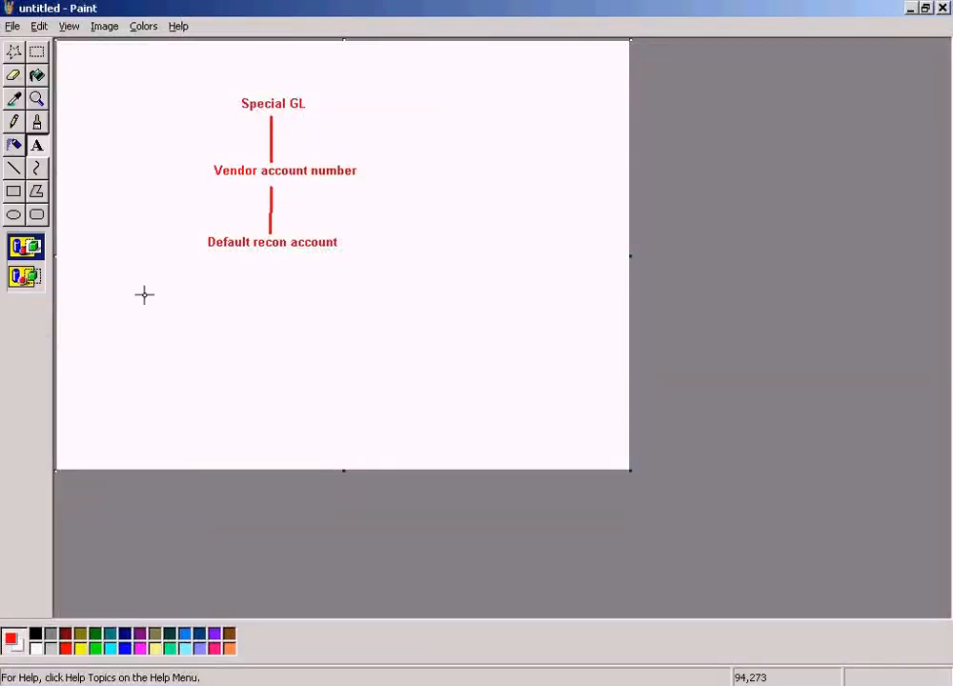
Step: Switch to the SAP implementation guide and run Define Alternative Reconciliation Account for Down Payments
{"action": "left_click", "coordinate": [13, 169]}
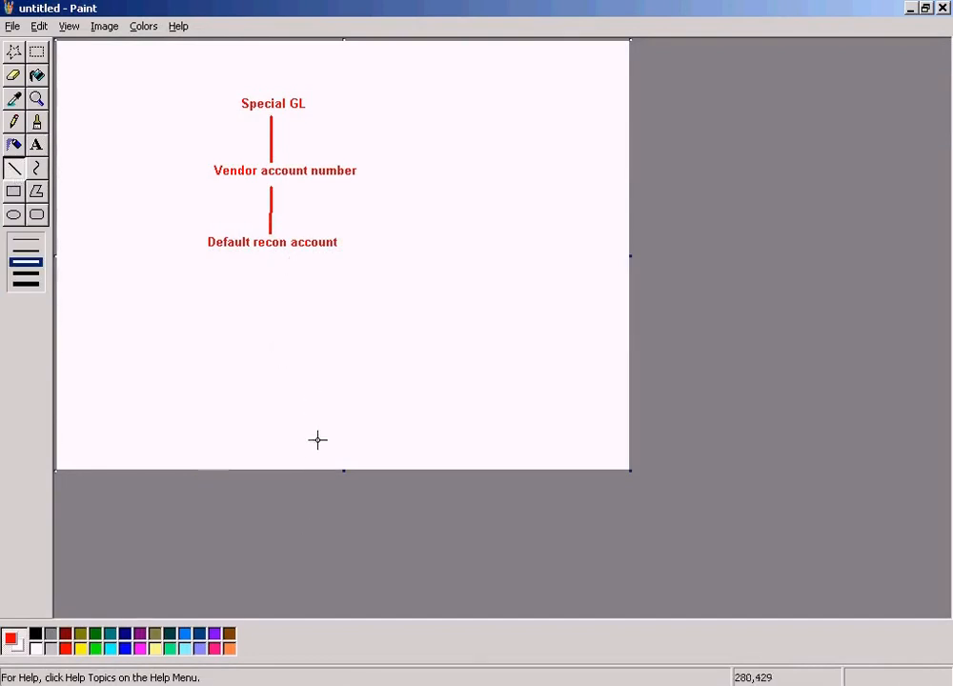
{"action": "left_click", "coordinate": [343, 681]}
{"action": "left_click", "coordinate": [377, 624]}
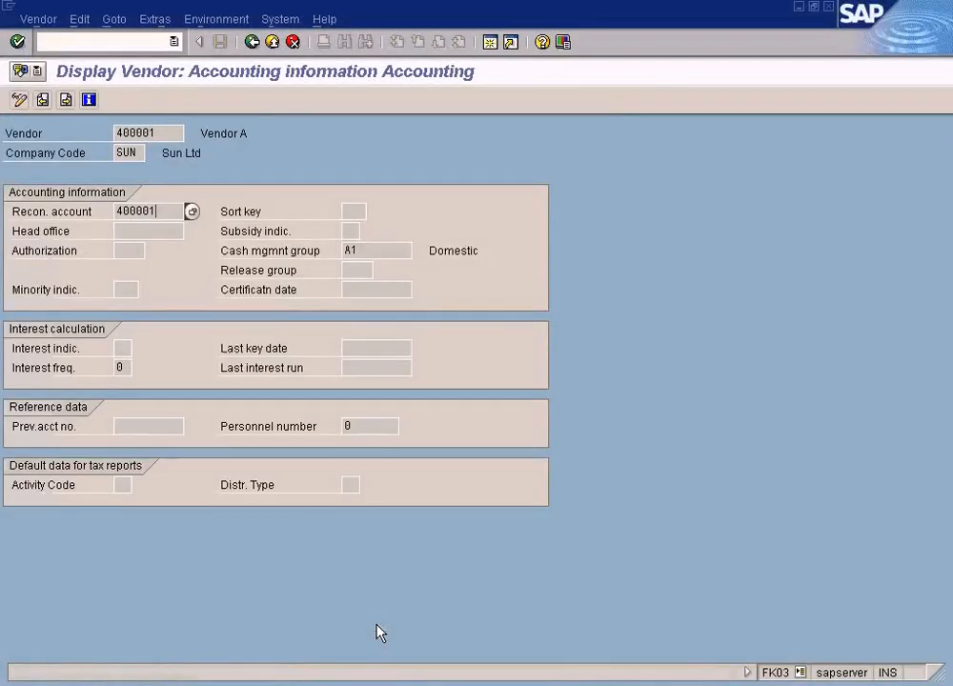
{"action": "left_click", "coordinate": [377, 682]}
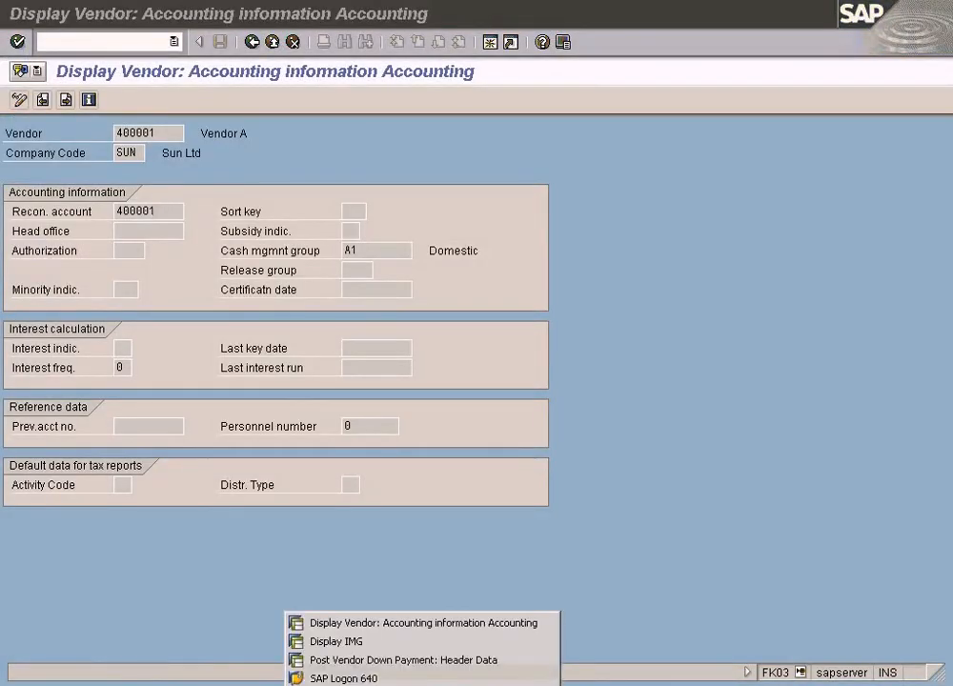
{"action": "left_click", "coordinate": [363, 644]}
{"action": "left_click", "coordinate": [145, 571]}
{"action": "left_click", "coordinate": [641, 682]}
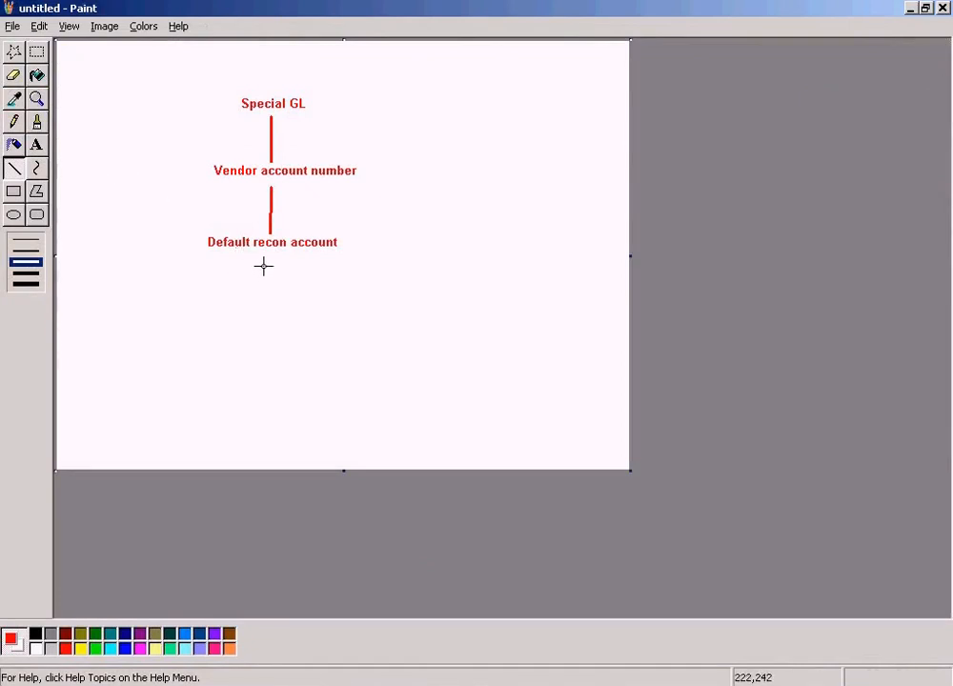
Step: In Paint, draw a vertical line below "Default recon account" and add the label "Special GL table" at its lower end
{"action": "left_click_drag", "start_coordinate": [270, 256], "coordinate": [268, 319]}
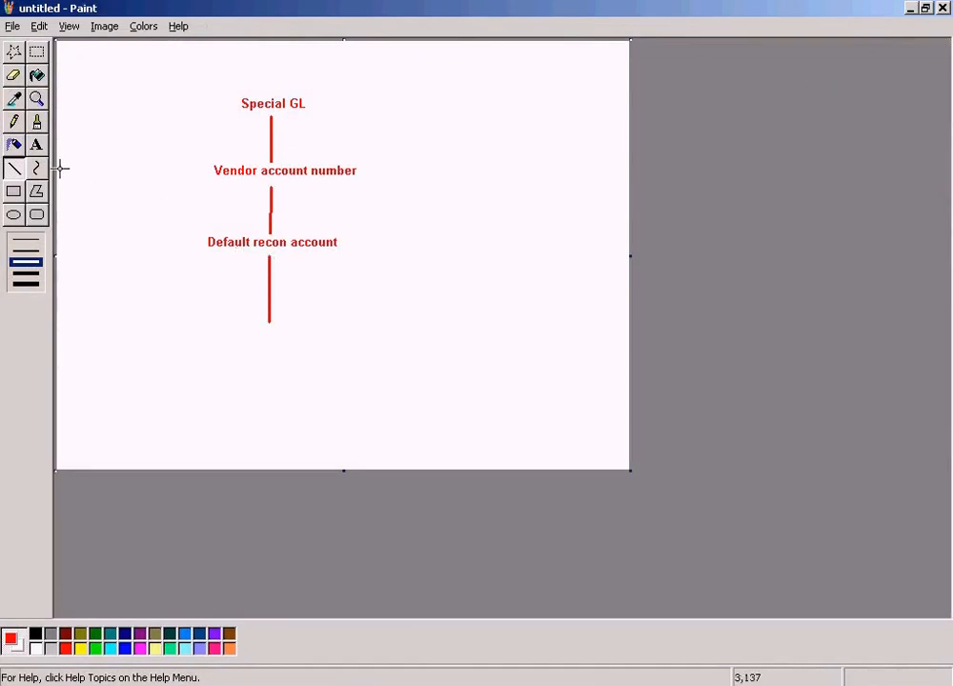
{"action": "left_click", "coordinate": [37, 145]}
{"action": "left_click_drag", "start_coordinate": [197, 306], "coordinate": [391, 334]}
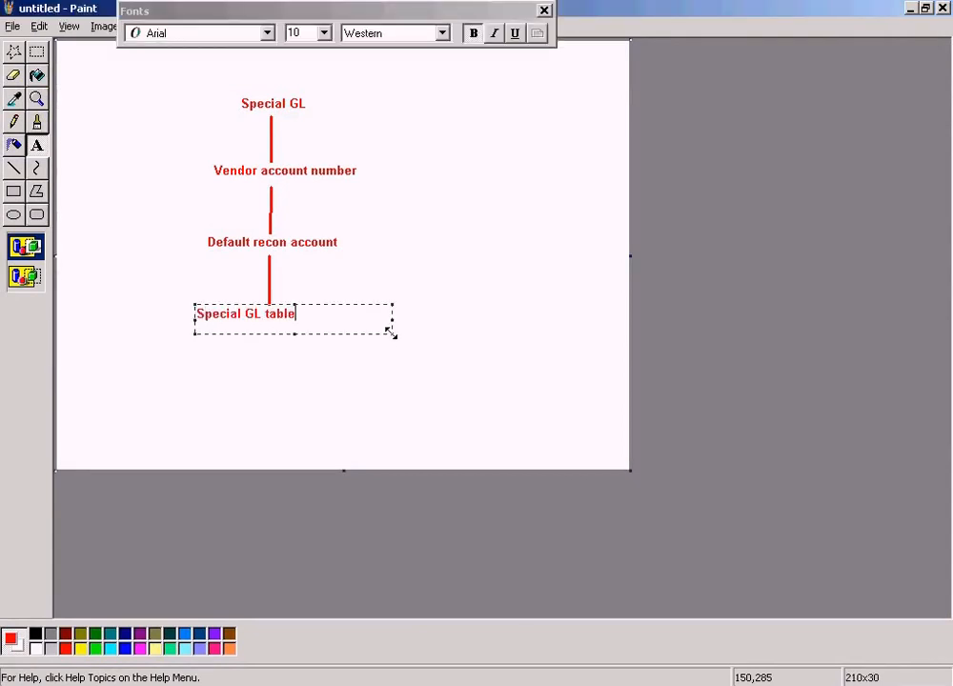
{"action": "left_click", "coordinate": [513, 223]}
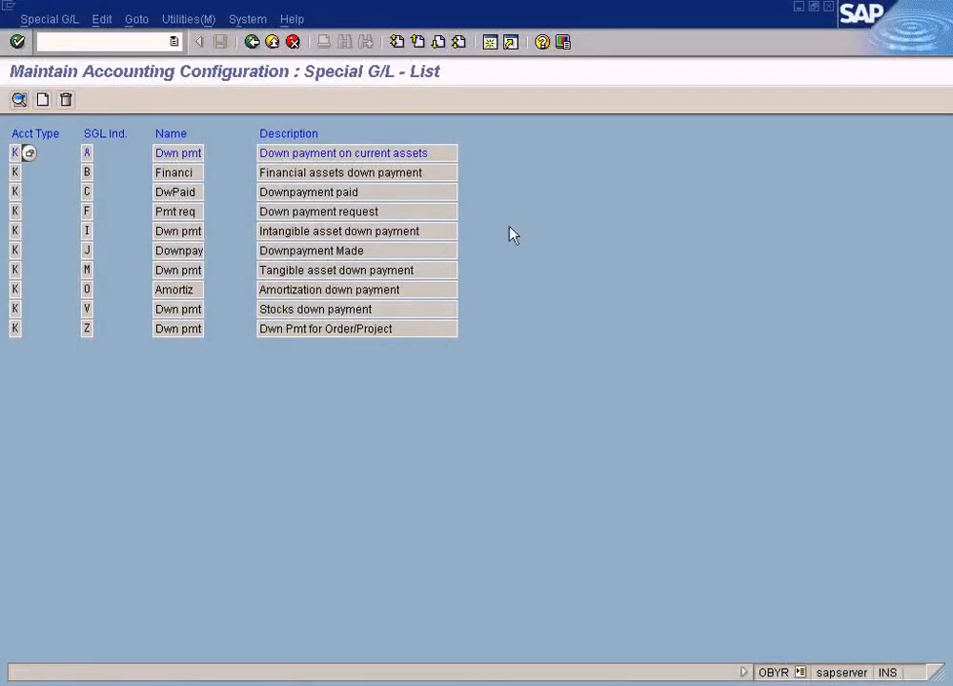
Step: In SAP, open the J "Downpayment Made" entry for the SUN chart of accounts and check its special G/L account
{"action": "double_click", "coordinate": [177, 251]}
{"action": "left_click", "coordinate": [149, 402]}
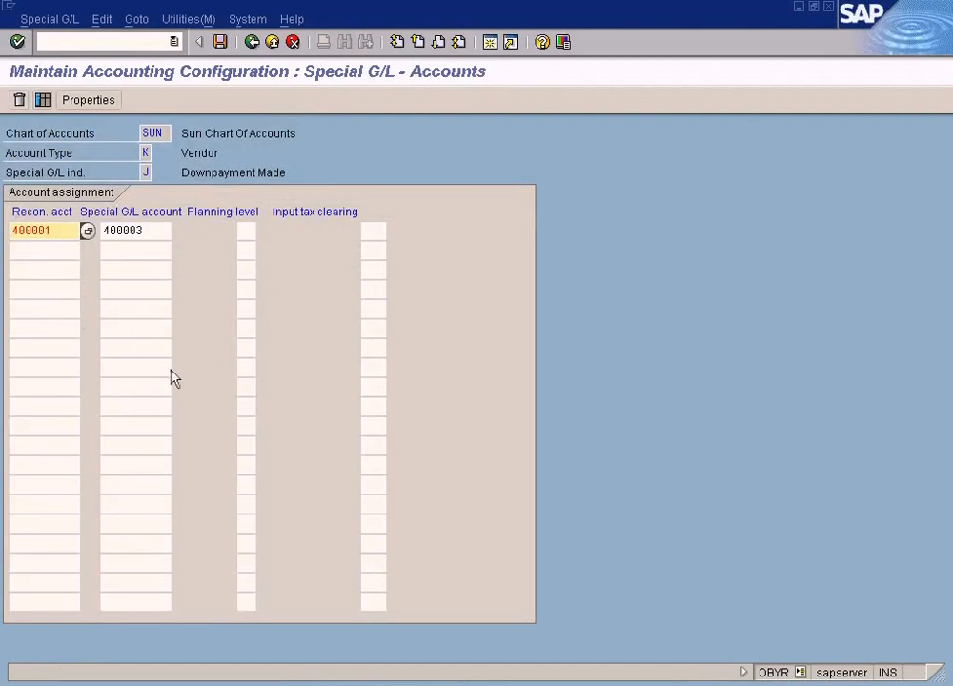
{"action": "left_click", "coordinate": [168, 229]}
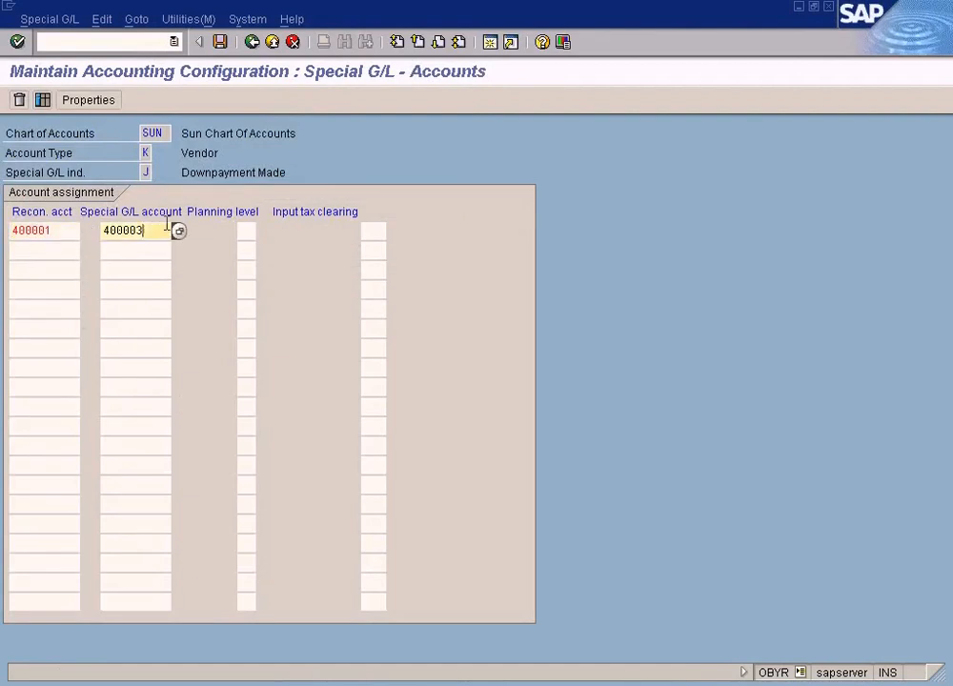
Step: In Paint, draw a vertical line below "Special GL table" and add the label "Determine special GL account using the default recon account"
{"action": "key", "text": "alt+Tab"}
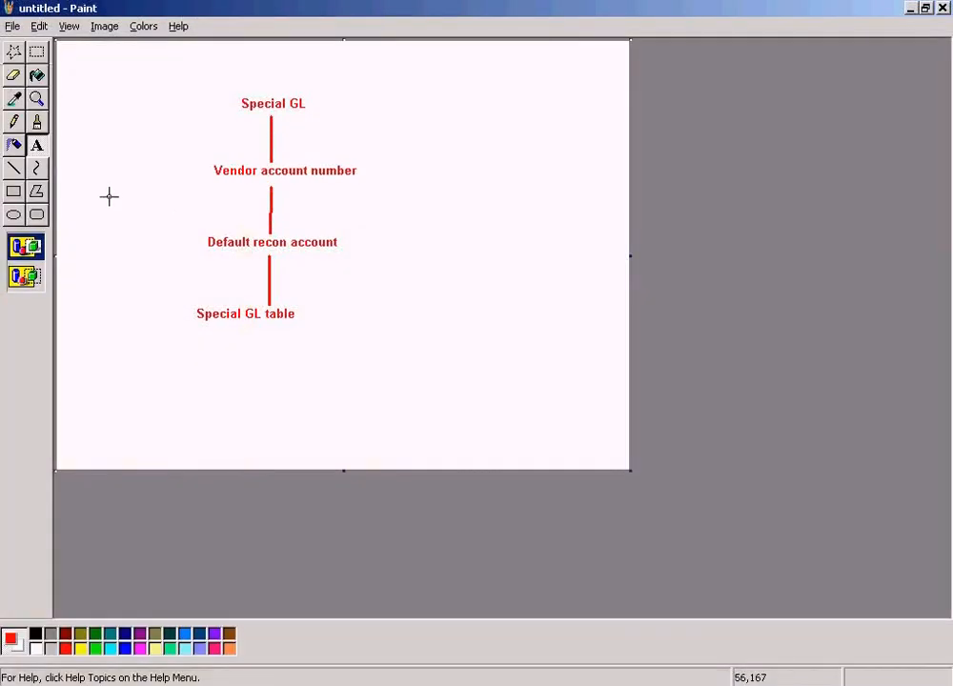
{"action": "left_click", "coordinate": [15, 168]}
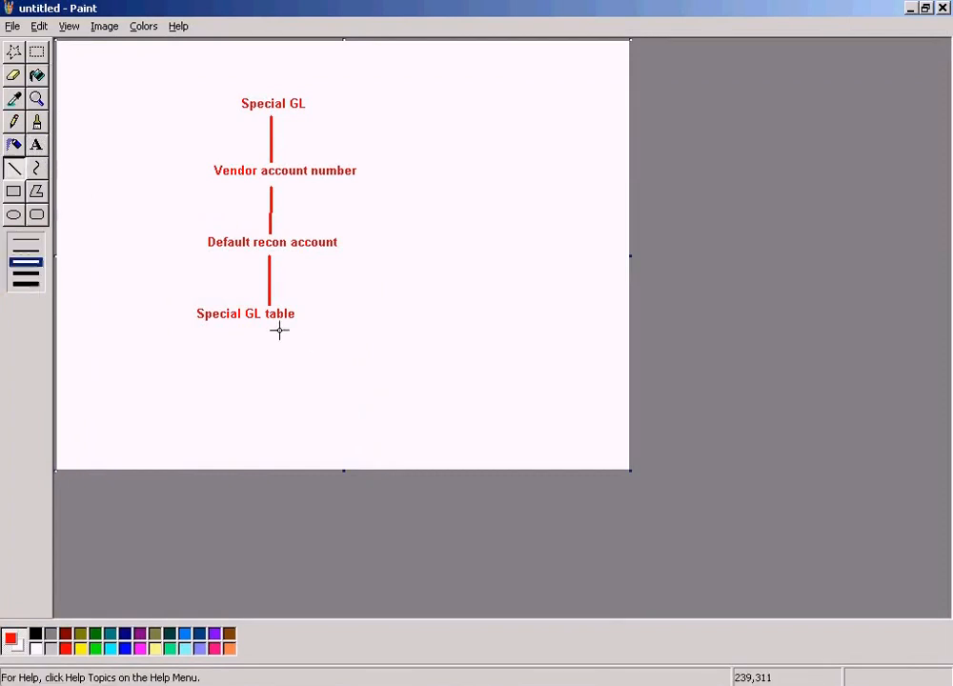
{"action": "left_click_drag", "start_coordinate": [274, 326], "coordinate": [274, 377]}
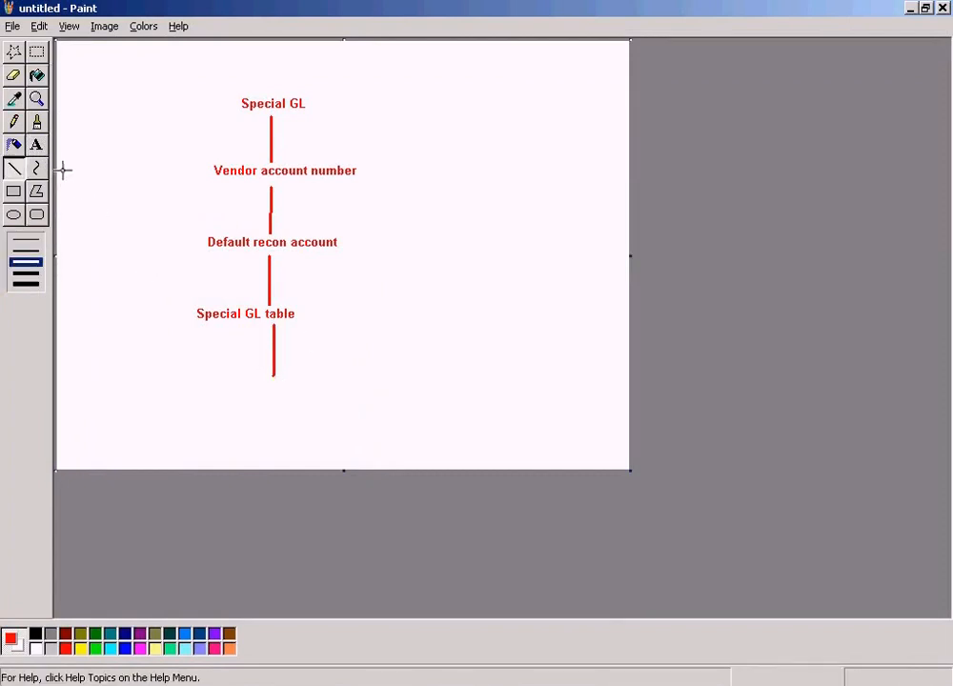
{"action": "left_click", "coordinate": [37, 145]}
{"action": "left_click_drag", "start_coordinate": [197, 363], "coordinate": [377, 397]}
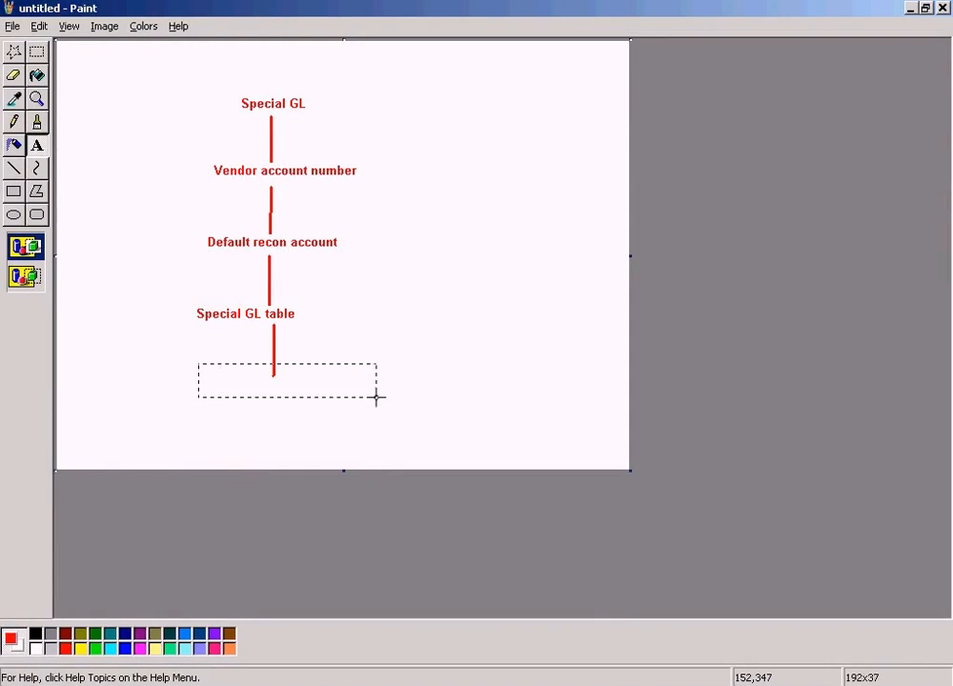
{"action": "type", "text": "Dte"}
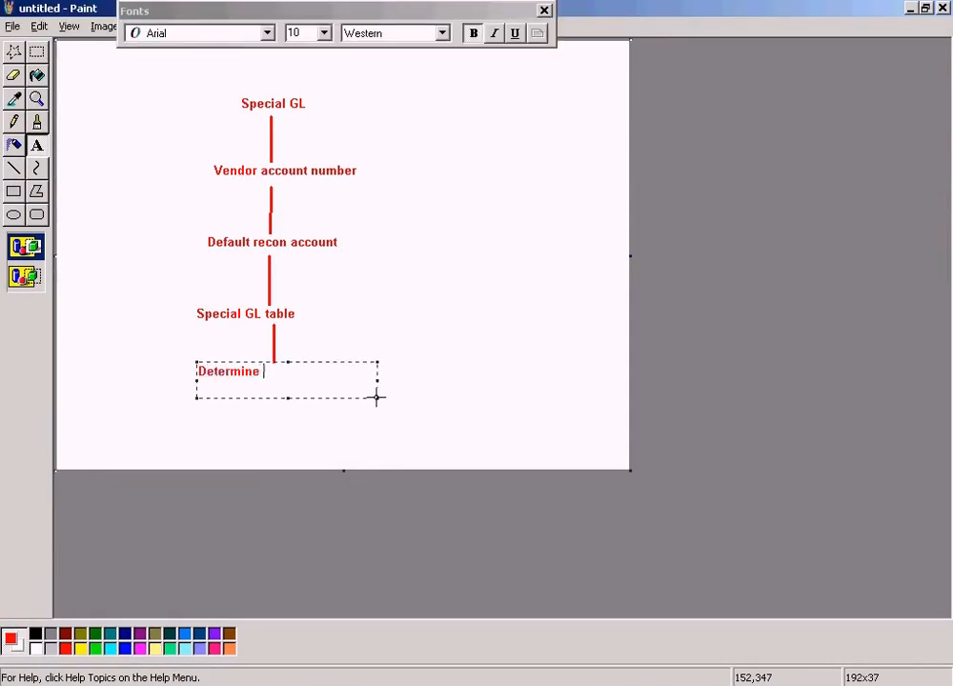
{"action": "type", "text": "GL account"}
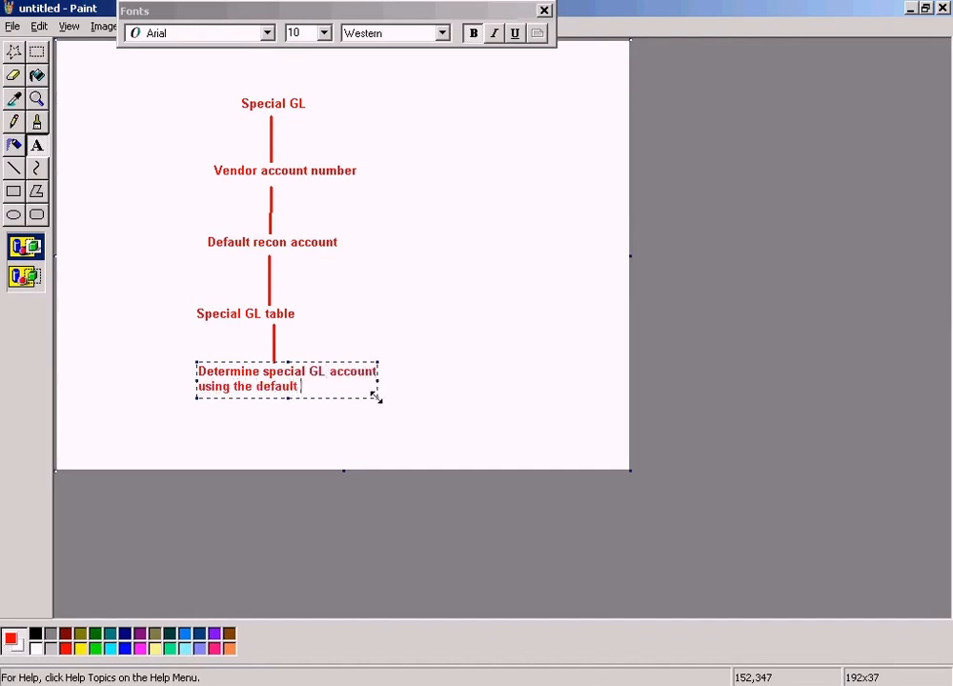
{"action": "type", "text": "con account"}
Step: In SAP, examine the reconciliation account, its assigned special G/L account and the special G/L indicator for Downpayment Made
{"action": "key", "text": "alt+Tab"}
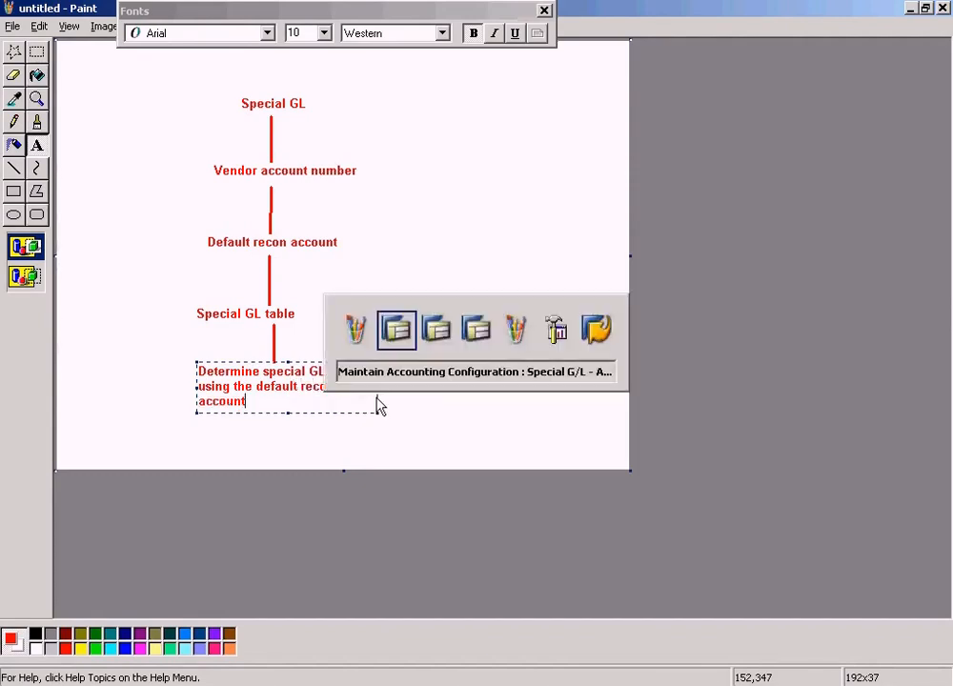
{"action": "left_click", "coordinate": [61, 232]}
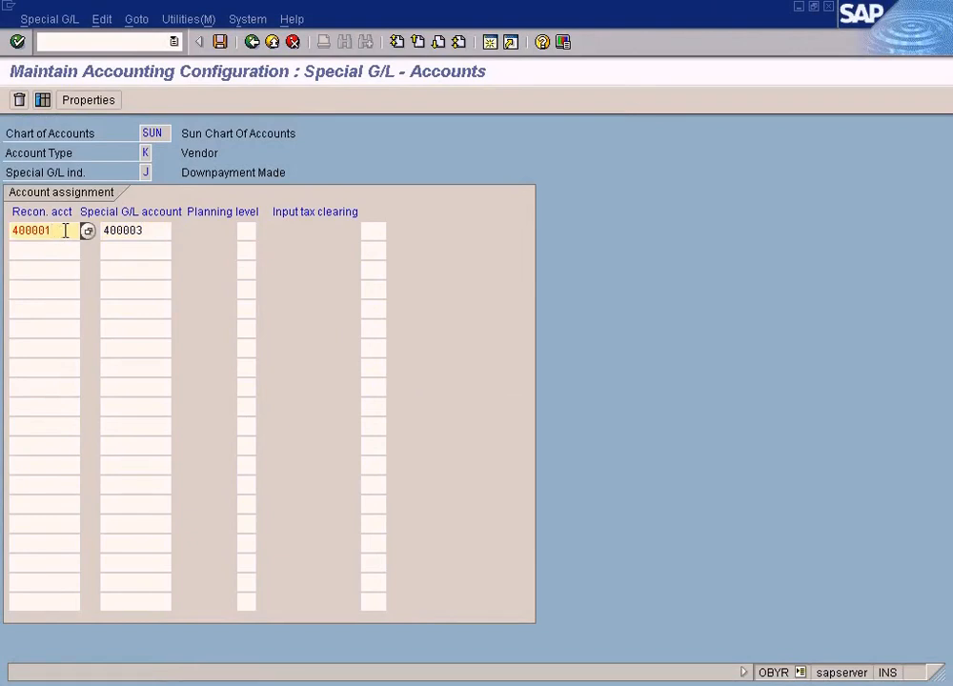
{"action": "left_click_drag", "start_coordinate": [65, 230], "coordinate": [3, 231]}
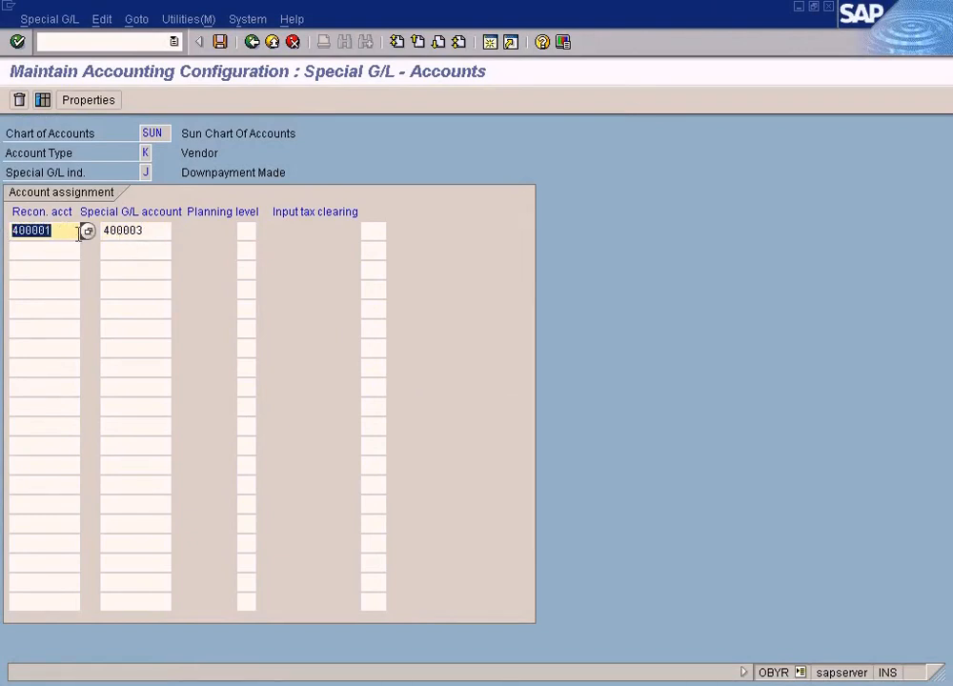
{"action": "left_click_drag", "start_coordinate": [163, 233], "coordinate": [89, 231]}
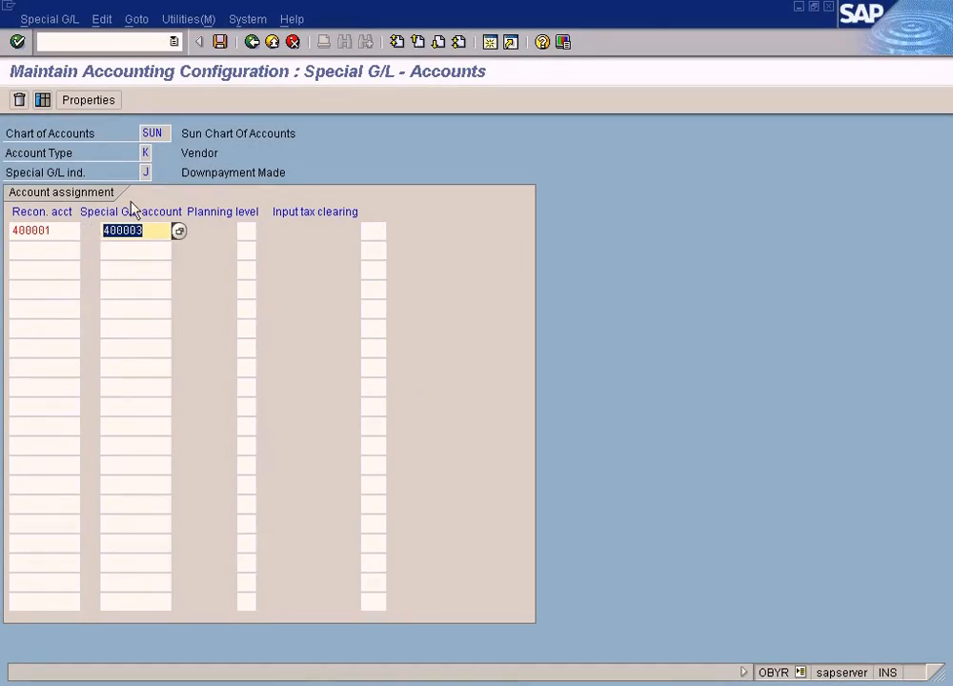
{"action": "left_click", "coordinate": [144, 172]}
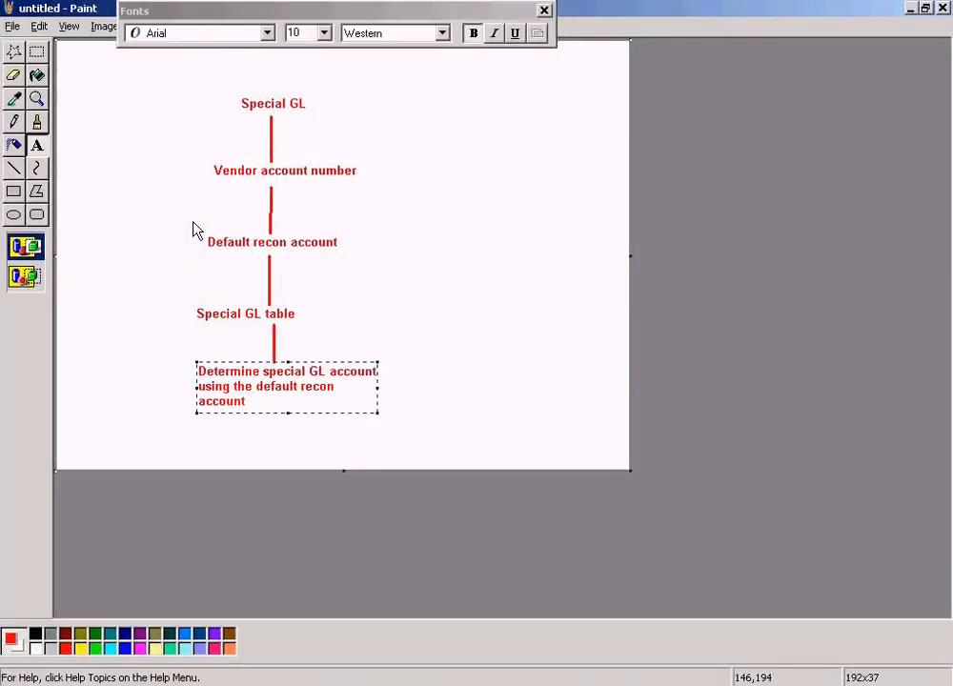
Step: In Paint, finish the last text label and extend the canvas downward to make room below it
{"action": "left_click", "coordinate": [383, 359]}
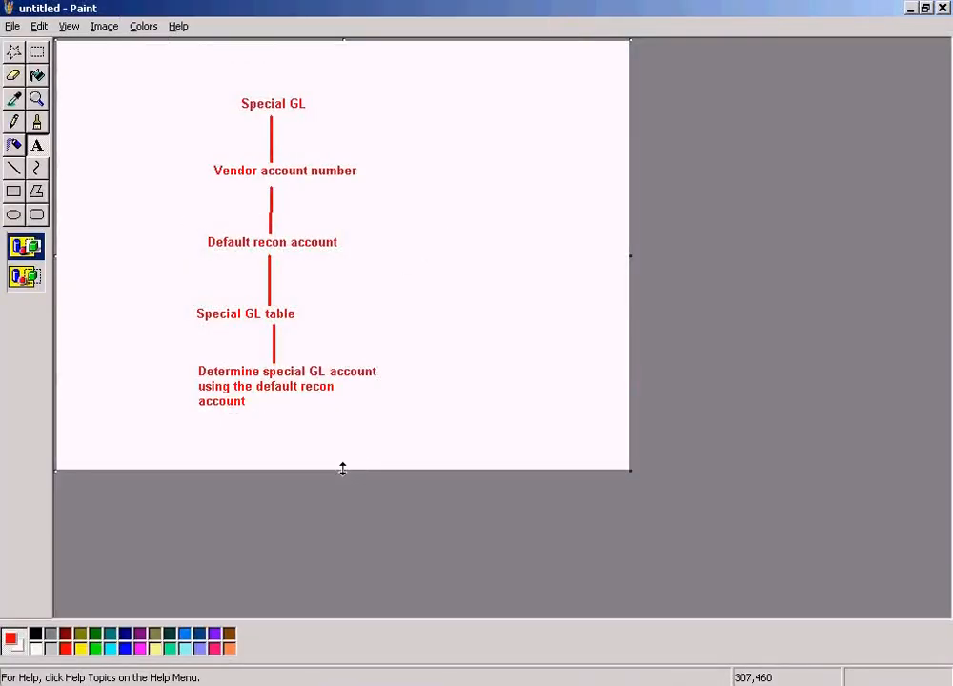
{"action": "left_click_drag", "start_coordinate": [343, 469], "coordinate": [343, 562]}
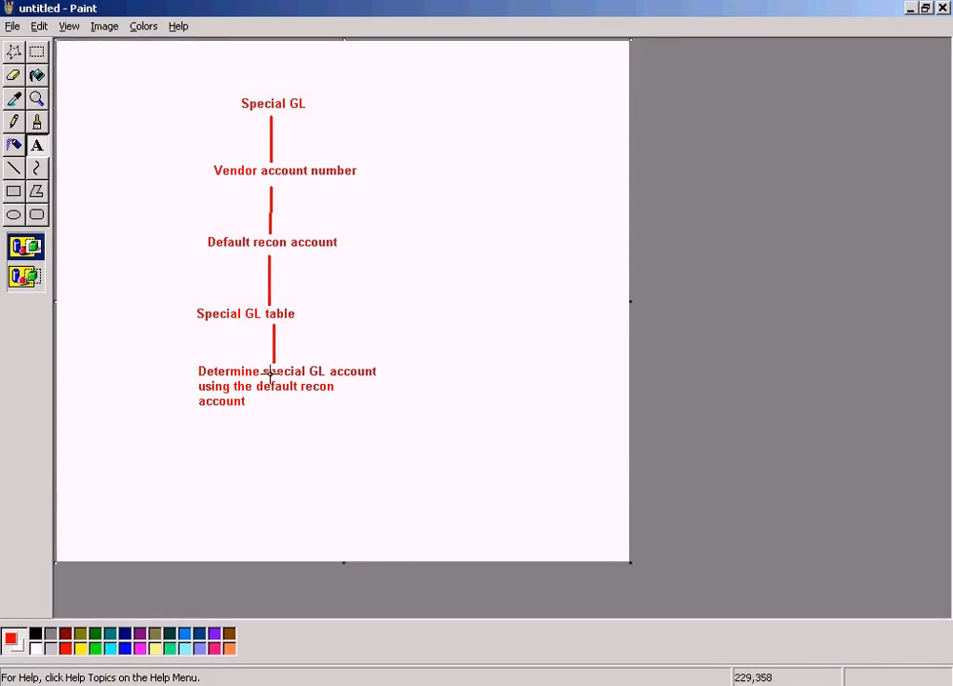
Step: Draw a vertical line below the last label and add the label "Reroute the posting to the special gl account" beneath it
{"action": "left_click", "coordinate": [13, 168]}
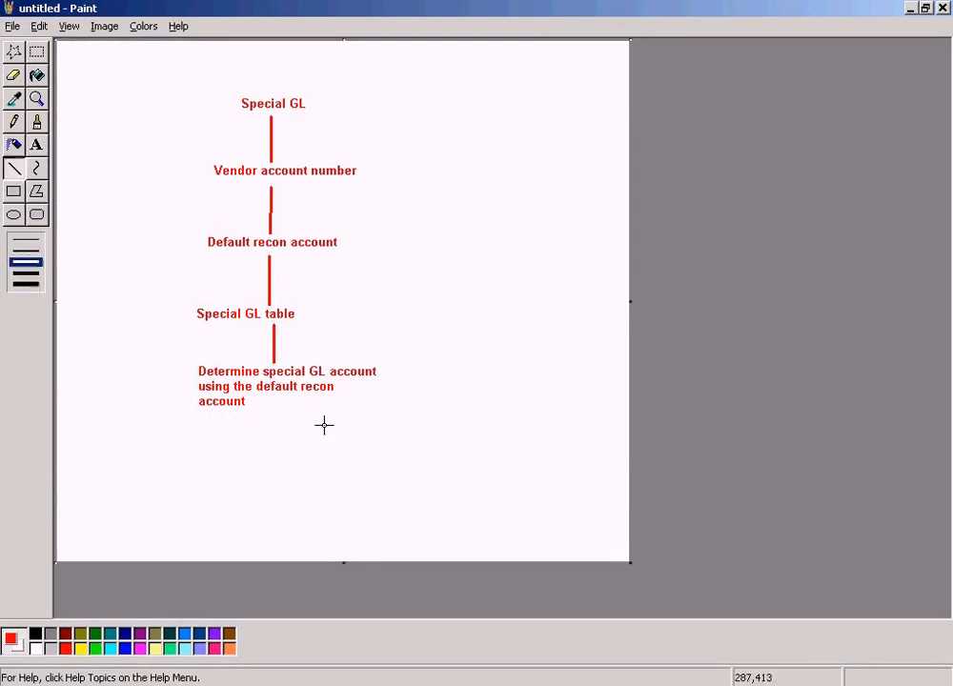
{"action": "left_click_drag", "start_coordinate": [270, 408], "coordinate": [272, 464]}
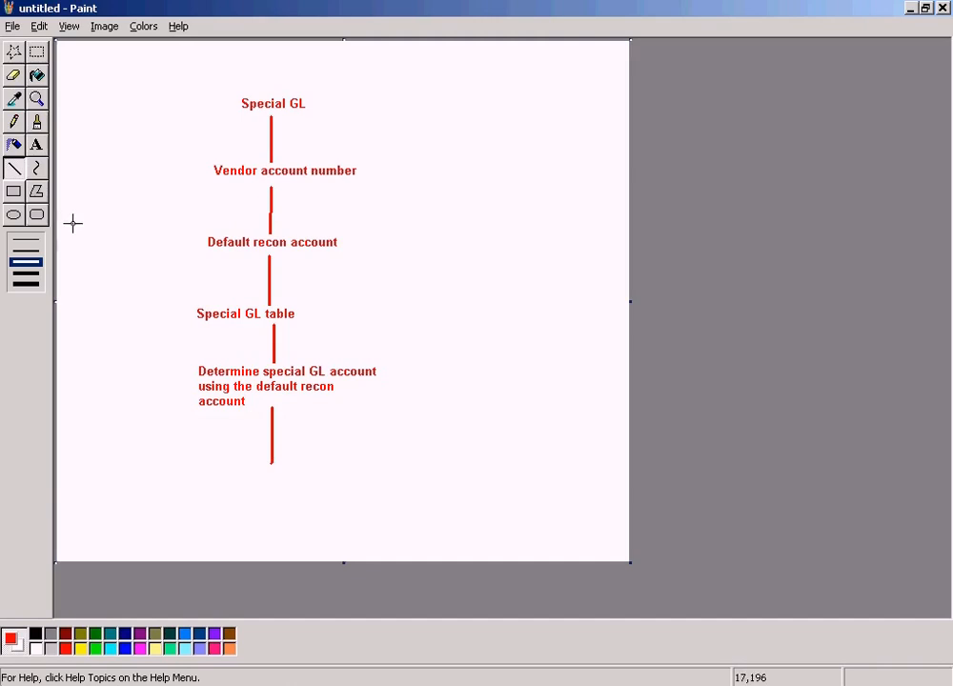
{"action": "left_click", "coordinate": [36, 146]}
{"action": "left_click_drag", "start_coordinate": [188, 464], "coordinate": [399, 494]}
{"action": "type", "text": "Reroute the posti"}
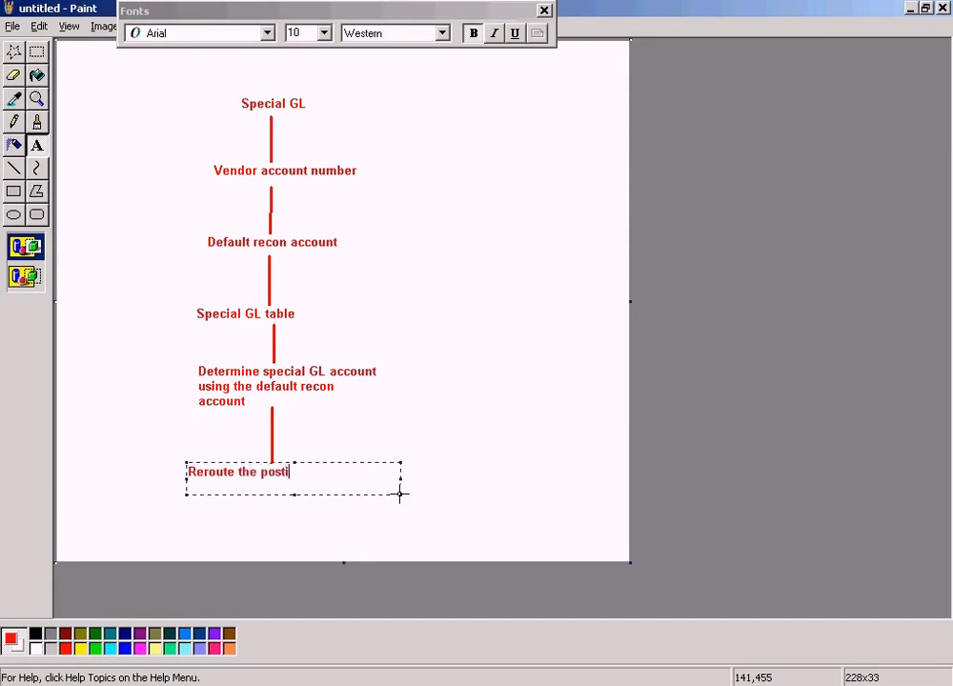
{"action": "type", "text": "special"}
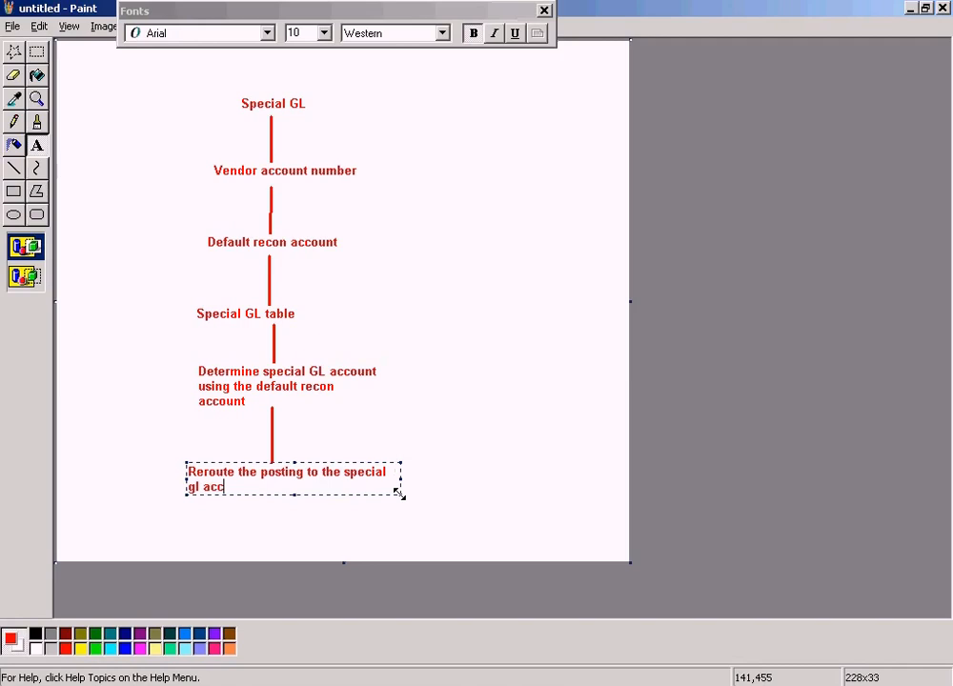
{"action": "left_click", "coordinate": [499, 360]}
Step: Compare the Downpayment Made account assignment in SAP with the finished diagram and the T-accounts in Down Payments Paid.JPG in Paint
{"action": "key", "text": "alt+Tab"}
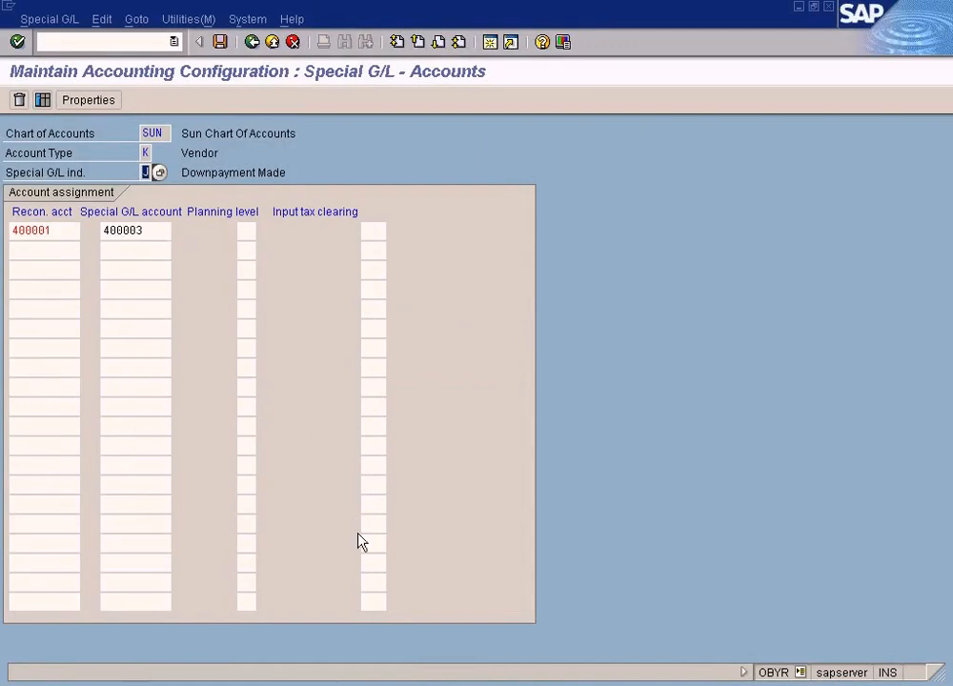
{"action": "key", "text": "alt+Tab"}
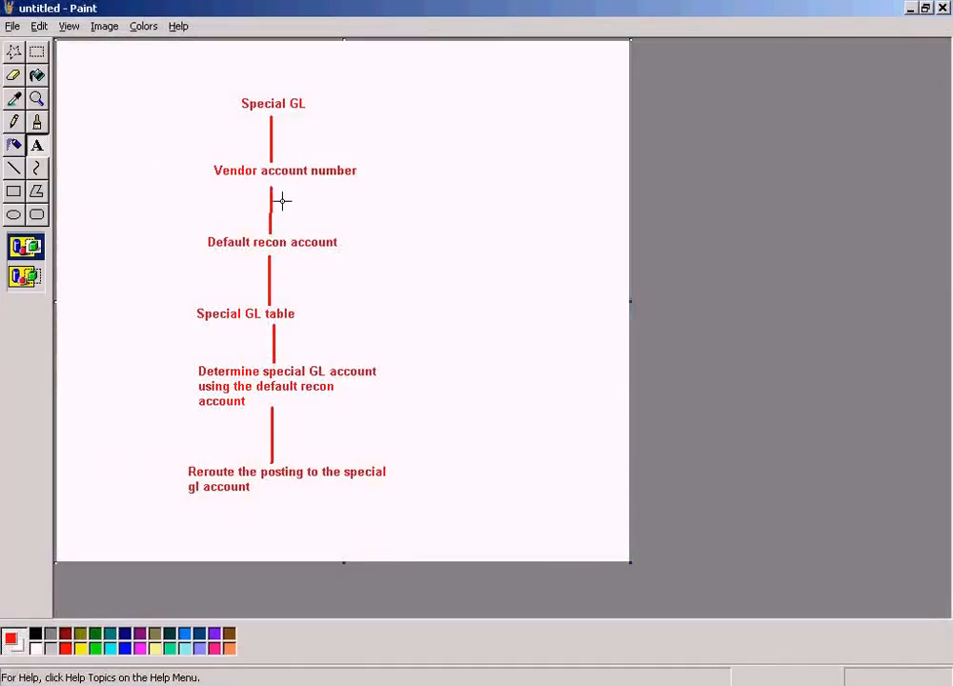
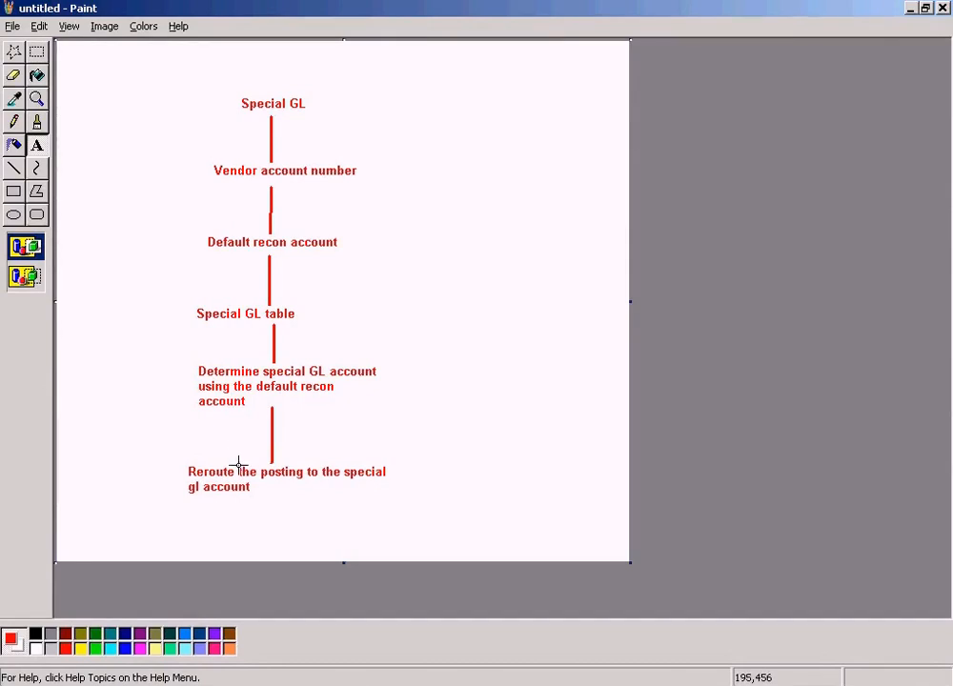
{"action": "key", "text": "alt+Tab"}
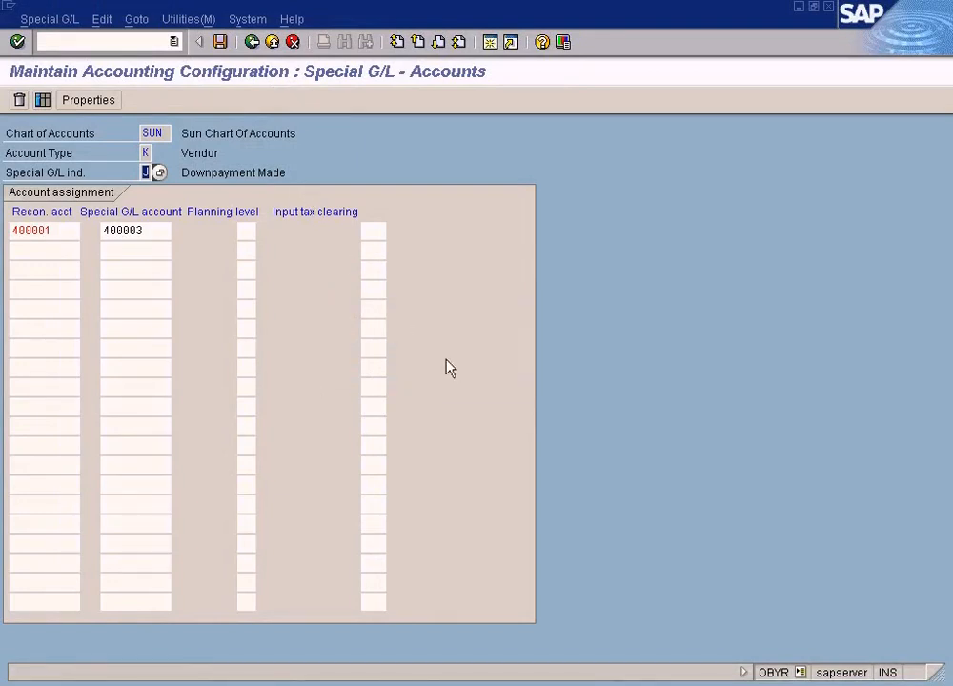
{"action": "left_click", "coordinate": [529, 684]}
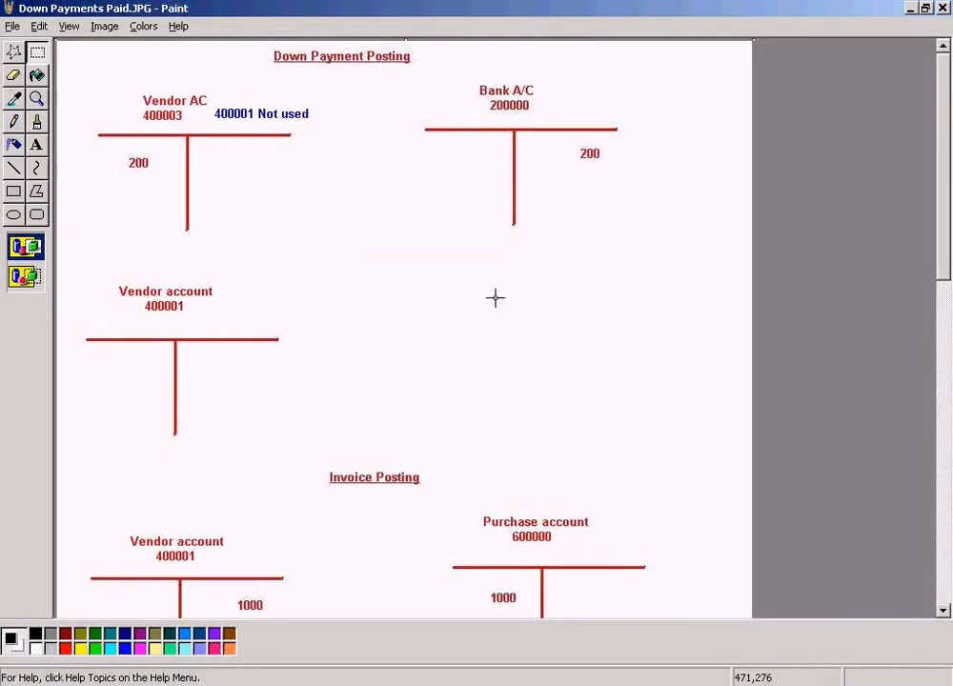
{"action": "scroll", "coordinate": [495, 317], "scroll_direction": "down", "scroll_amount": 3}
{"action": "scroll", "coordinate": [495, 317], "scroll_direction": "up", "scroll_amount": 3}
{"action": "scroll", "coordinate": [304, 364], "scroll_direction": "down", "scroll_amount": 3}
{"action": "scroll", "coordinate": [305, 364], "scroll_direction": "up", "scroll_amount": 1}
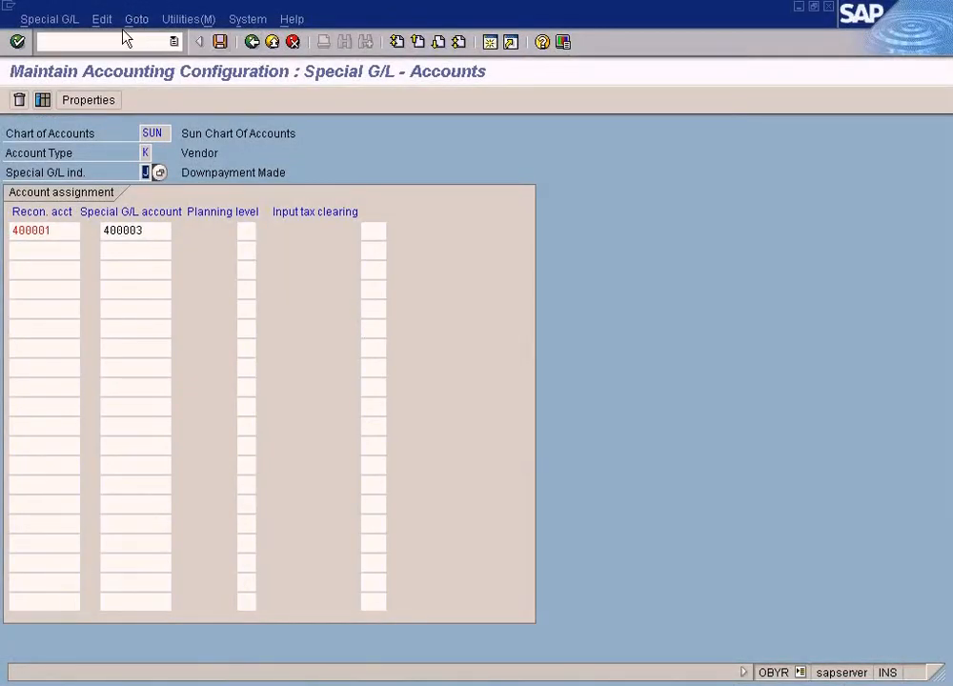
Step: In SAP, leave the configuration with /n and open Display/Change Items (New) for general ledger accounts under Financial Accounting
{"action": "left_click", "coordinate": [121, 40]}
{"action": "type", "text": "/n"}
{"action": "key", "text": "Return"}
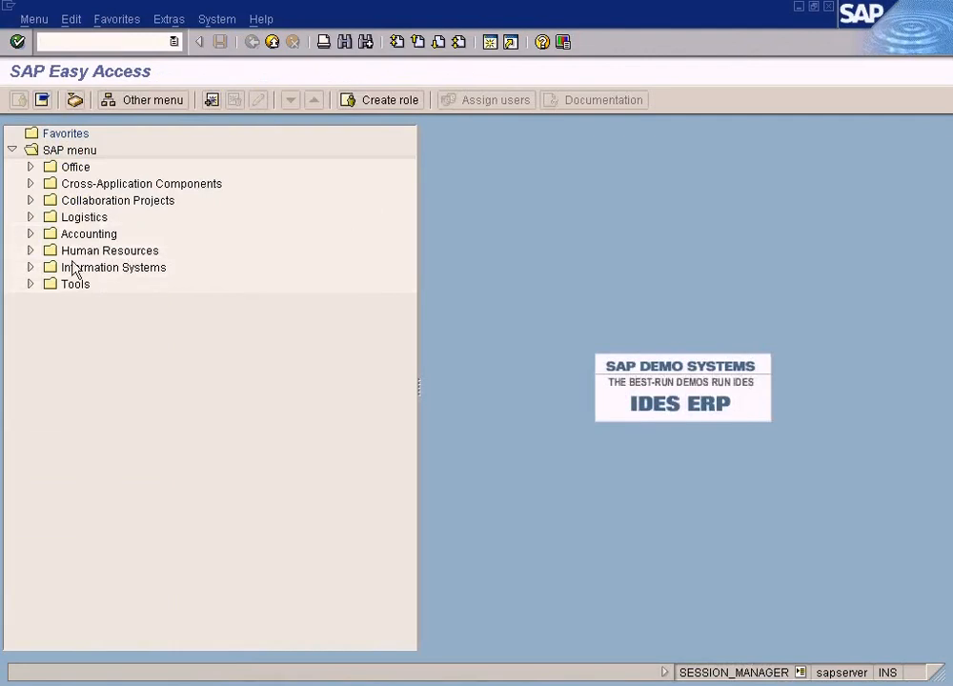
{"action": "left_click", "coordinate": [30, 235]}
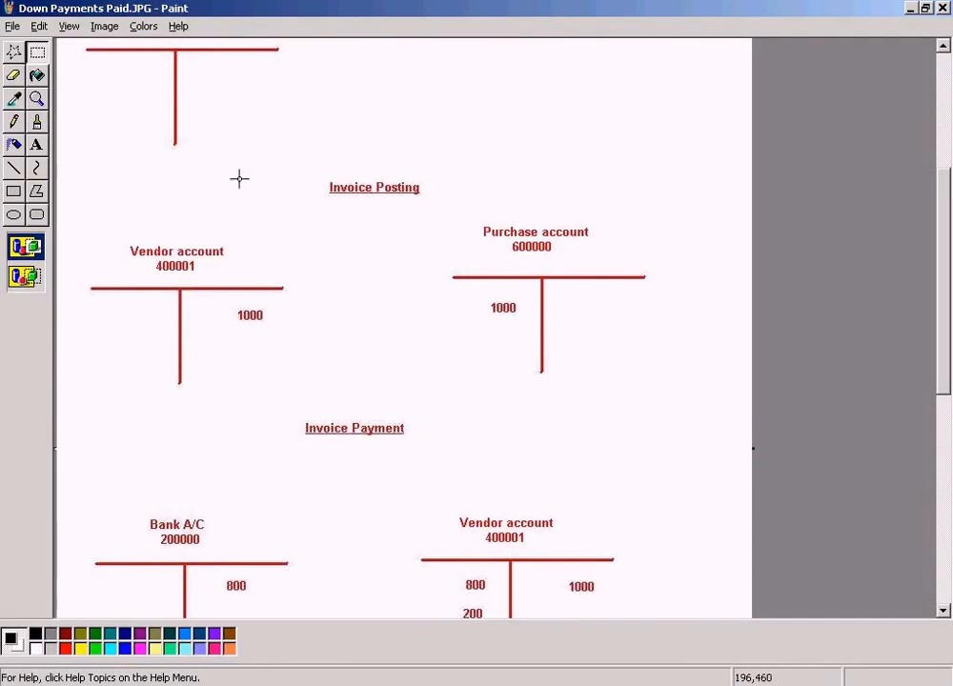
{"action": "scroll", "coordinate": [343, 98], "scroll_direction": "up", "scroll_amount": 6}
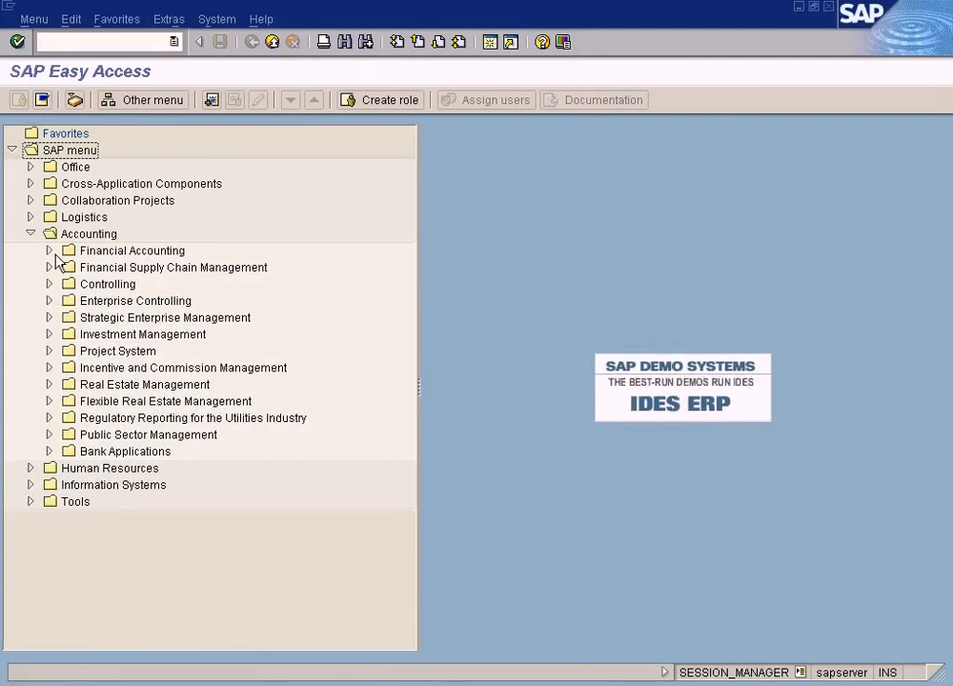
{"action": "left_click", "coordinate": [49, 252]}
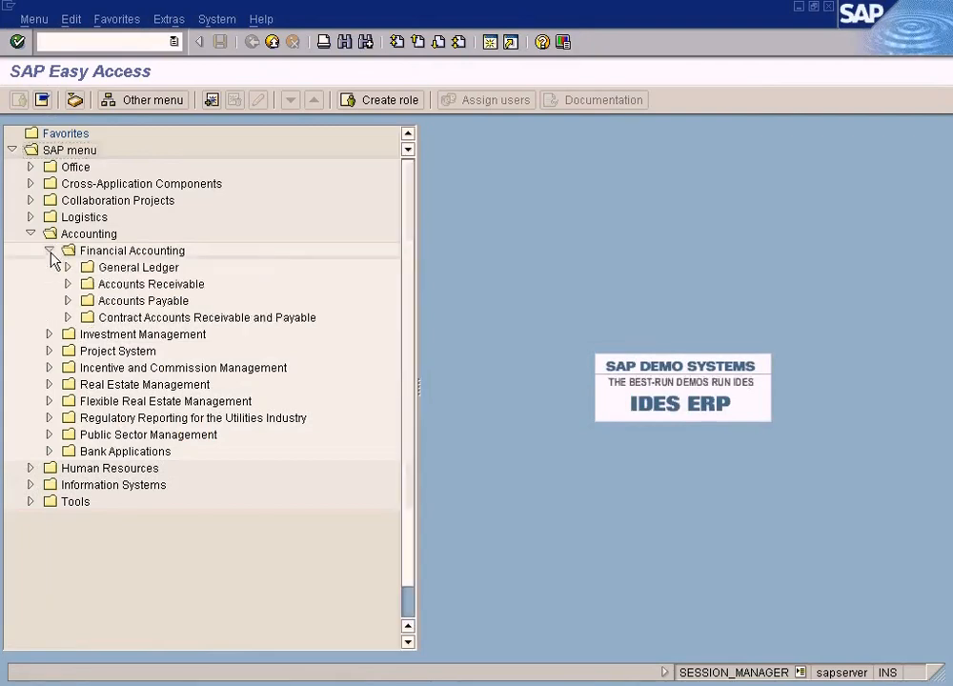
{"action": "left_click", "coordinate": [66, 267]}
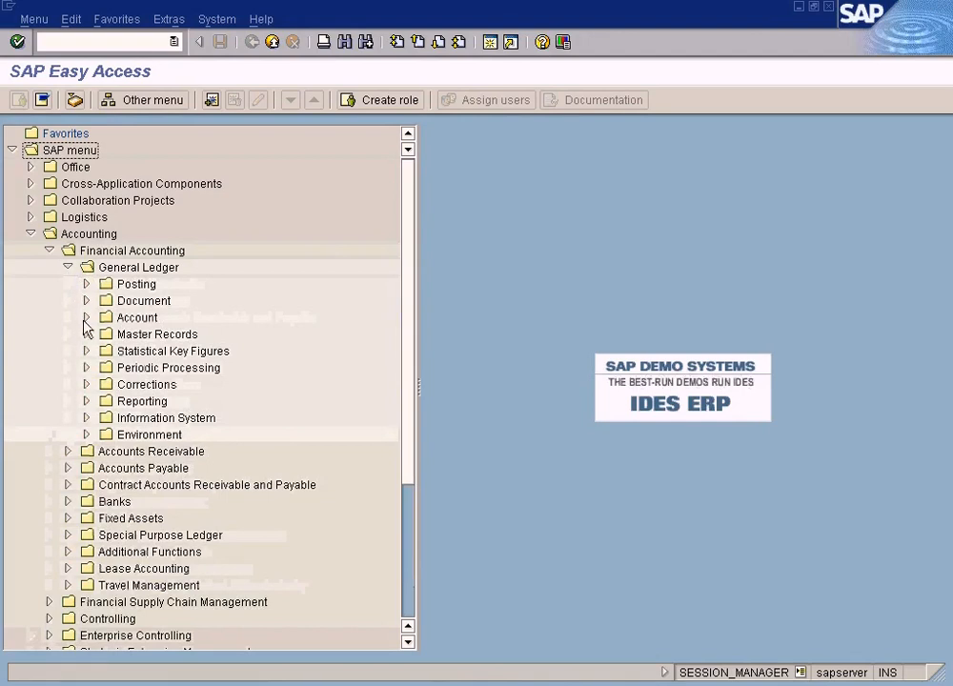
{"action": "left_click", "coordinate": [85, 319]}
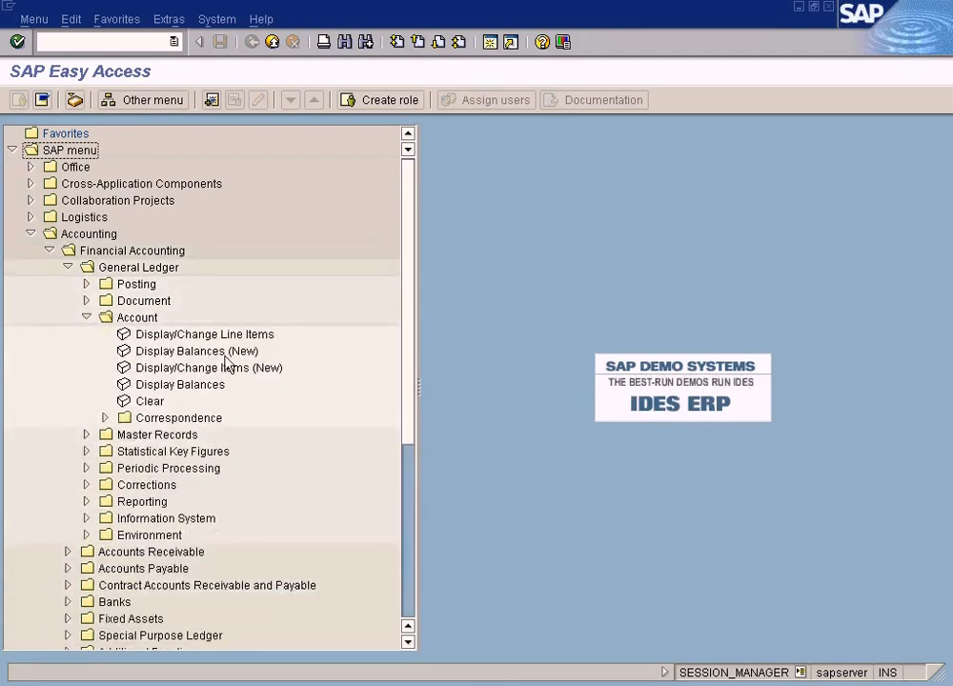
{"action": "left_click", "coordinate": [229, 351]}
{"action": "double_click", "coordinate": [230, 368]}
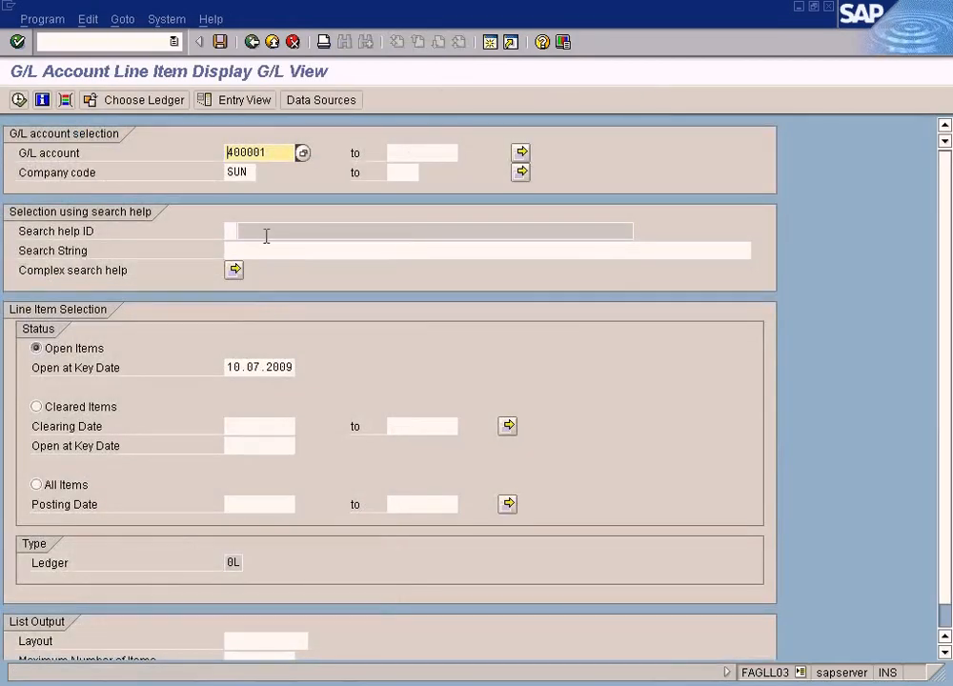
Step: List the line items of the preset Trade Creditors account for company code SUN and look through them
{"action": "left_click", "coordinate": [18, 99]}
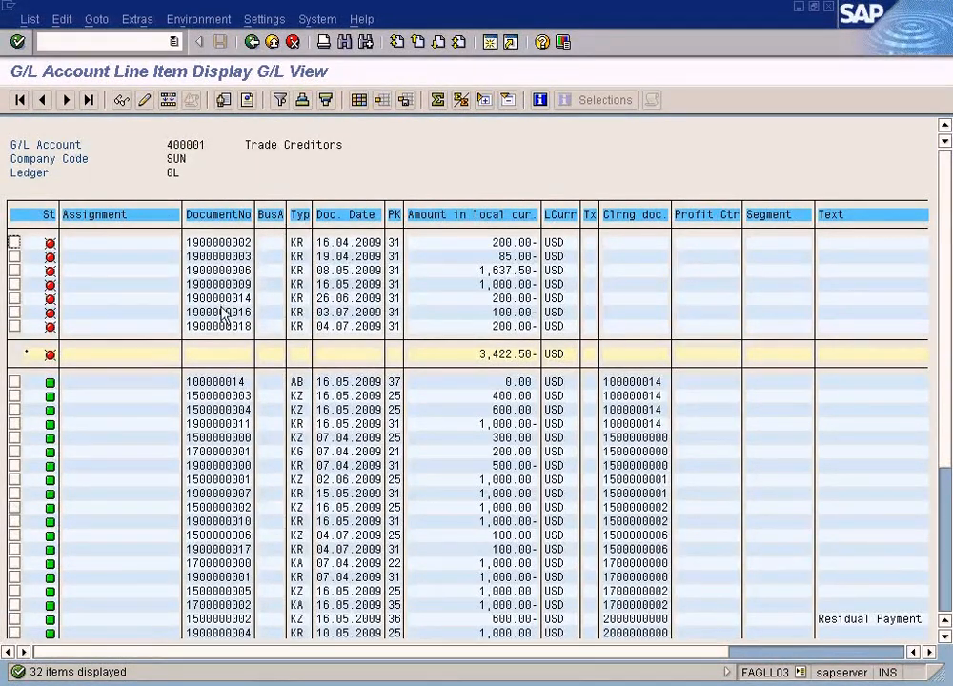
{"action": "scroll", "coordinate": [222, 315], "scroll_direction": "down", "scroll_amount": 5}
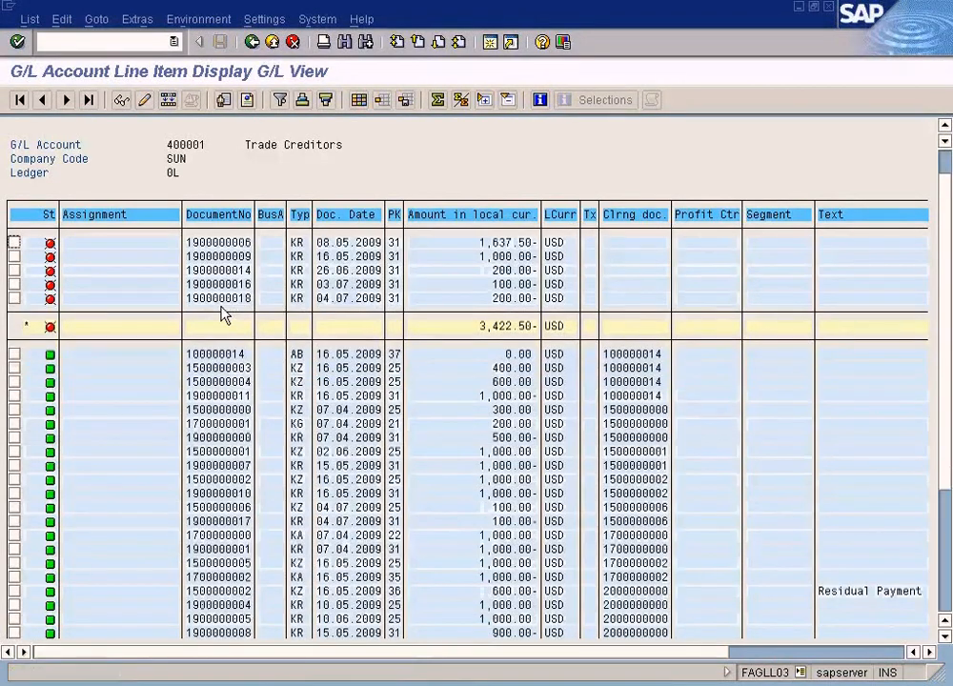
{"action": "scroll", "coordinate": [222, 315], "scroll_direction": "down", "scroll_amount": 2}
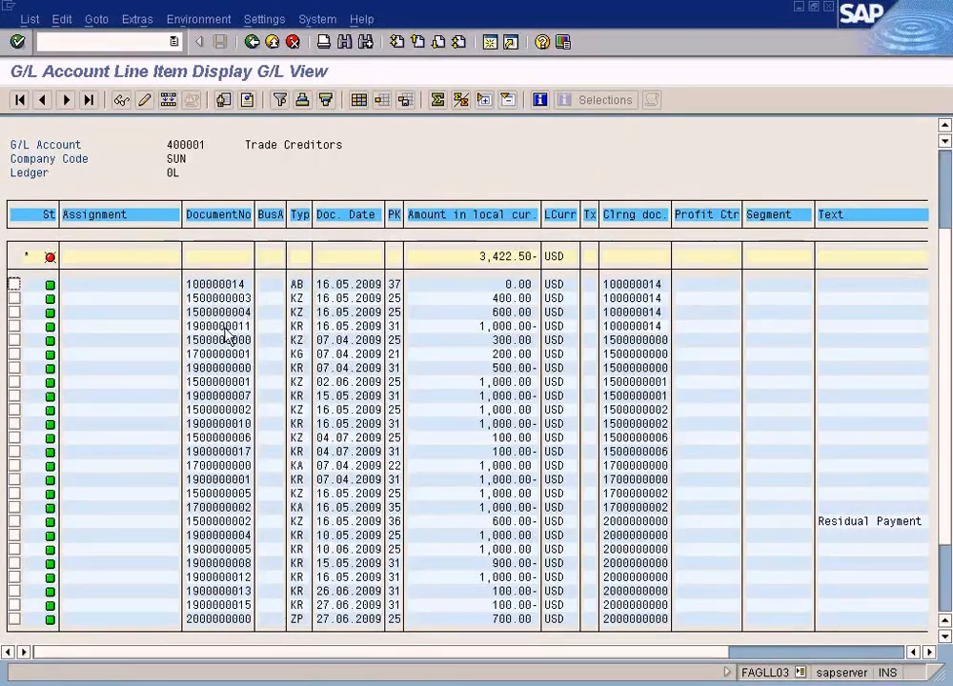
Step: In the other SAP session, display the posted down payment document with FB03 and select its document number
{"action": "left_click", "coordinate": [360, 685]}
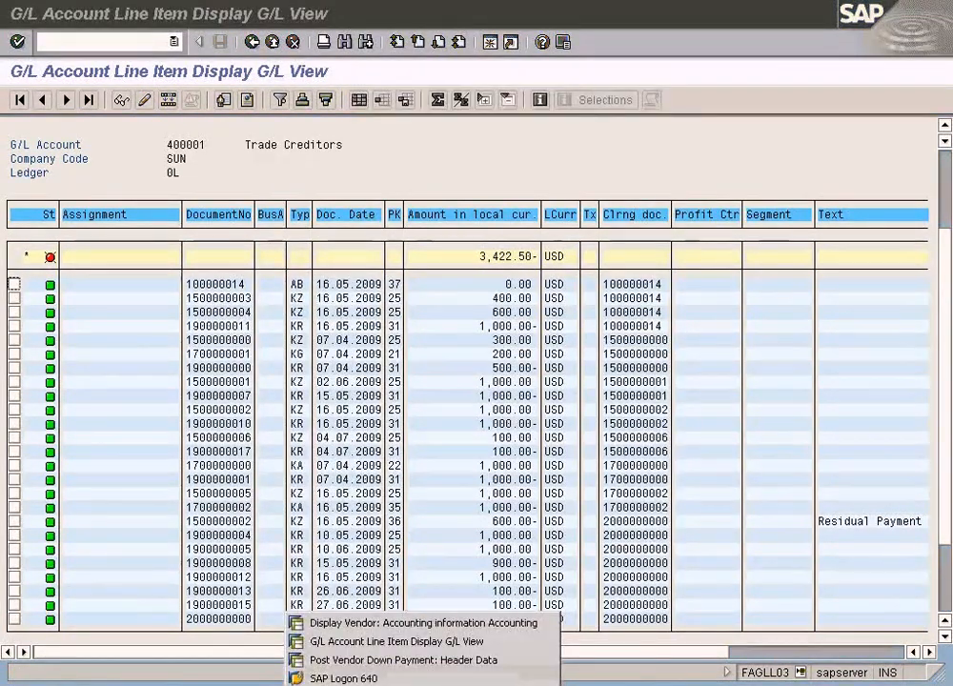
{"action": "left_click", "coordinate": [385, 625]}
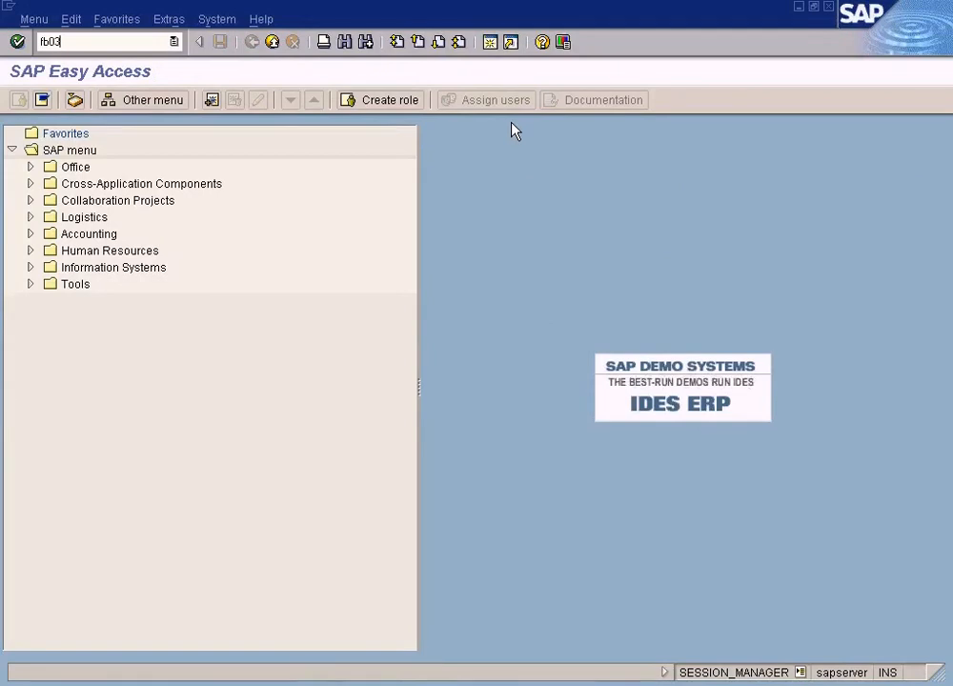
{"action": "key", "text": "Return"}
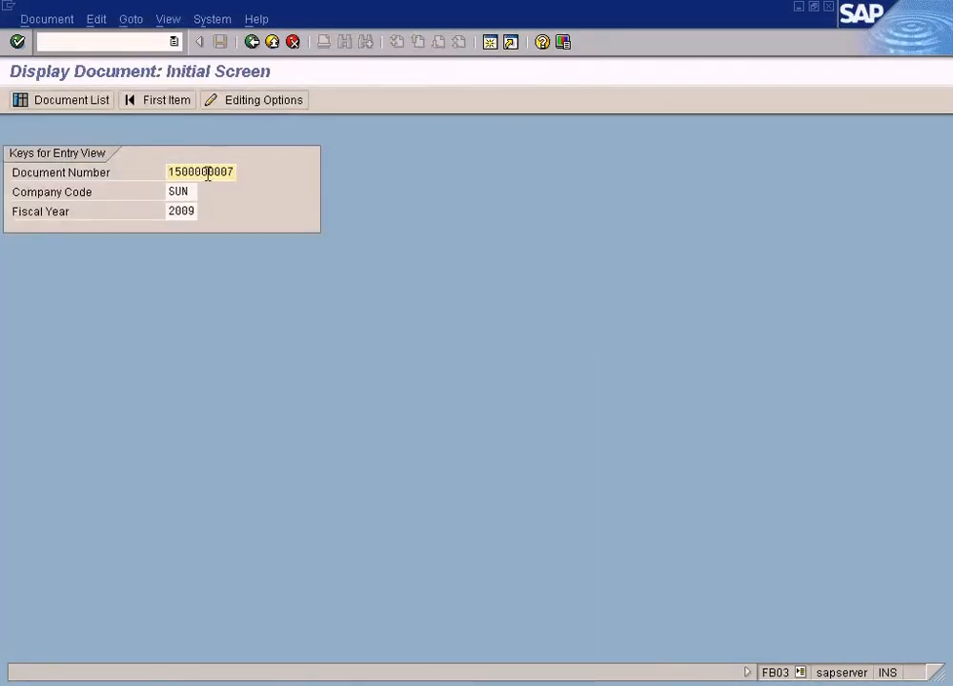
{"action": "left_click_drag", "start_coordinate": [167, 172], "coordinate": [275, 174]}
{"action": "key", "text": "Return"}
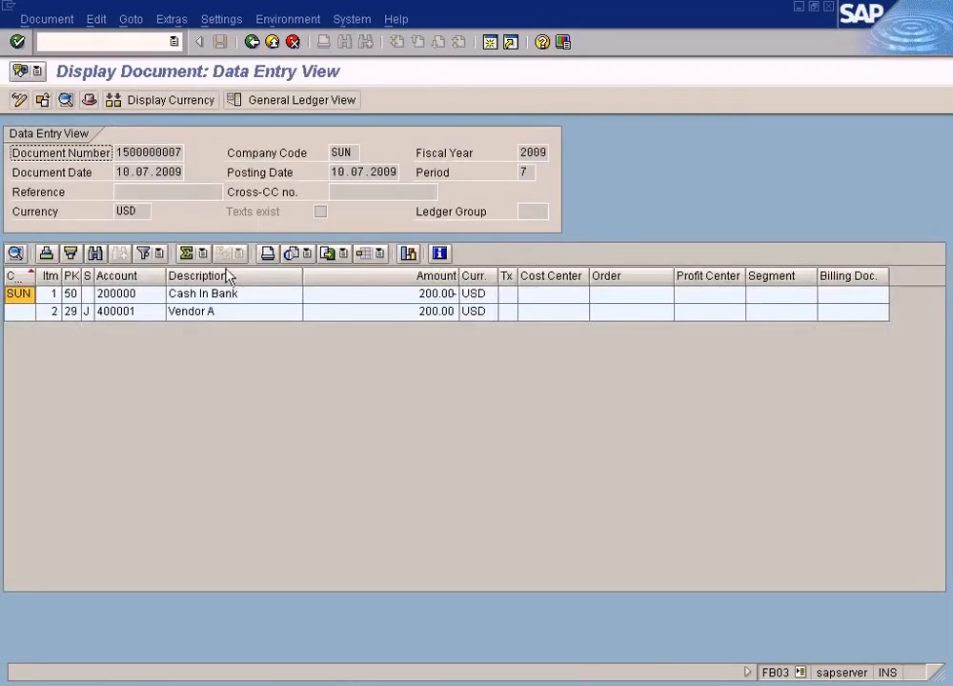
{"action": "left_click", "coordinate": [236, 313]}
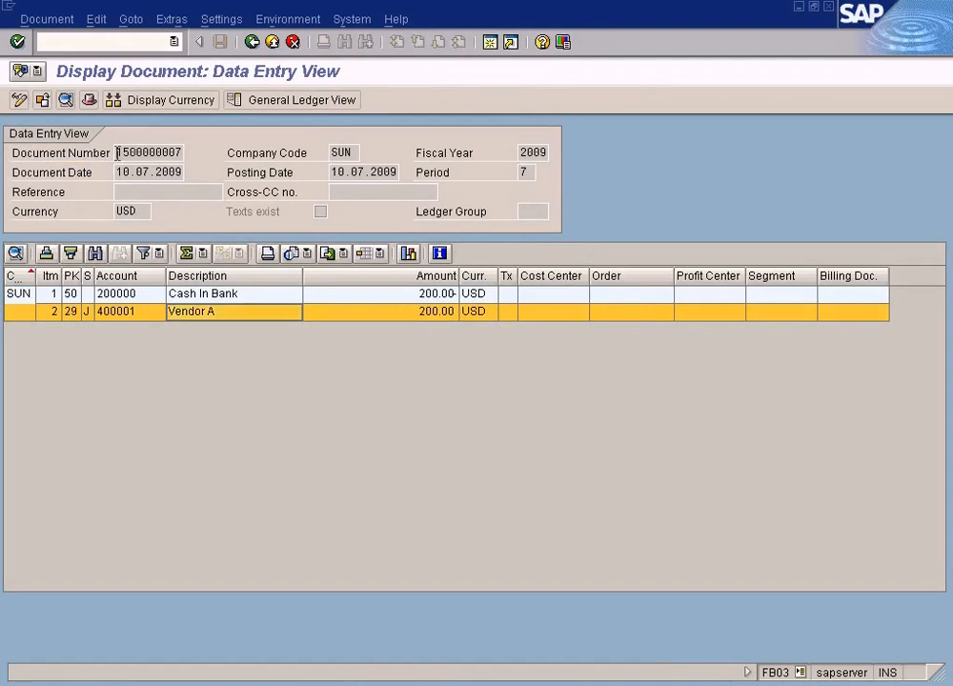
{"action": "double_click", "coordinate": [123, 155]}
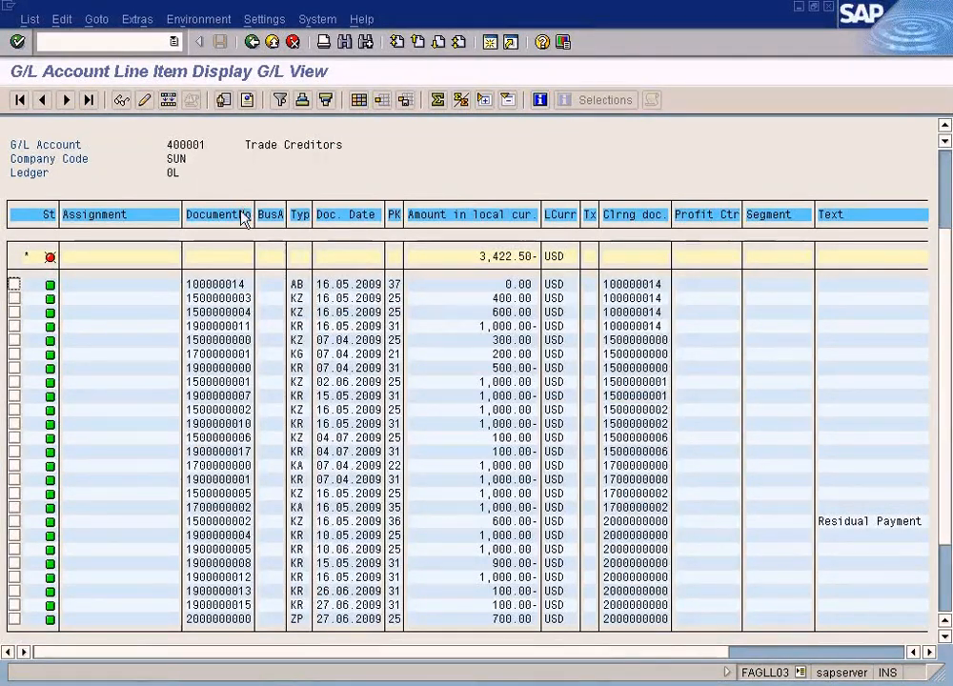
Step: Search the Trade Creditors line items for the down payment's document number, comparing them with the displayed document
{"action": "left_click", "coordinate": [945, 172]}
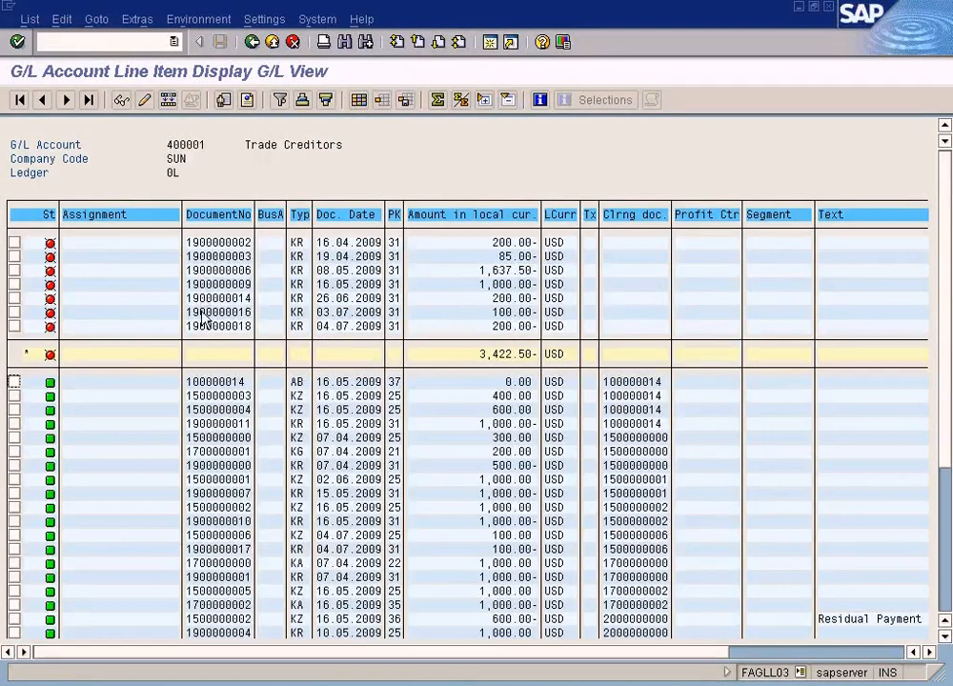
{"action": "key", "text": "alt+Tab"}
{"action": "key", "text": "alt+Tab"}
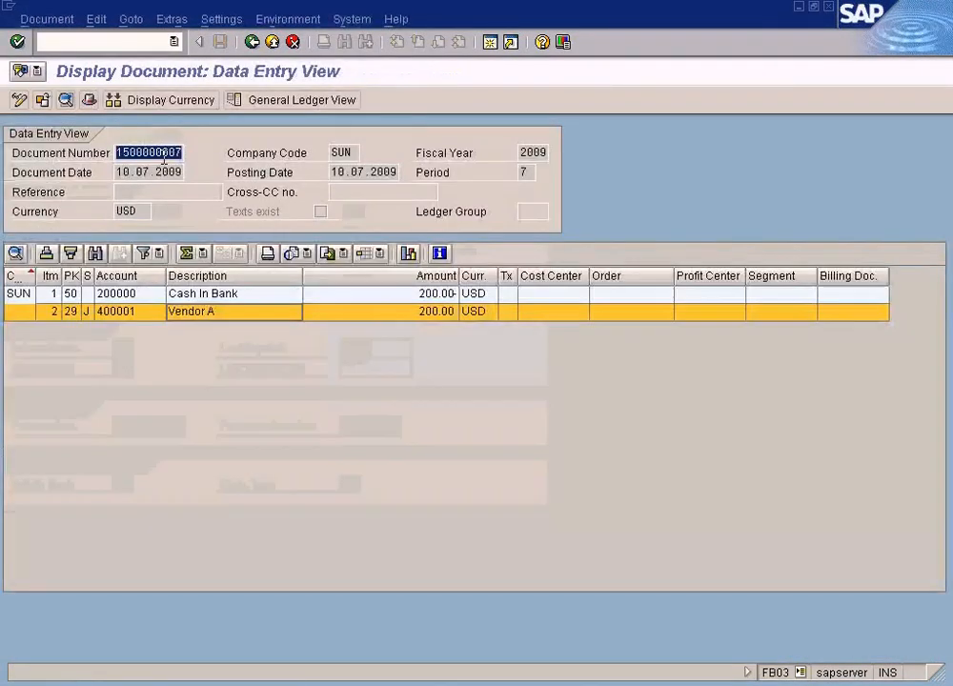
{"action": "key", "text": "alt+Tab"}
{"action": "key", "text": "alt+Tab"}
{"action": "key", "text": "alt+Tab"}
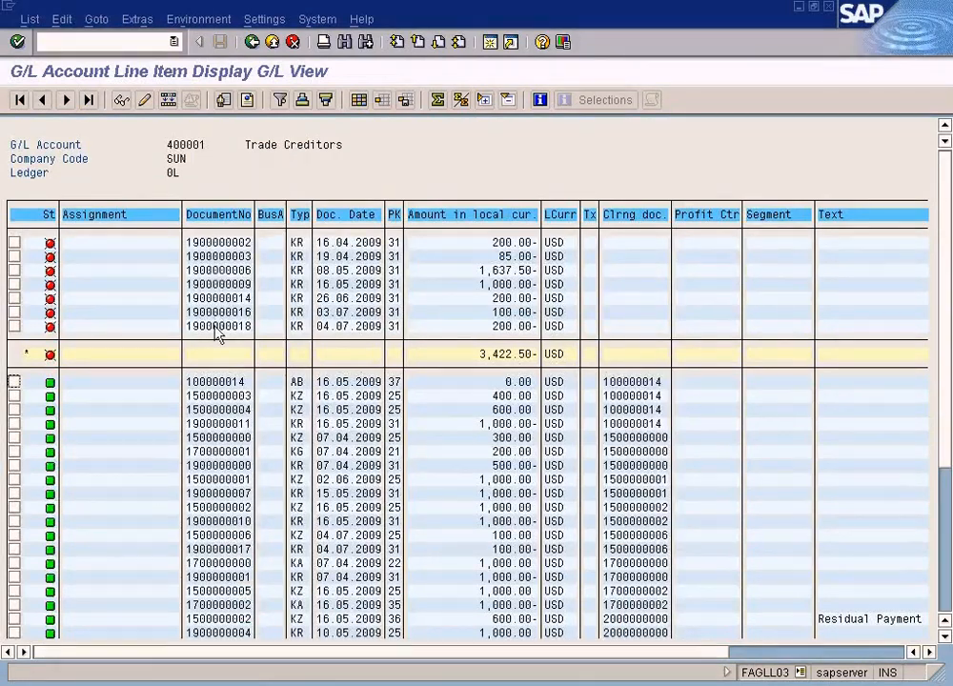
{"action": "scroll", "coordinate": [215, 332], "scroll_direction": "down", "scroll_amount": 3}
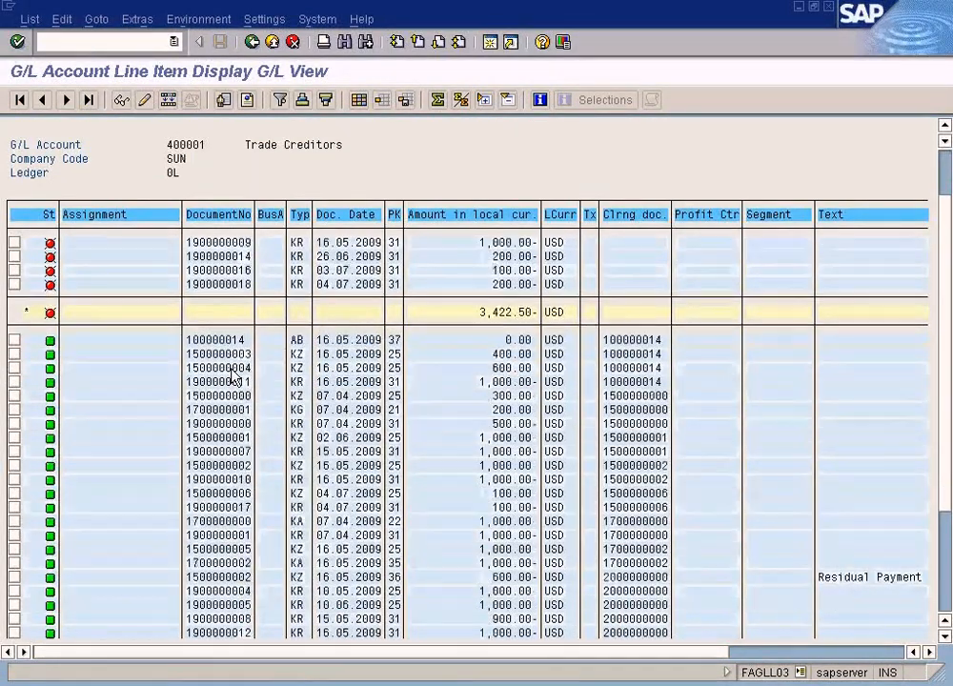
{"action": "scroll", "coordinate": [232, 376], "scroll_direction": "down", "scroll_amount": 4}
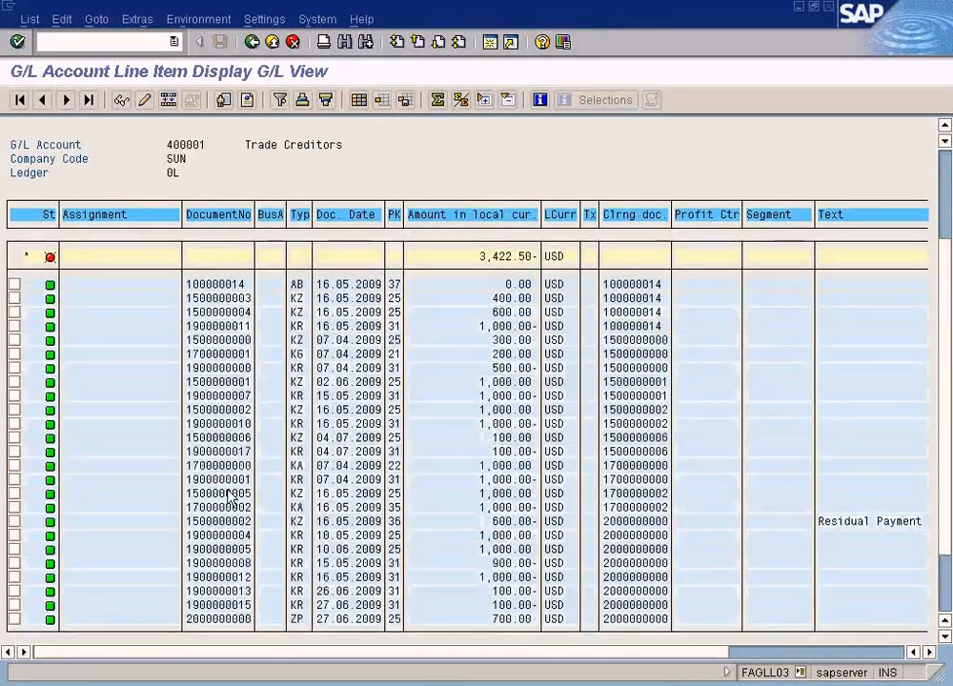
{"action": "scroll", "coordinate": [231, 494], "scroll_direction": "down", "scroll_amount": 3}
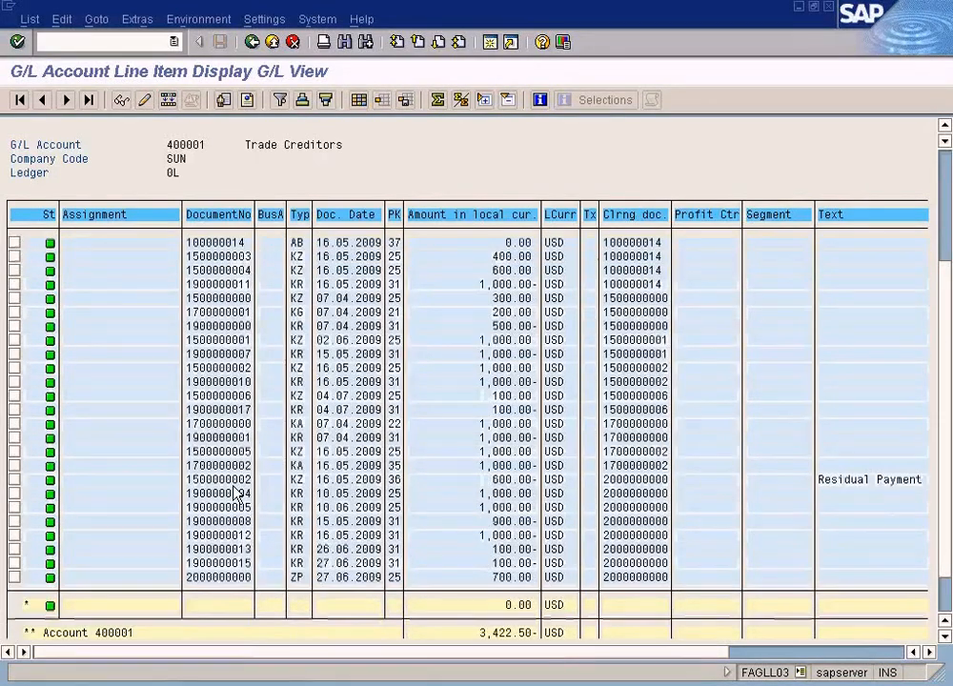
{"action": "scroll", "coordinate": [233, 492], "scroll_direction": "down", "scroll_amount": 3}
{"action": "left_click", "coordinate": [943, 171]}
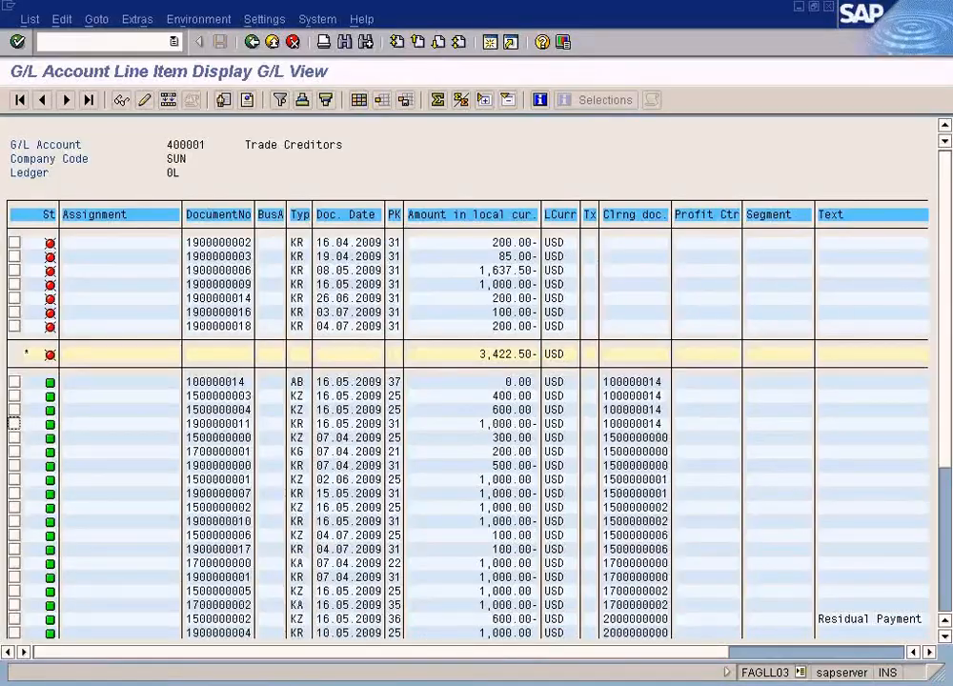
Step: Switch to Paint and examine the empty vendor T-account and the Invoice Posting section of the down payment diagram
{"action": "left_click", "coordinate": [534, 684]}
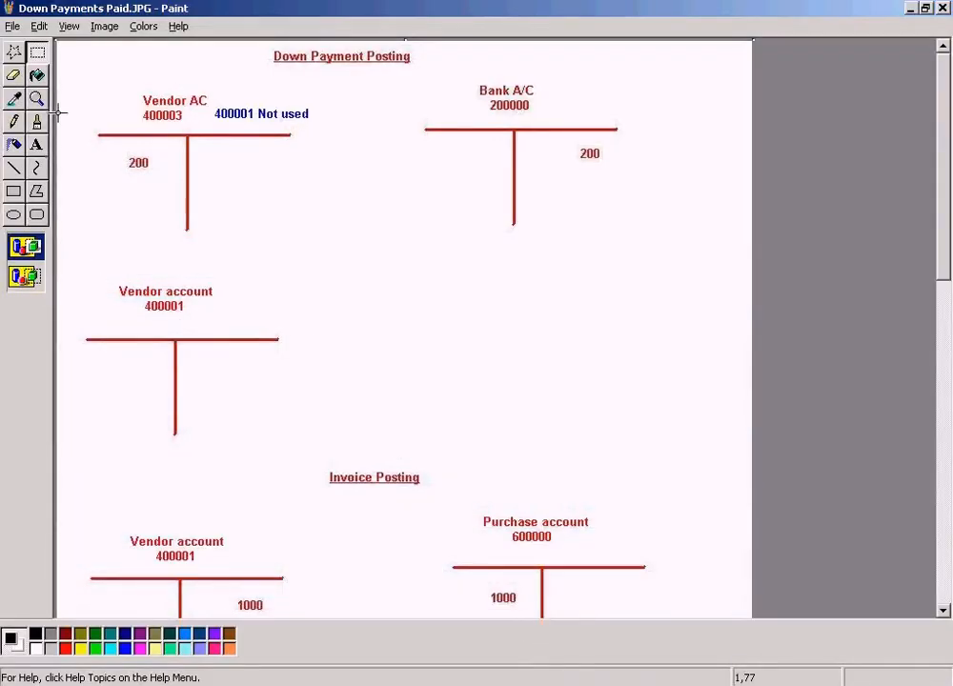
{"action": "mouse_move", "coordinate": [87, 269]}
{"action": "left_mouse_down"}
{"action": "mouse_move", "coordinate": [136, 340]}
{"action": "mouse_move", "coordinate": [390, 433]}
{"action": "left_mouse_up"}
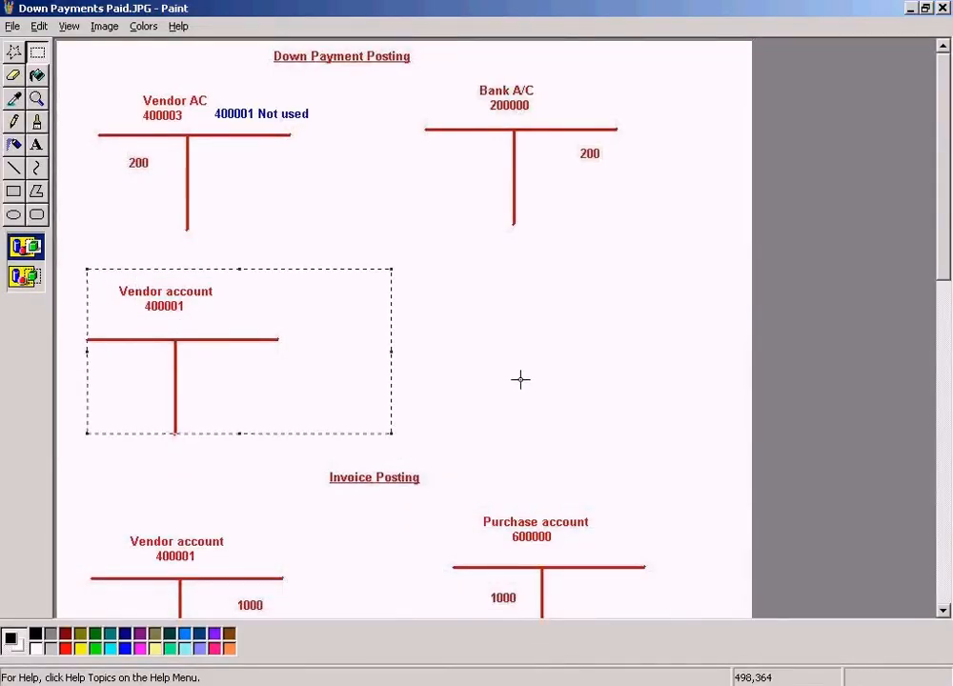
{"action": "scroll", "coordinate": [521, 380], "scroll_direction": "down", "scroll_amount": 5}
Step: In SAP, leave the document display with /n and open Invoice entry under Accounts Payable > Document Entry
{"action": "left_click", "coordinate": [553, 683]}
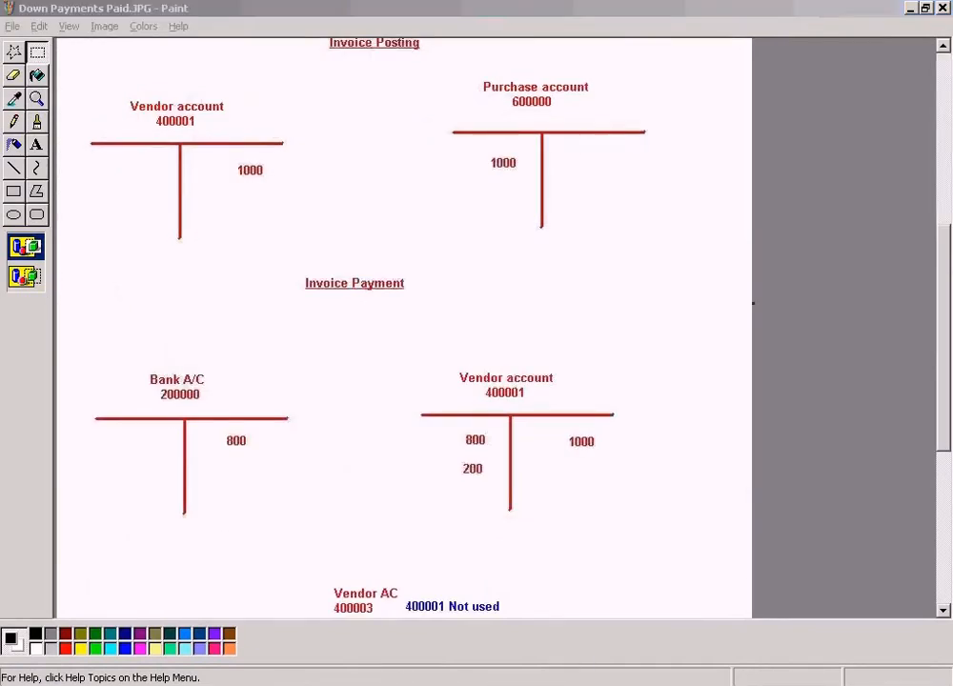
{"action": "left_click", "coordinate": [375, 606]}
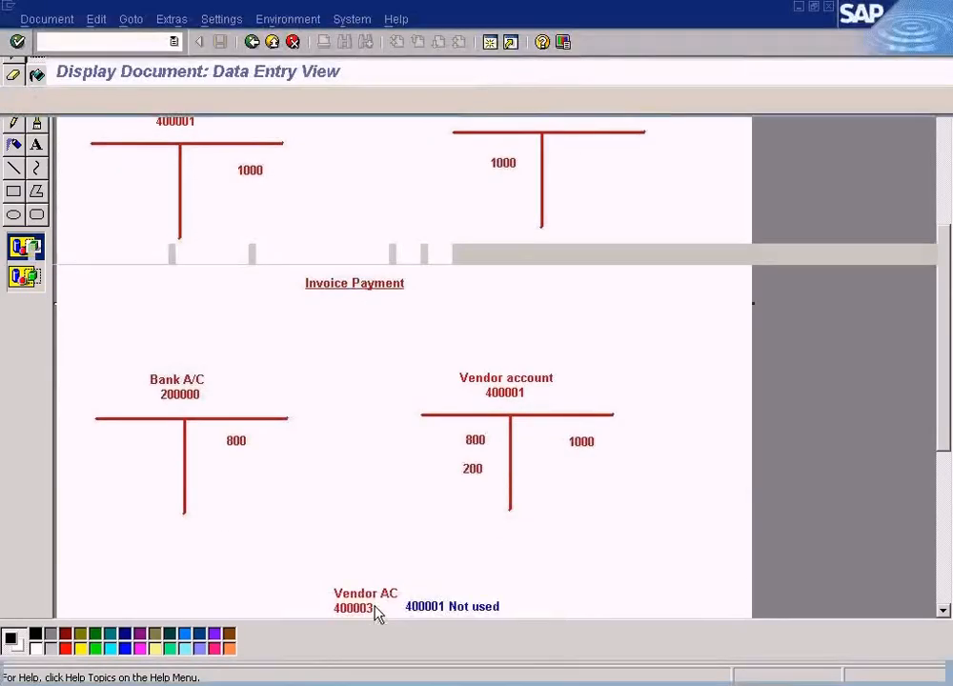
{"action": "left_click", "coordinate": [143, 40]}
{"action": "type", "text": "/n"}
{"action": "key", "text": "Return"}
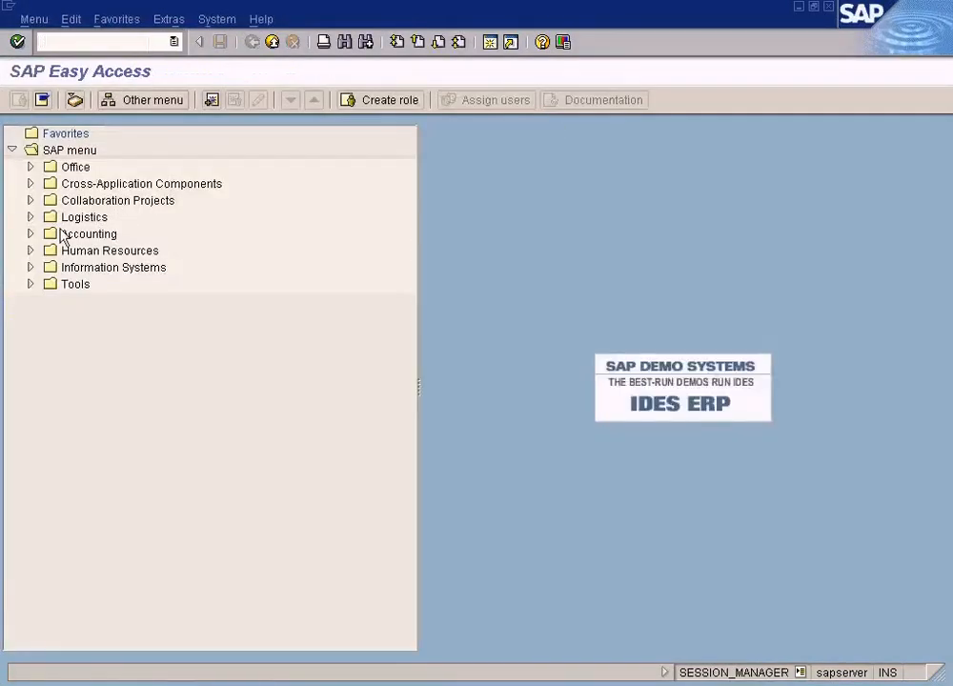
{"action": "left_click", "coordinate": [31, 234]}
{"action": "left_click", "coordinate": [48, 250]}
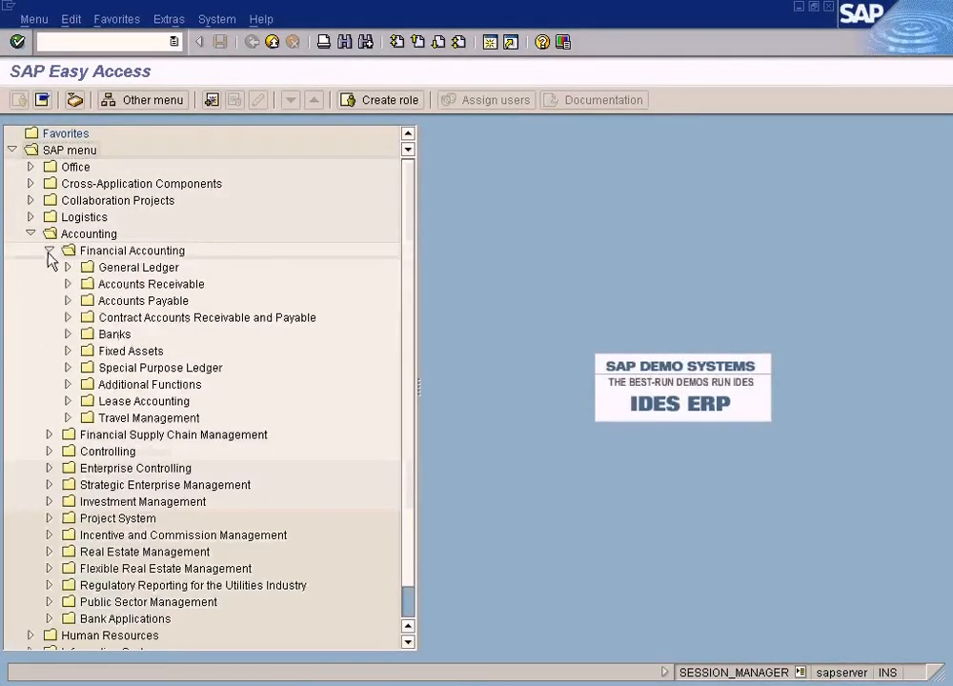
{"action": "left_click", "coordinate": [68, 300]}
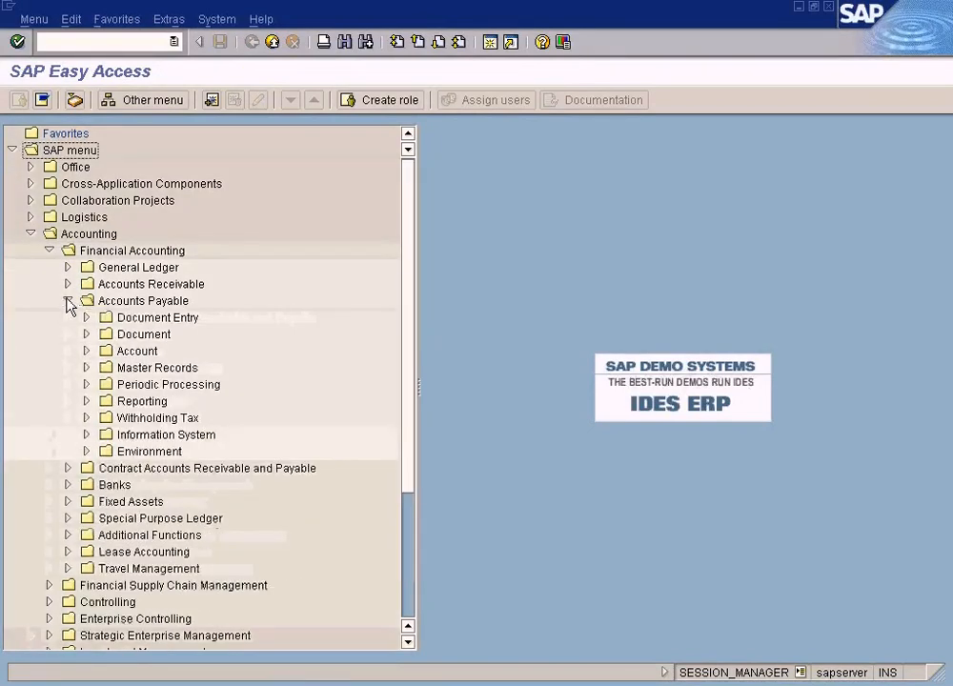
{"action": "left_click", "coordinate": [87, 318]}
{"action": "left_click", "coordinate": [153, 335]}
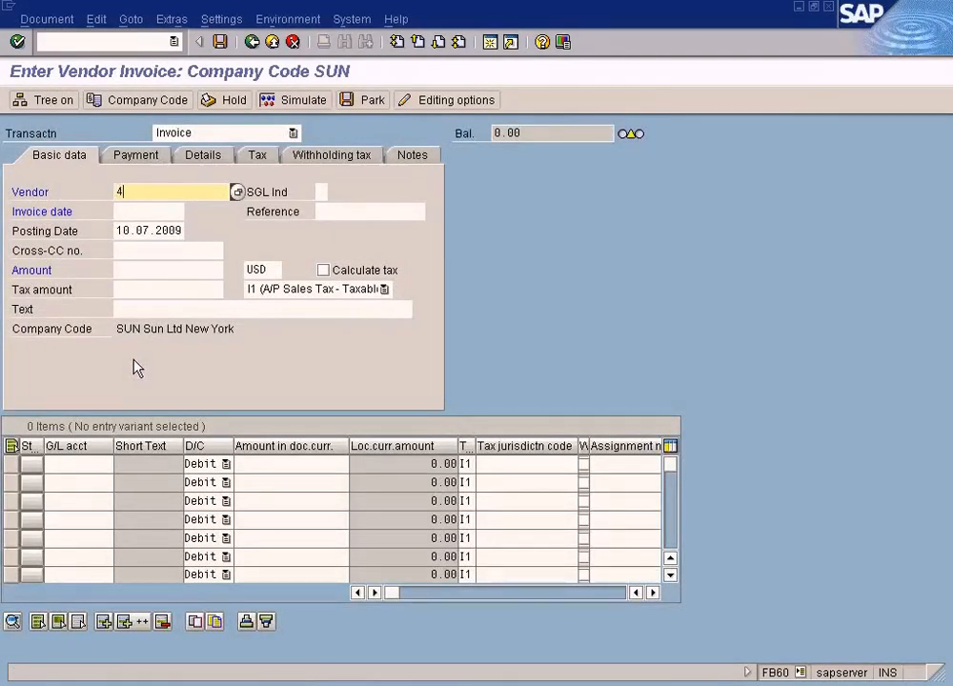
Step: Fill in the invoice's basic data with Vendor A's account number, invoice date 10.07.2009, amount 1000 USD and a blank tax code
{"action": "key", "text": "Tab"}
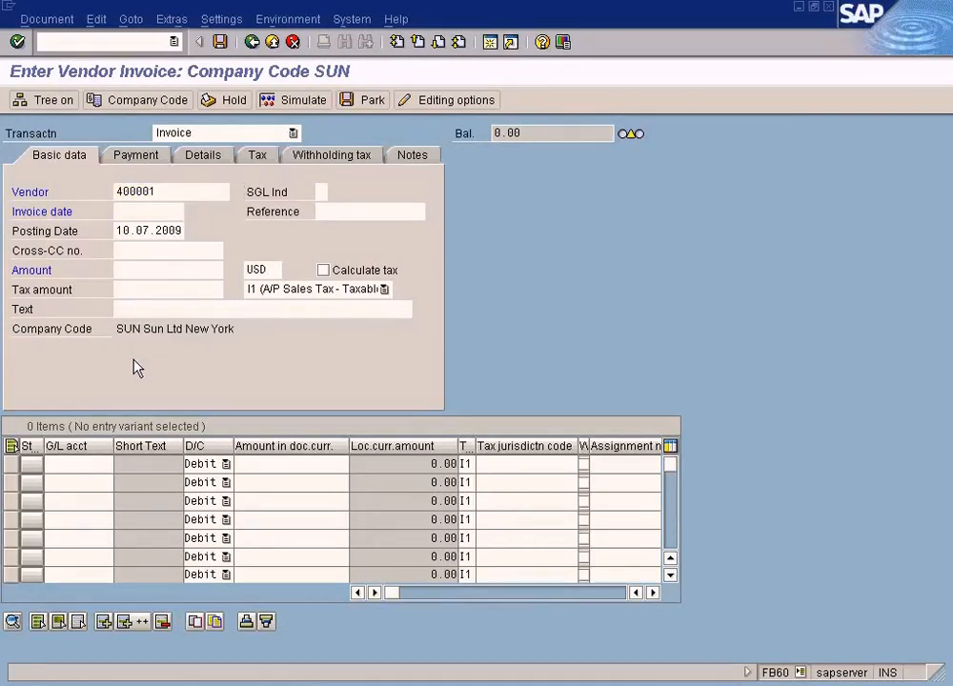
{"action": "key", "text": "F4"}
{"action": "key", "text": "Return"}
{"action": "left_click", "coordinate": [133, 275]}
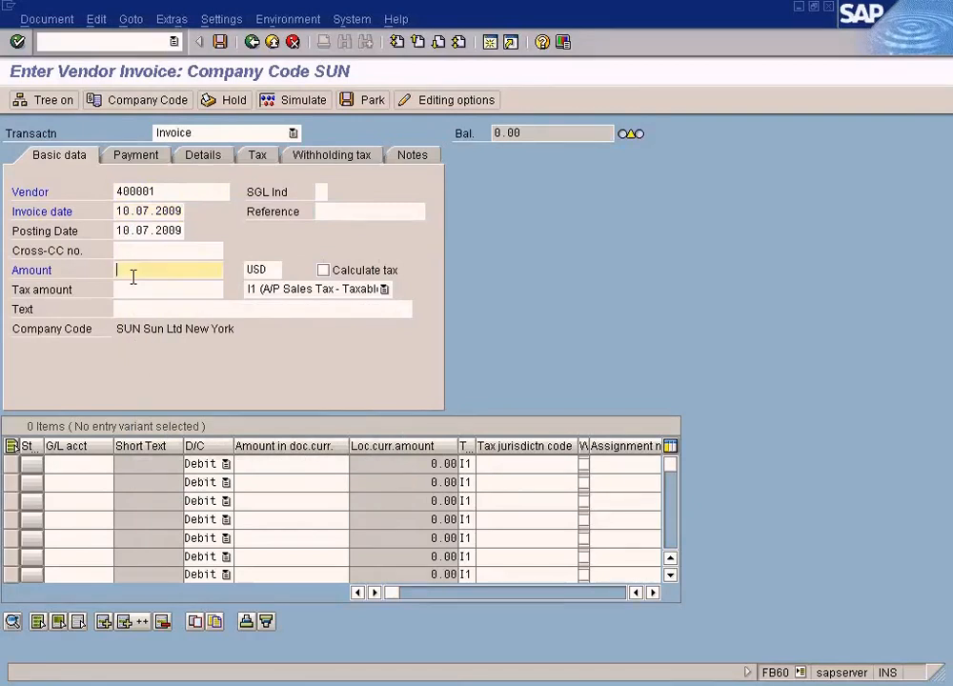
{"action": "left_click", "coordinate": [349, 295]}
{"action": "left_click", "coordinate": [311, 382]}
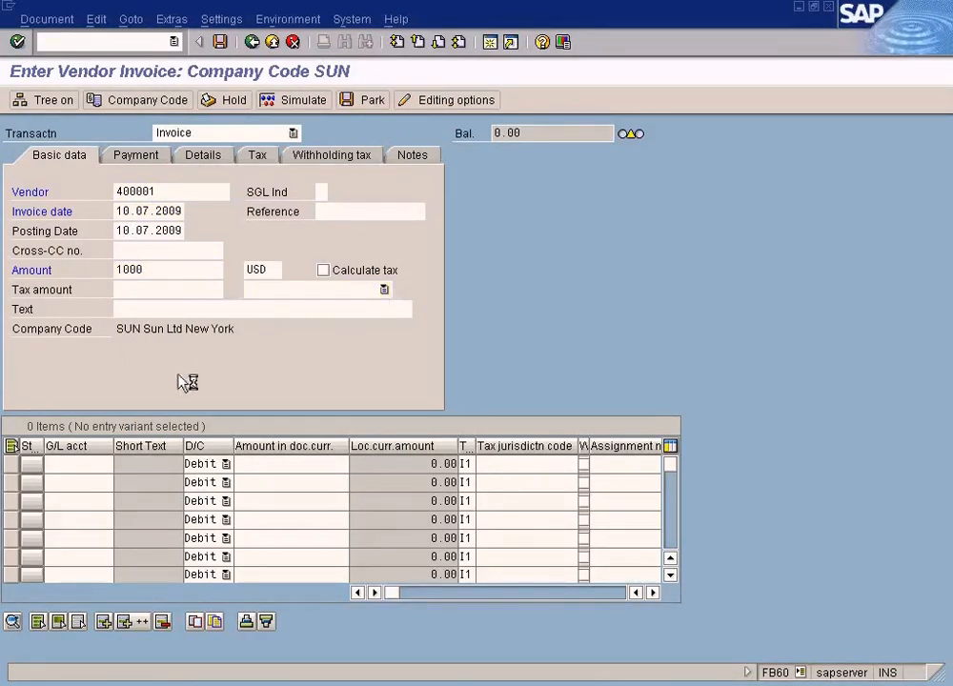
Step: Add a debit item of 1000 to the COS - Laptop G/L account and simulate the invoice
{"action": "left_click", "coordinate": [74, 465]}
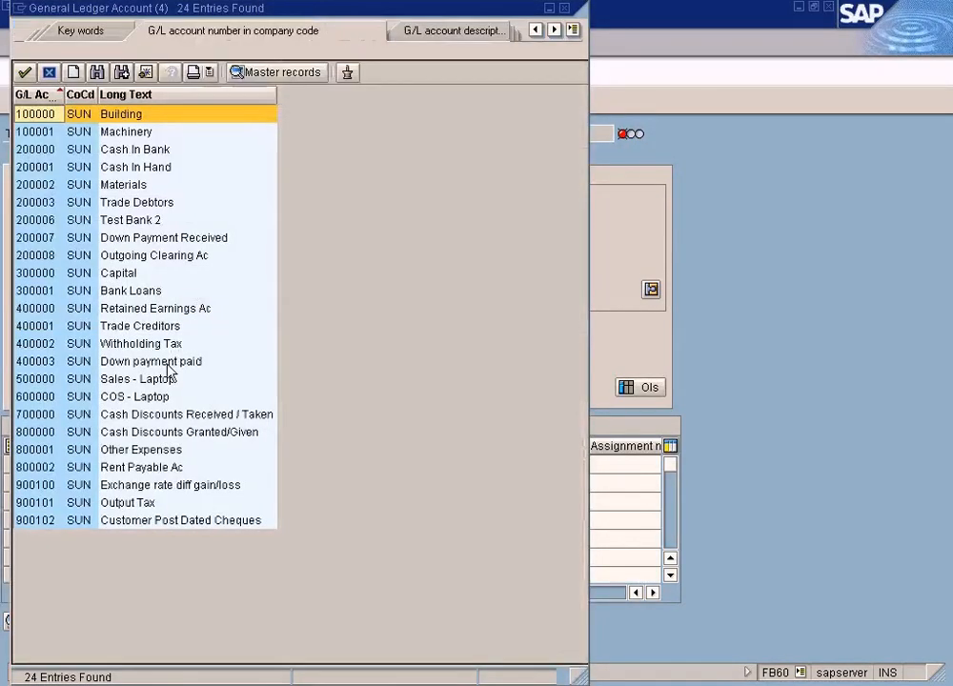
{"action": "double_click", "coordinate": [138, 398]}
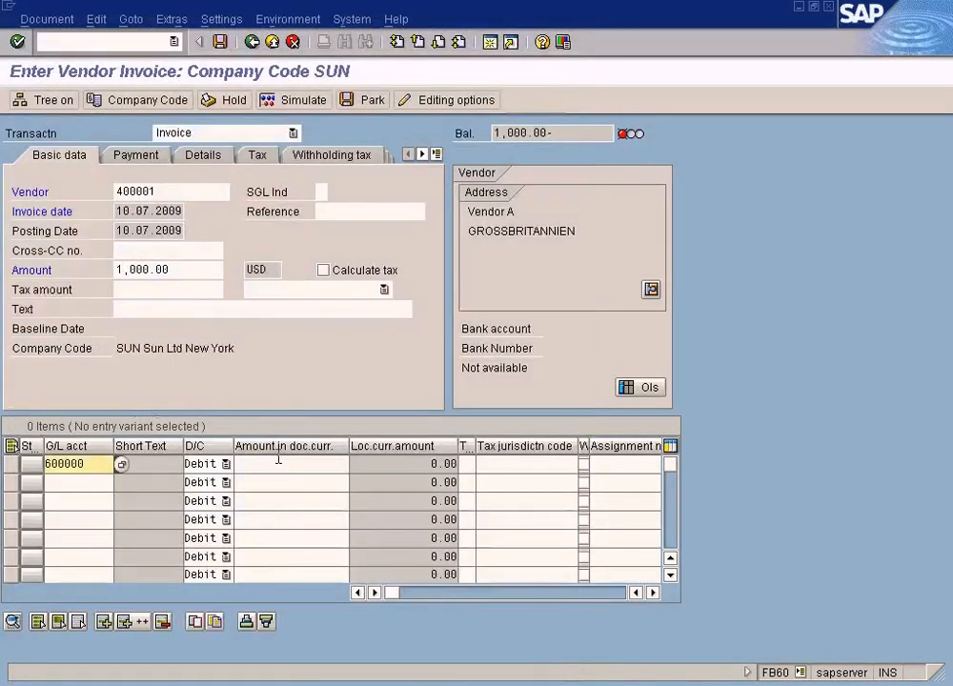
{"action": "left_click", "coordinate": [286, 464]}
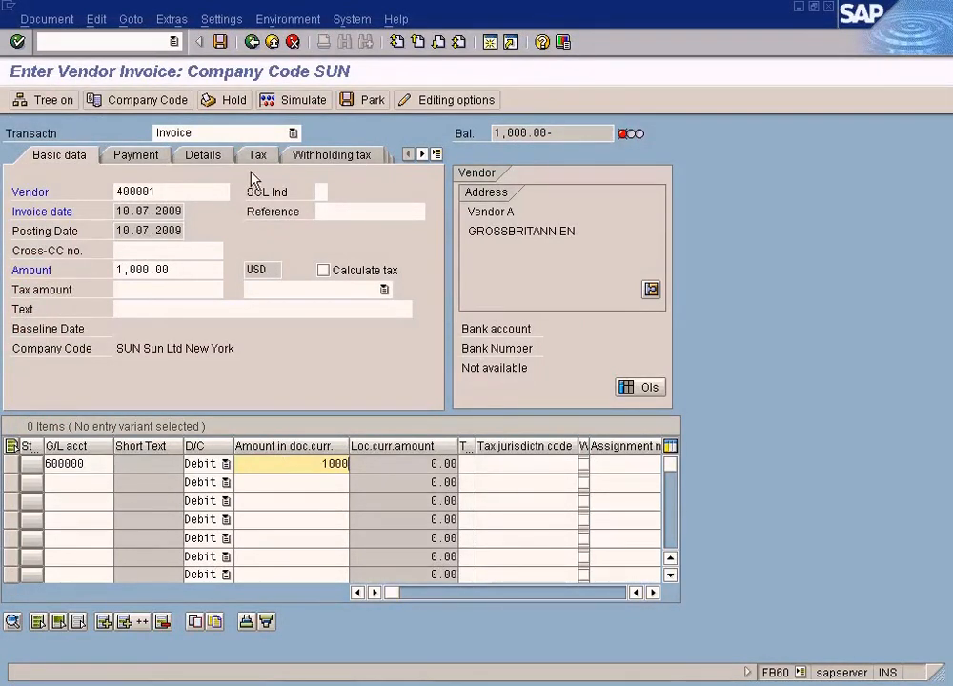
{"action": "left_click", "coordinate": [291, 101]}
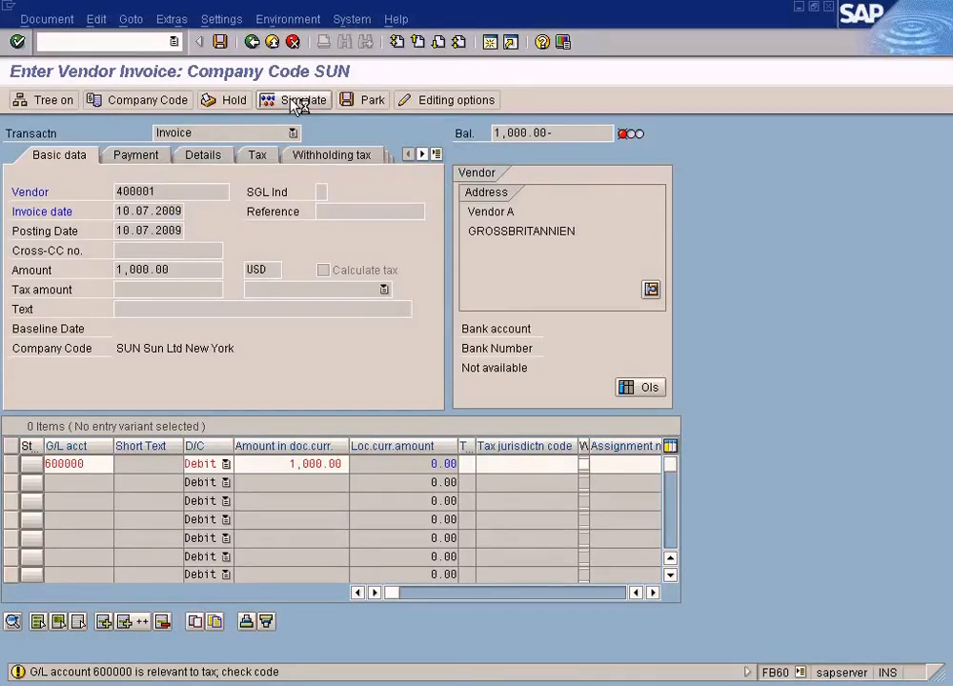
{"action": "left_click", "coordinate": [298, 101]}
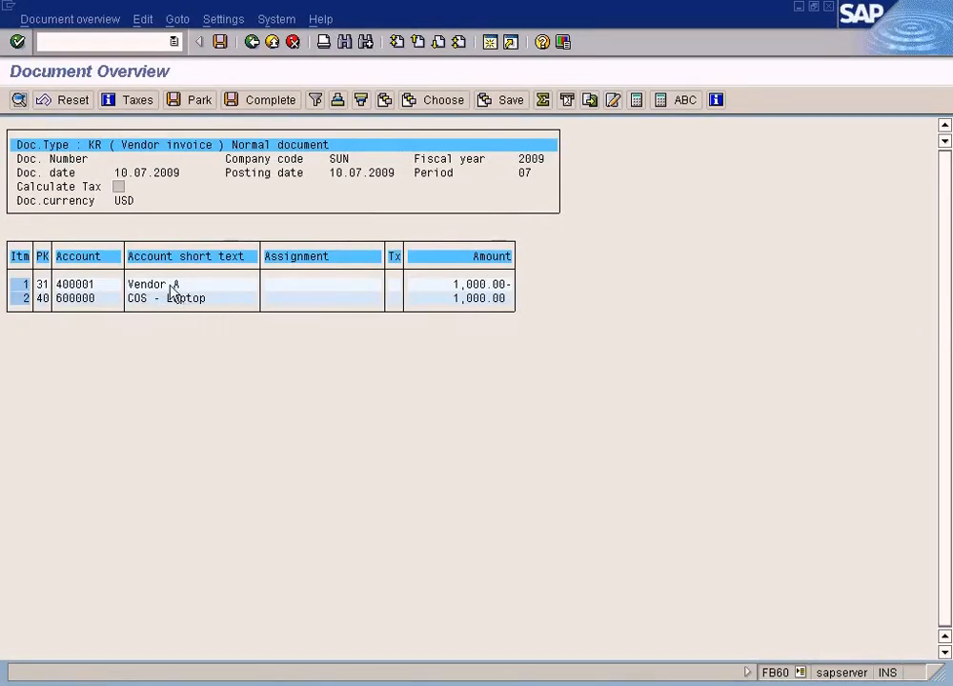
Step: Compare the simulated items with the Invoice Posting T-accounts in Paint, then post the invoice in SAP
{"action": "key", "text": "alt+Tab"}
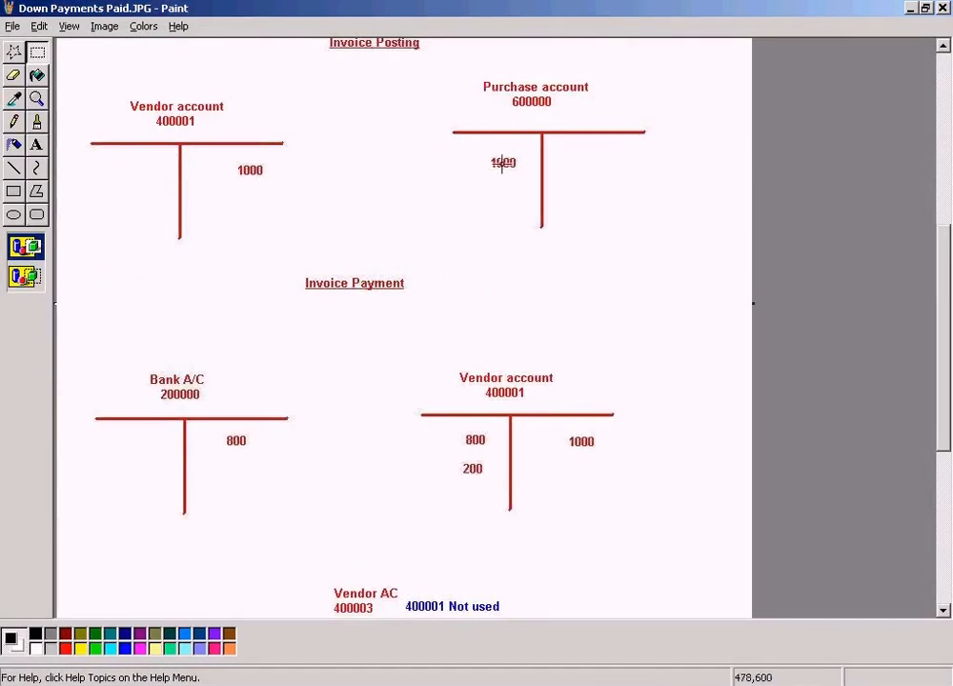
{"action": "key", "text": "alt+Tab"}
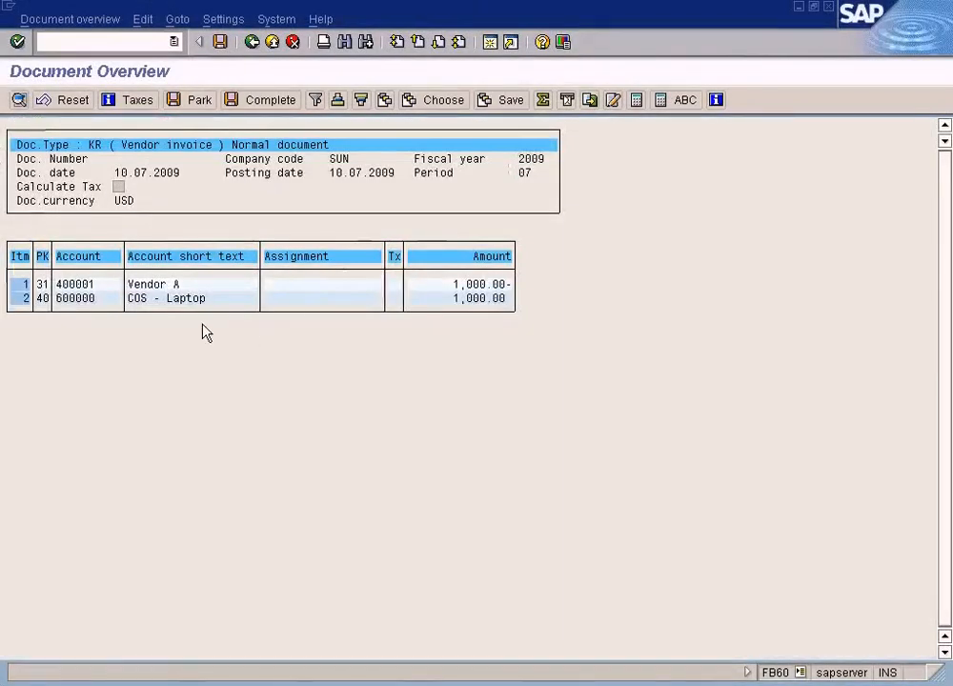
{"action": "left_click", "coordinate": [71, 299]}
{"action": "key", "text": "alt+Tab"}
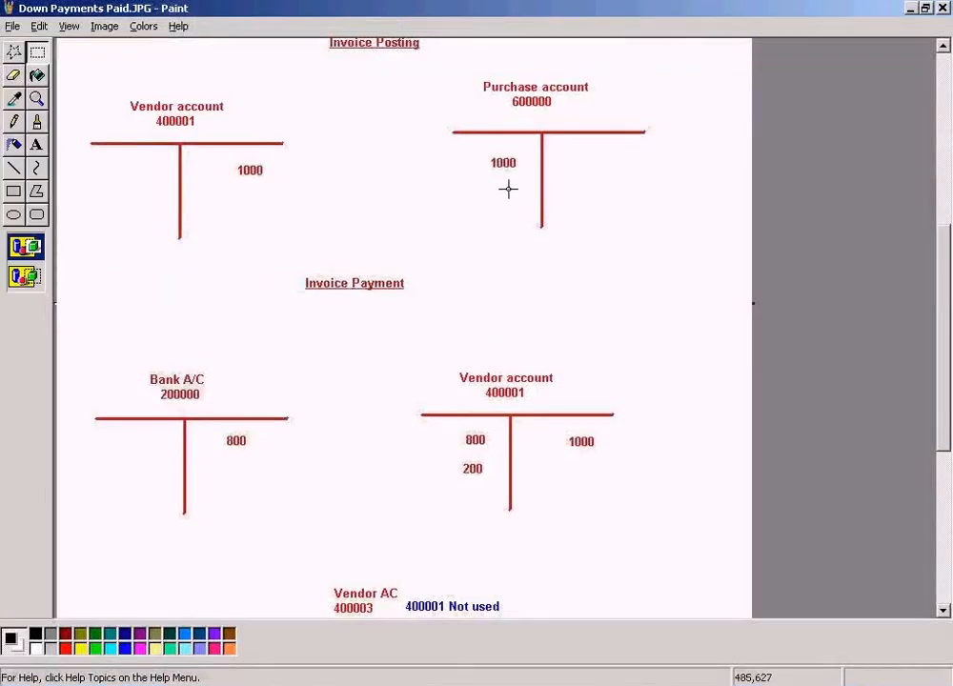
{"action": "key", "text": "alt+Tab"}
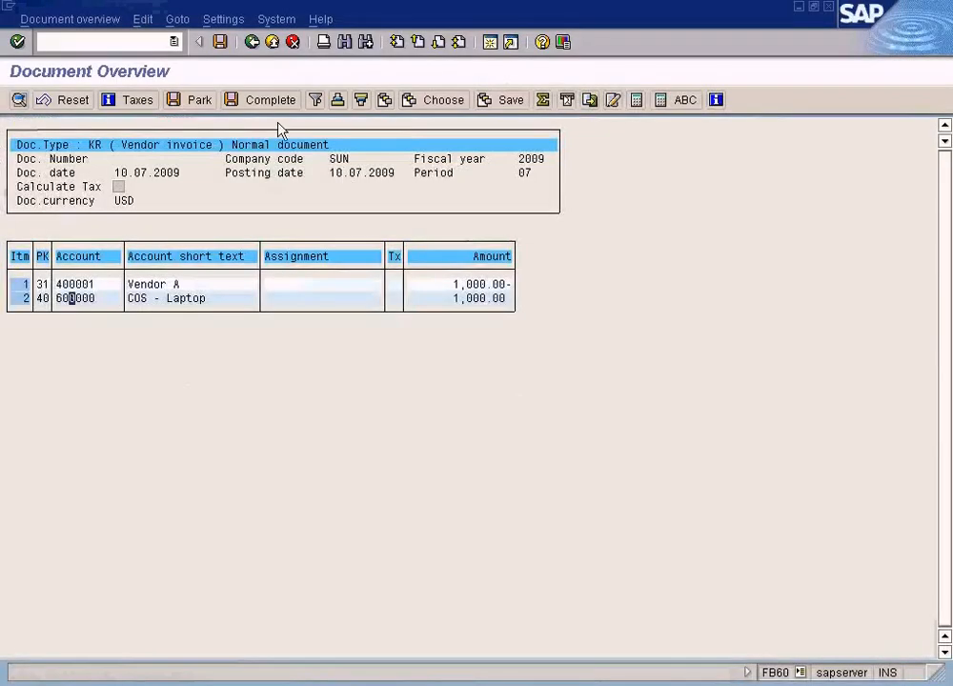
{"action": "left_click", "coordinate": [220, 44]}
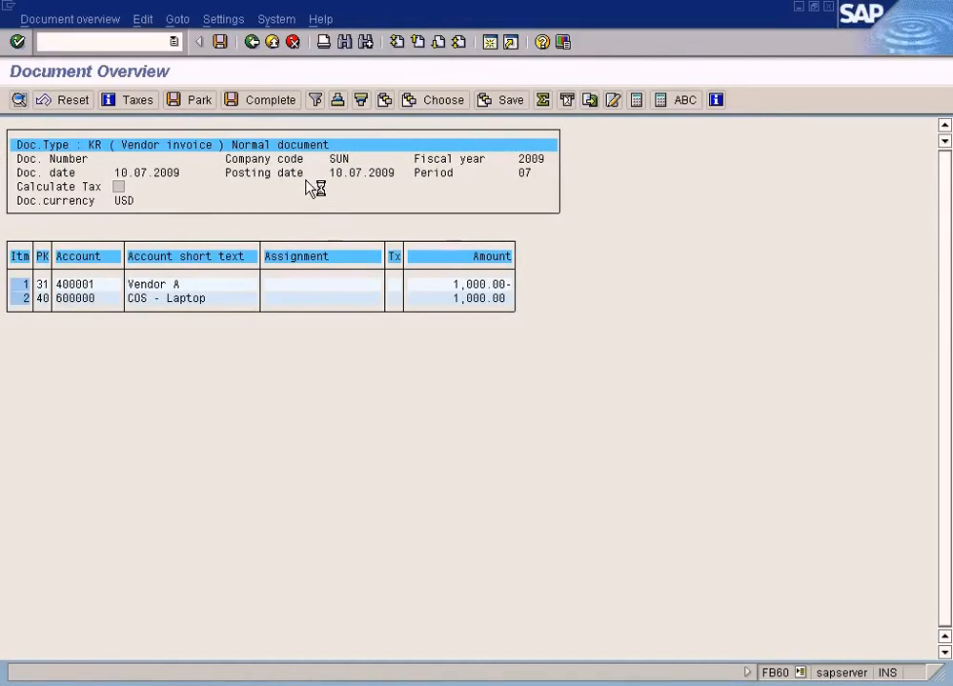
Step: Switch to Paint and examine the Invoice Payment T-accounts against the Down Payment Posting section
{"action": "key", "text": "alt+Tab"}
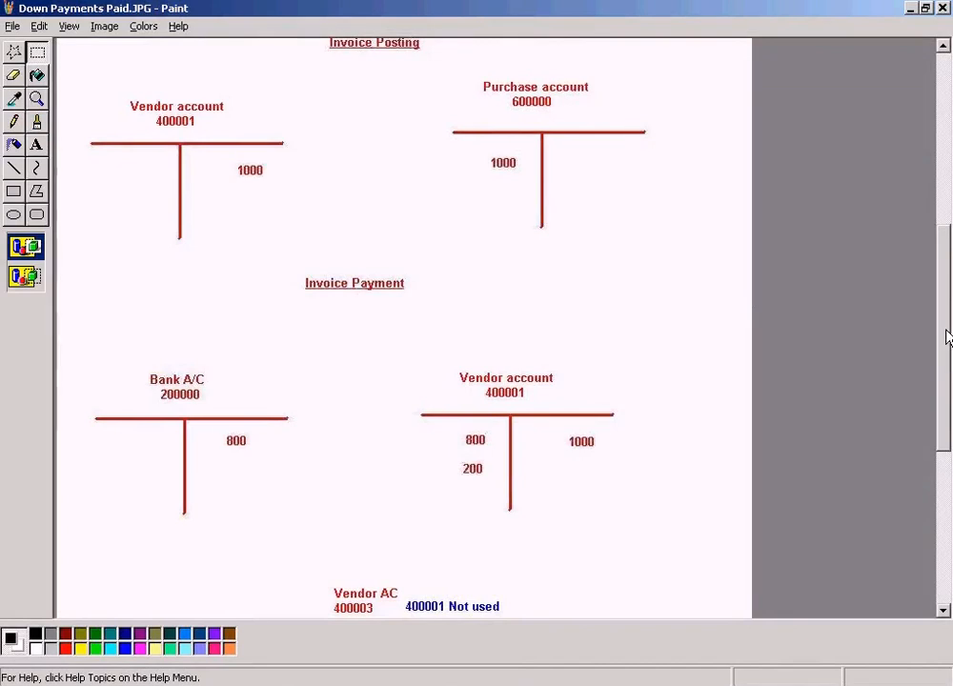
{"action": "left_click_drag", "start_coordinate": [945, 331], "coordinate": [945, 388]}
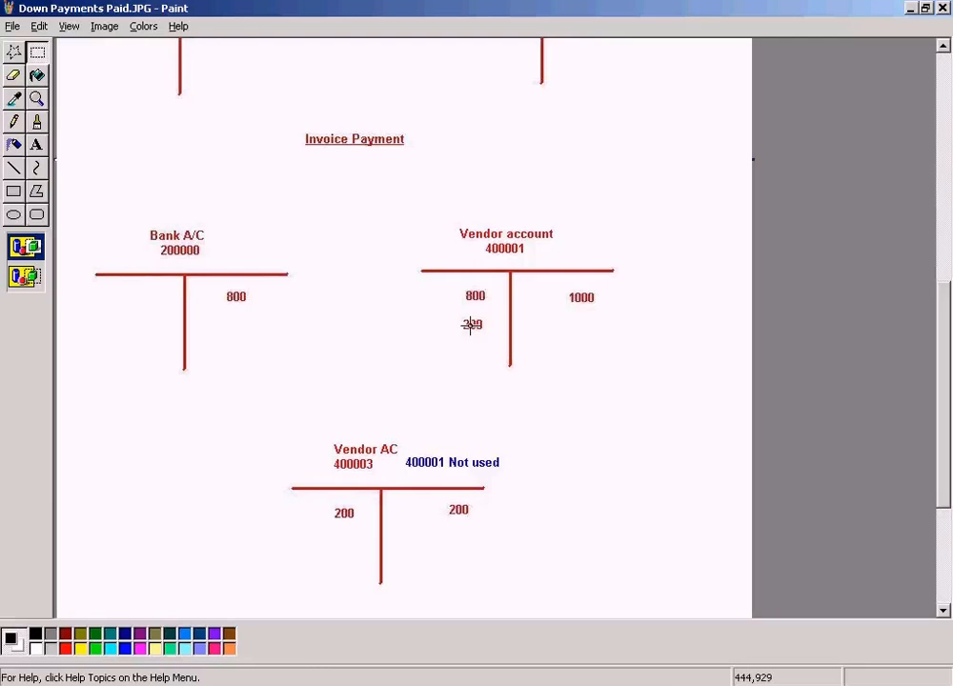
{"action": "left_click", "coordinate": [940, 103]}
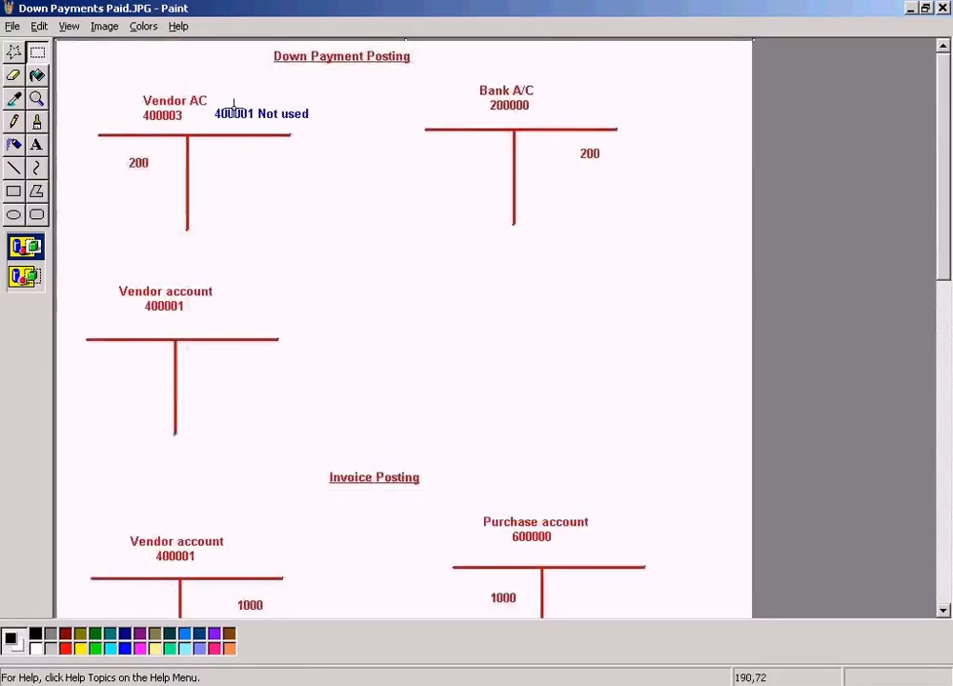
{"action": "left_click", "coordinate": [944, 340]}
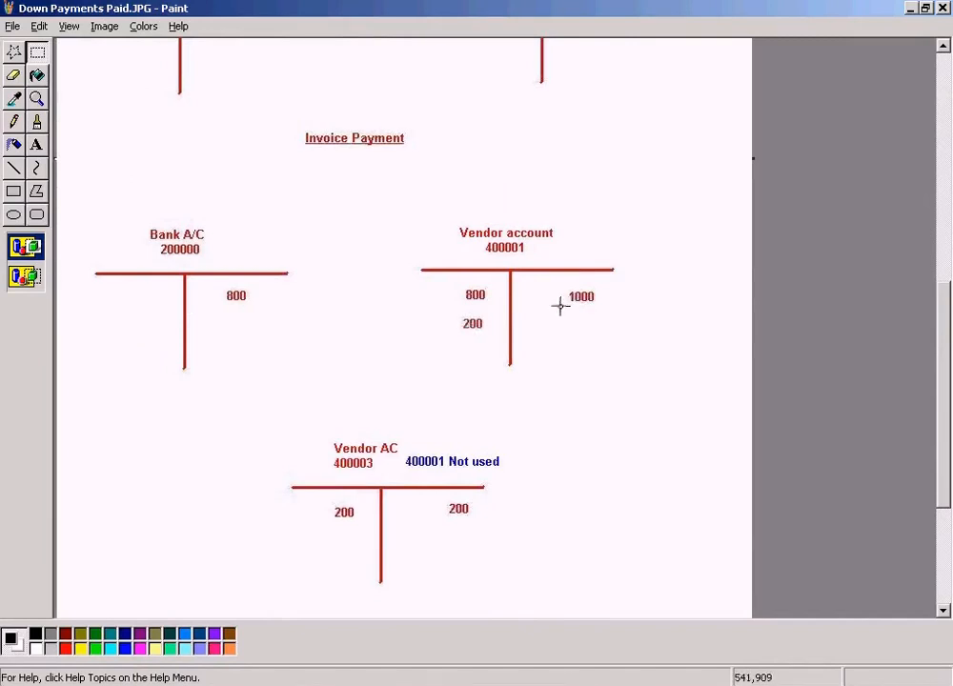
Step: Return to SAP, exit the vendor invoice entry and open Post under Outgoing Payment
{"action": "key", "text": "alt+Tab"}
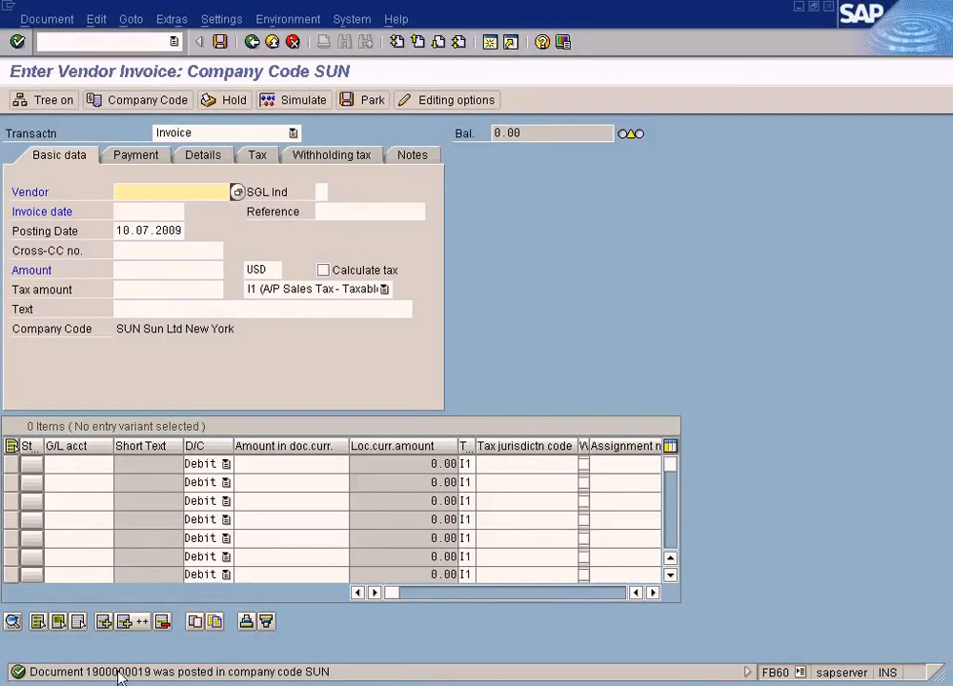
{"action": "left_click", "coordinate": [272, 42]}
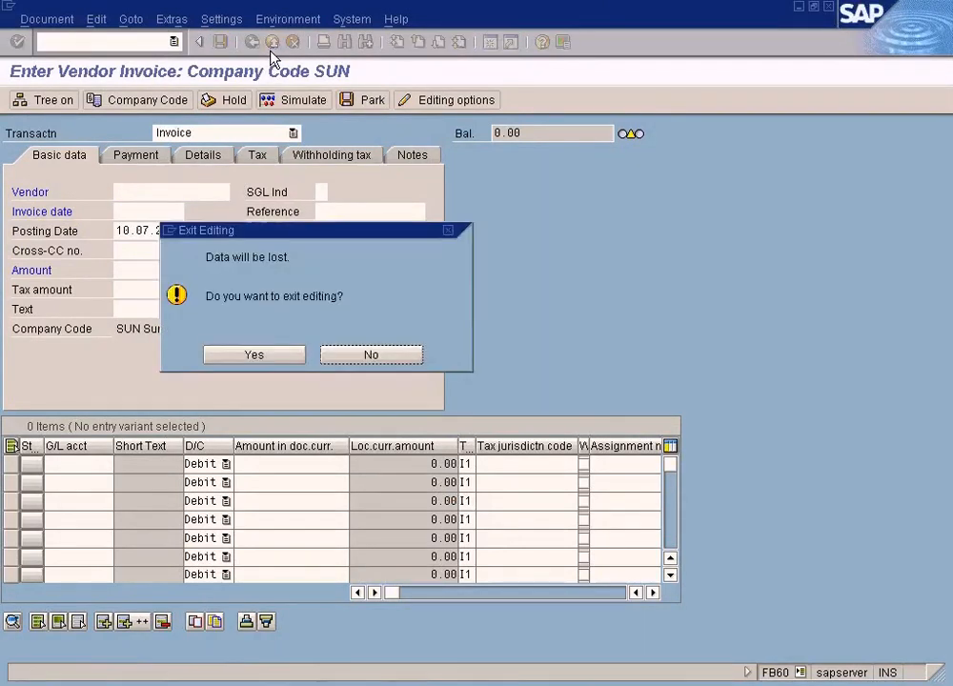
{"action": "left_click", "coordinate": [253, 355]}
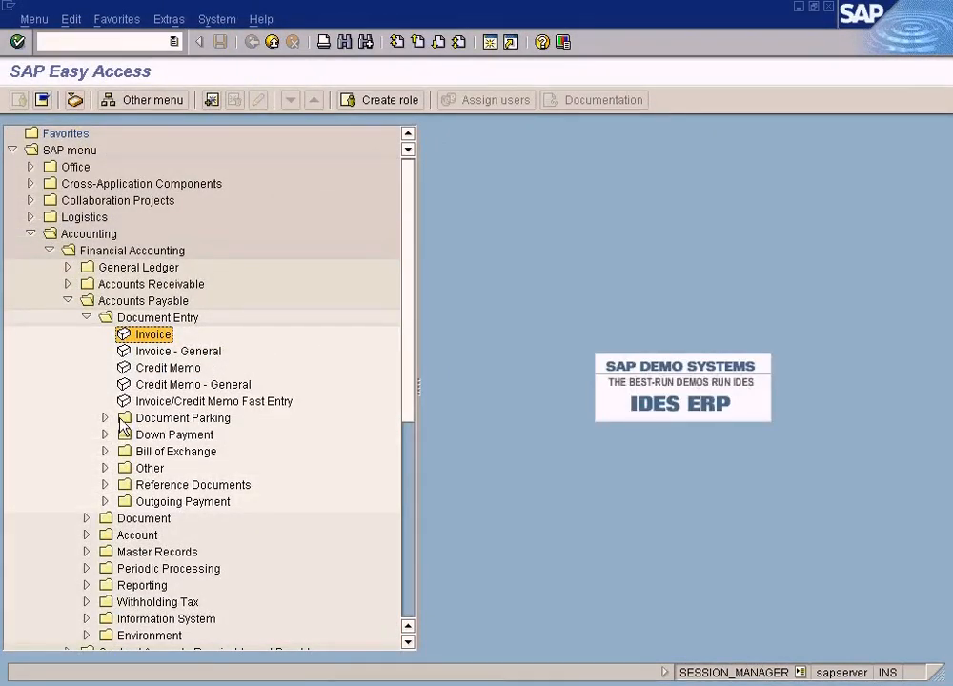
{"action": "left_click", "coordinate": [106, 502]}
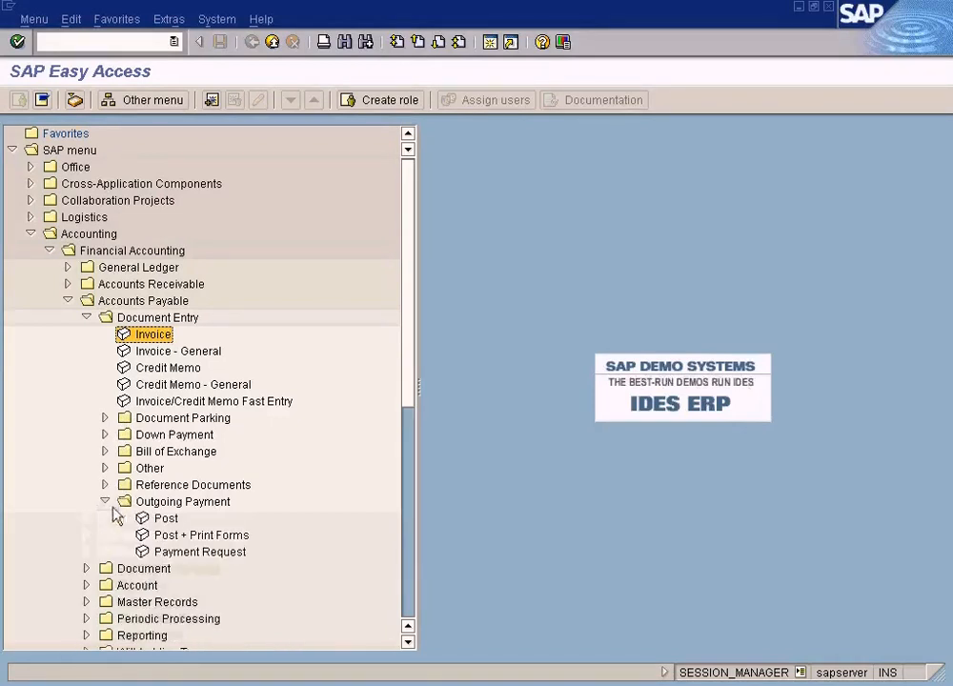
{"action": "double_click", "coordinate": [164, 519]}
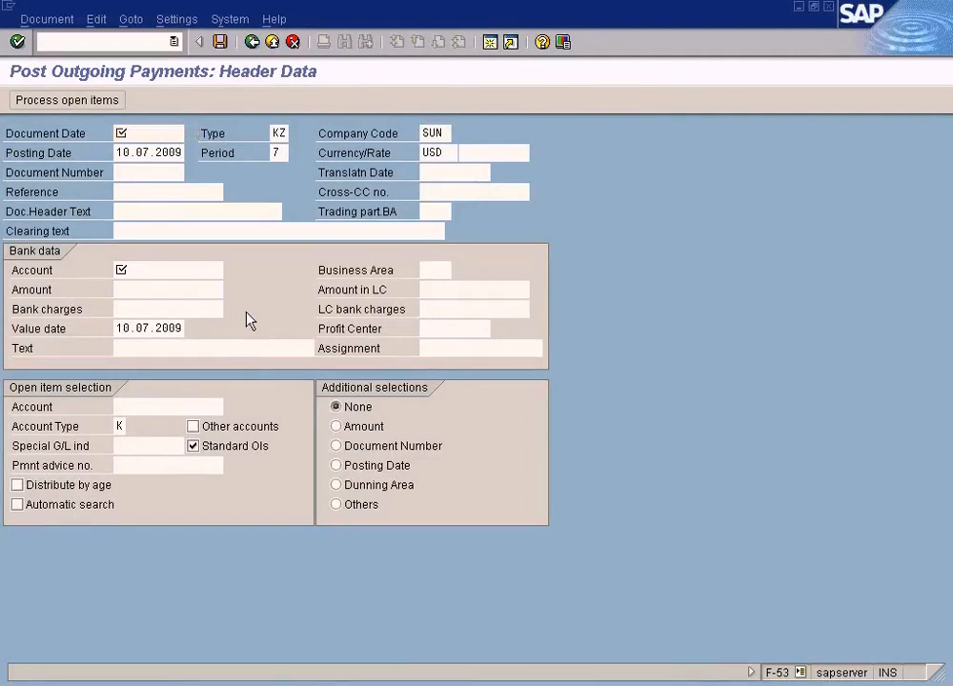
Step: Set the outgoing payment's document date to 10.07.2009, its bank account to Cash In Bank and its amount to 800
{"action": "key", "text": "F4"}
{"action": "key", "text": "Return"}
{"action": "key", "text": "Tab"}
{"action": "key", "text": "Tab"}
{"action": "key", "text": "Tab"}
{"action": "left_click", "coordinate": [180, 269]}
{"action": "left_click", "coordinate": [231, 270]}
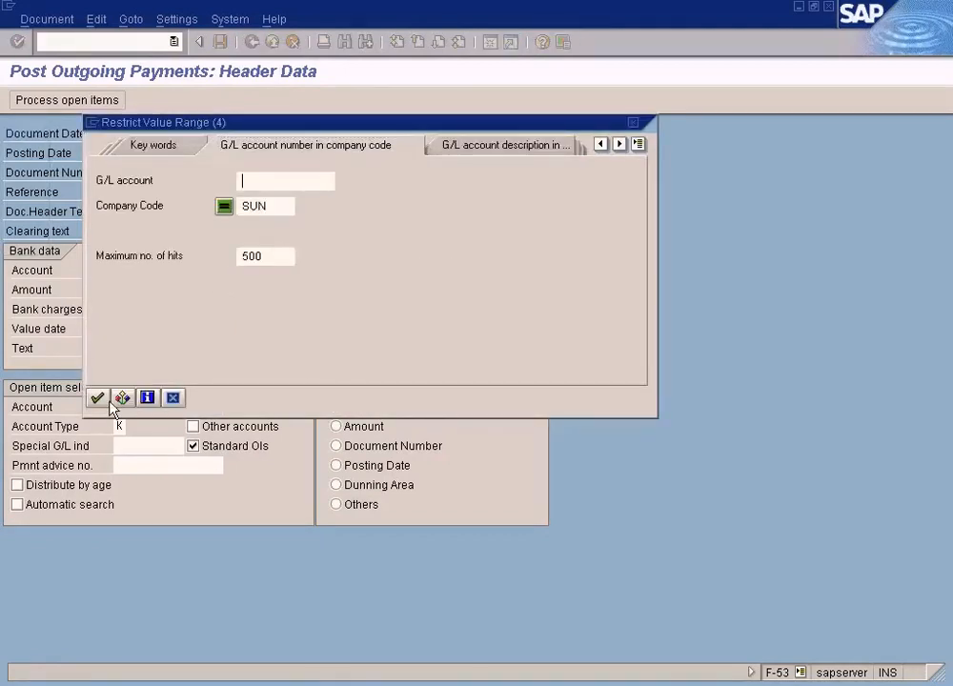
{"action": "left_click", "coordinate": [99, 397]}
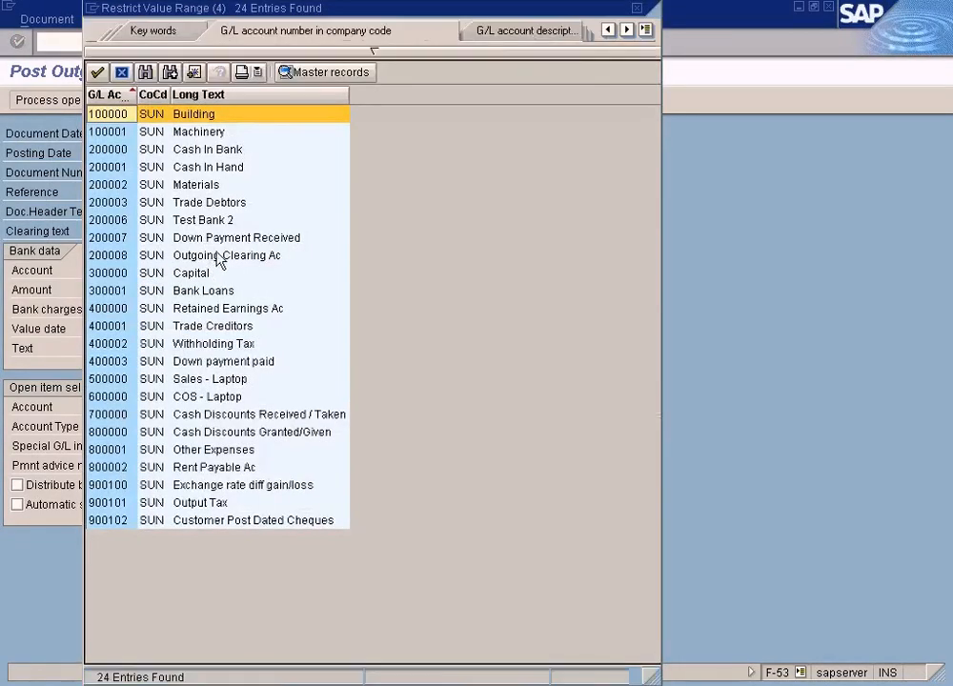
{"action": "left_click", "coordinate": [215, 151]}
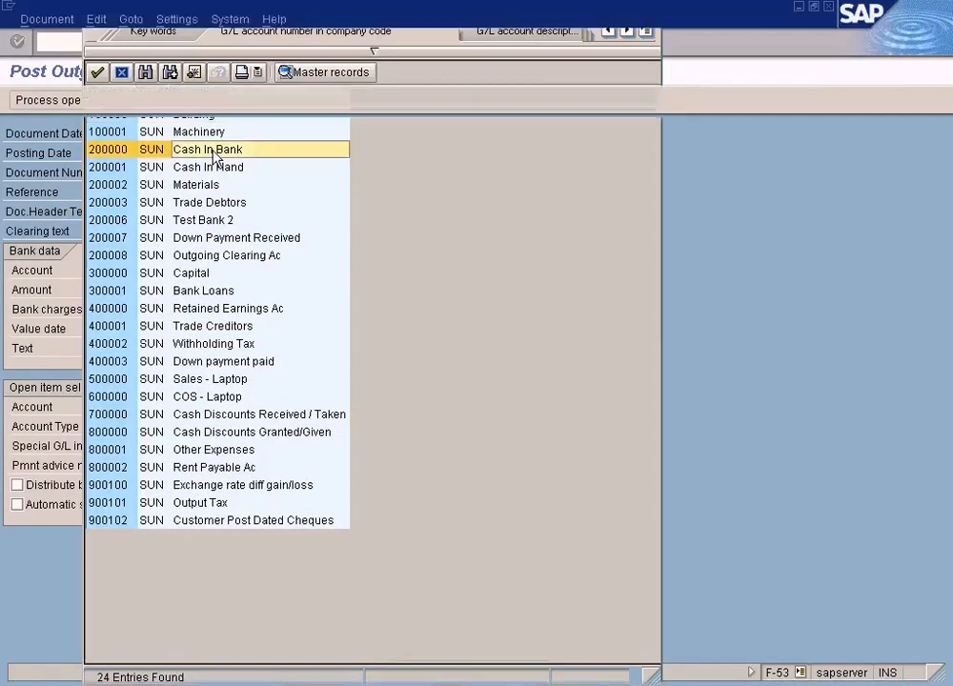
{"action": "left_click", "coordinate": [180, 291]}
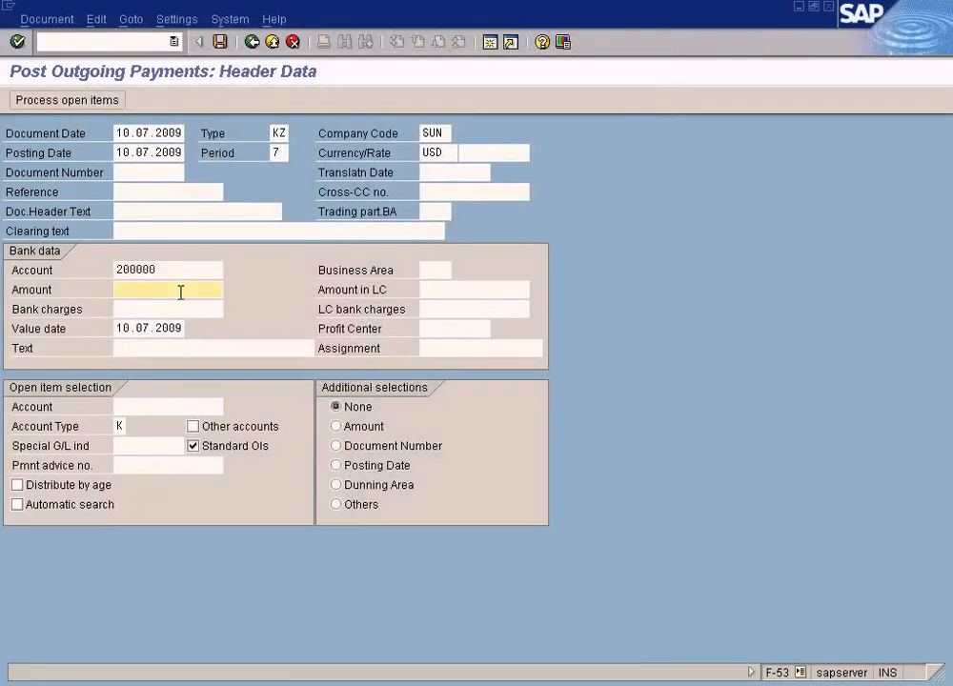
Step: Choose Vendor A as the account for open item selection and process its open items
{"action": "left_click", "coordinate": [181, 407]}
{"action": "left_click", "coordinate": [231, 406]}
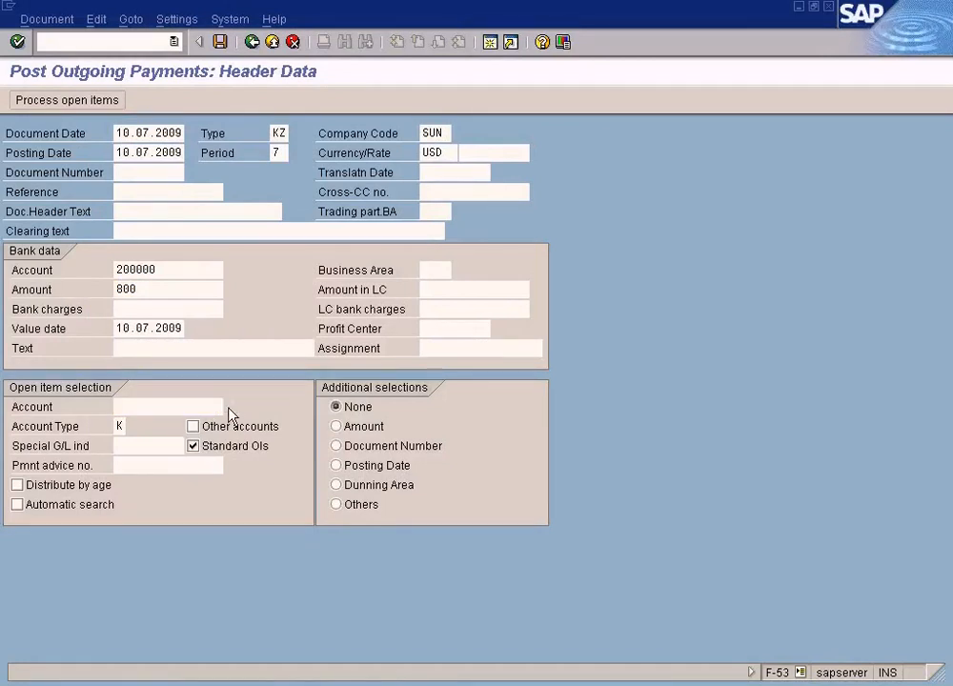
{"action": "left_click", "coordinate": [96, 533]}
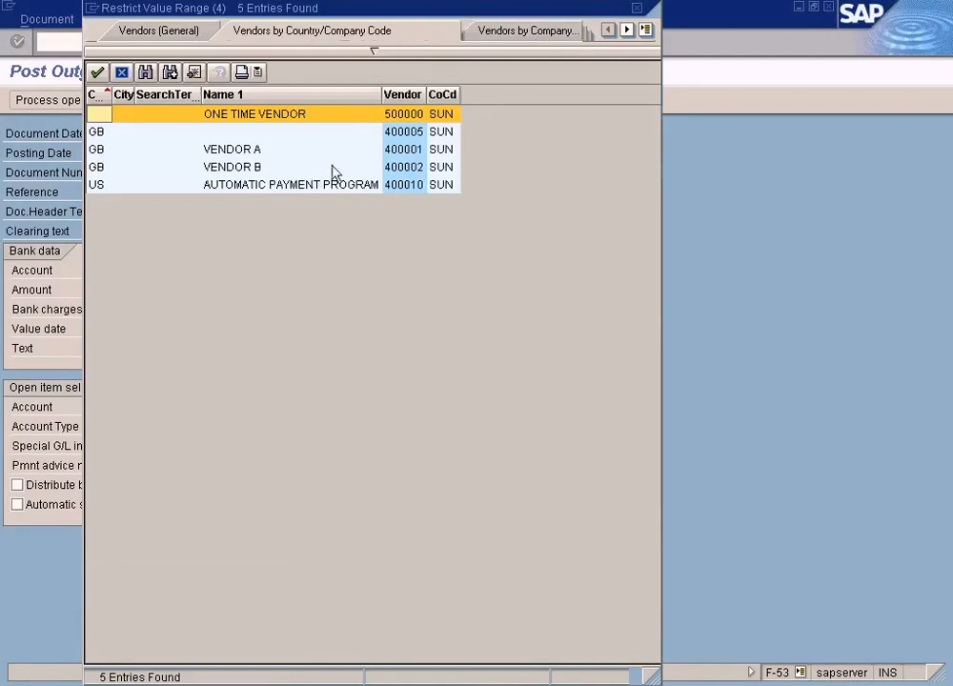
{"action": "left_click", "coordinate": [407, 153]}
{"action": "double_click", "coordinate": [408, 155]}
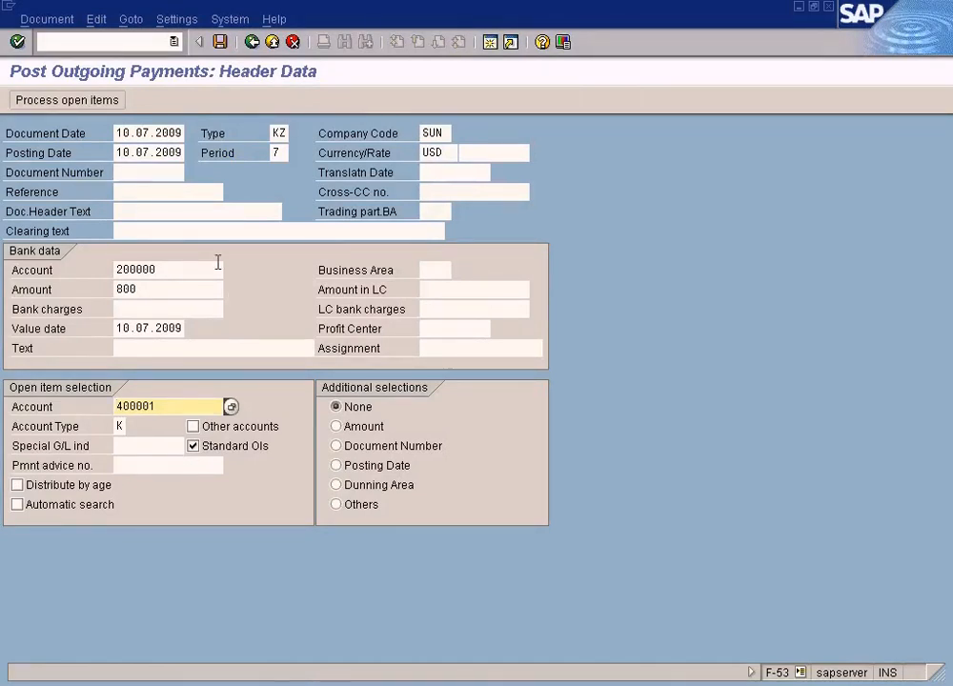
{"action": "left_click", "coordinate": [70, 101]}
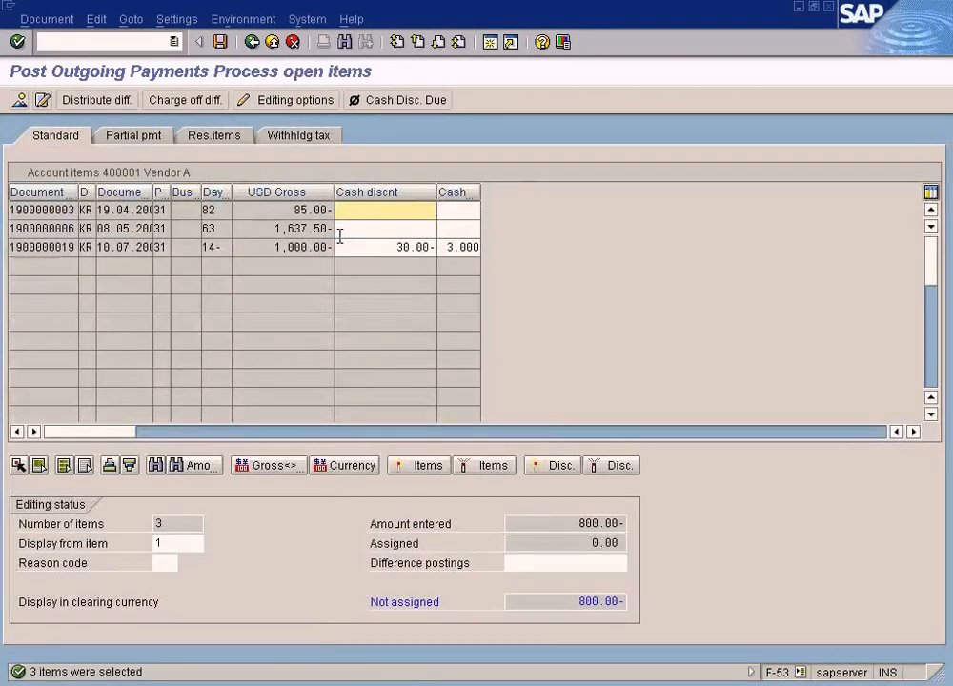
Step: Activate the 1,000.00 invoice for clearing and remove its cash discount amount and percentage
{"action": "left_click", "coordinate": [288, 248]}
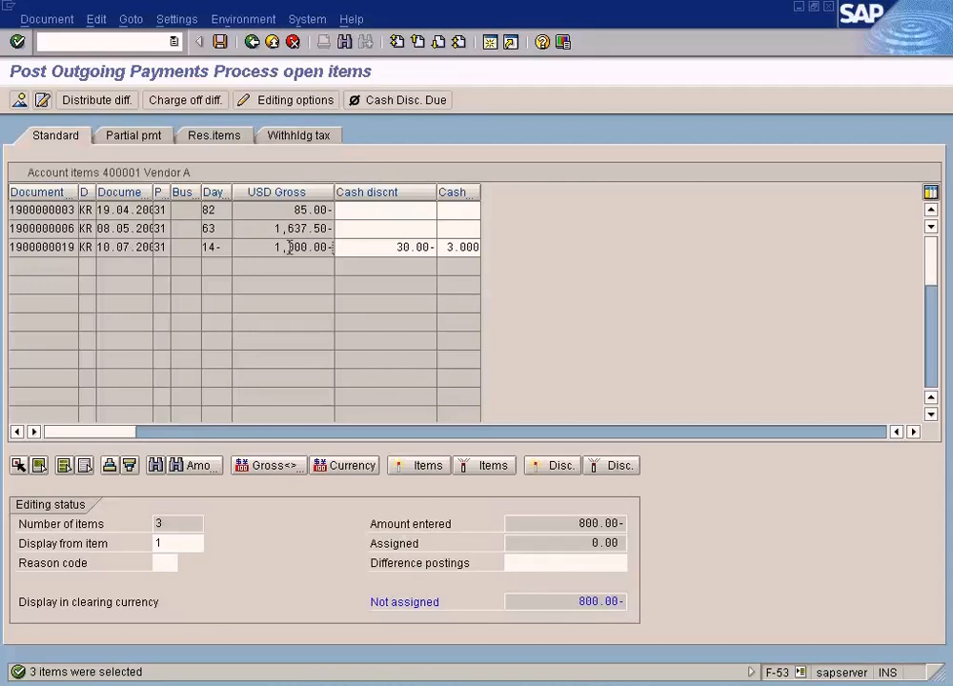
{"action": "left_click", "coordinate": [516, 684]}
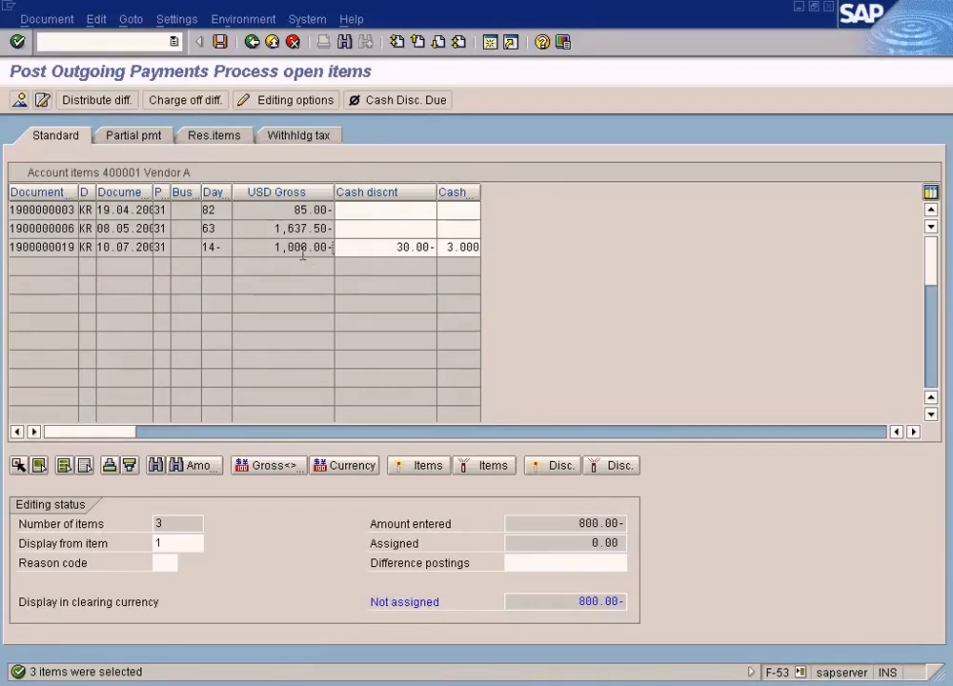
{"action": "left_click", "coordinate": [601, 466]}
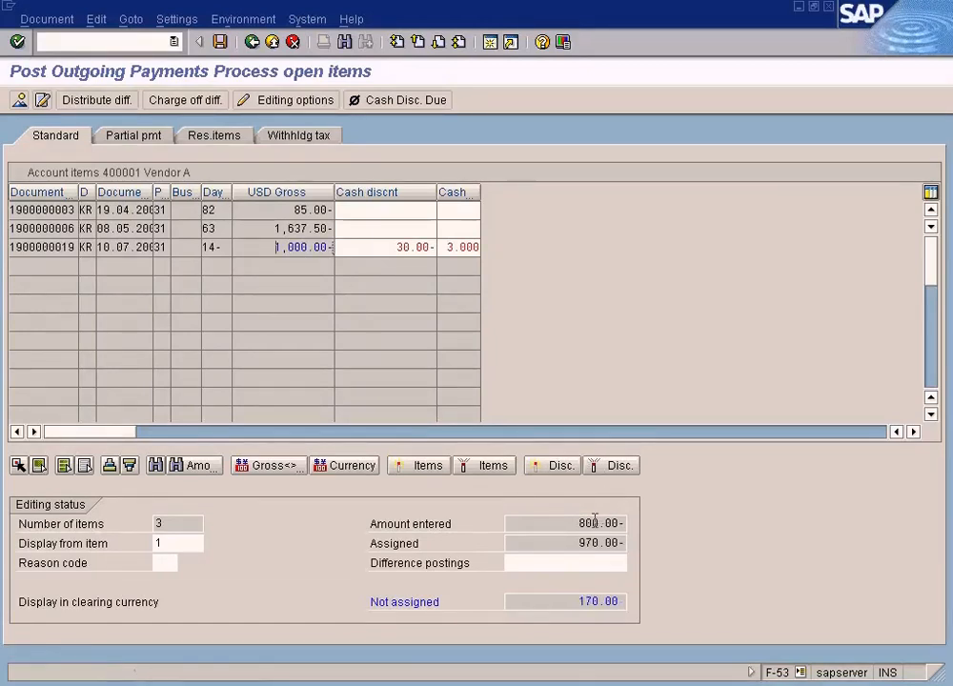
{"action": "double_click", "coordinate": [388, 247]}
{"action": "key", "text": "Delete"}
{"action": "key", "text": "Tab"}
{"action": "key", "text": "Delete"}
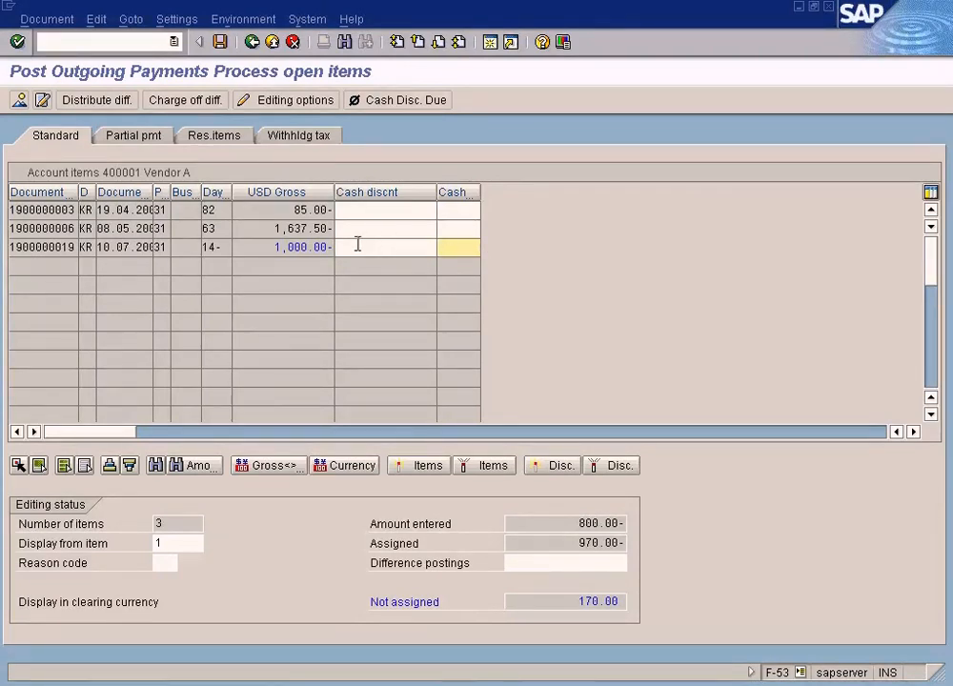
{"action": "key", "text": "Return"}
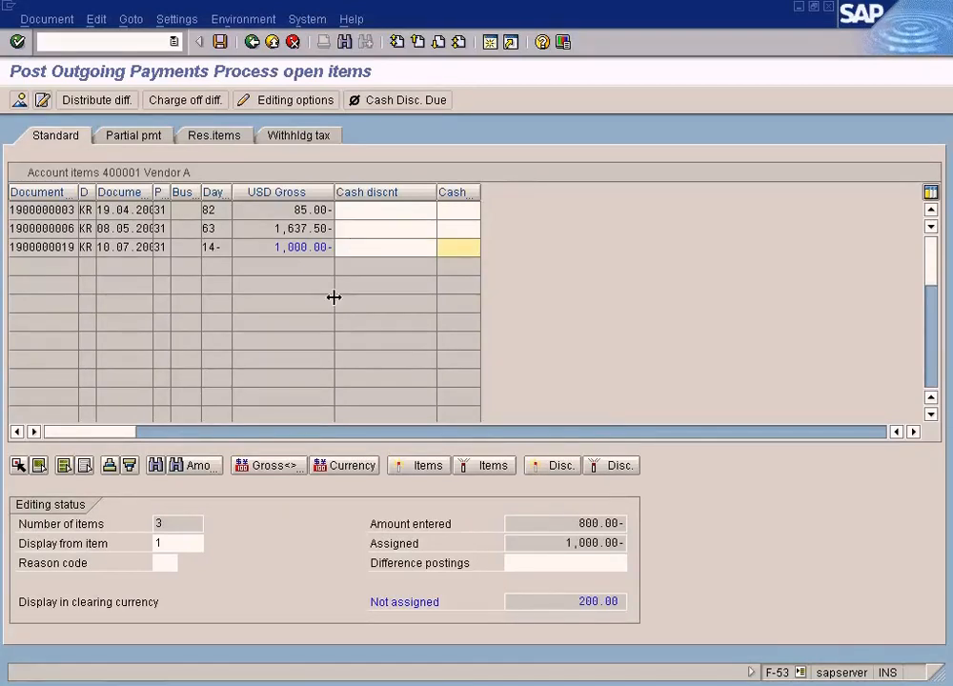
Step: Compare the invoice's gross amount with the entered payment amount and the unassigned difference
{"action": "double_click", "coordinate": [267, 247]}
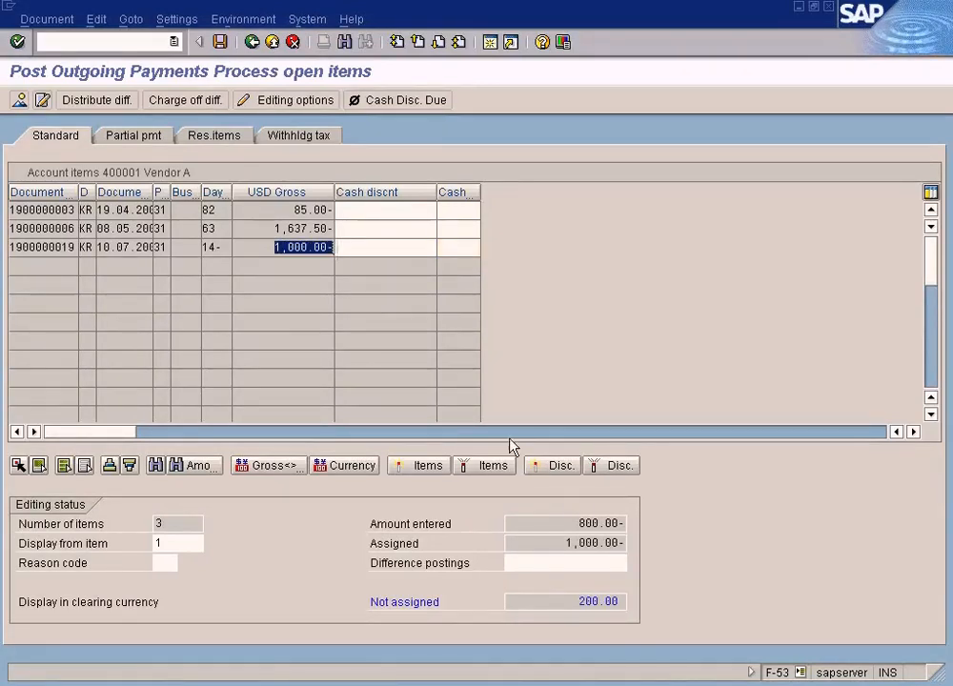
{"action": "double_click", "coordinate": [569, 527]}
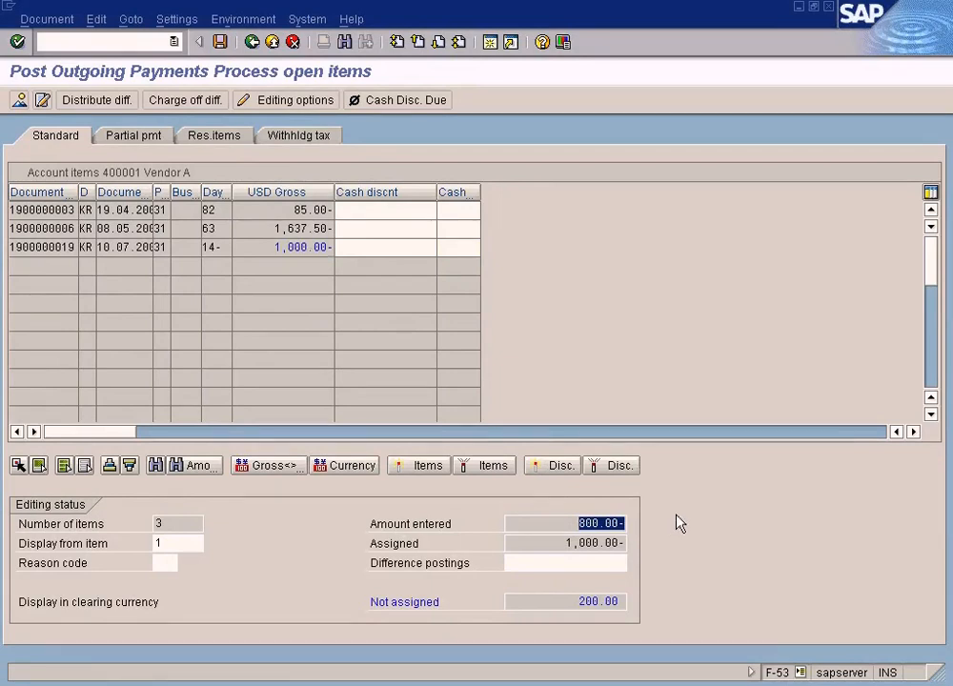
{"action": "double_click", "coordinate": [566, 601]}
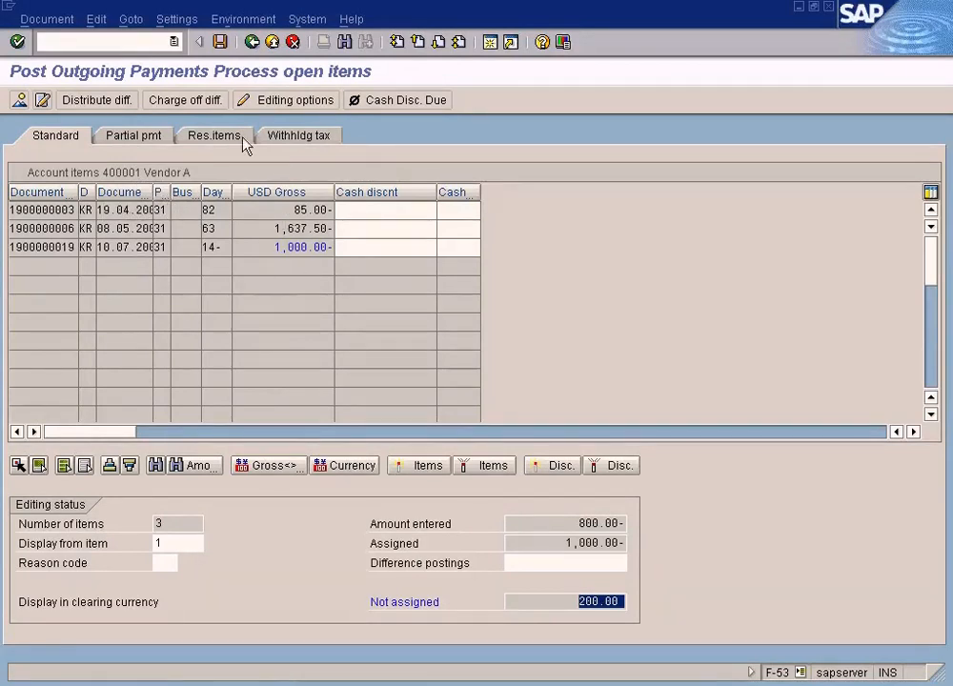
Step: Back out of open item processing to a blank payment header, discarding the entered data
{"action": "left_click", "coordinate": [253, 45]}
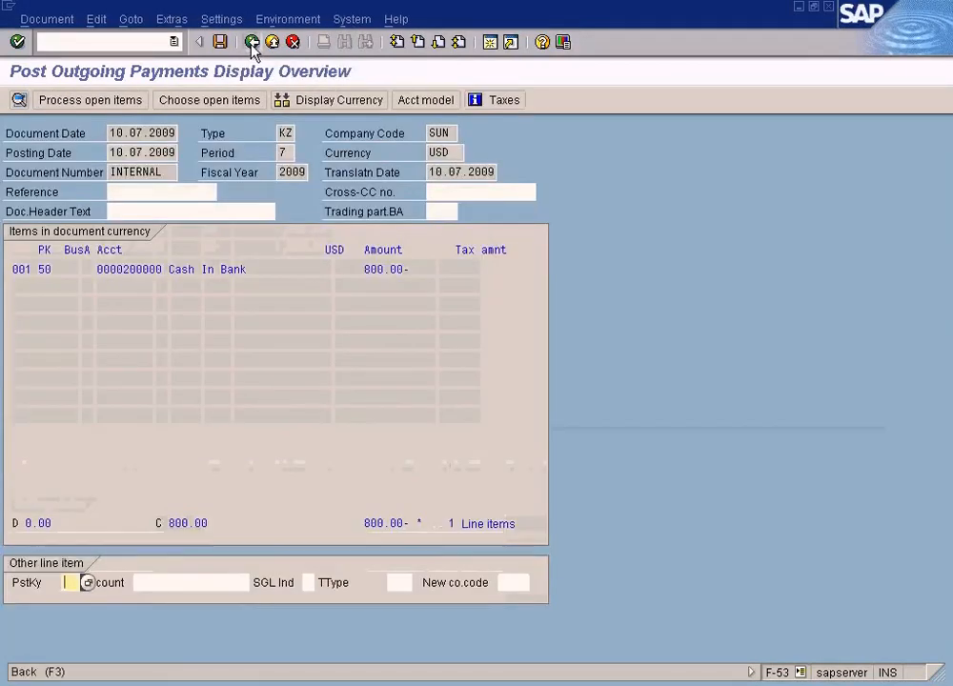
{"action": "left_click", "coordinate": [252, 43]}
{"action": "left_click", "coordinate": [255, 358]}
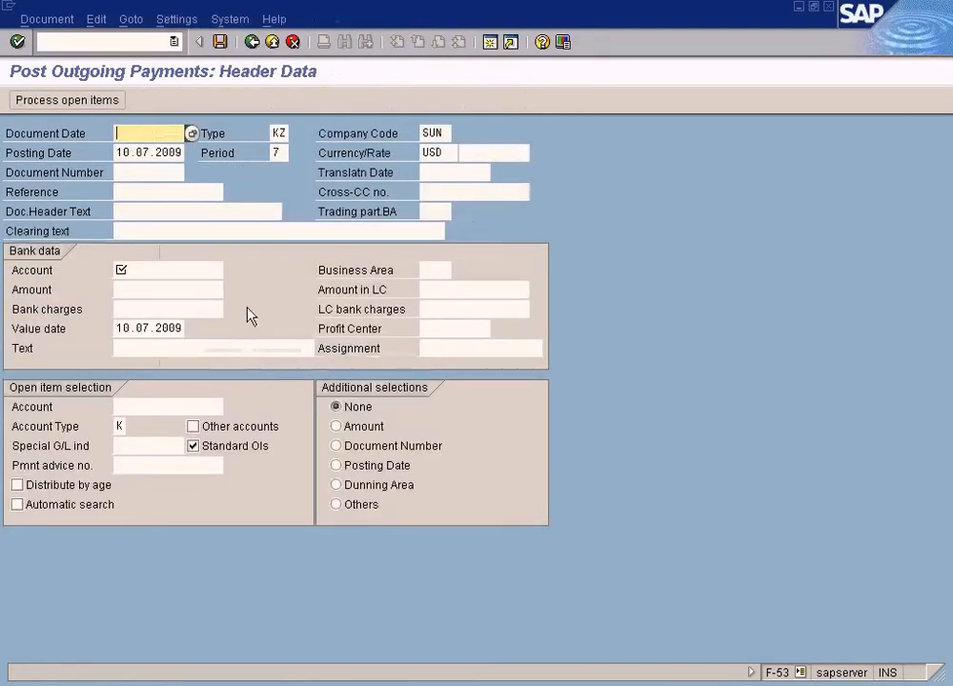
Step: Set the outgoing payment's document date to 10.07.2009 by copying the posting date
{"action": "left_click", "coordinate": [121, 153]}
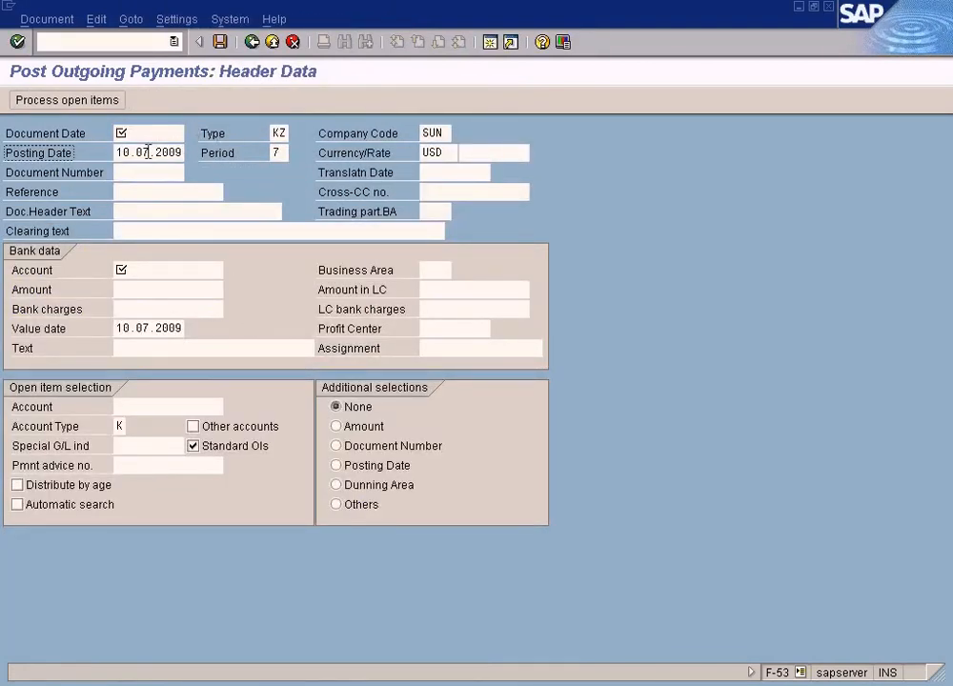
{"action": "left_click_drag", "start_coordinate": [115, 152], "coordinate": [192, 153]}
{"action": "key", "text": "ctrl+c"}
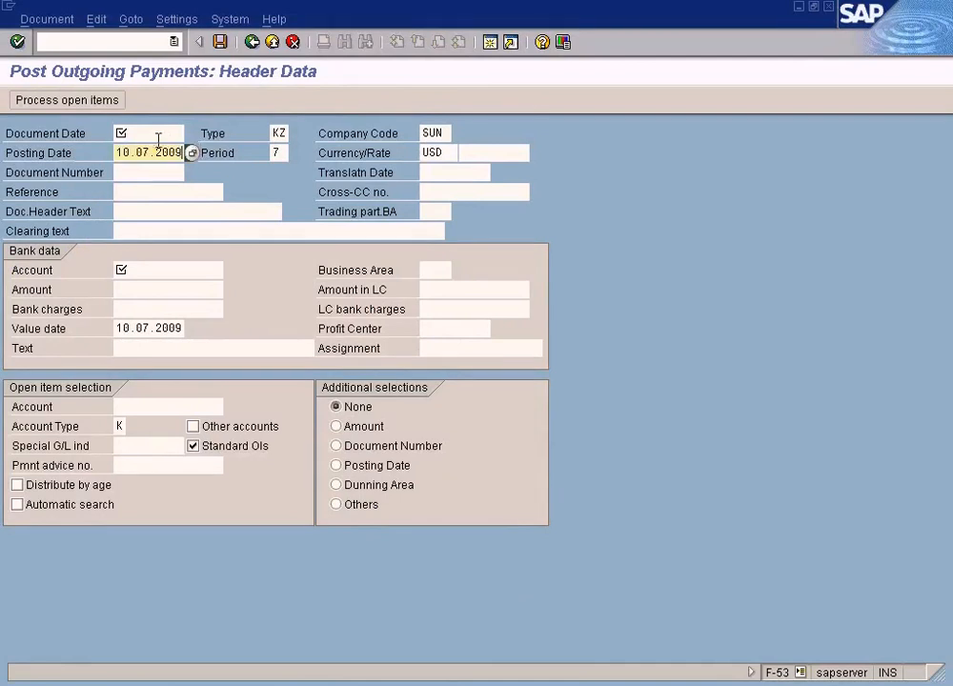
{"action": "left_click", "coordinate": [154, 133]}
{"action": "key", "text": "ctrl+v"}
Step: Choose Cash In Bank as the bank account and set the payment amount to 800
{"action": "left_click", "coordinate": [157, 265]}
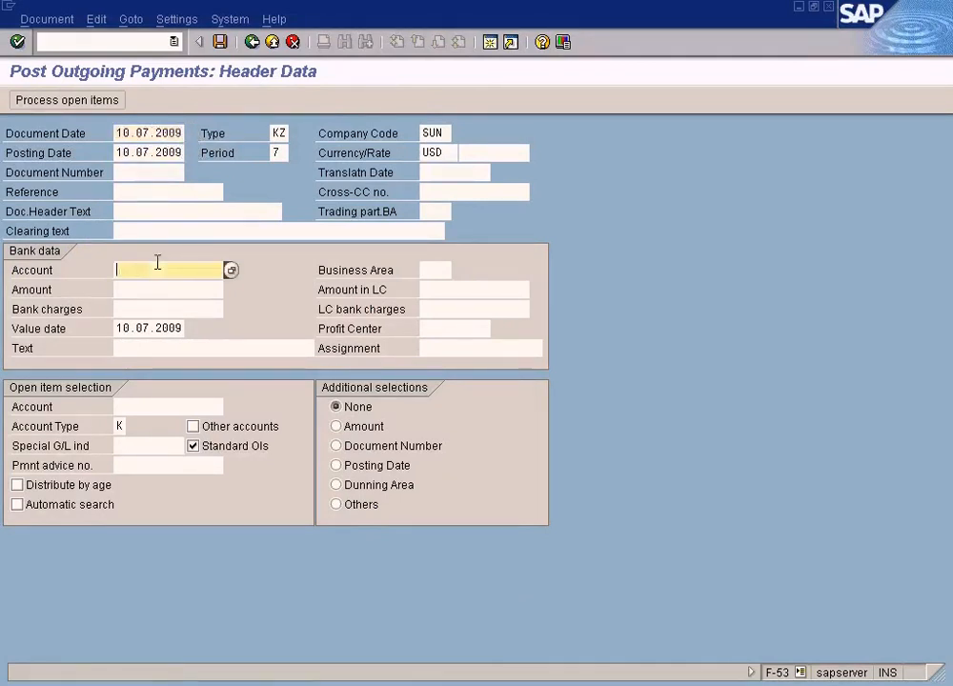
{"action": "left_click", "coordinate": [232, 273]}
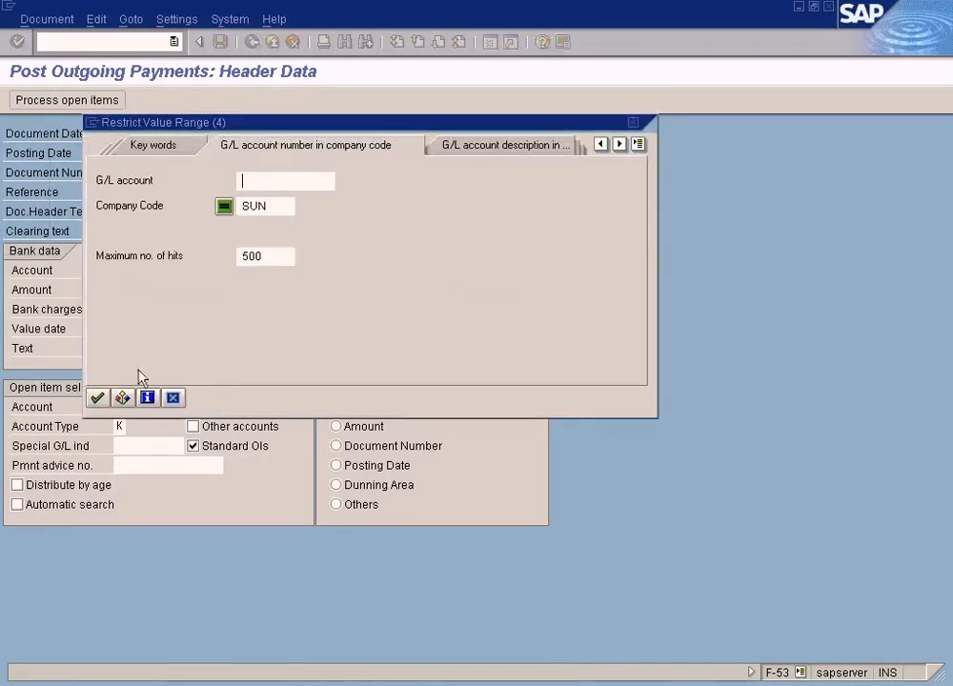
{"action": "left_click", "coordinate": [99, 397]}
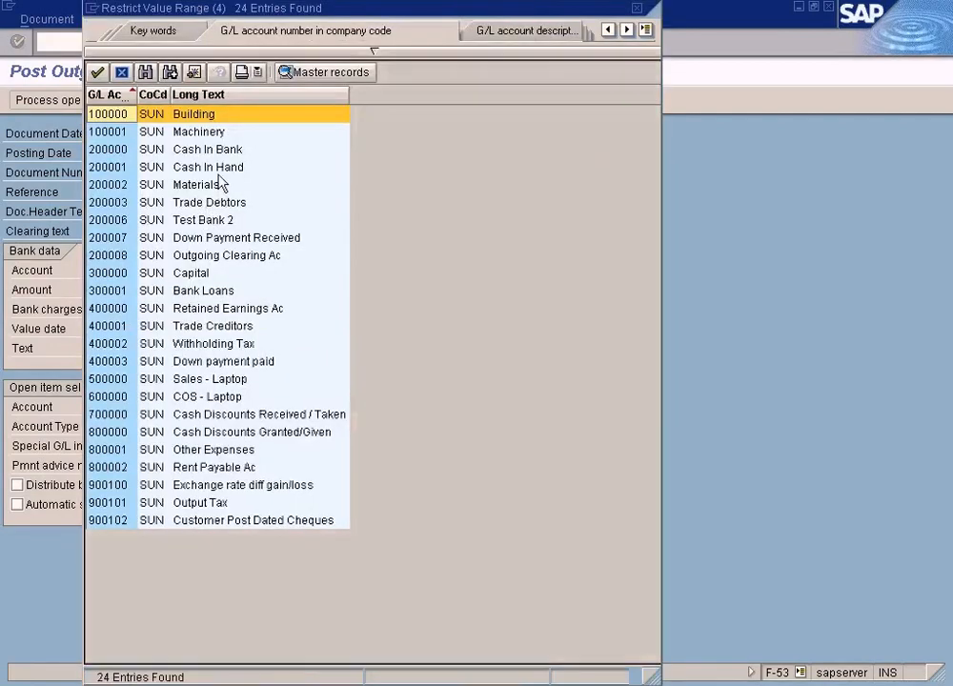
{"action": "double_click", "coordinate": [219, 151]}
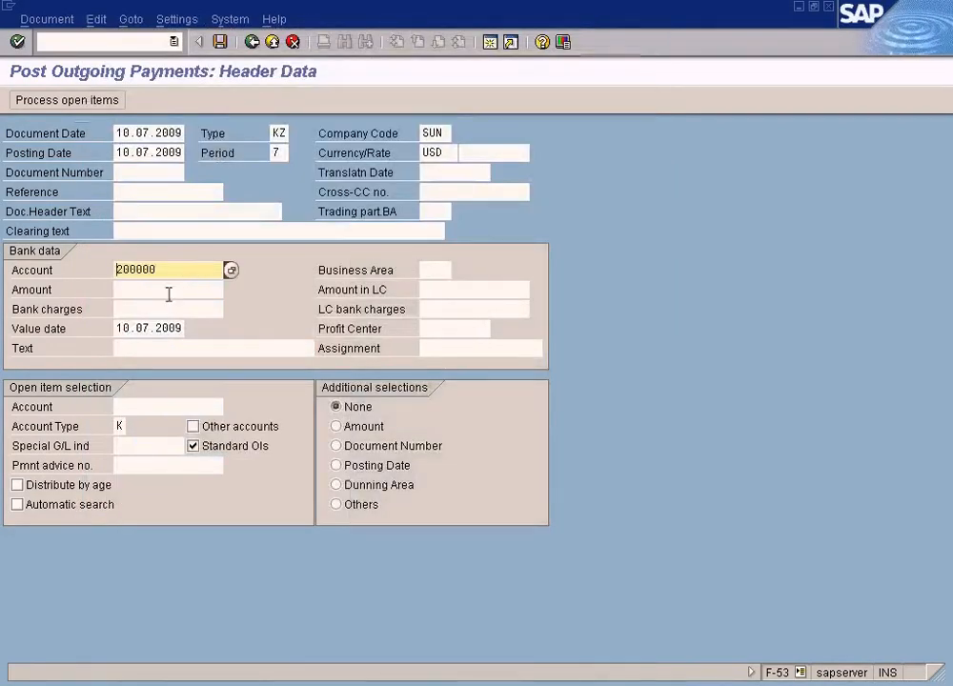
{"action": "left_click", "coordinate": [170, 289]}
{"action": "type", "text": "800"}
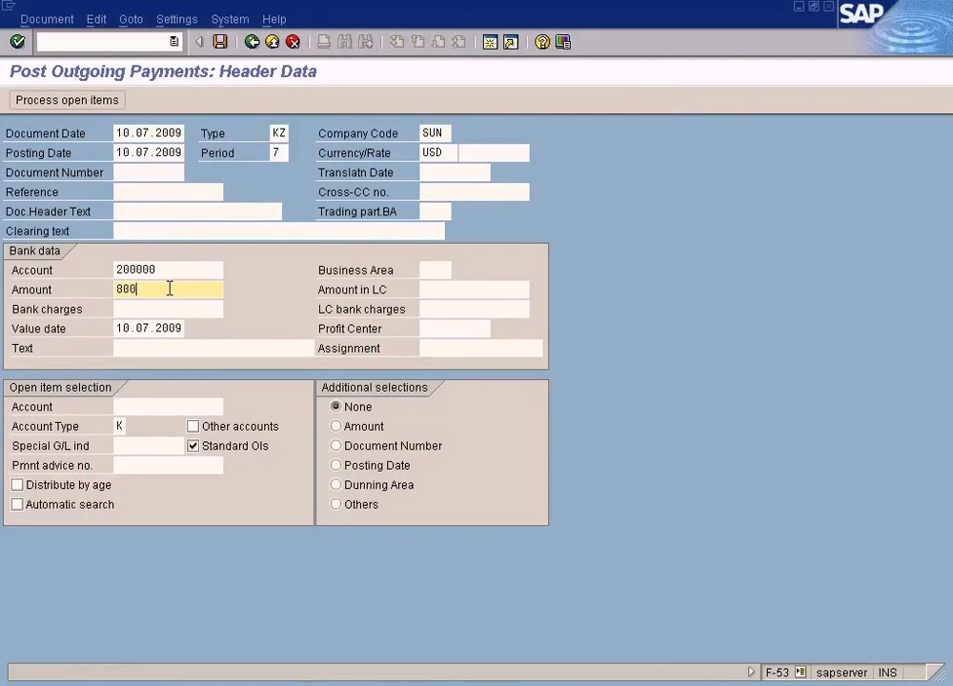
Step: Choose Vendor A from the company code SUN vendors as the open item selection account
{"action": "left_click", "coordinate": [165, 406]}
{"action": "left_click", "coordinate": [230, 407]}
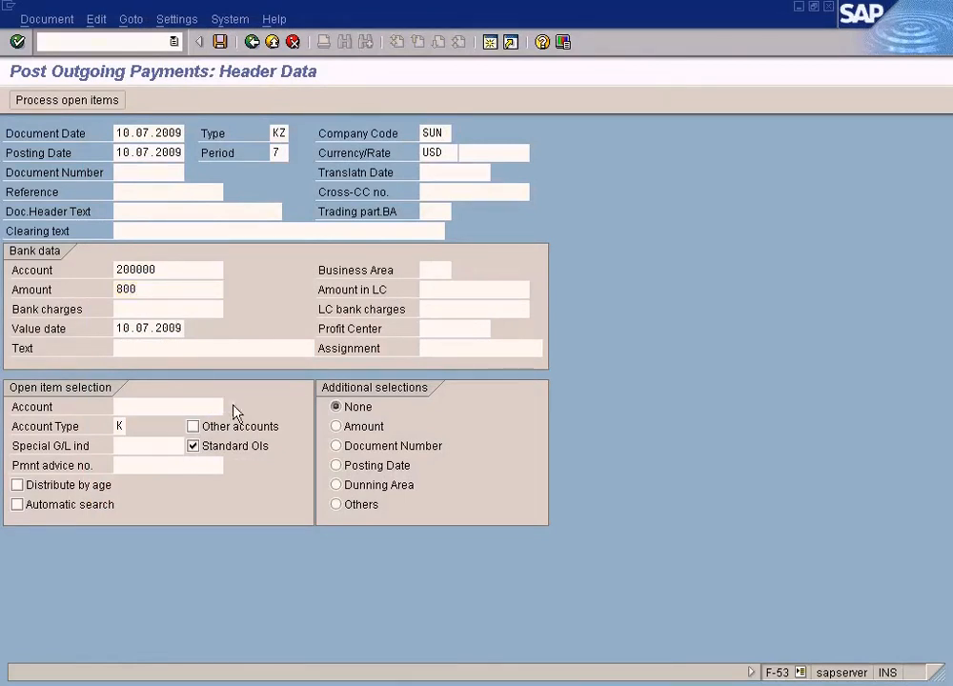
{"action": "left_click", "coordinate": [99, 534]}
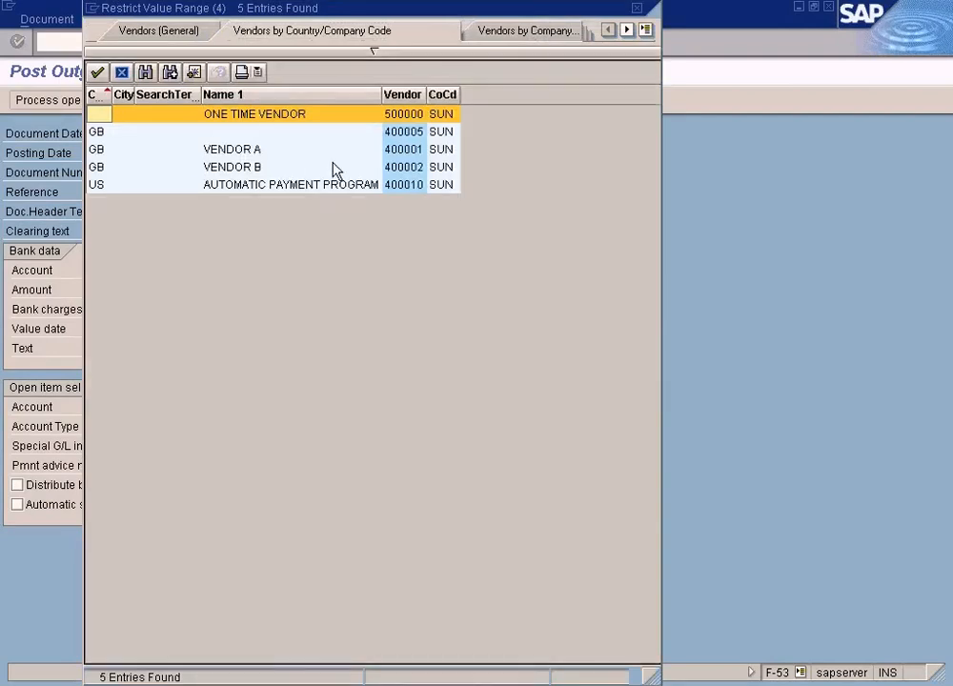
{"action": "double_click", "coordinate": [400, 150]}
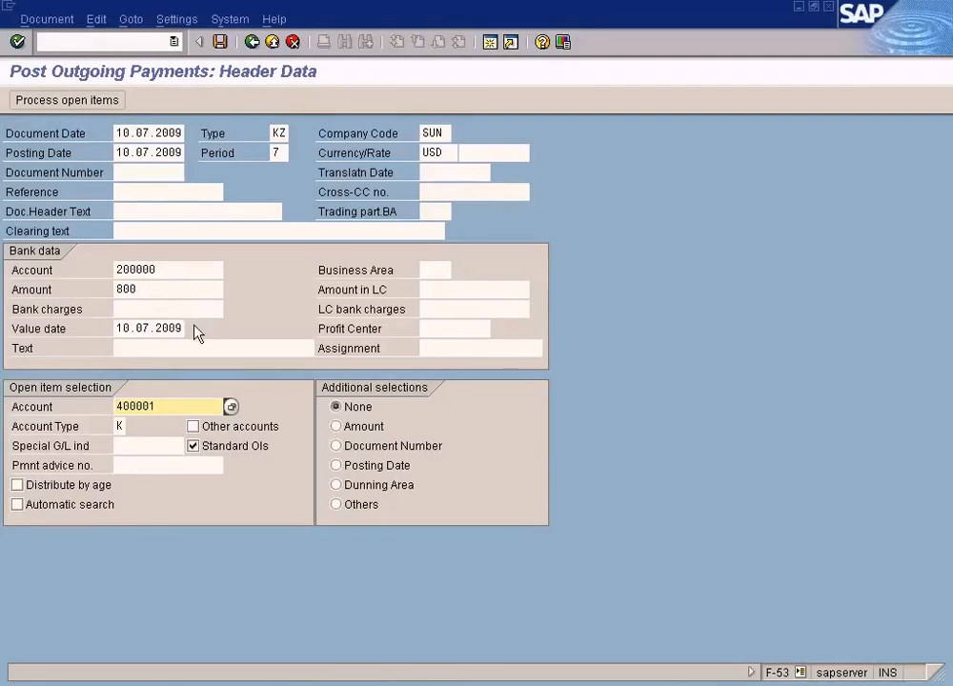
Step: Set the special G/L indicator to J (Downpayment Made) and process the vendor's open items
{"action": "left_click", "coordinate": [136, 446]}
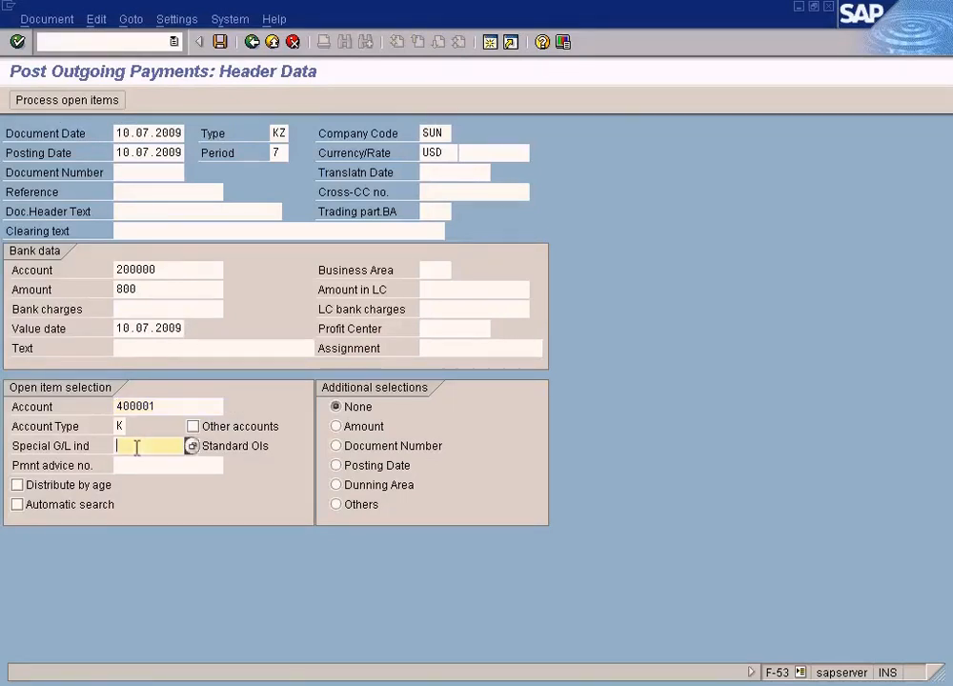
{"action": "left_click", "coordinate": [192, 446]}
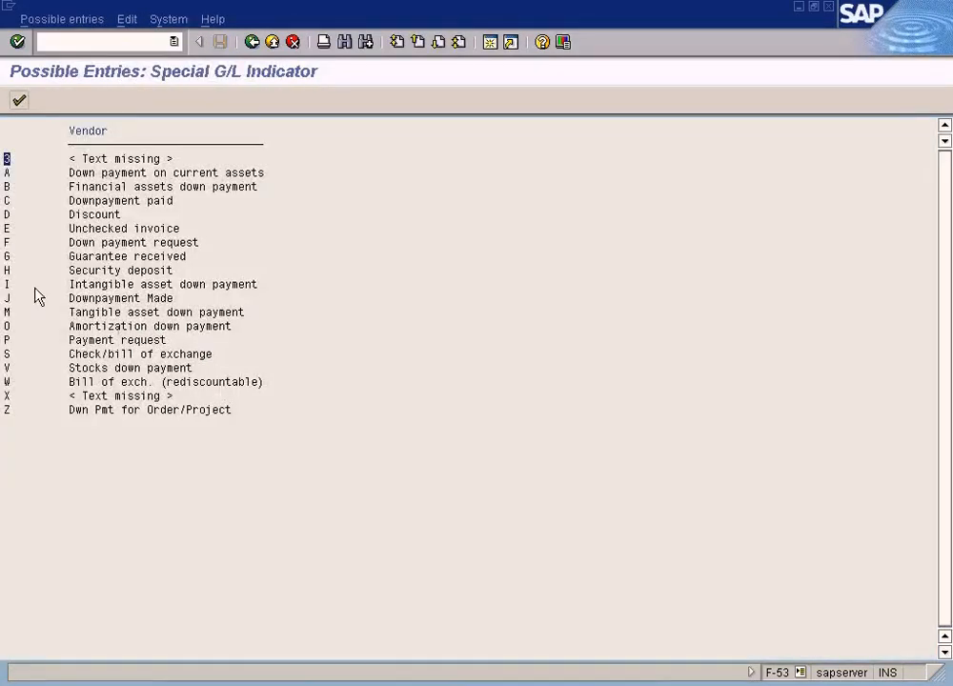
{"action": "left_click", "coordinate": [9, 299]}
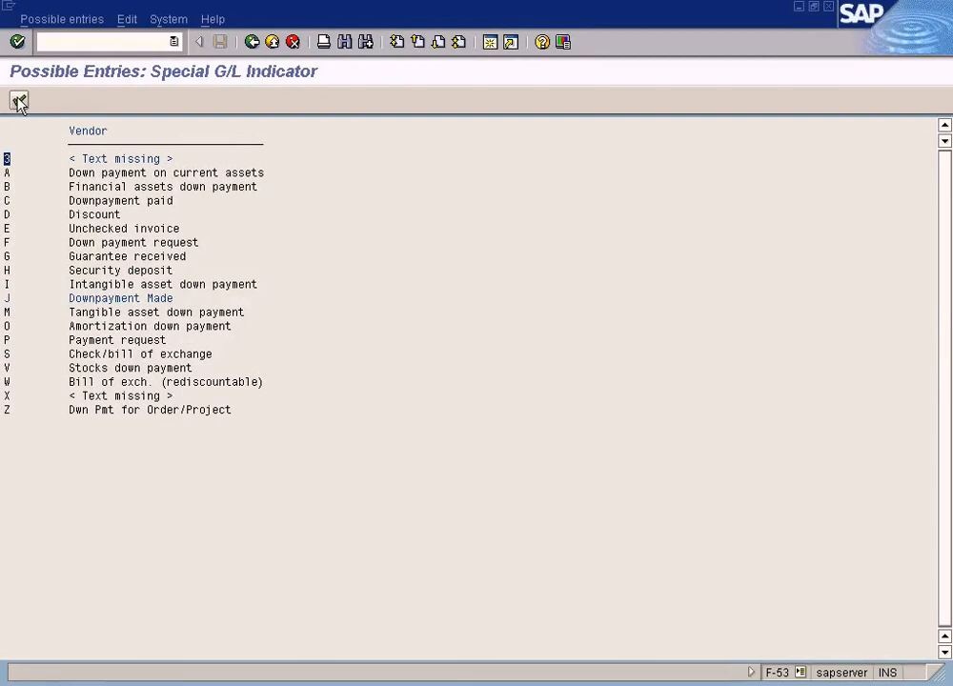
{"action": "left_click", "coordinate": [111, 297]}
{"action": "left_click", "coordinate": [256, 44]}
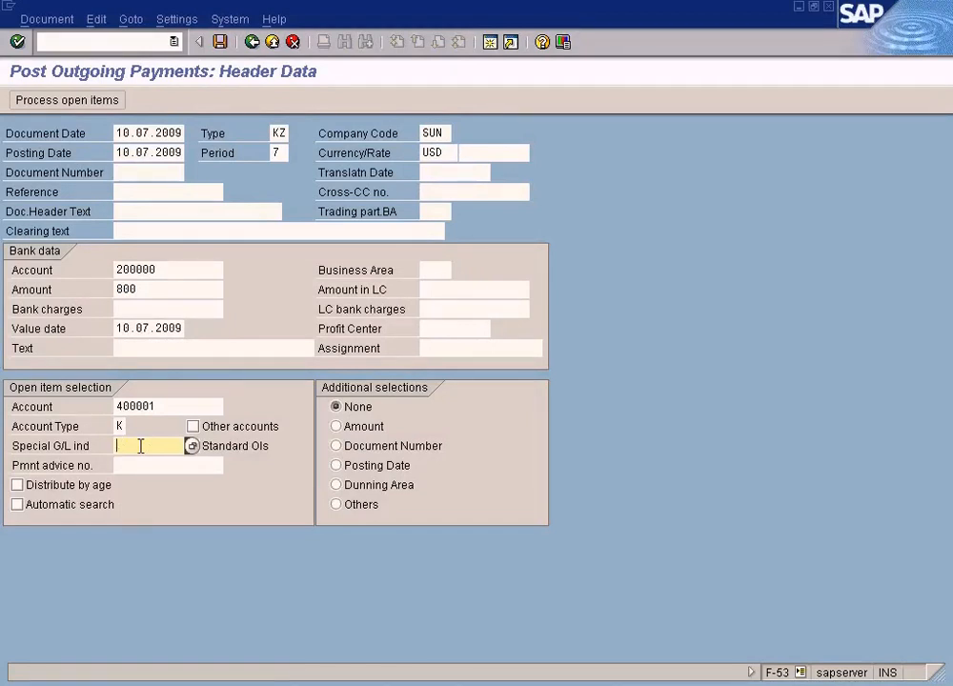
{"action": "left_click", "coordinate": [192, 447]}
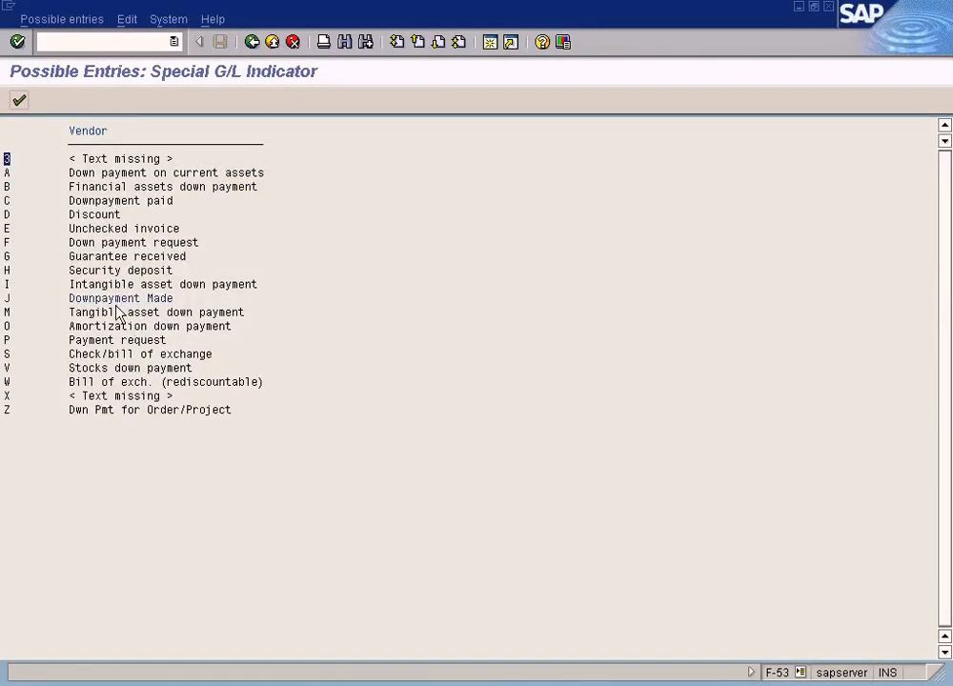
{"action": "left_click", "coordinate": [251, 42]}
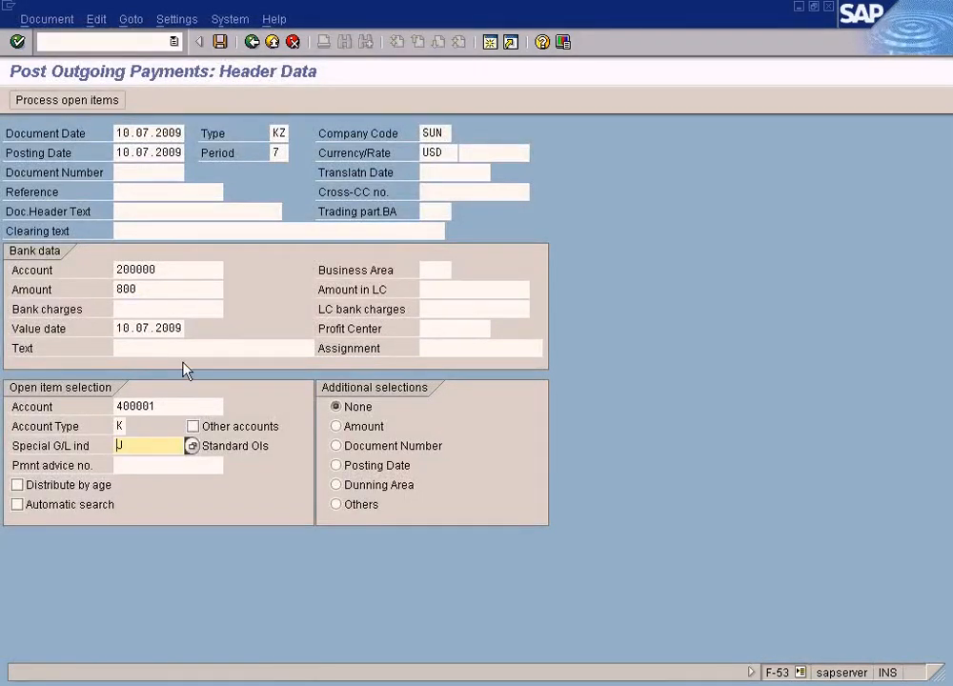
{"action": "key", "text": "Delete"}
{"action": "type", "text": "J"}
{"action": "left_click", "coordinate": [116, 100]}
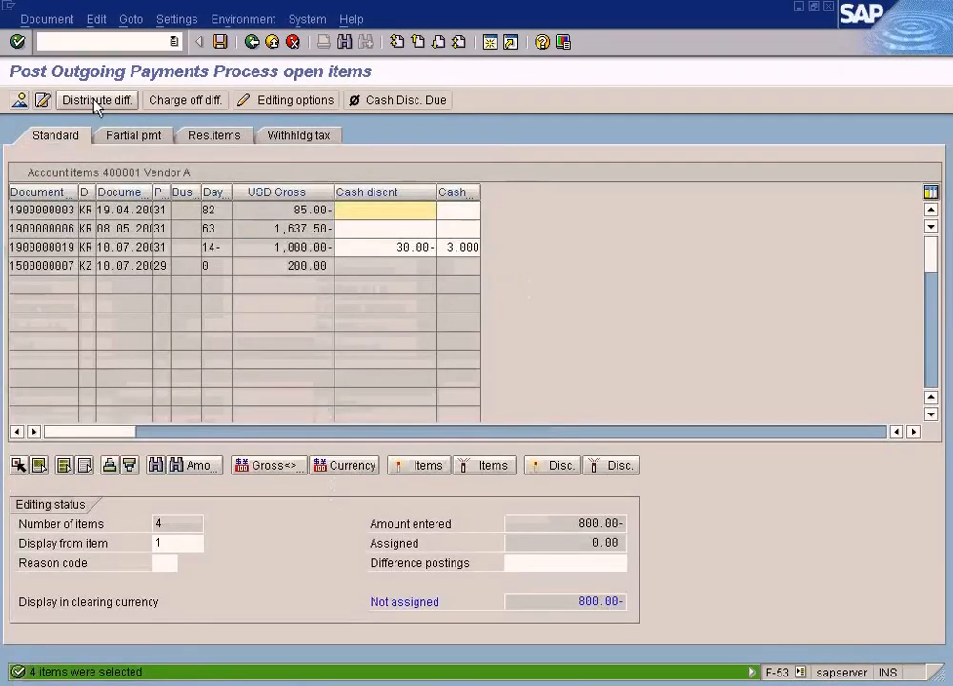
Step: Clear the 1,000.00 invoice's cash discount amount and percentage, and compare its gross amount with the down payment item
{"action": "left_click_drag", "start_coordinate": [283, 265], "coordinate": [333, 266]}
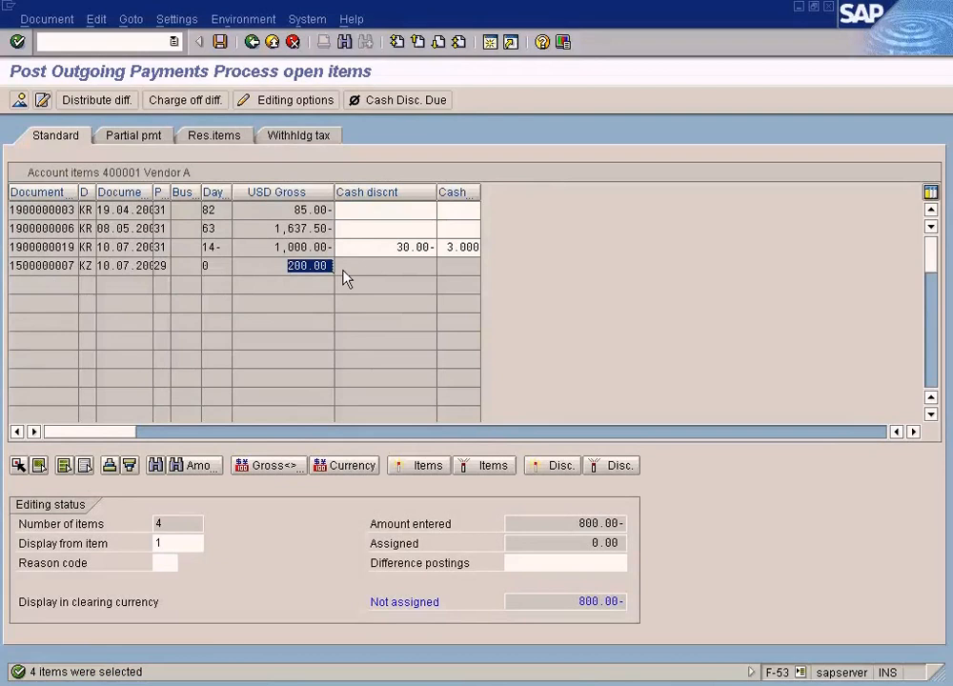
{"action": "left_click_drag", "start_coordinate": [396, 247], "coordinate": [449, 247]}
{"action": "key", "text": "Delete"}
{"action": "double_click", "coordinate": [461, 247]}
{"action": "key", "text": "Delete"}
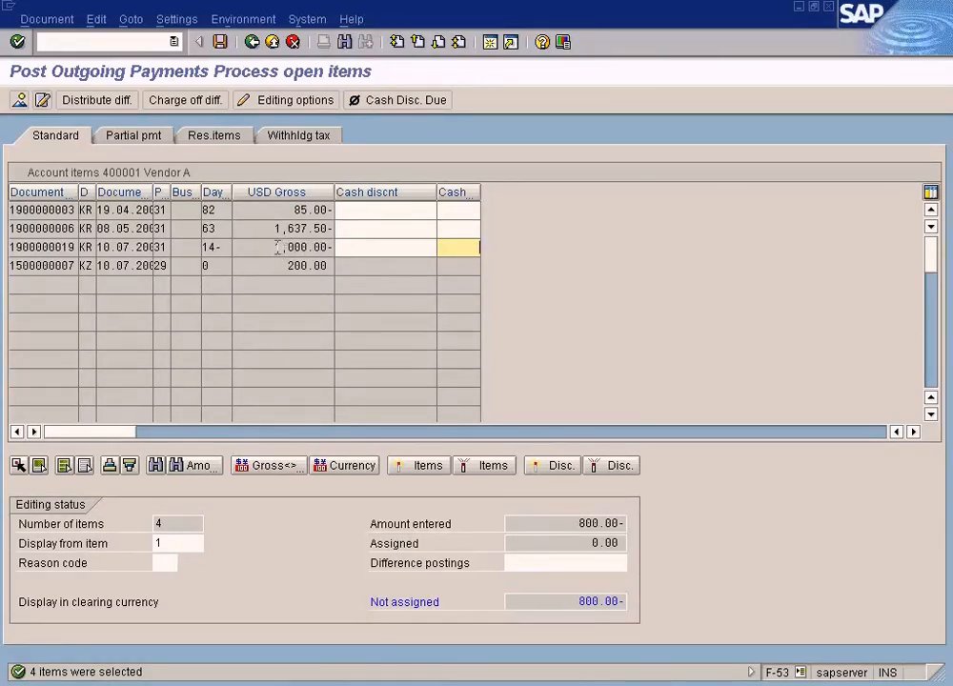
{"action": "left_click_drag", "start_coordinate": [271, 247], "coordinate": [360, 248]}
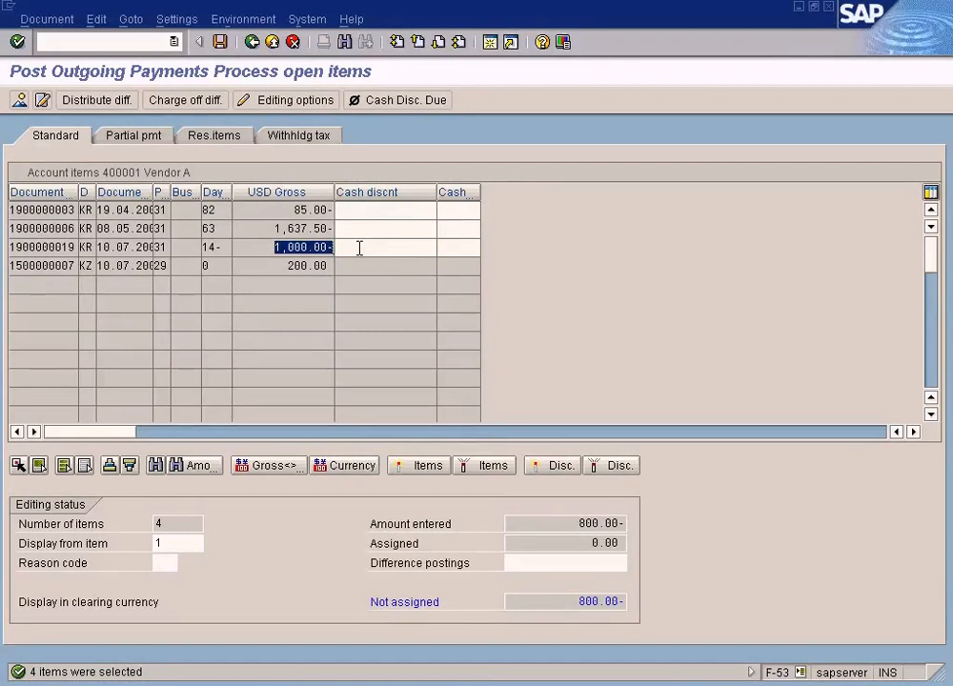
{"action": "left_click_drag", "start_coordinate": [283, 265], "coordinate": [359, 265]}
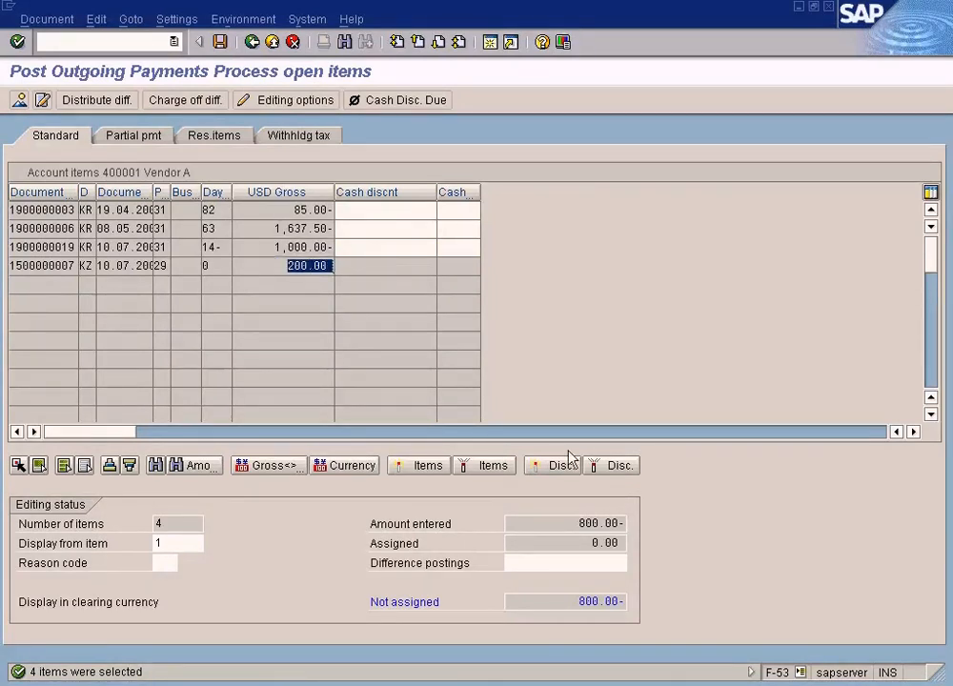
Step: Activate the 1,000.00 invoice and the 200.00 down payment item so both are assigned against the payment amount
{"action": "left_click_drag", "start_coordinate": [570, 522], "coordinate": [653, 524]}
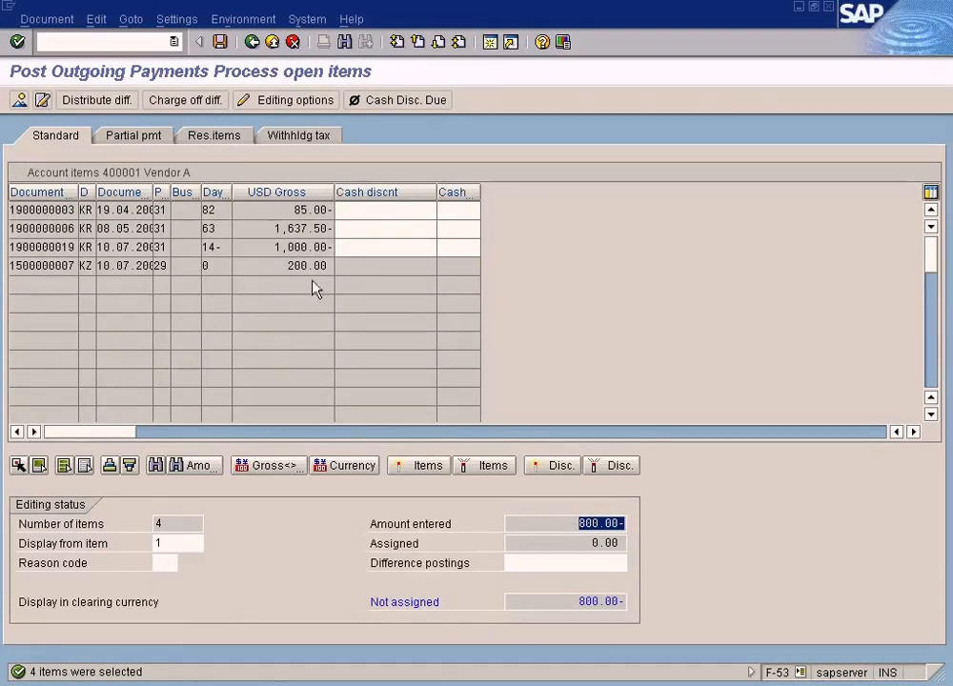
{"action": "double_click", "coordinate": [300, 246]}
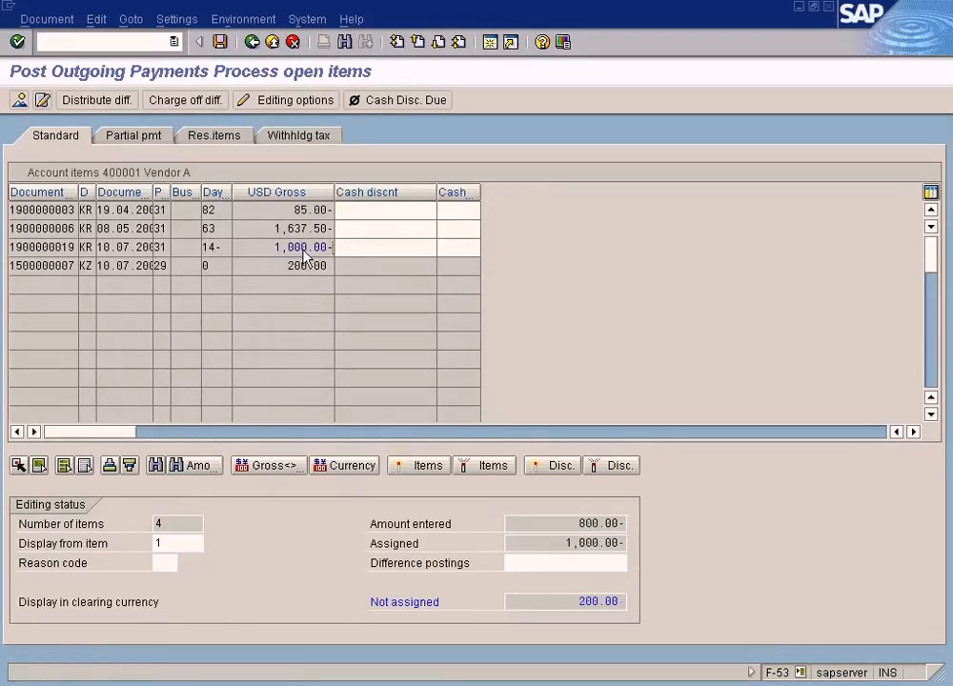
{"action": "double_click", "coordinate": [303, 266]}
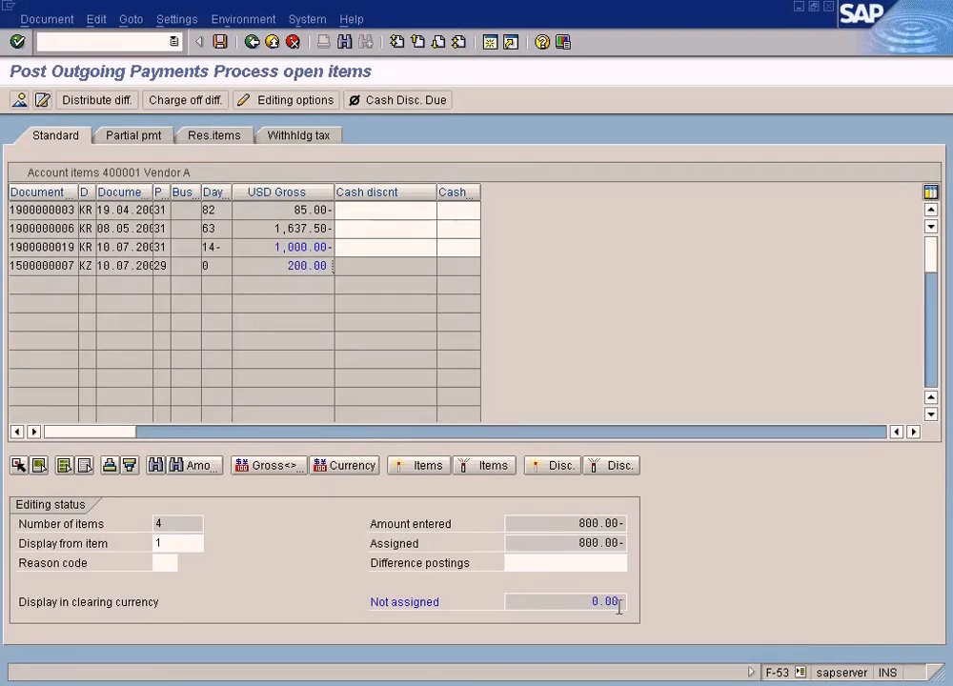
{"action": "double_click", "coordinate": [303, 266]}
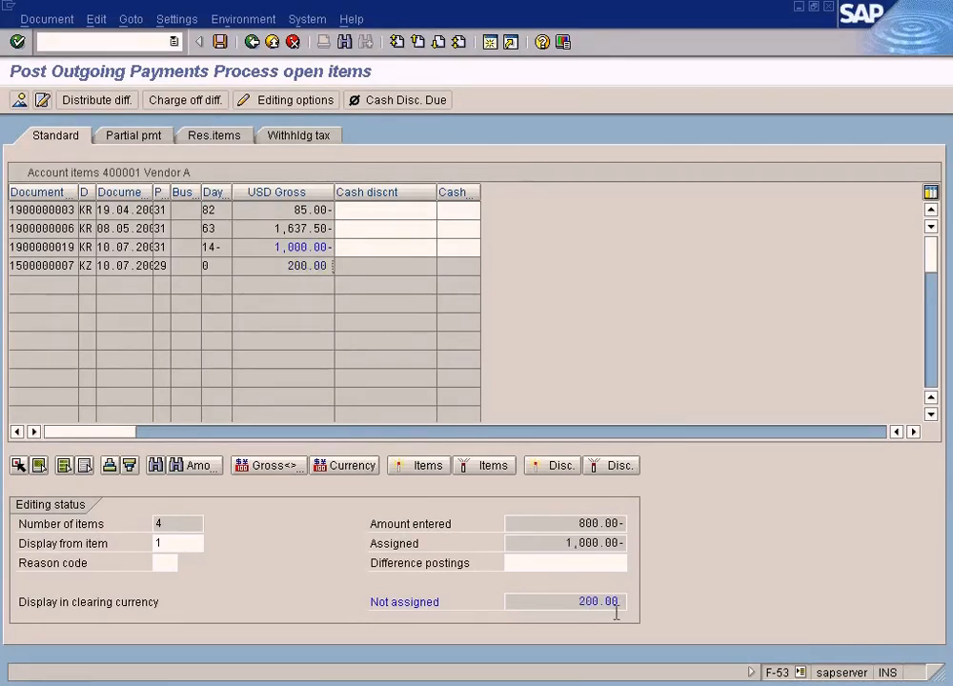
{"action": "double_click", "coordinate": [301, 265]}
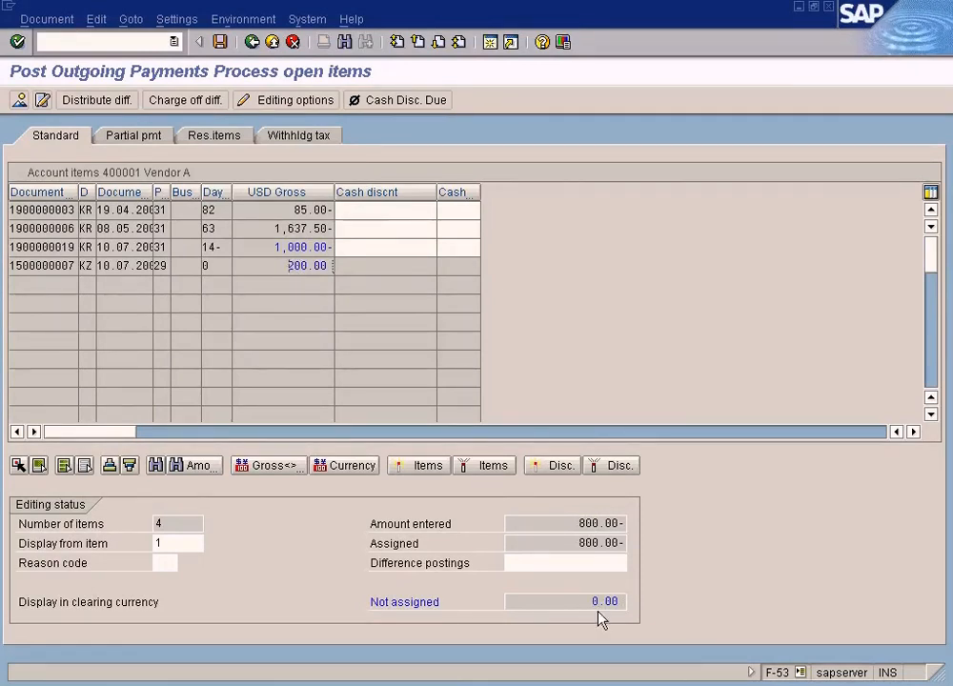
Step: Switch to the untitled Special GL flow diagram in Paint and prepare to save it as a JPEG in My Documents
{"action": "left_click", "coordinate": [553, 684]}
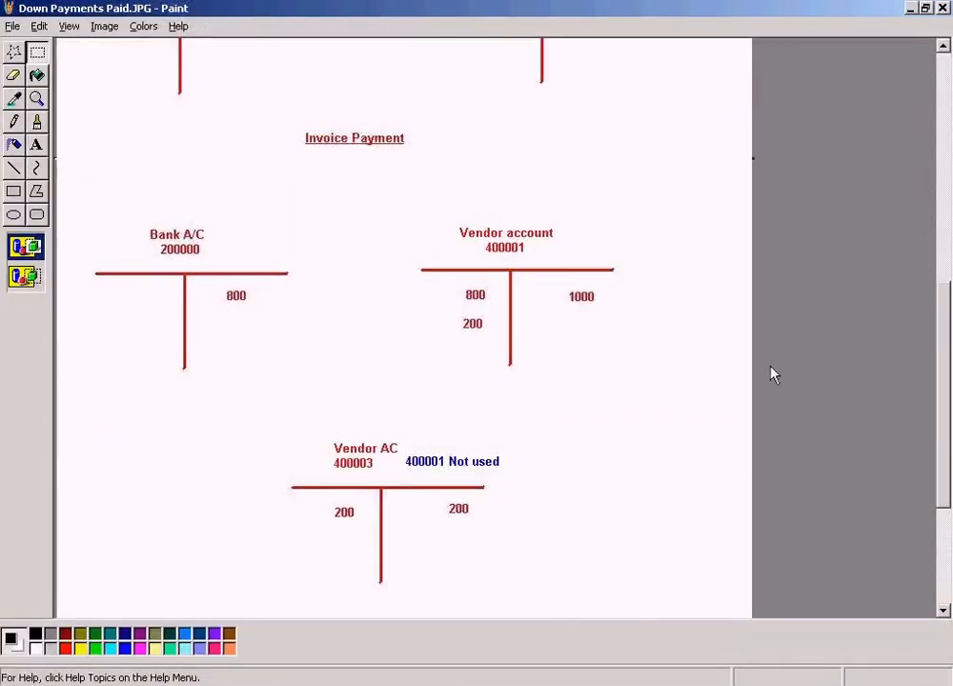
{"action": "left_click", "coordinate": [667, 680]}
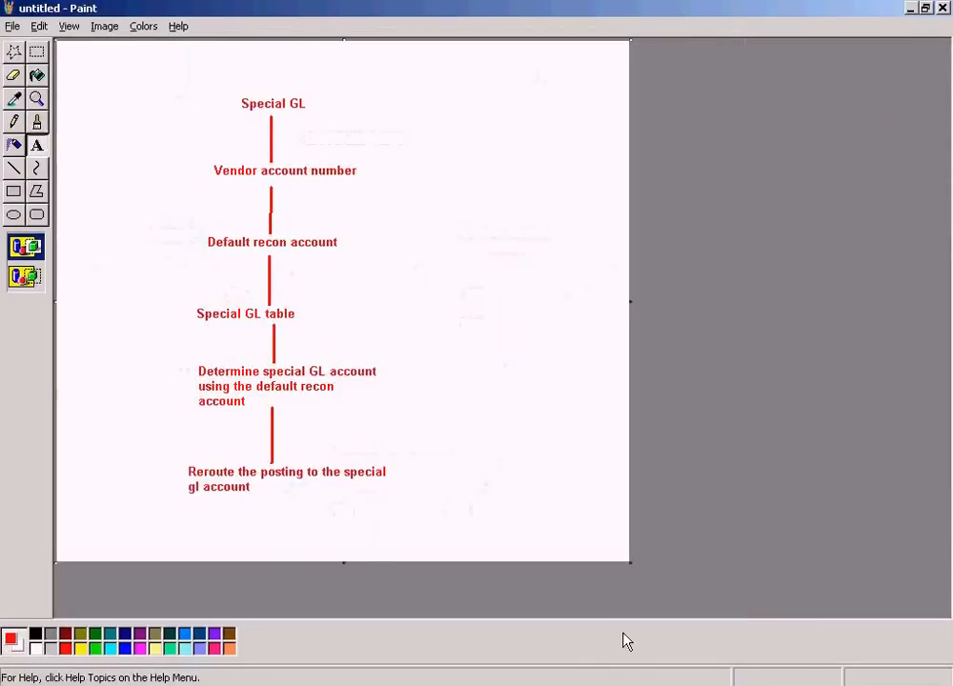
{"action": "left_click", "coordinate": [12, 26]}
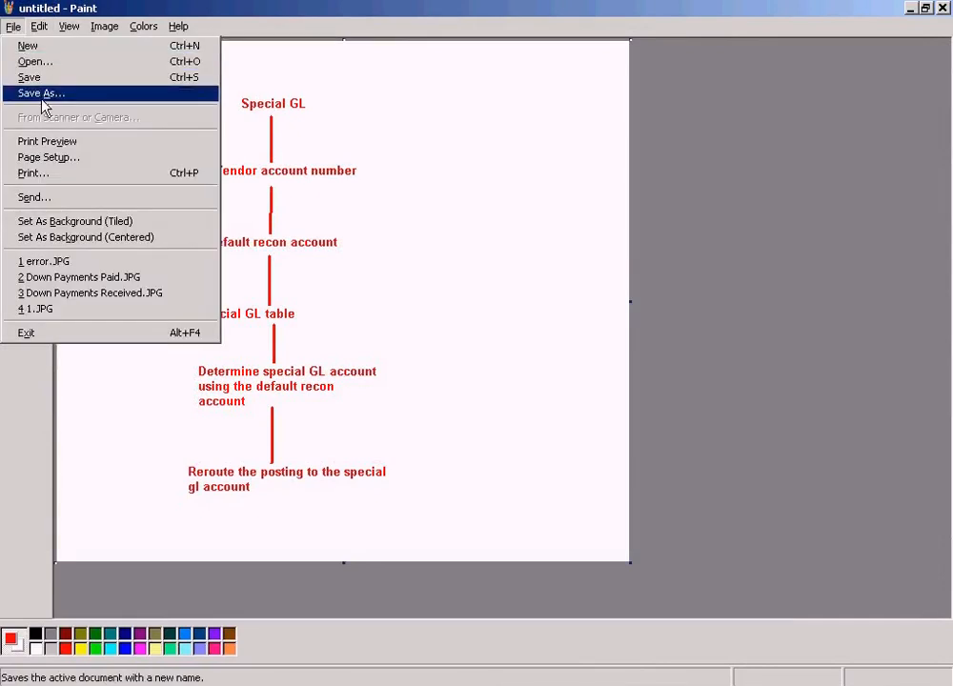
{"action": "left_click", "coordinate": [322, 189]}
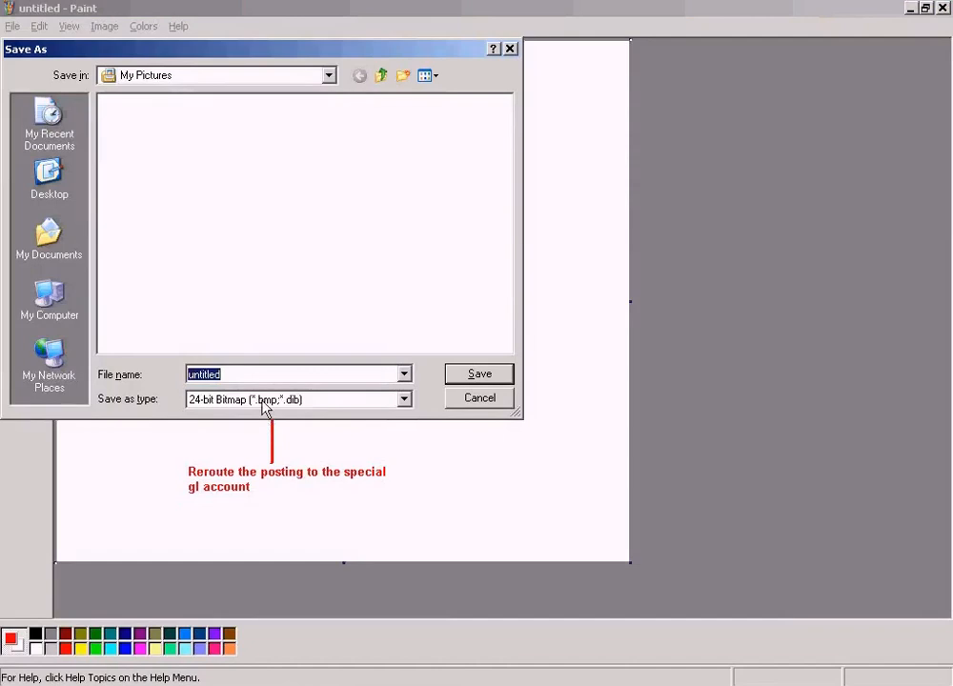
{"action": "left_click", "coordinate": [265, 405]}
{"action": "left_click", "coordinate": [259, 463]}
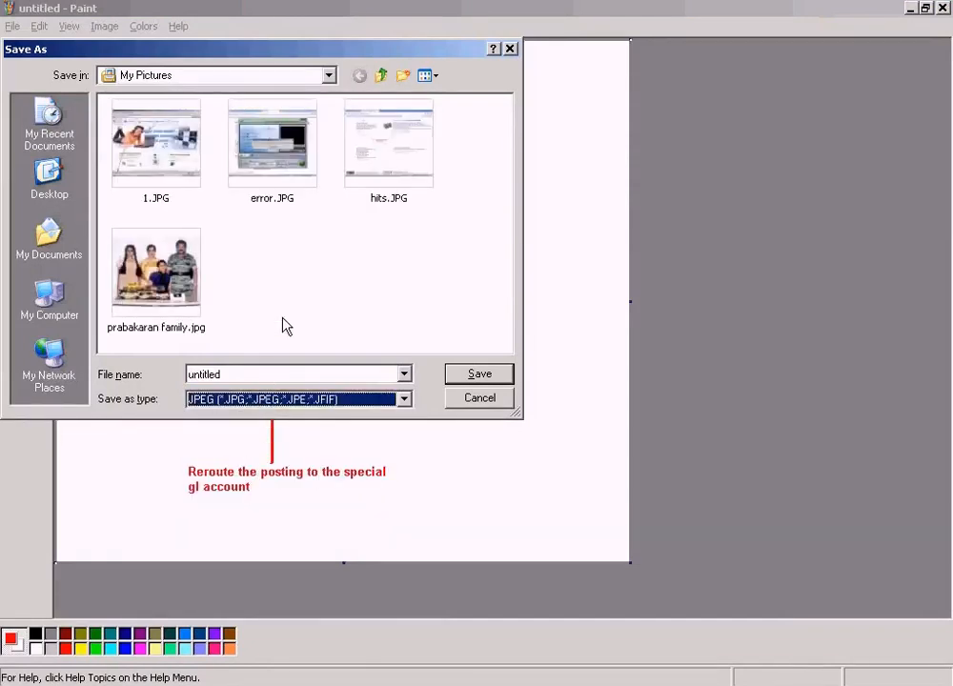
{"action": "left_click", "coordinate": [379, 76]}
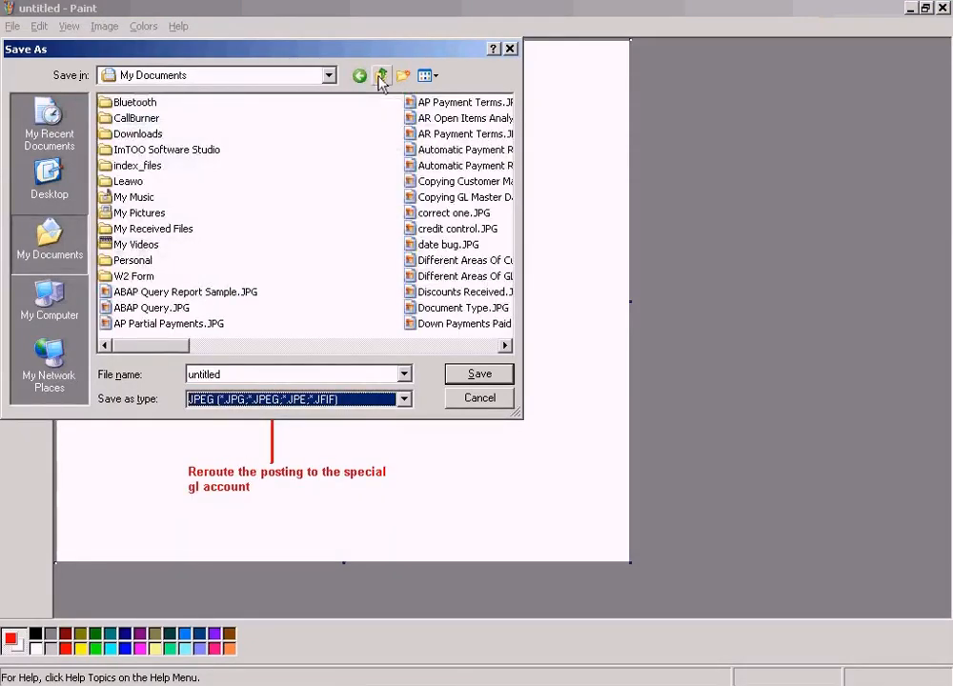
{"action": "double_click", "coordinate": [295, 376]}
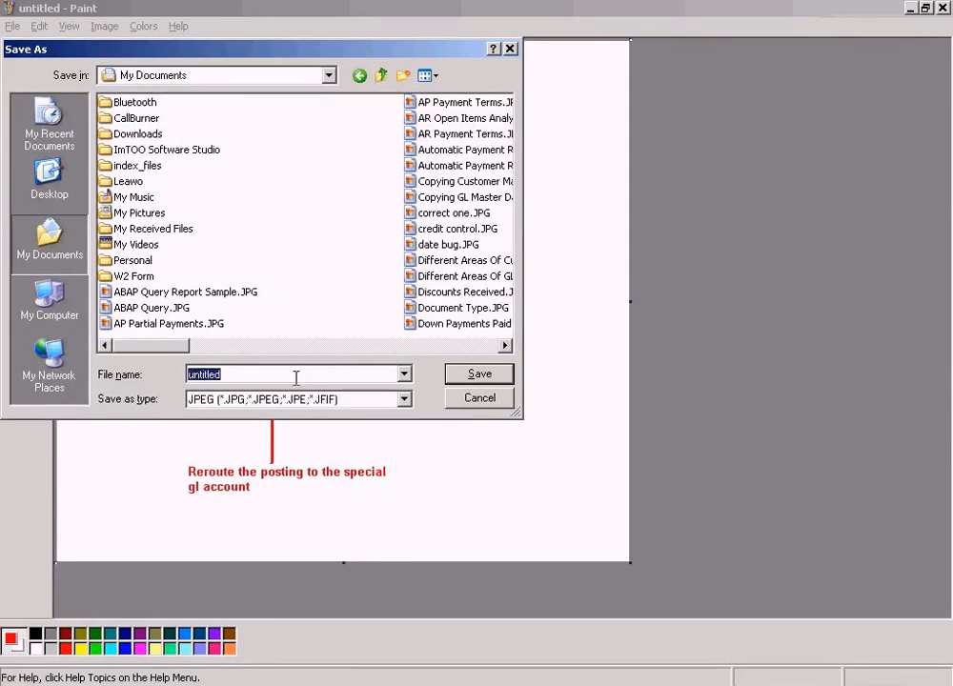
{"action": "type", "text": "Special G"}
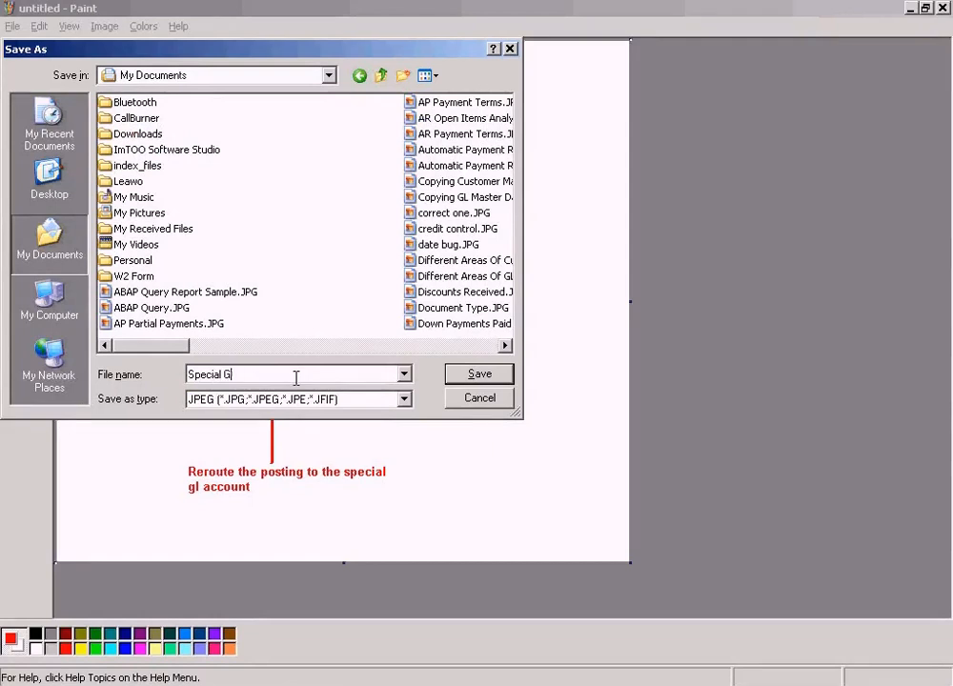
{"action": "type", "text": "L Indi"}
{"action": "key", "text": "BackSpace"}
{"action": "key", "text": "BackSpace"}
{"action": "key", "text": "BackSpace"}
{"action": "key", "text": "BackSpace"}
{"action": "key", "text": "BackSpace"}
{"action": "key", "text": "BackSpace"}
{"action": "key", "text": "BackSpace"}
{"action": "key", "text": "BackSpace"}
{"action": "key", "text": "BackSpace"}
{"action": "key", "text": "BackSpace"}
{"action": "key", "text": "BackSpace"}
{"action": "key", "text": "BackSpace"}
{"action": "key", "text": "BackSpace"}
{"action": "key", "text": "BackSpace"}
Step: Save the Special GL flow diagram under the file name Down Payments Paid Data Flow and put its window away
{"action": "type", "text": "Downp"}
{"action": "type", "text": "ayment made"}
{"action": "key", "text": "BackSpace"}
{"action": "key", "text": "BackSpace"}
{"action": "key", "text": "BackSpace"}
{"action": "key", "text": "BackSpace"}
{"action": "key", "text": "BackSpace"}
{"action": "key", "text": "BackSpace"}
{"action": "key", "text": "BackSpace"}
{"action": "type", "text": "Paymen"}
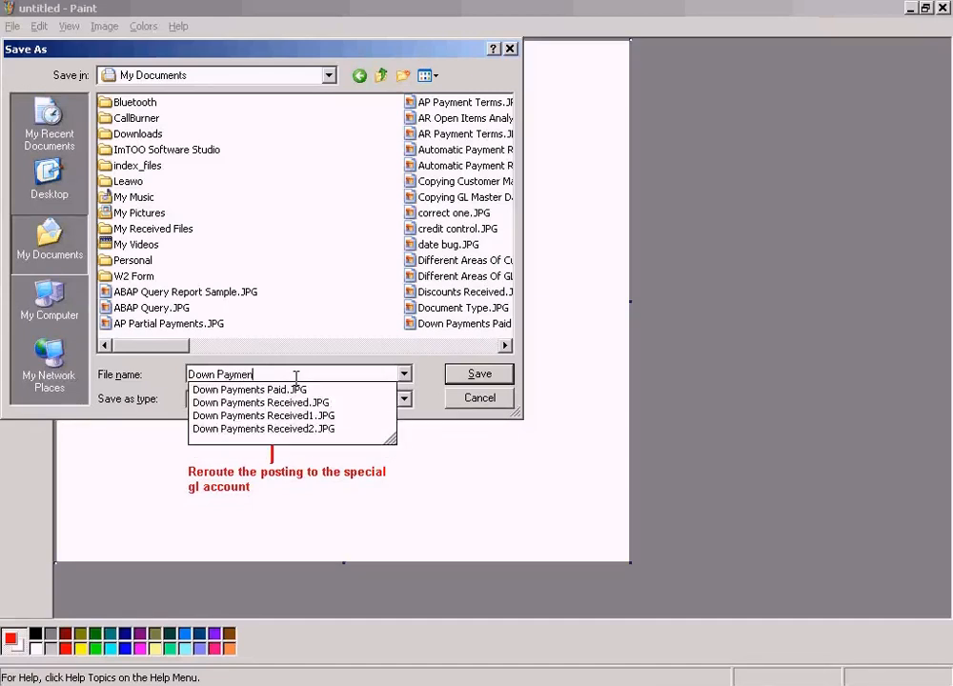
{"action": "type", "text": "ts Paid"}
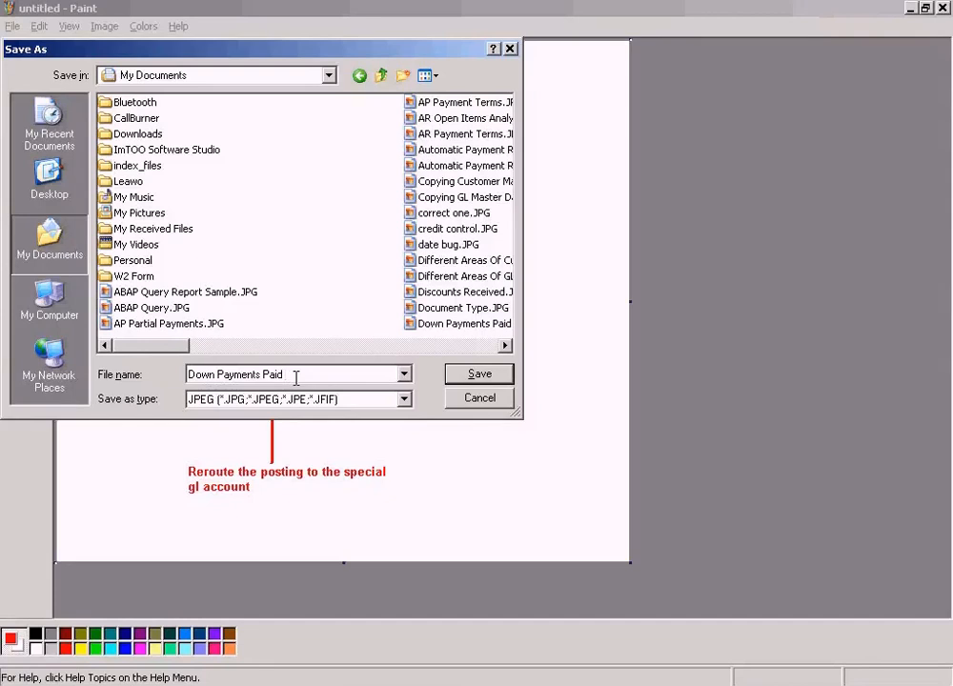
{"action": "type", "text": " Data Flow"}
{"action": "key", "text": "Return"}
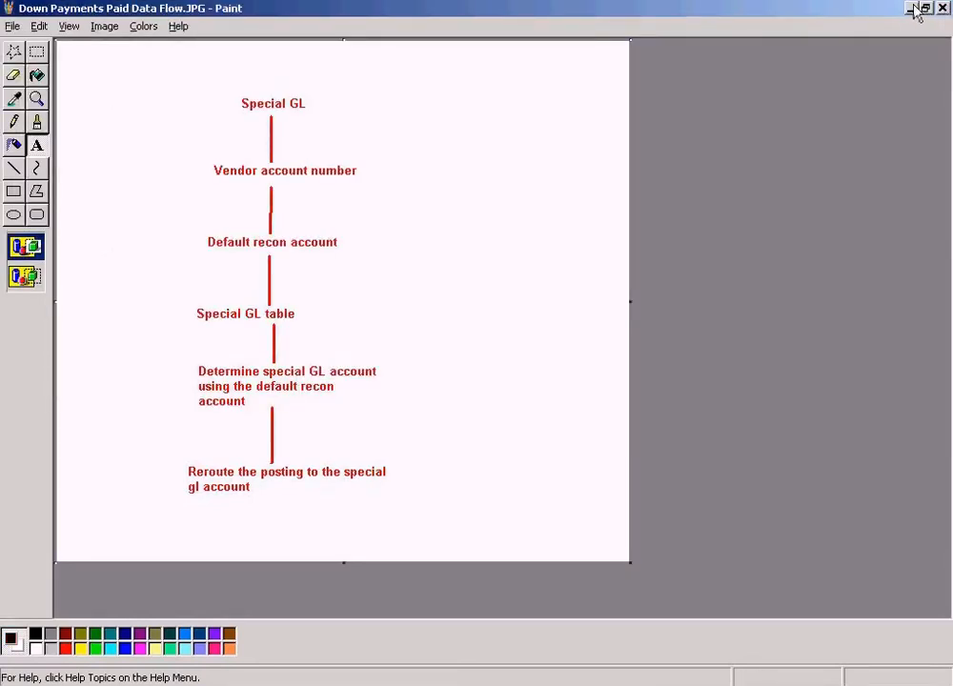
{"action": "left_click", "coordinate": [943, 9]}
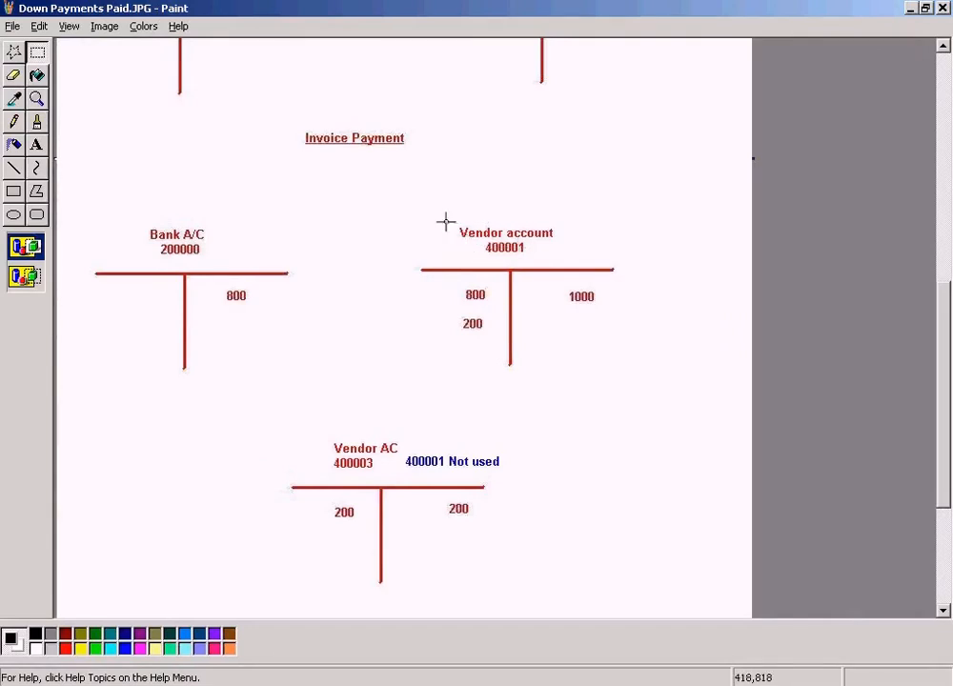
Step: Compare the activated open items in SAP with the 800, 200 and 1000 entries of the Invoice Payment T-accounts in Paint
{"action": "left_click", "coordinate": [381, 684]}
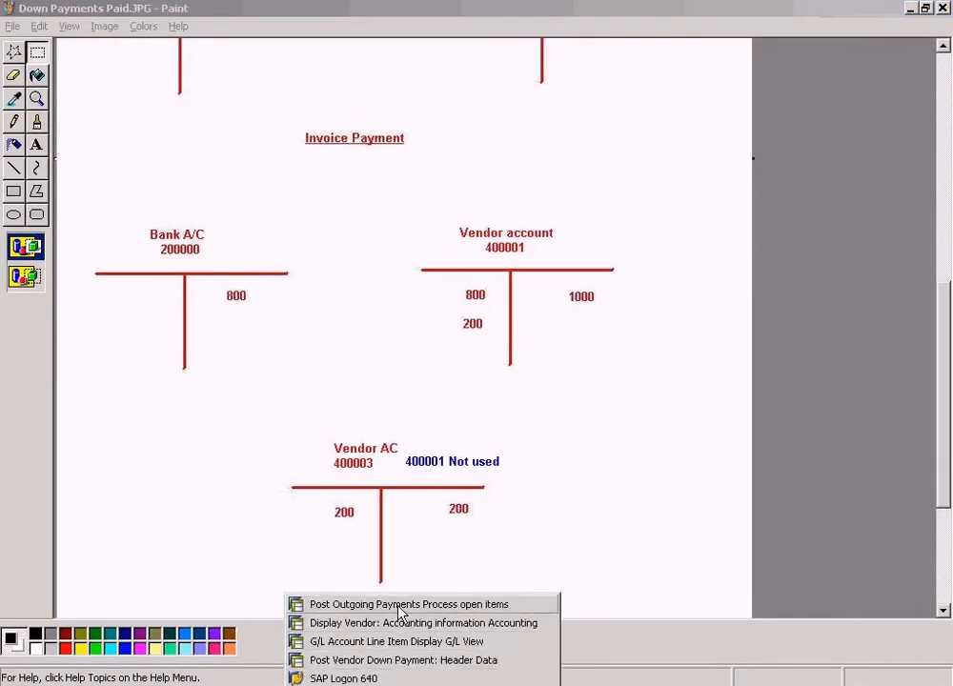
{"action": "left_click", "coordinate": [401, 606]}
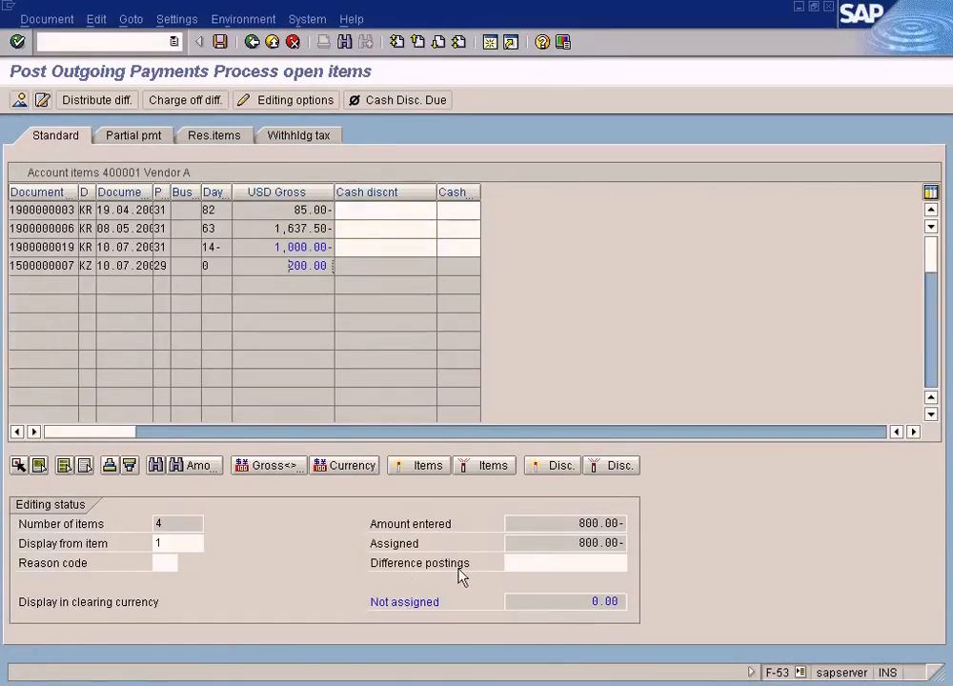
{"action": "key", "text": "alt+Tab"}
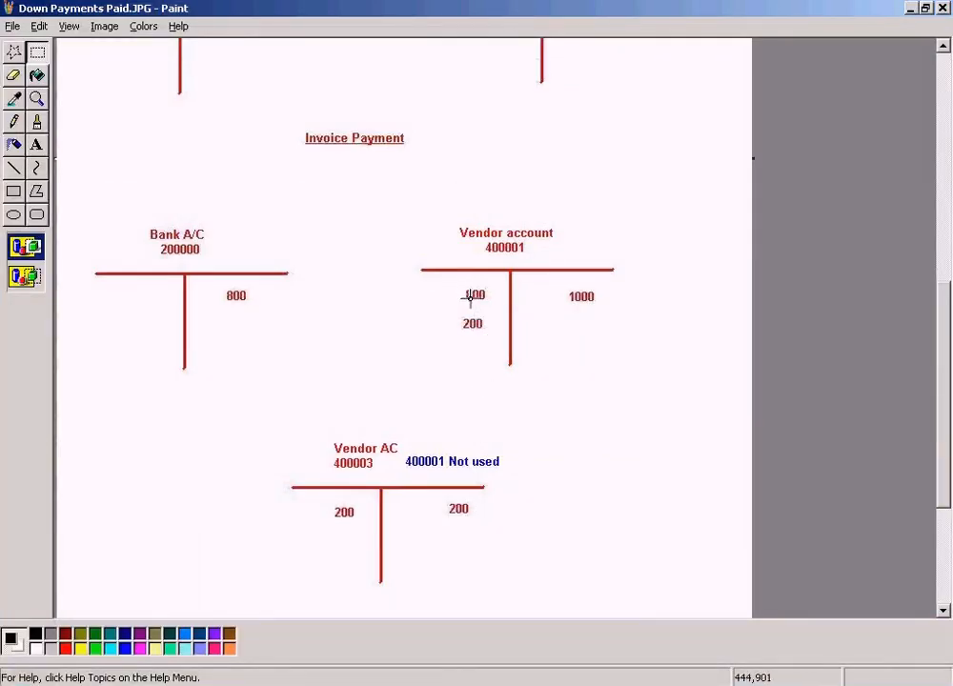
{"action": "key", "text": "alt+Tab"}
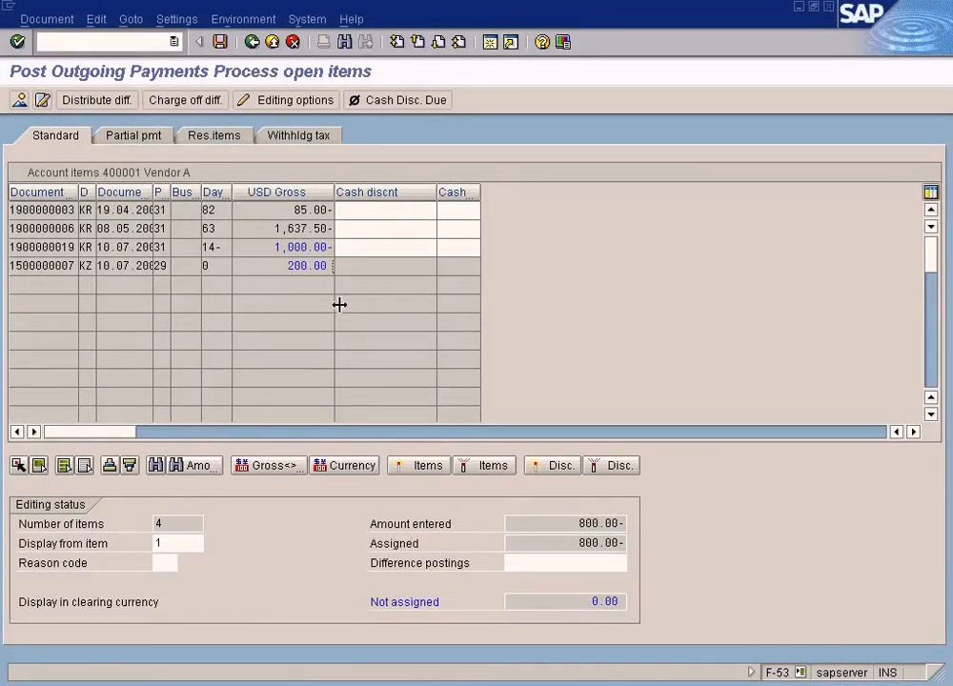
{"action": "key", "text": "alt+Tab"}
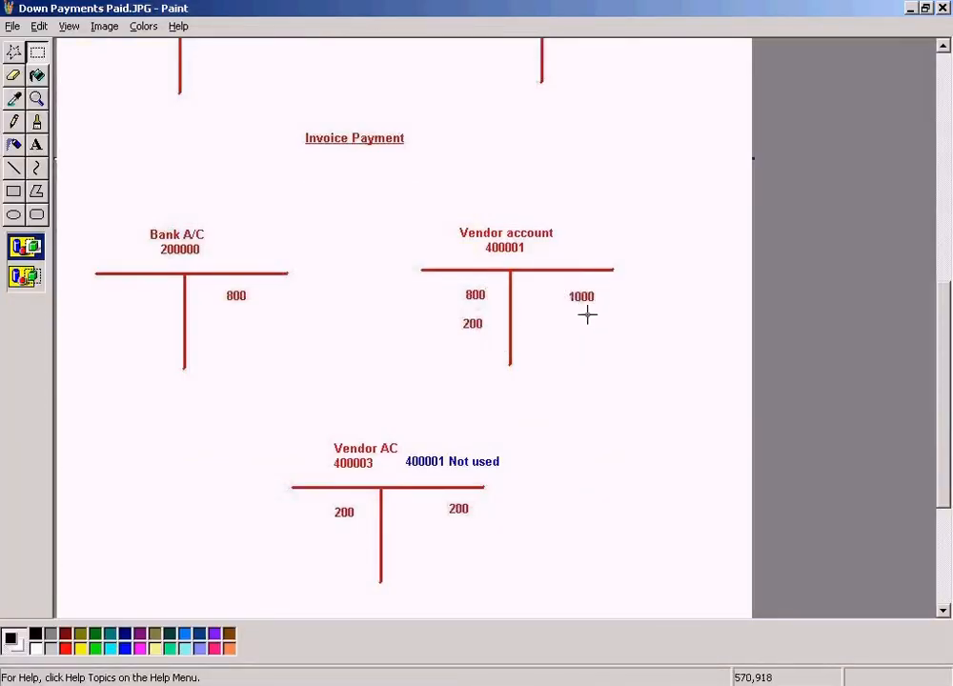
{"action": "key", "text": "alt+Tab"}
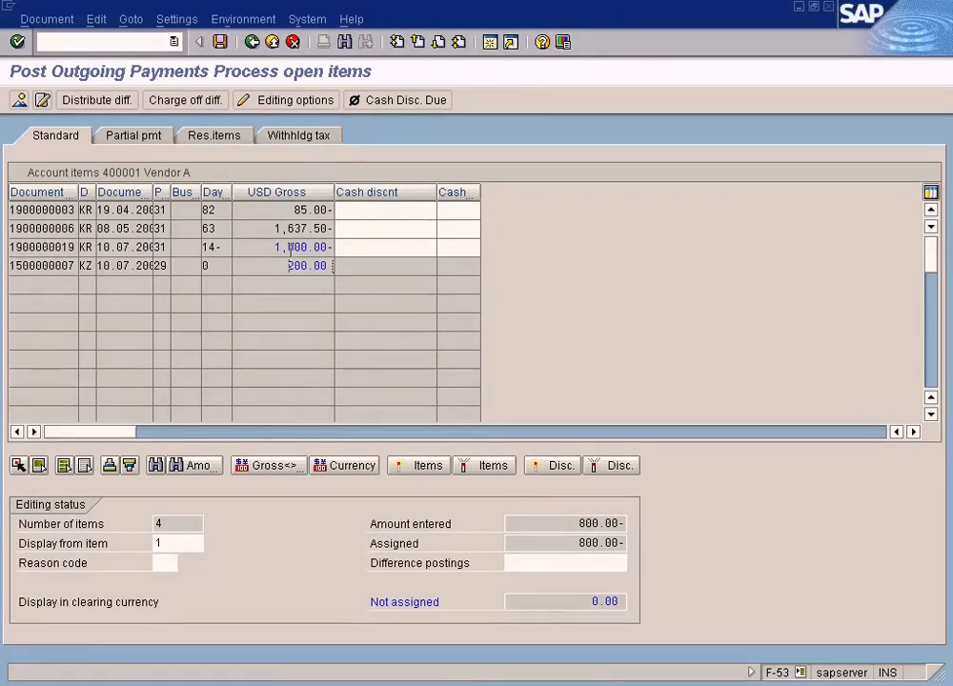
{"action": "key", "text": "alt+Tab"}
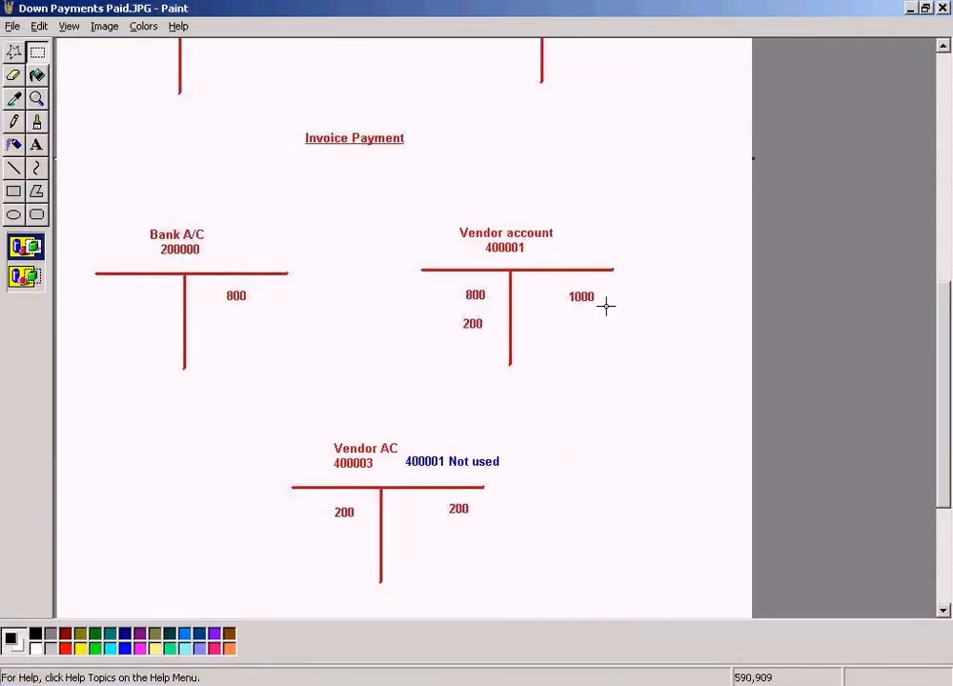
{"action": "key", "text": "alt+Tab"}
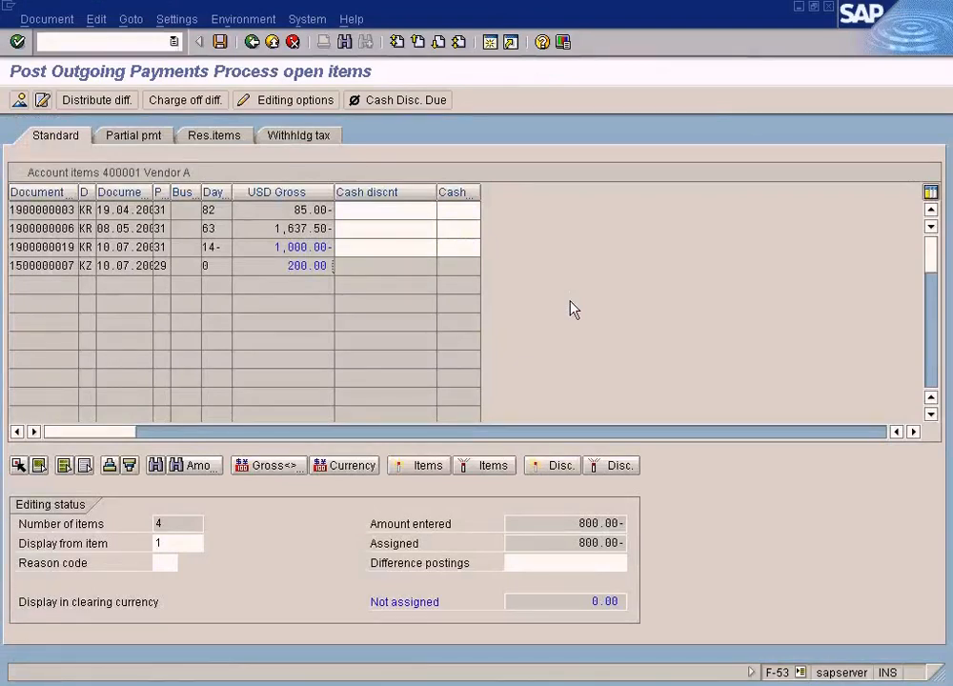
Step: Marquee-select the Vendor account T-account under Invoice Payment in Paint and compare it with the payment's entered amount in SAP
{"action": "key", "text": "alt+Tab"}
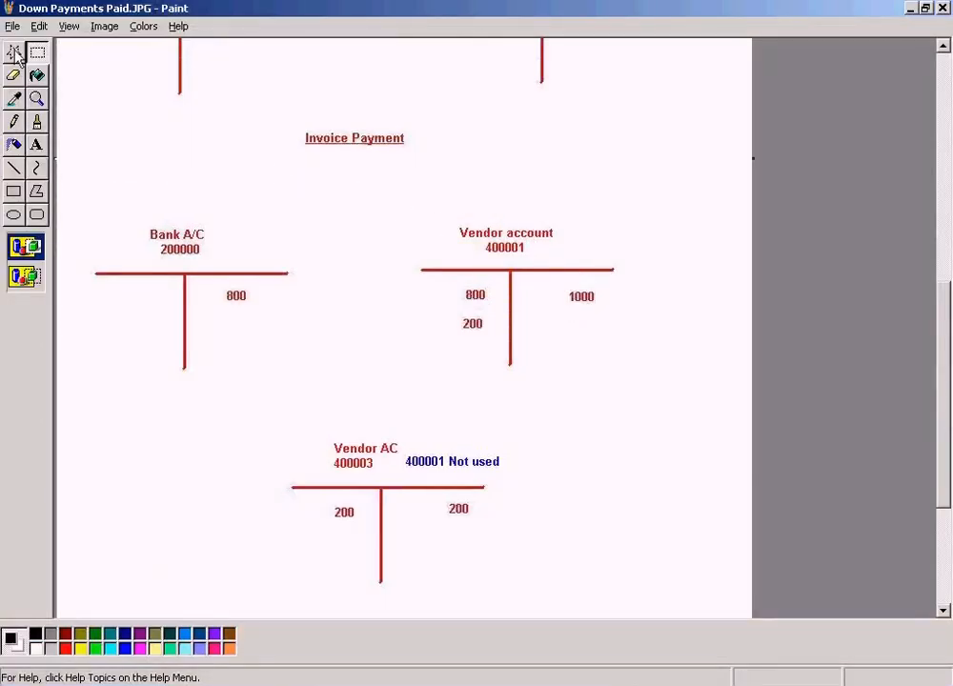
{"action": "left_click_drag", "start_coordinate": [400, 203], "coordinate": [641, 376]}
{"action": "key", "text": "alt+Tab"}
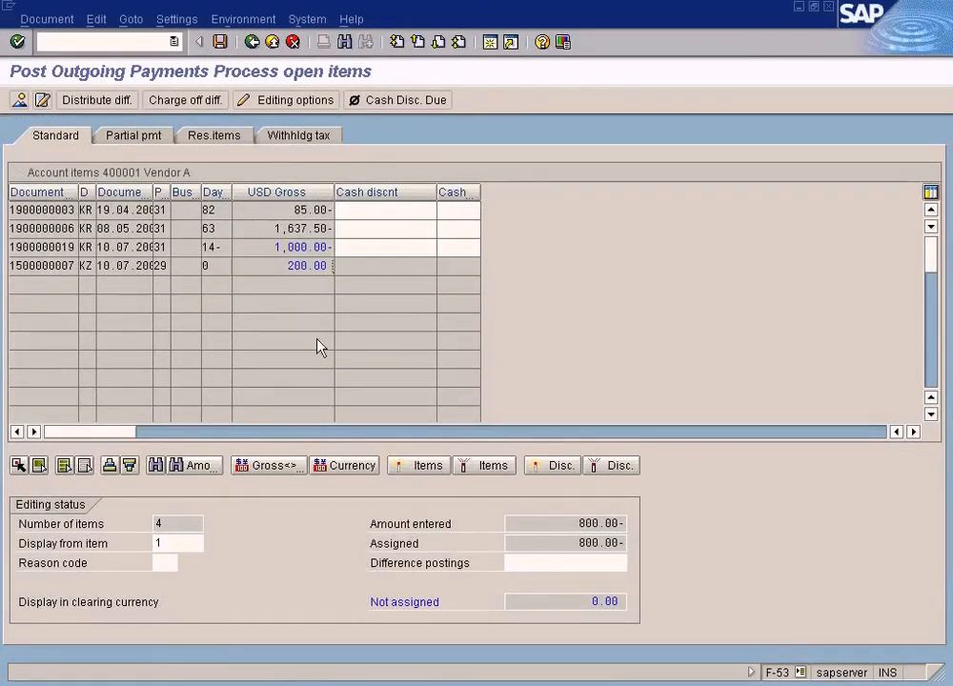
{"action": "key", "text": "alt+Tab"}
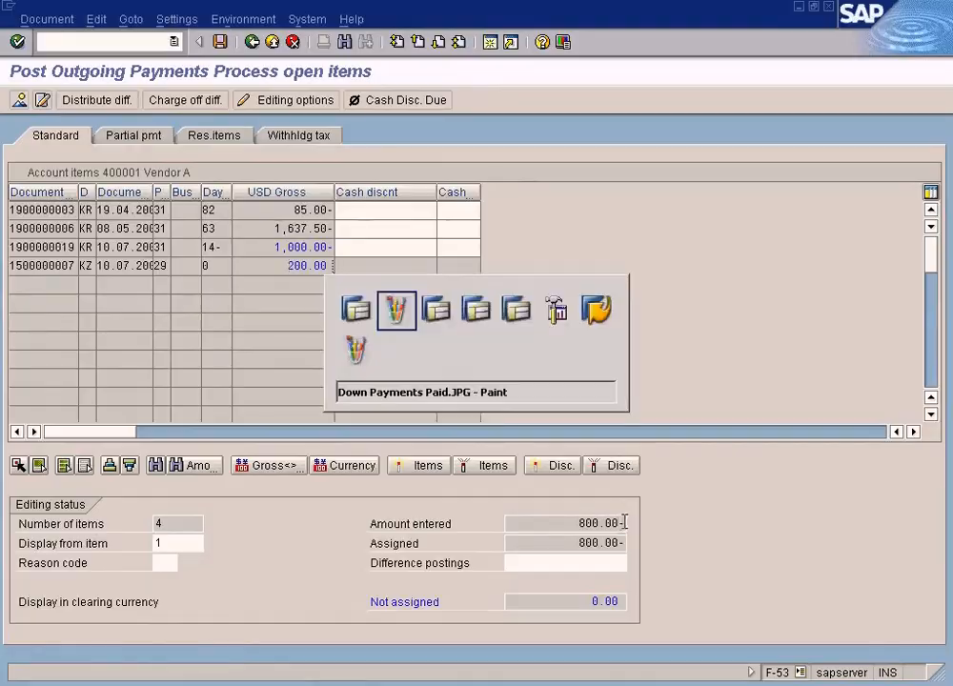
{"action": "key", "text": "alt+Tab"}
Step: Set the Cash In Bank line item's due date to 10.07.2009 from the document overview and return to the overview
{"action": "left_click", "coordinate": [19, 99]}
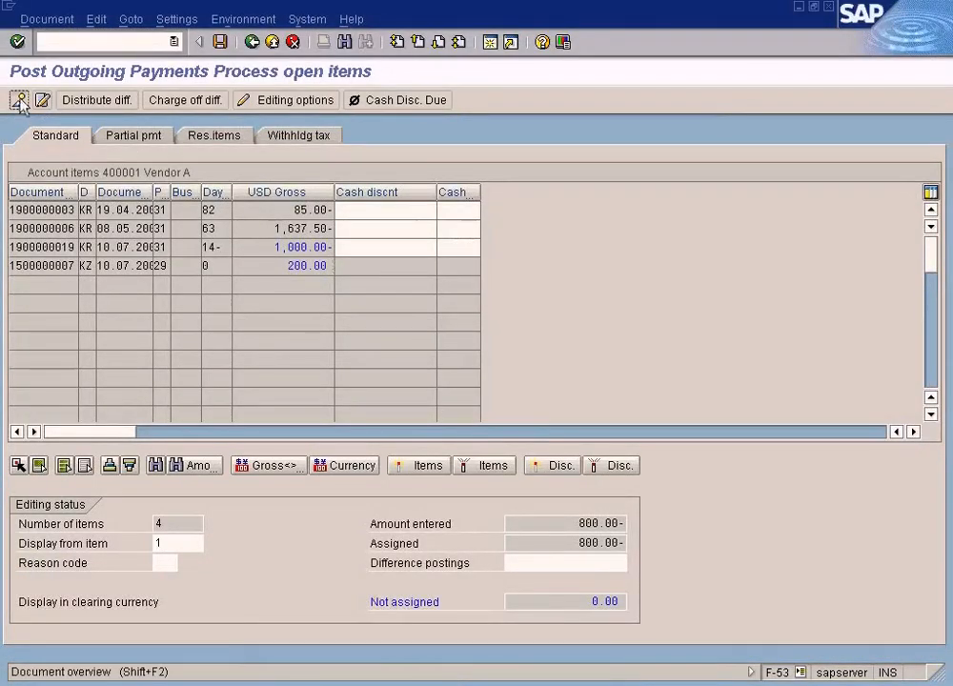
{"action": "double_click", "coordinate": [187, 269]}
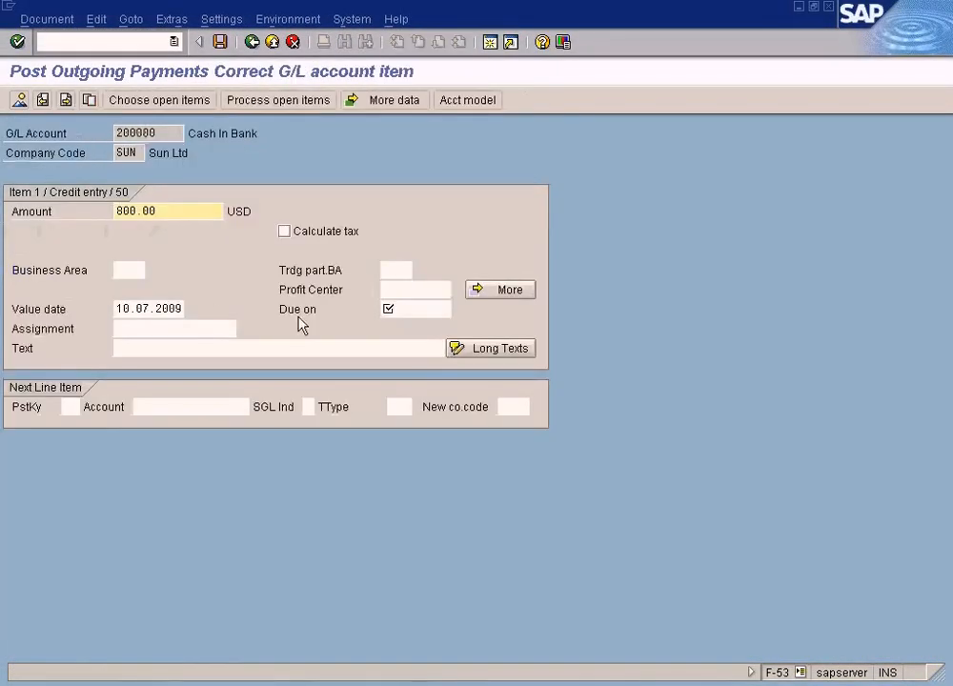
{"action": "left_click", "coordinate": [416, 311]}
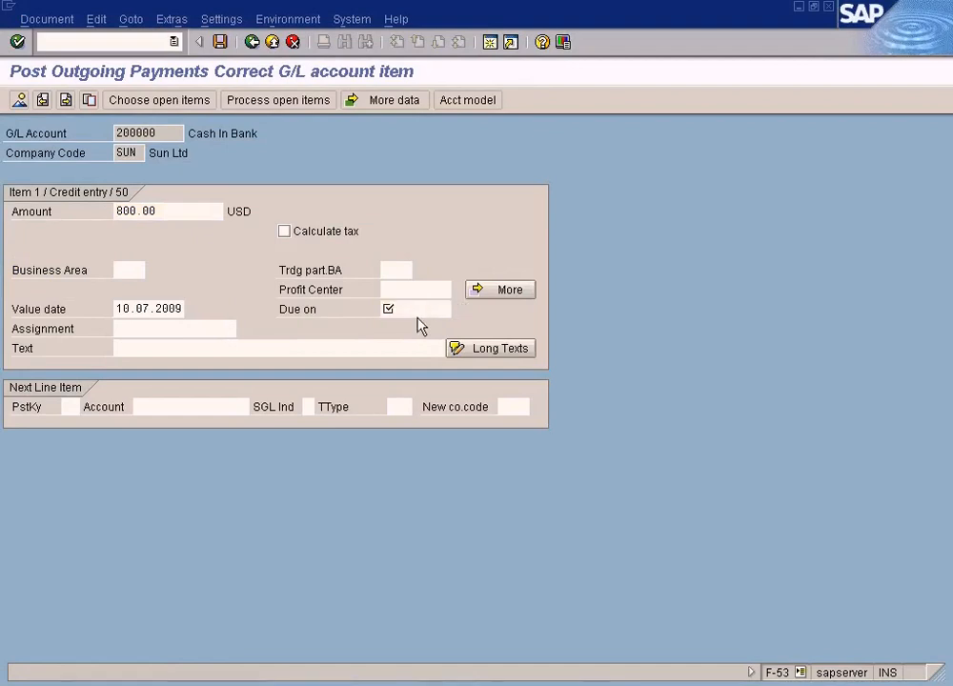
{"action": "key", "text": "F4"}
{"action": "key", "text": "Return"}
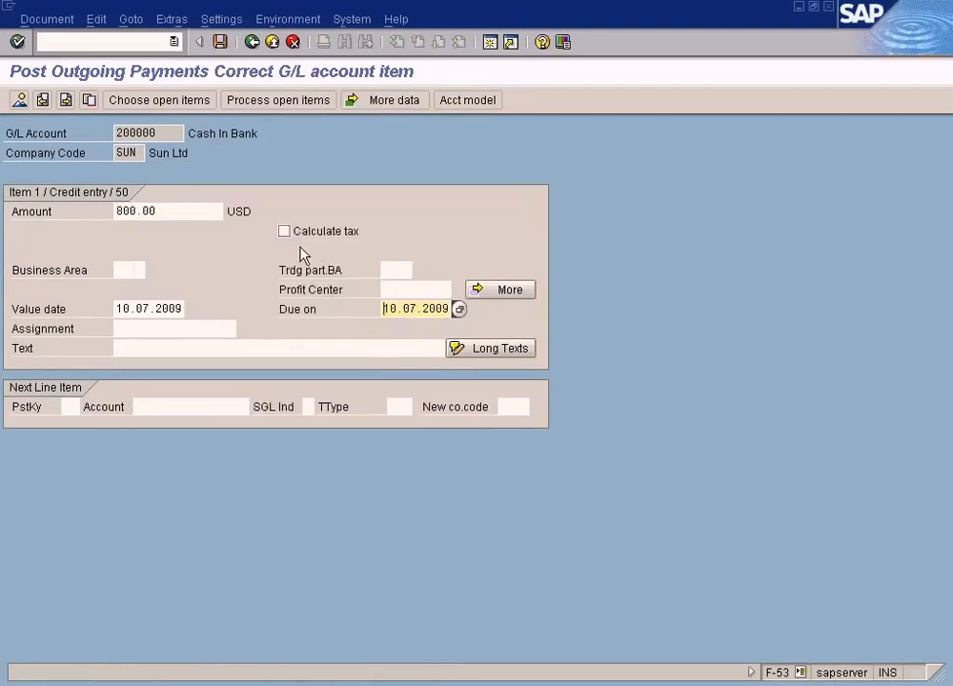
{"action": "left_click", "coordinate": [16, 99]}
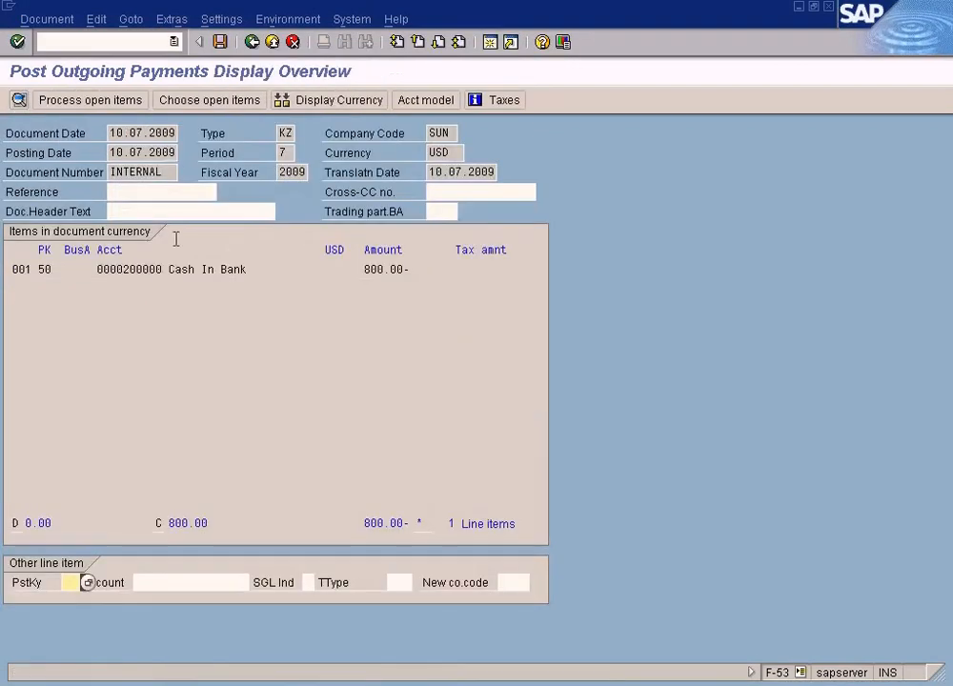
Step: Simulate the outgoing payment document and switch to the Invoice Payment T-accounts in Paint
{"action": "left_click", "coordinate": [36, 21]}
{"action": "left_click", "coordinate": [81, 109]}
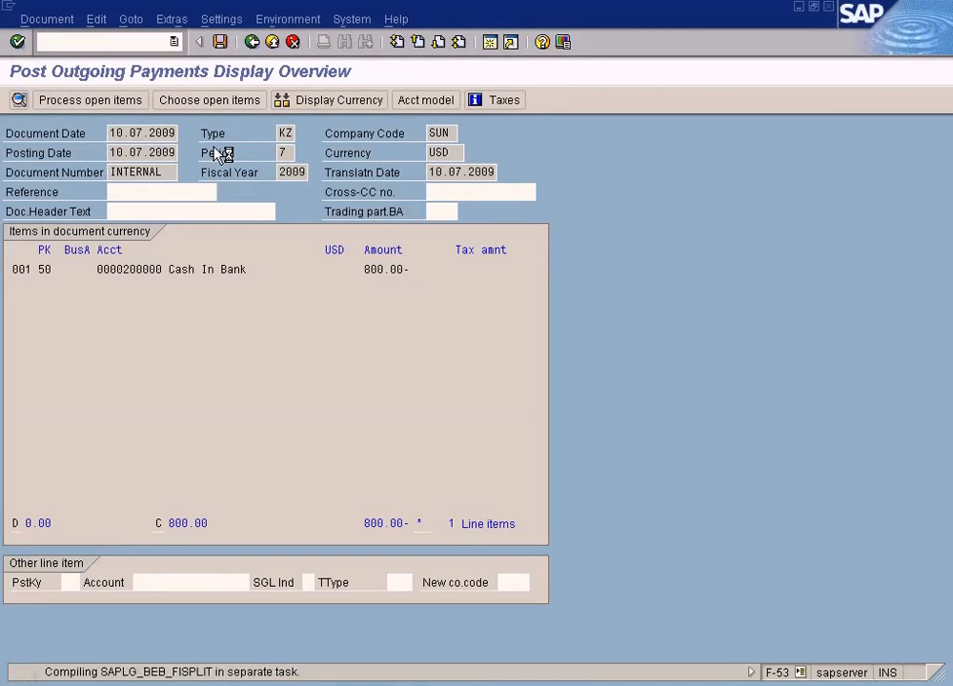
{"action": "key", "text": "alt+Tab"}
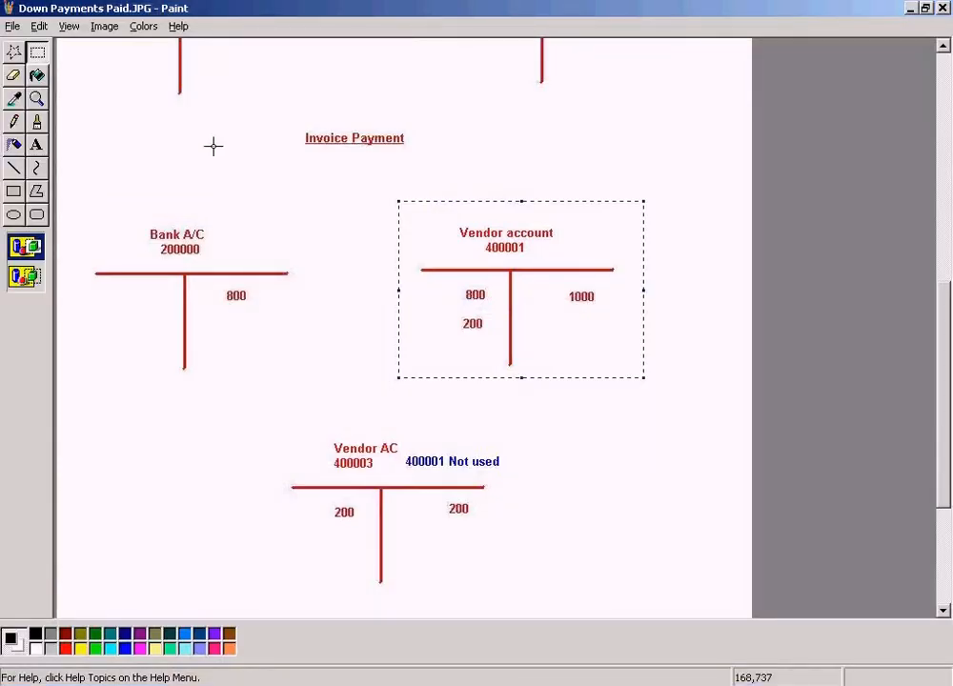
Step: Compare the simulated payment's line items in SAP with the Invoice Payment and invoice T-accounts in Paint
{"action": "key", "text": "alt+Tab"}
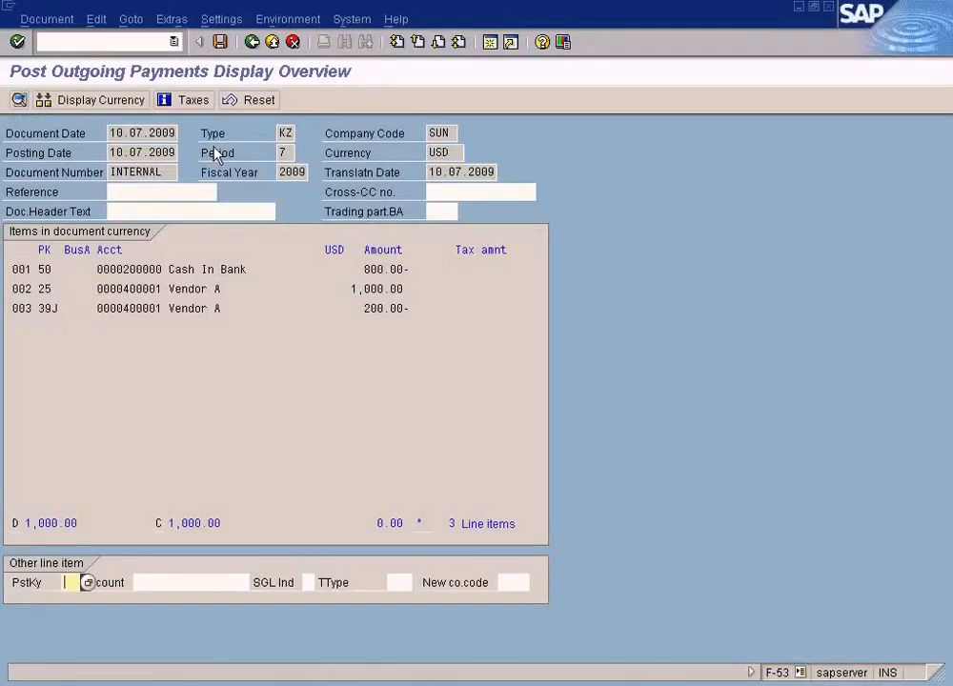
{"action": "key", "text": "alt+Tab"}
{"action": "key", "text": "alt+Tab"}
{"action": "key", "text": "alt+Tab"}
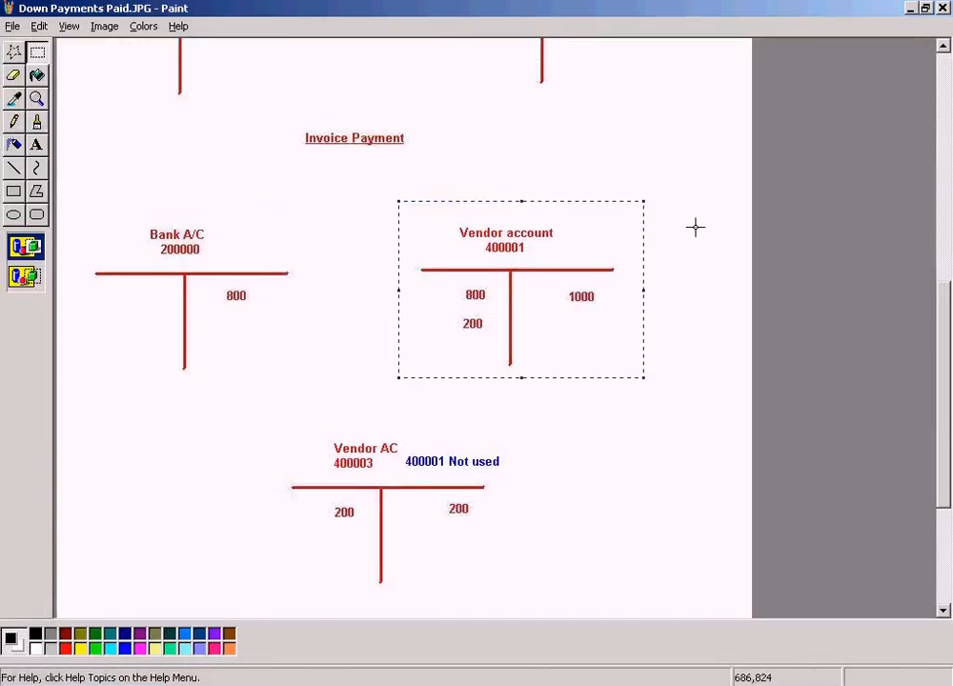
{"action": "left_click", "coordinate": [946, 85]}
{"action": "left_click_drag", "start_coordinate": [948, 184], "coordinate": [943, 366]}
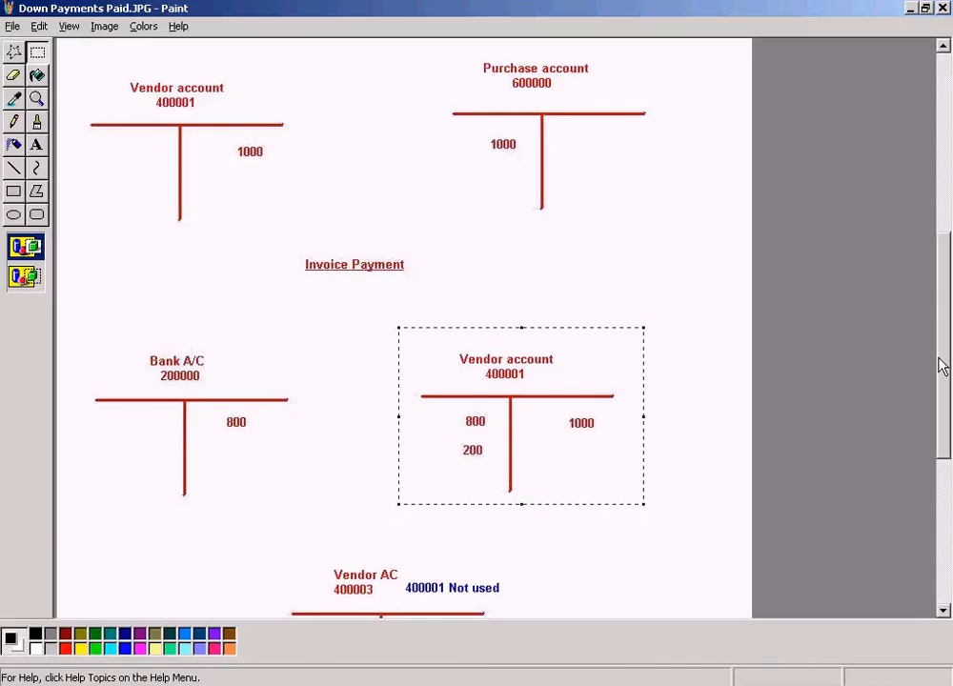
{"action": "key", "text": "alt+Tab"}
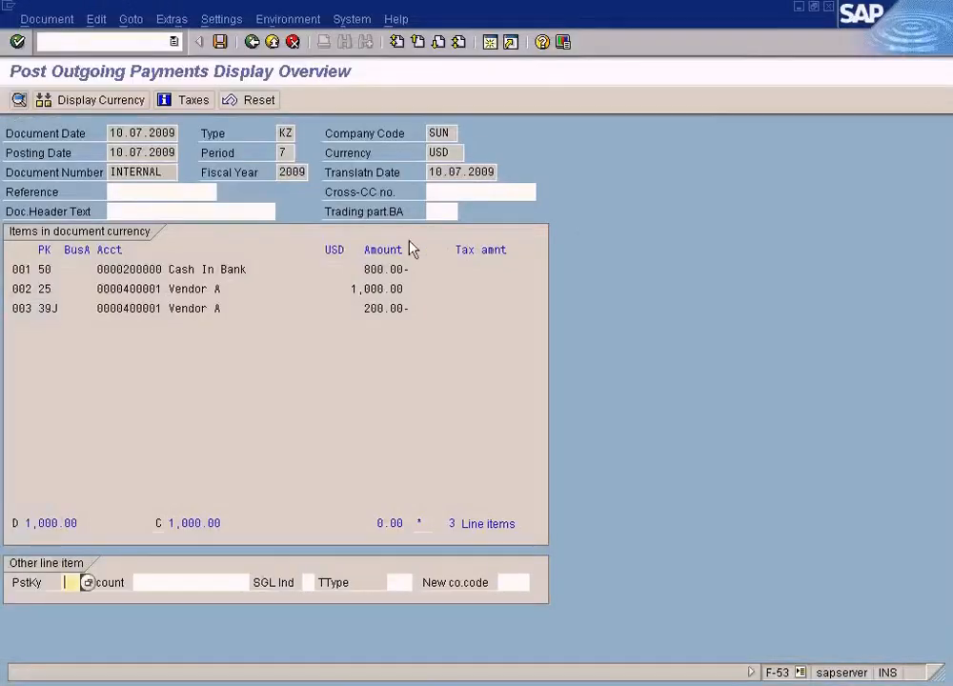
{"action": "key", "text": "alt+Tab"}
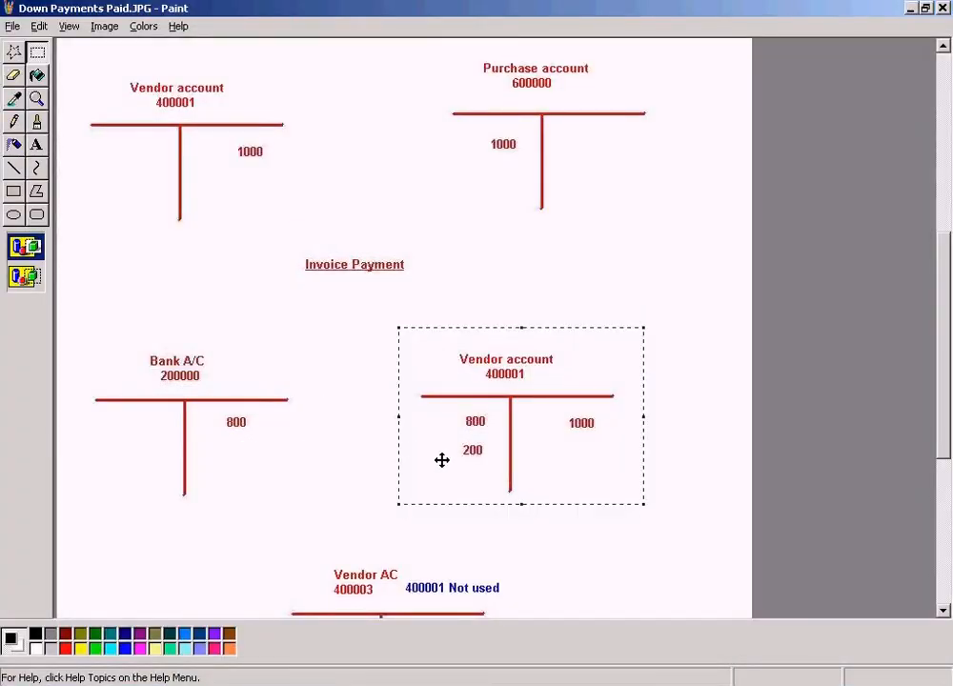
{"action": "key", "text": "alt+Tab"}
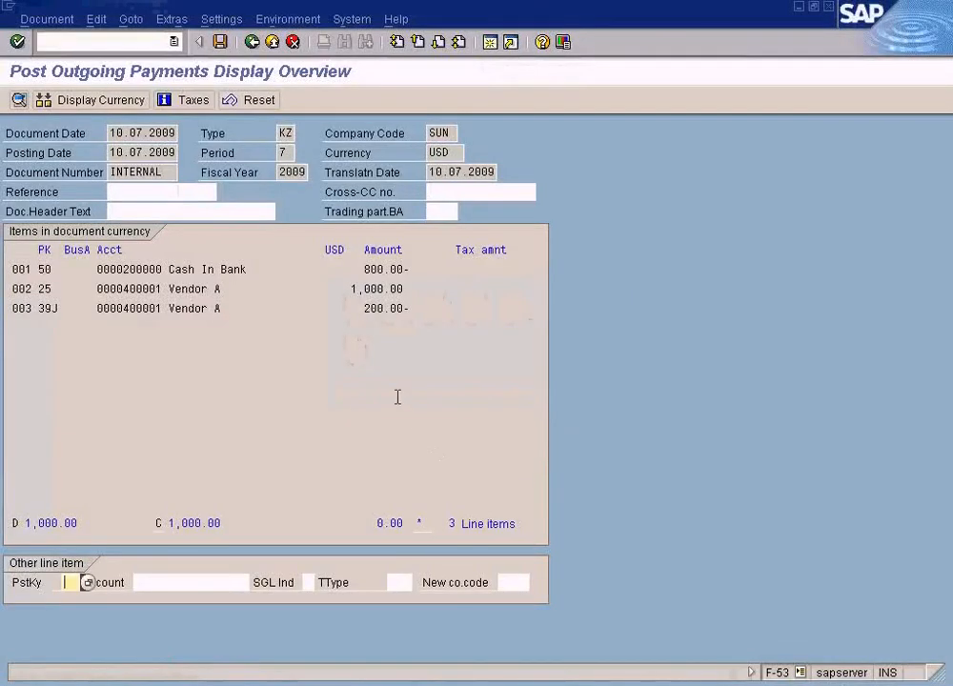
Step: Check the G/L account of the 200 down payment item, set its assignment to "test" and return to the document overview
{"action": "double_click", "coordinate": [378, 310]}
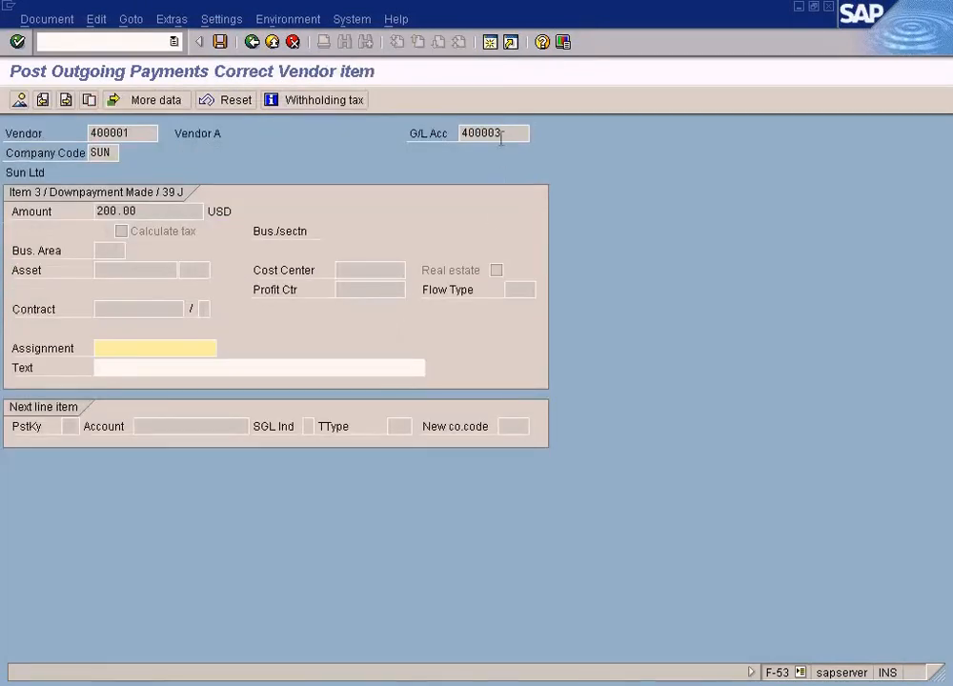
{"action": "left_click_drag", "start_coordinate": [501, 134], "coordinate": [455, 132]}
{"action": "left_click", "coordinate": [117, 347]}
{"action": "type", "text": "test"}
{"action": "left_click", "coordinate": [20, 101]}
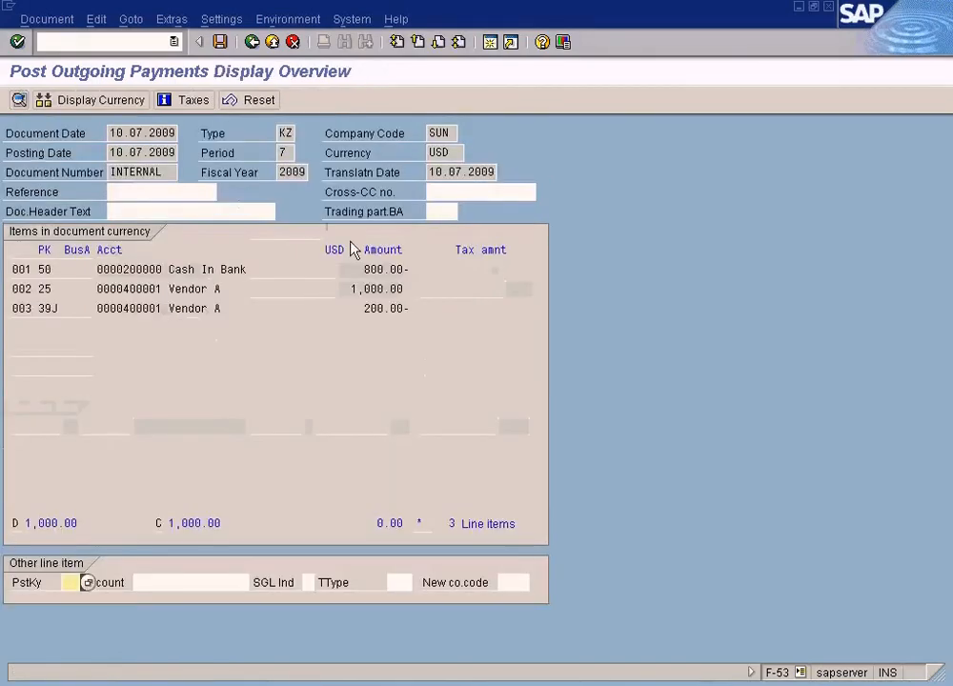
Step: Compare the 200 entries of the Vendor AC 400003 T-account in Paint with the down payment item in the SAP overview
{"action": "key", "text": "alt+Tab"}
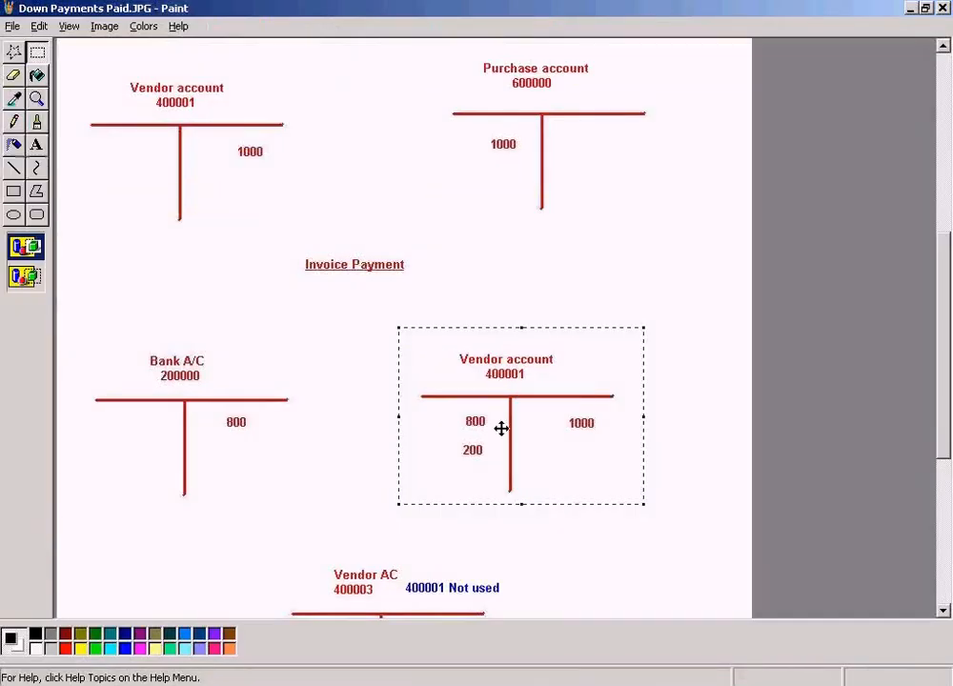
{"action": "mouse_move", "coordinate": [948, 429]}
{"action": "left_mouse_down"}
{"action": "mouse_move", "coordinate": [948, 548]}
{"action": "mouse_move", "coordinate": [950, 505]}
{"action": "left_mouse_up"}
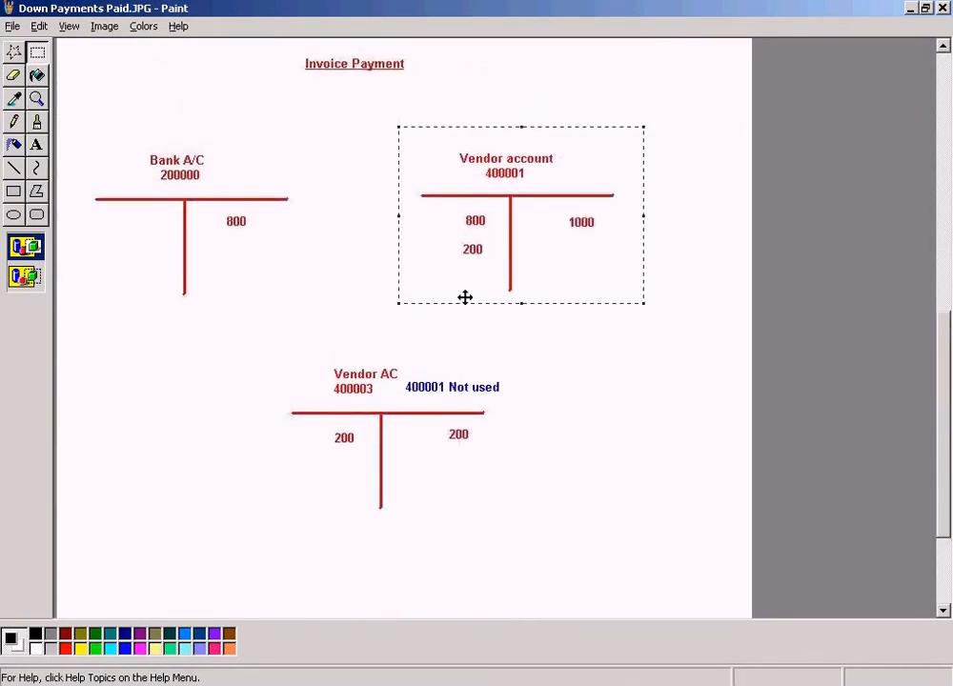
{"action": "key", "text": "alt+Tab"}
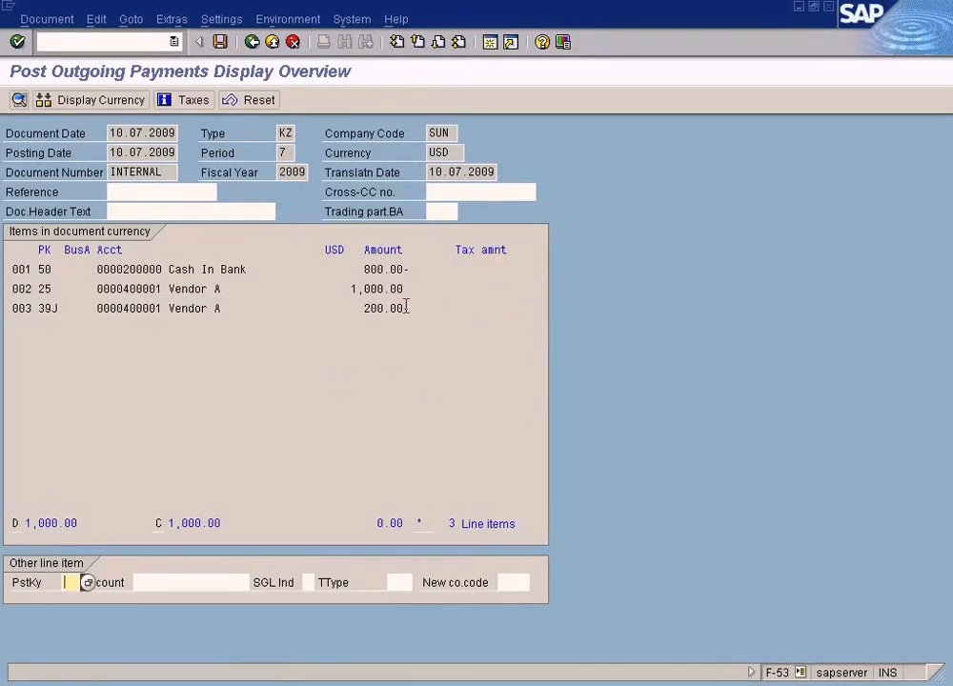
{"action": "key", "text": "alt+Tab"}
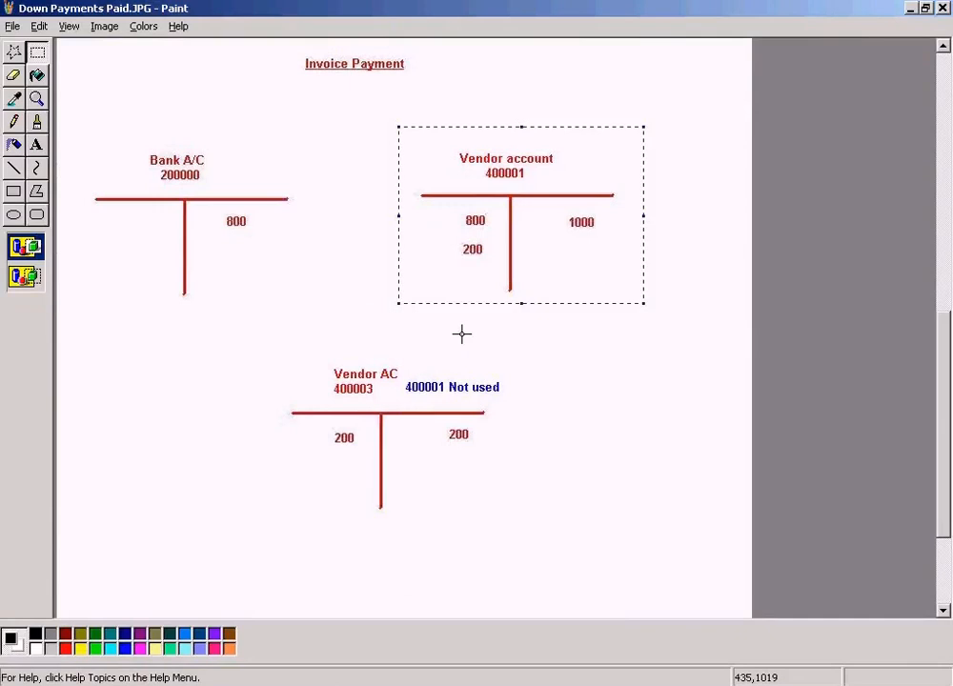
{"action": "key", "text": "alt+Tab"}
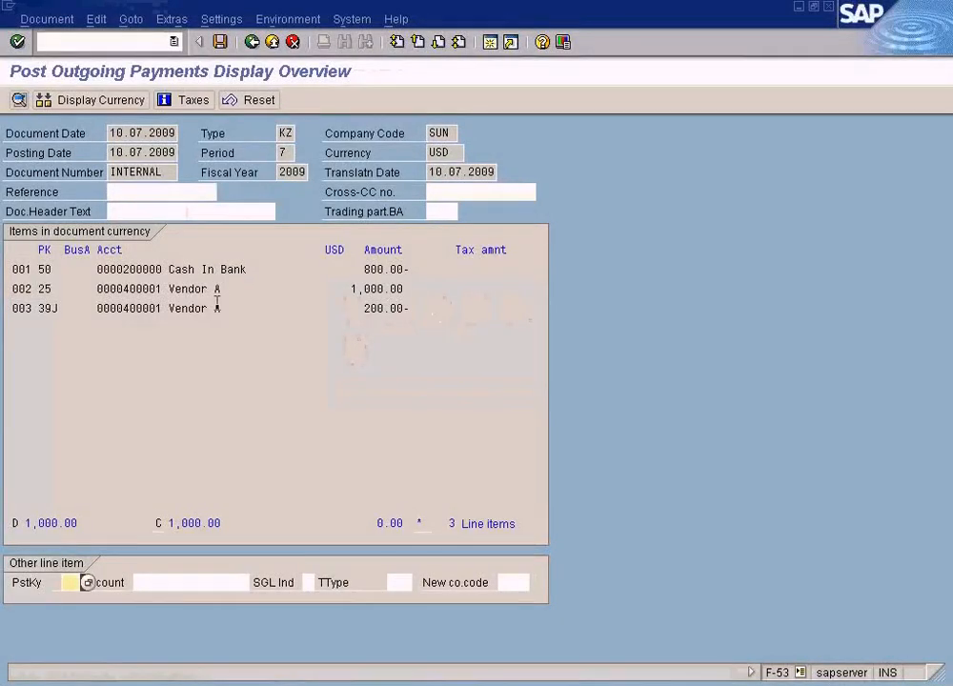
Step: Recheck the G/L account of the 200 down payment item in SAP, return to the overview and review the Invoice Payment T-accounts in Paint
{"action": "double_click", "coordinate": [366, 312]}
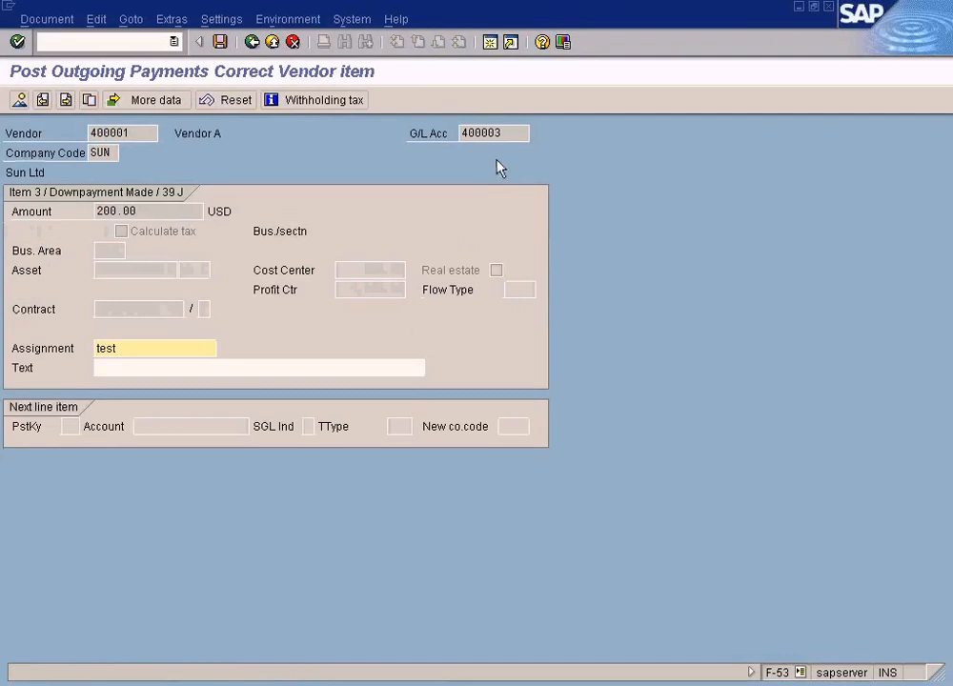
{"action": "left_click_drag", "start_coordinate": [502, 132], "coordinate": [429, 130]}
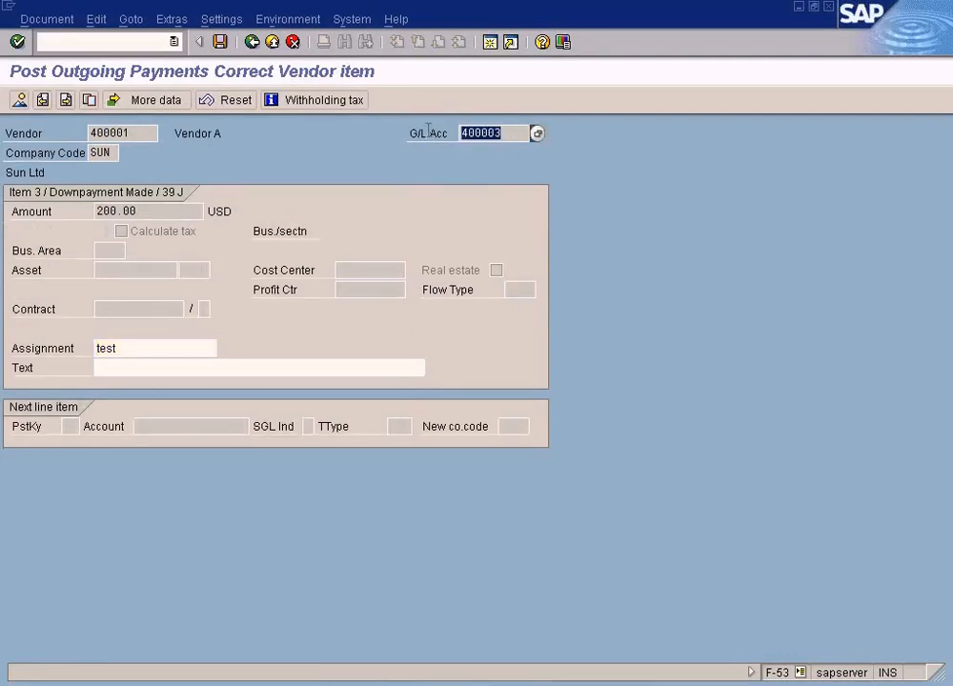
{"action": "left_click", "coordinate": [18, 99]}
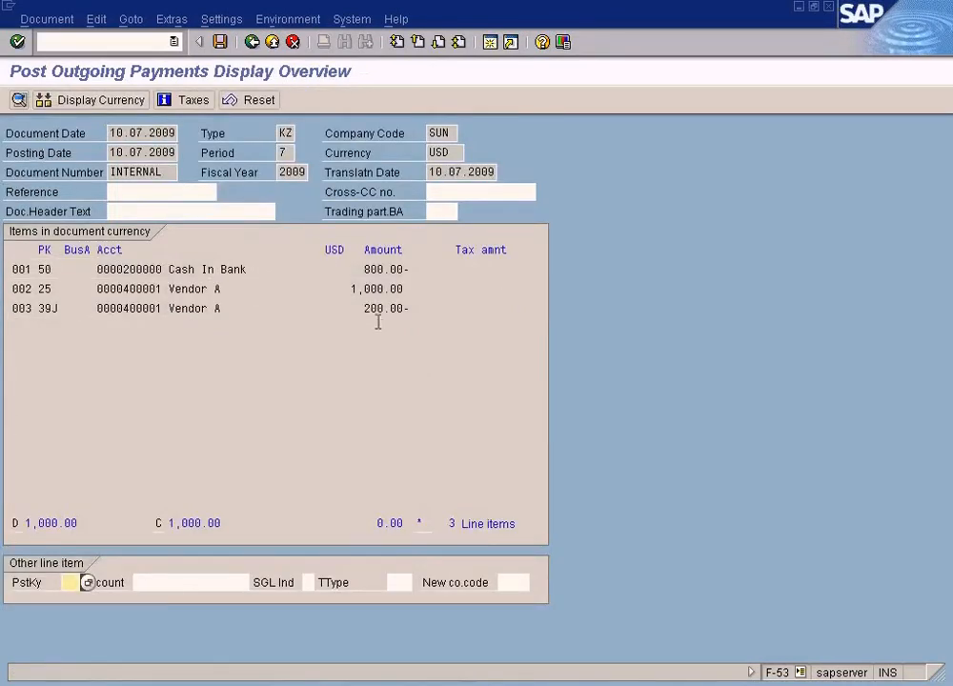
{"action": "key", "text": "alt+Tab"}
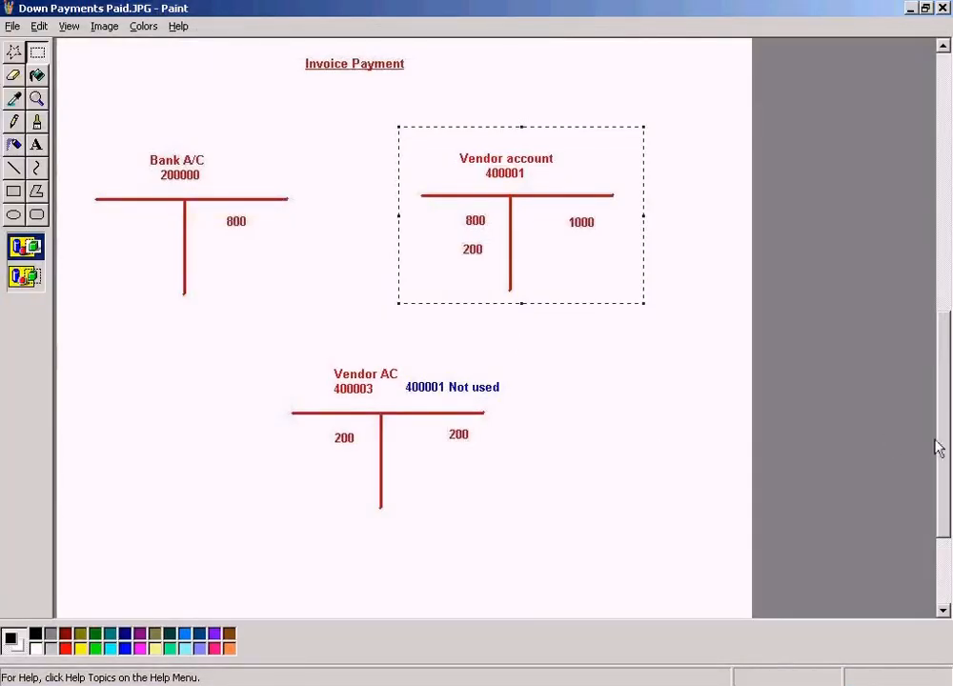
{"action": "mouse_move", "coordinate": [942, 453]}
{"action": "left_mouse_down"}
{"action": "mouse_move", "coordinate": [938, 510]}
{"action": "mouse_move", "coordinate": [938, 410]}
{"action": "mouse_move", "coordinate": [927, 436]}
{"action": "left_mouse_up"}
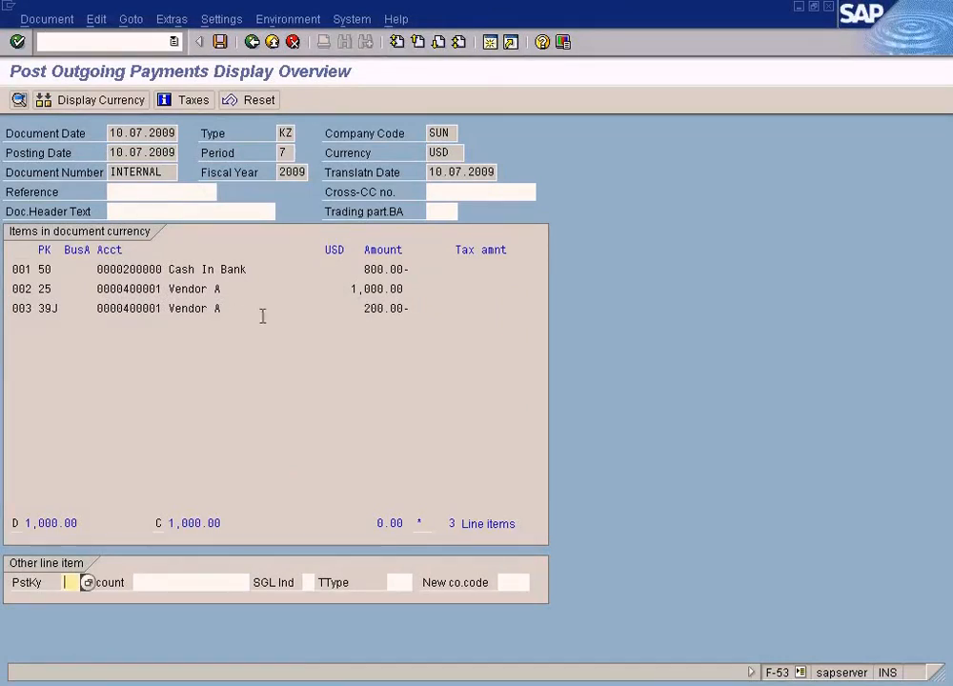
Step: Post the outgoing payment document in company code SUN
{"action": "left_click", "coordinate": [219, 42]}
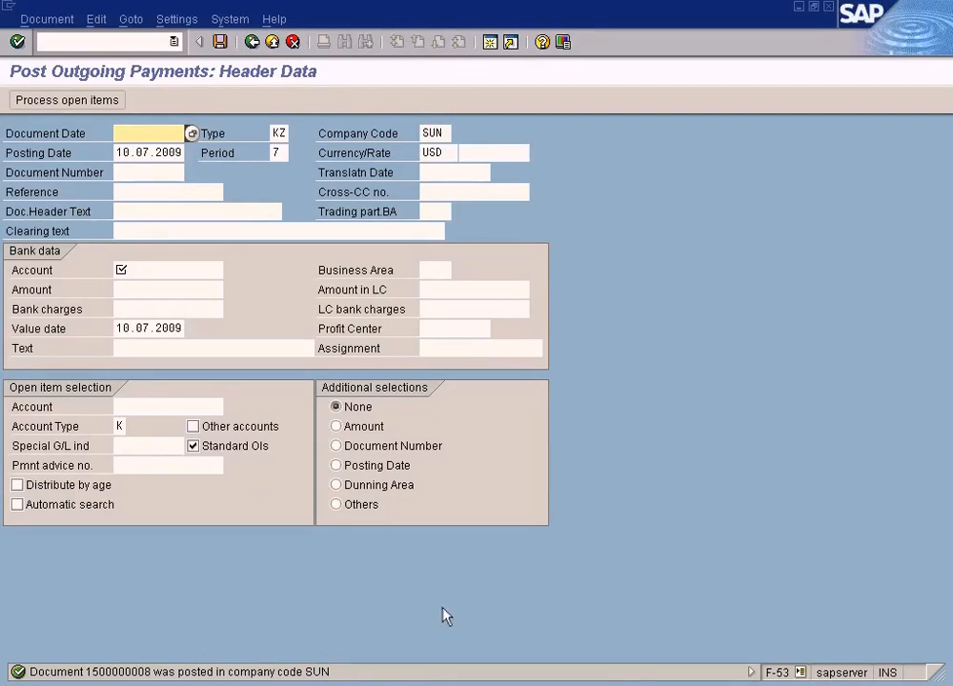
{"action": "left_click", "coordinate": [396, 685]}
{"action": "left_click", "coordinate": [612, 659]}
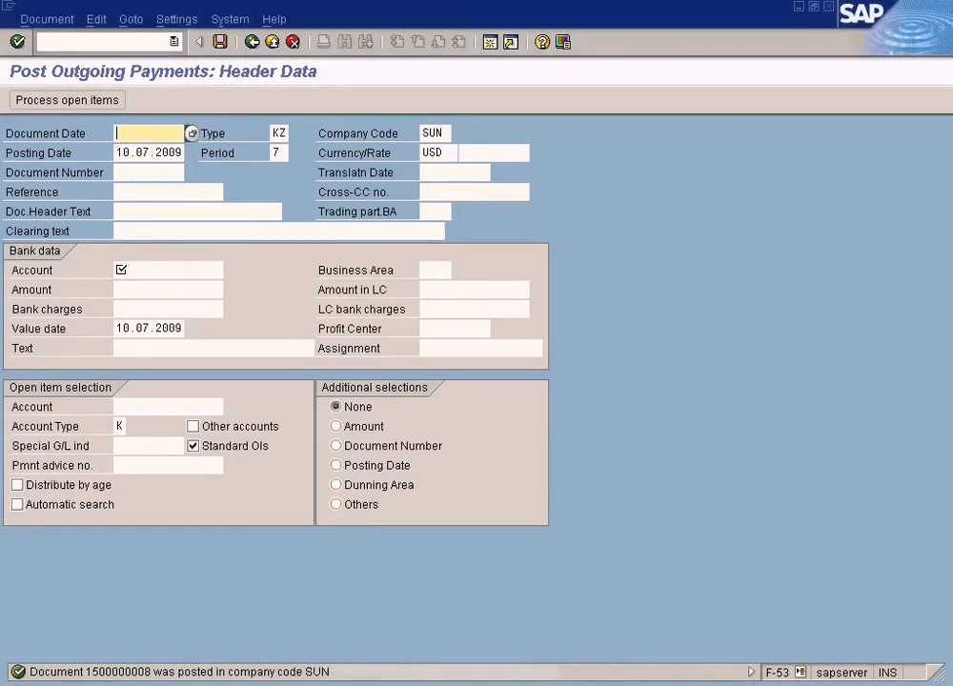
{"action": "left_click", "coordinate": [596, 685]}
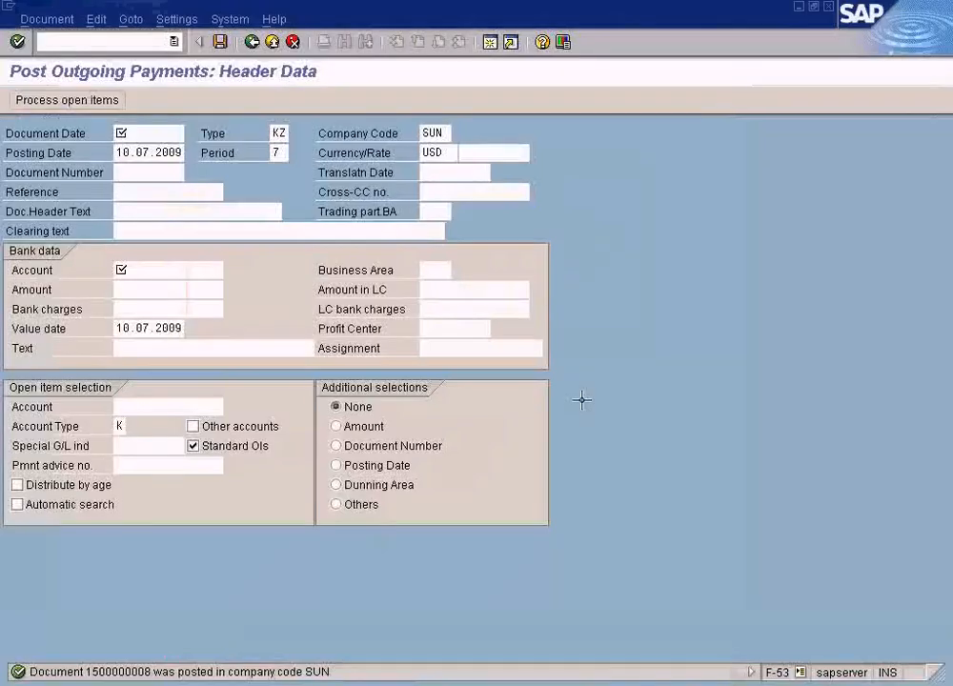
Step: Switch to the Post Vendor Down Payment session and end its transaction with /n to reach SAP Easy Access
{"action": "left_click", "coordinate": [377, 681]}
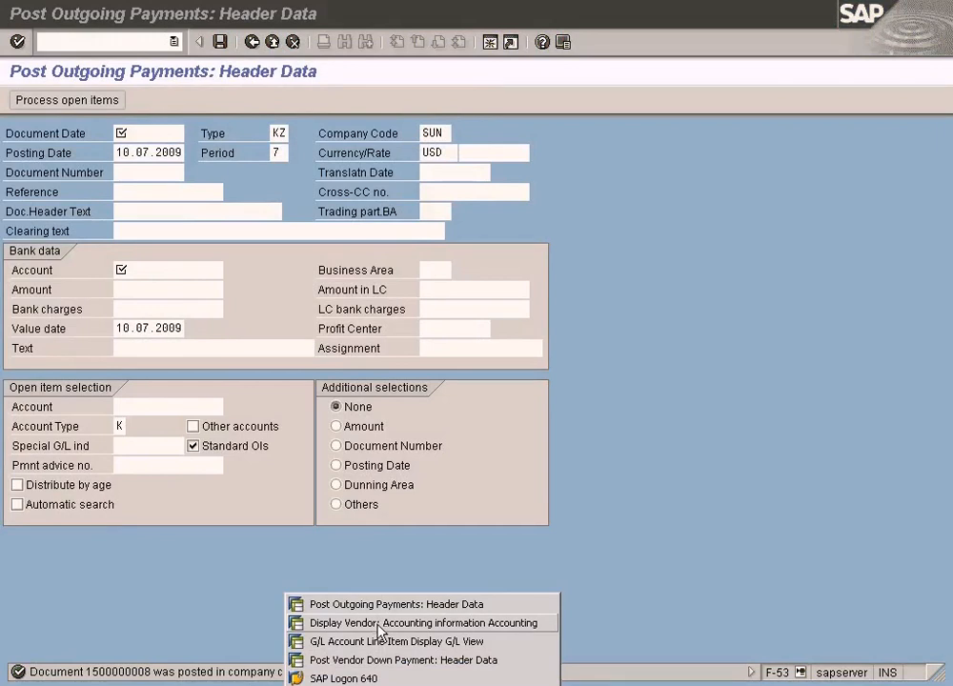
{"action": "left_click", "coordinate": [379, 624]}
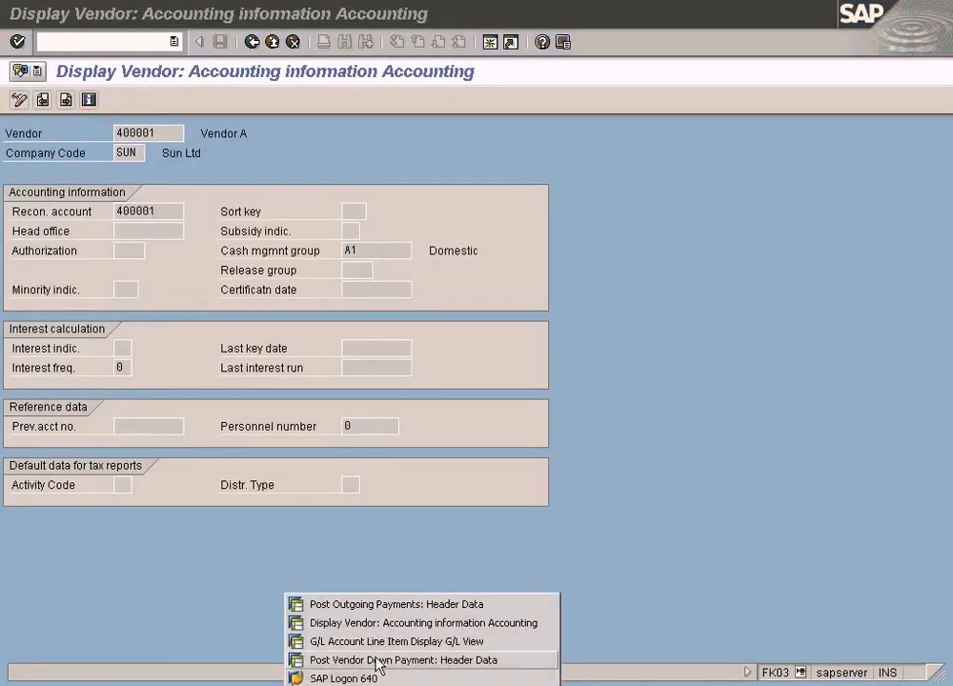
{"action": "left_click", "coordinate": [378, 660]}
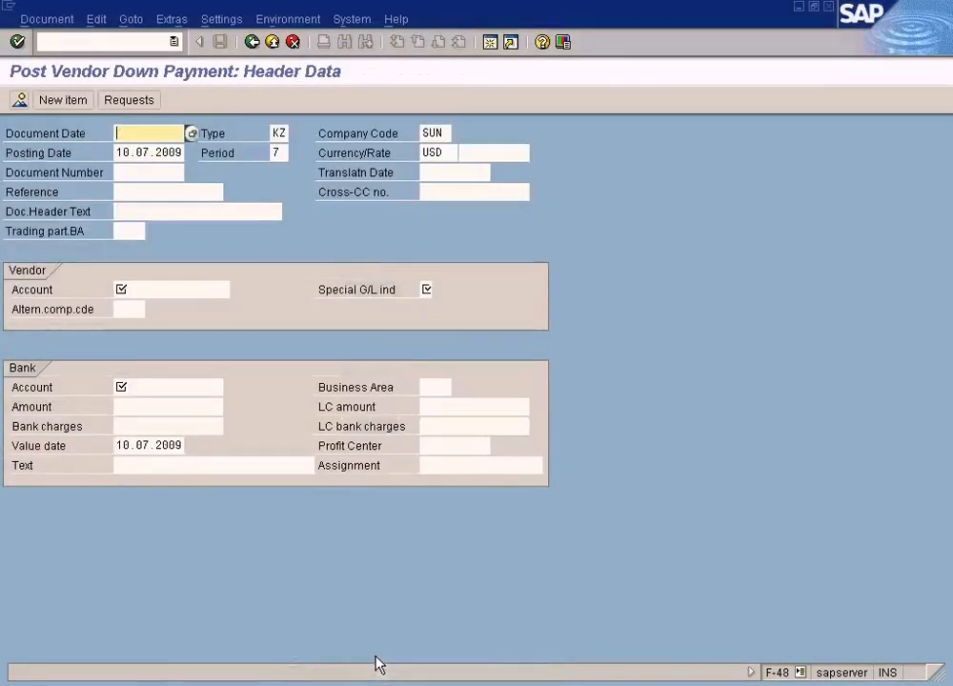
{"action": "left_click", "coordinate": [116, 40]}
{"action": "type", "text": "/n"}
{"action": "key", "text": "Return"}
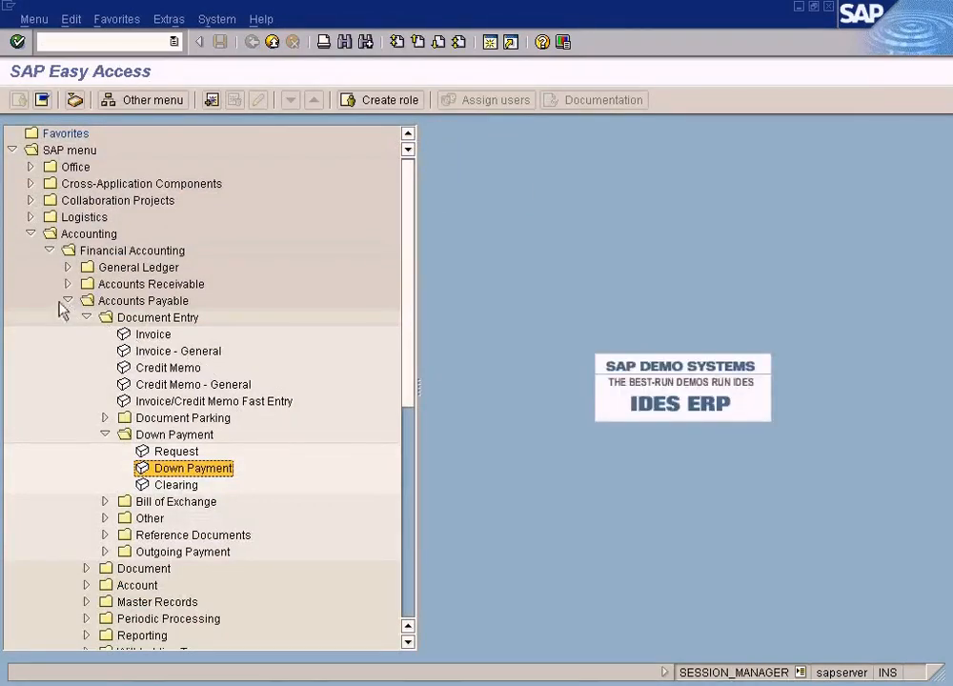
Step: Open Display/Change Line Items from the Account folder under Accounts Payable
{"action": "left_click", "coordinate": [68, 267]}
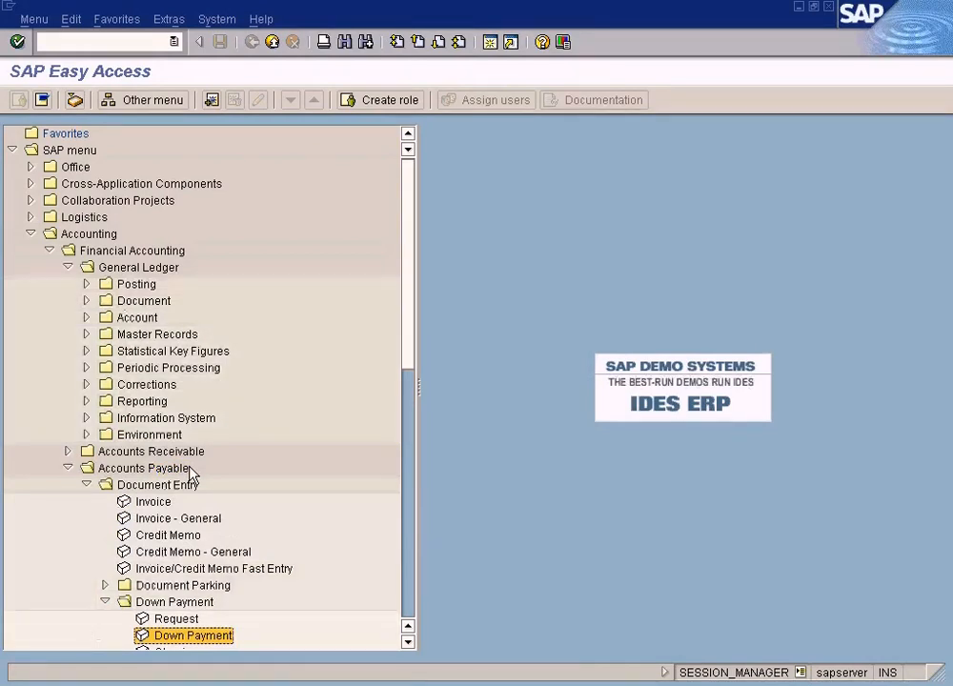
{"action": "scroll", "coordinate": [191, 469], "scroll_direction": "down", "scroll_amount": 1}
{"action": "scroll", "coordinate": [191, 469], "scroll_direction": "down", "scroll_amount": 2}
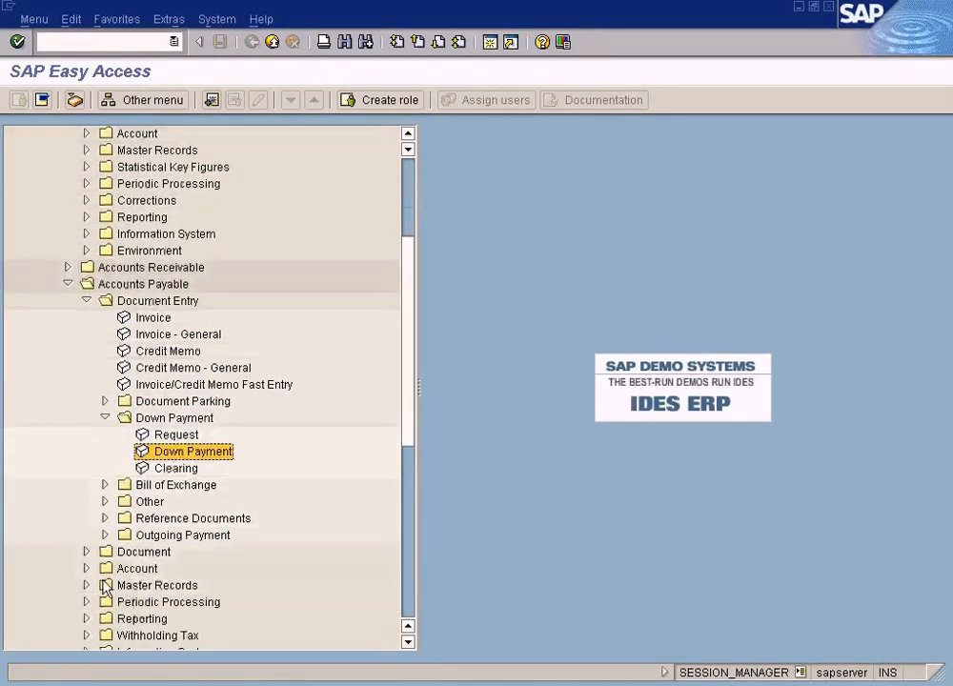
{"action": "left_click", "coordinate": [87, 569]}
{"action": "scroll", "coordinate": [87, 574], "scroll_direction": "down", "scroll_amount": 1}
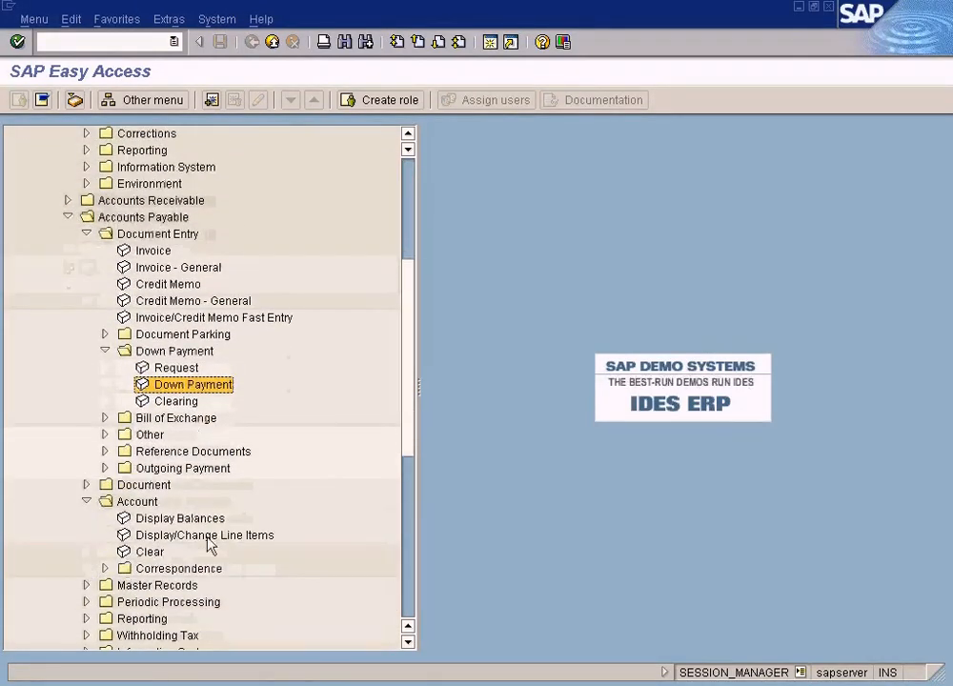
{"action": "double_click", "coordinate": [210, 537]}
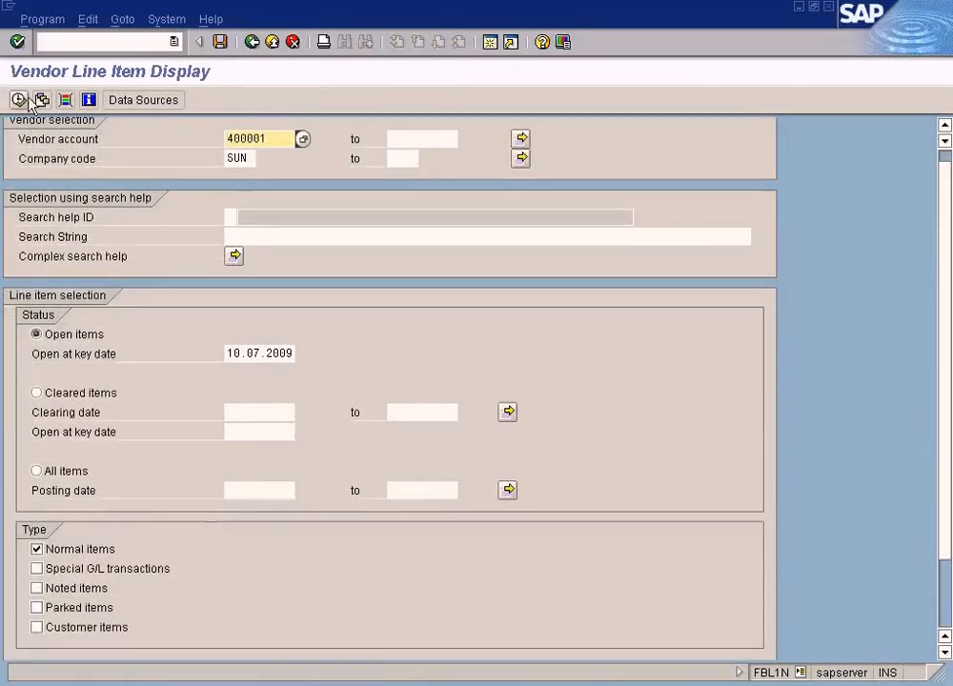
Step: Include special G/L transactions, list the open items of vendor 400001 in company code SUN, and return to the selection screen
{"action": "left_click", "coordinate": [39, 569]}
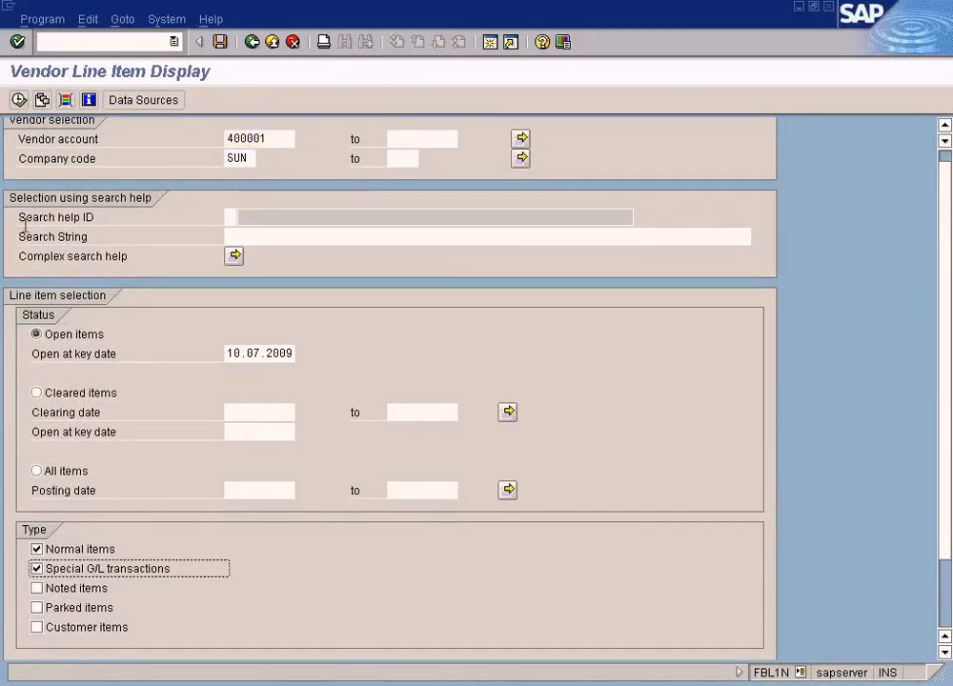
{"action": "left_click", "coordinate": [18, 99]}
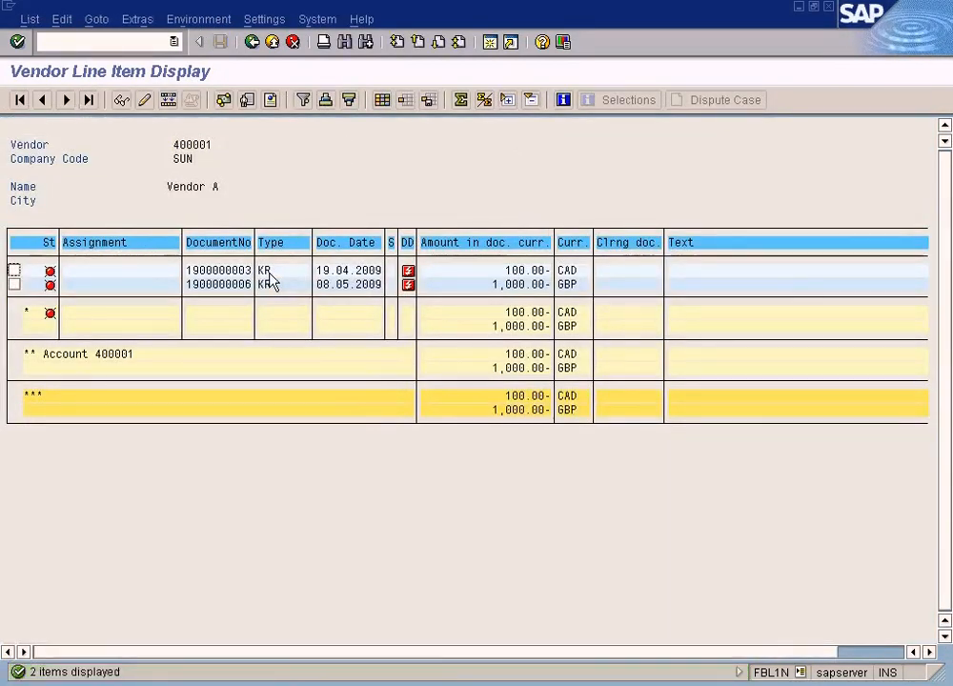
{"action": "left_click", "coordinate": [252, 42]}
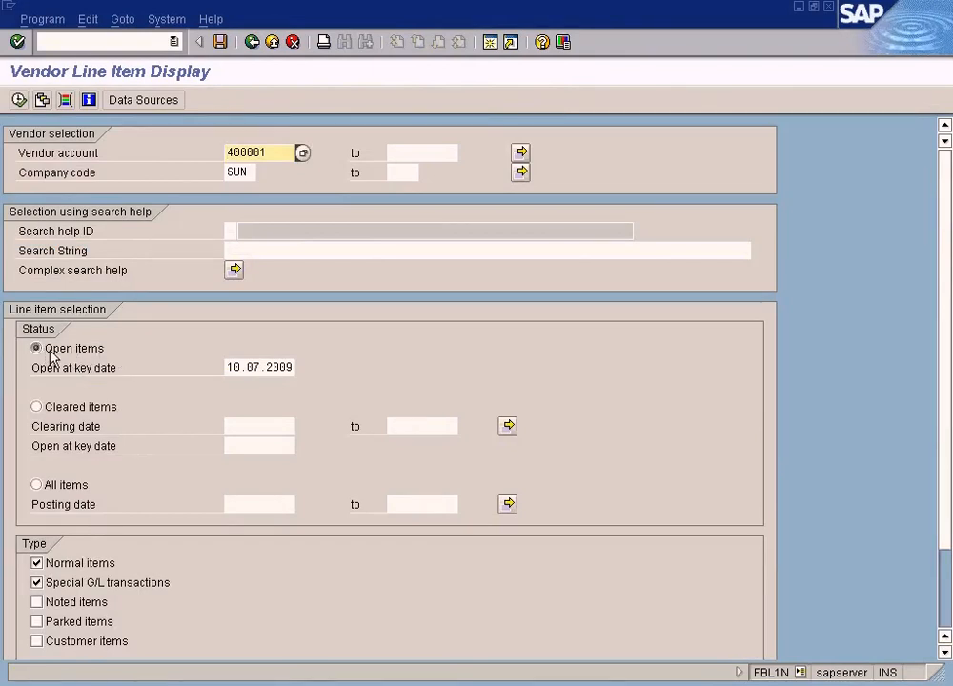
Step: List all items of vendor 400001 and review the cleared invoice, payment and down payment lines
{"action": "left_click", "coordinate": [36, 485]}
{"action": "left_click", "coordinate": [19, 100]}
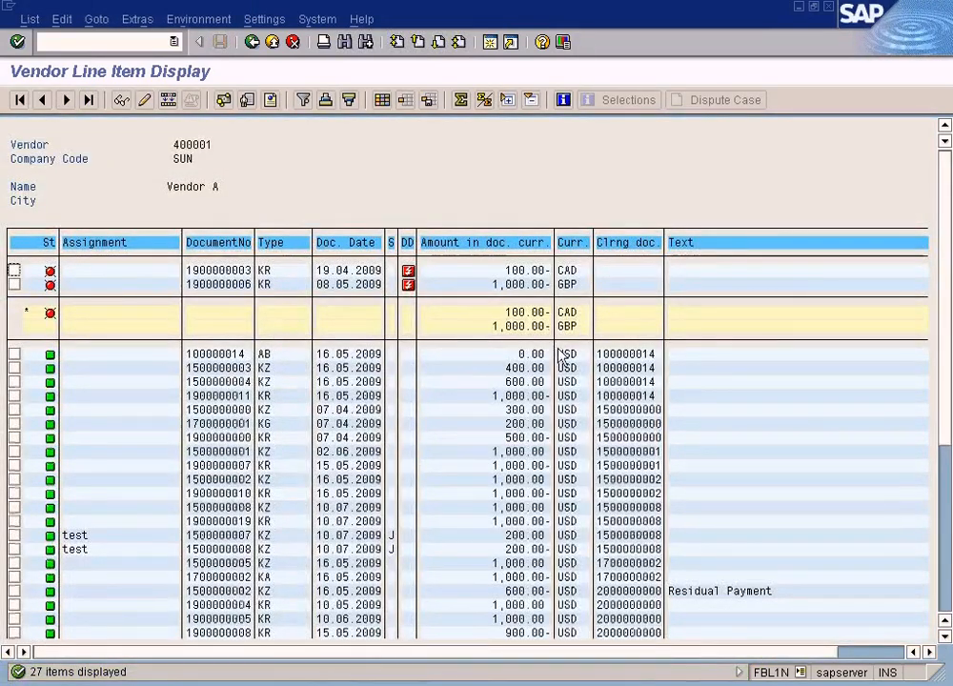
{"action": "scroll", "coordinate": [540, 438], "scroll_direction": "down", "scroll_amount": 4}
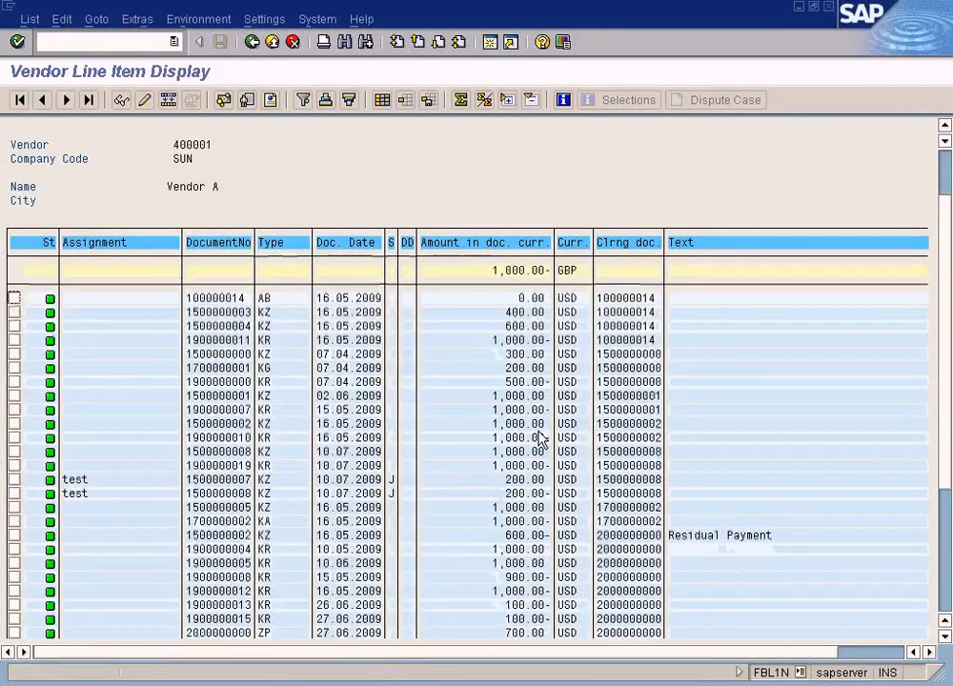
{"action": "scroll", "coordinate": [466, 593], "scroll_direction": "down", "scroll_amount": 2}
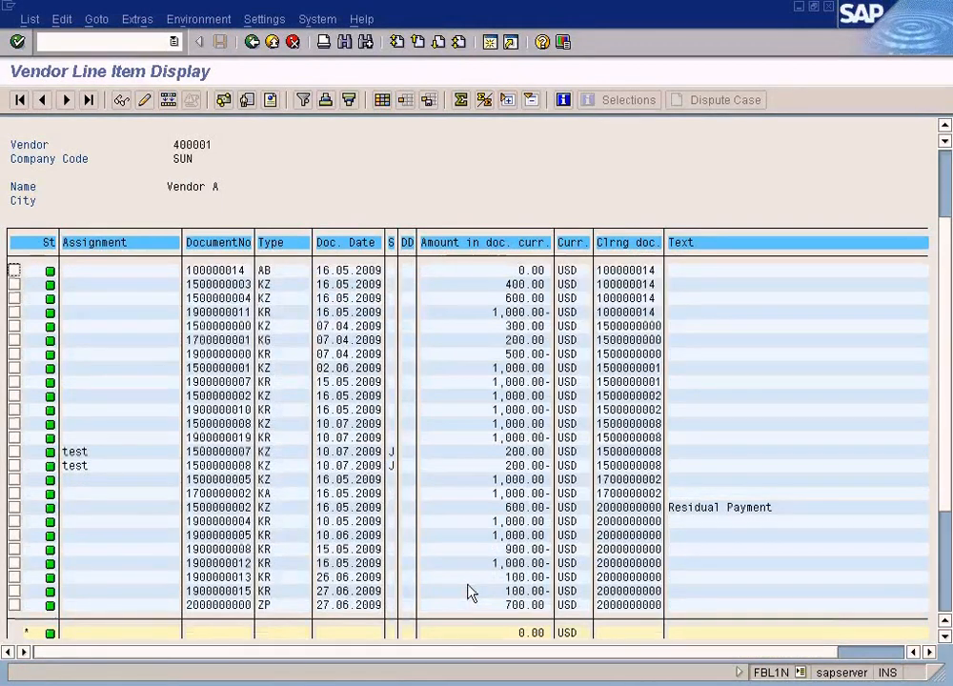
Step: Compare the 200 USD down payment lines of vendor 400001 with the down payment and invoice payment T-accounts in the Paint diagram Down Payments Paid.JPG
{"action": "left_click", "coordinate": [377, 684]}
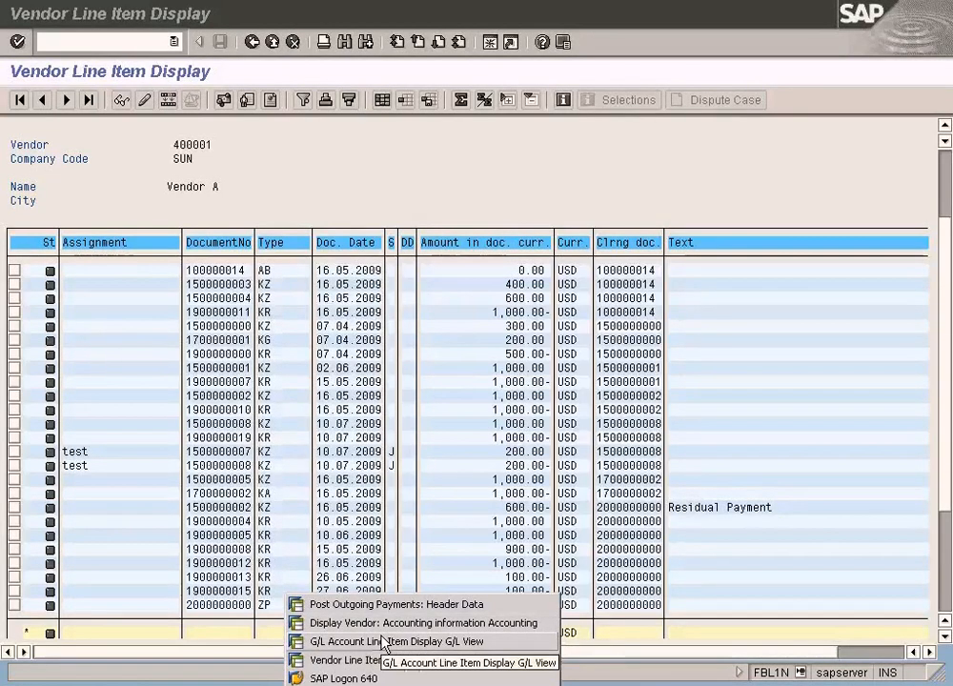
{"action": "left_click", "coordinate": [718, 578]}
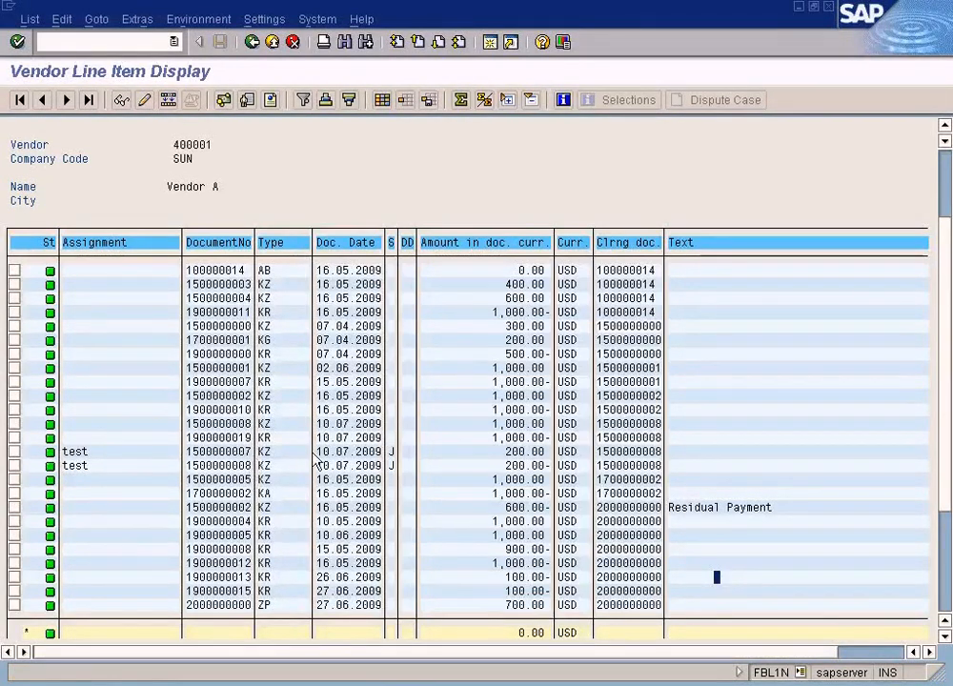
{"action": "left_click", "coordinate": [527, 465]}
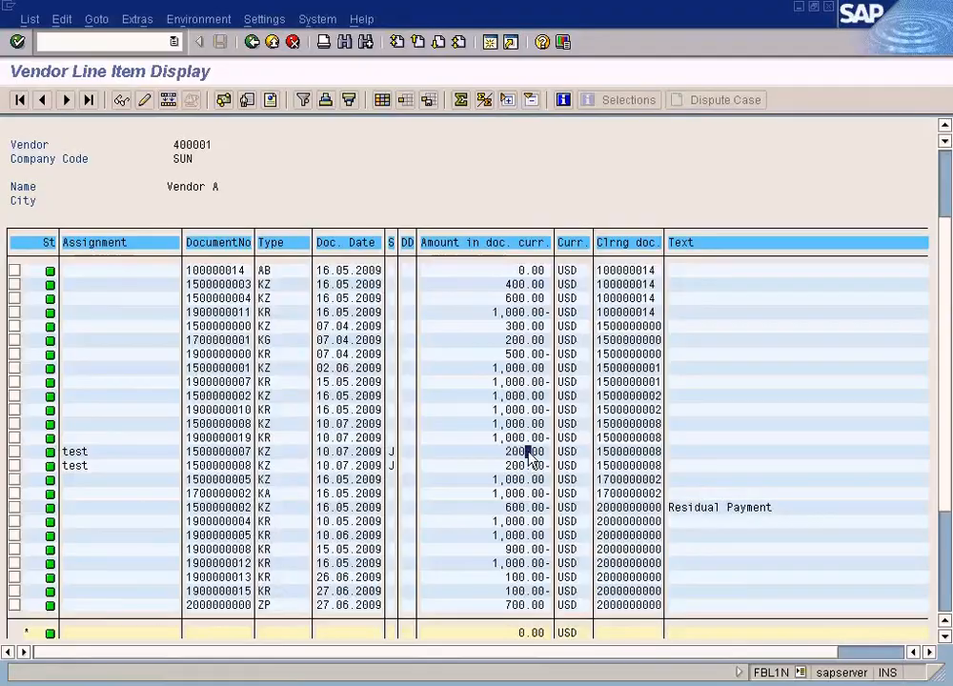
{"action": "left_click", "coordinate": [522, 684]}
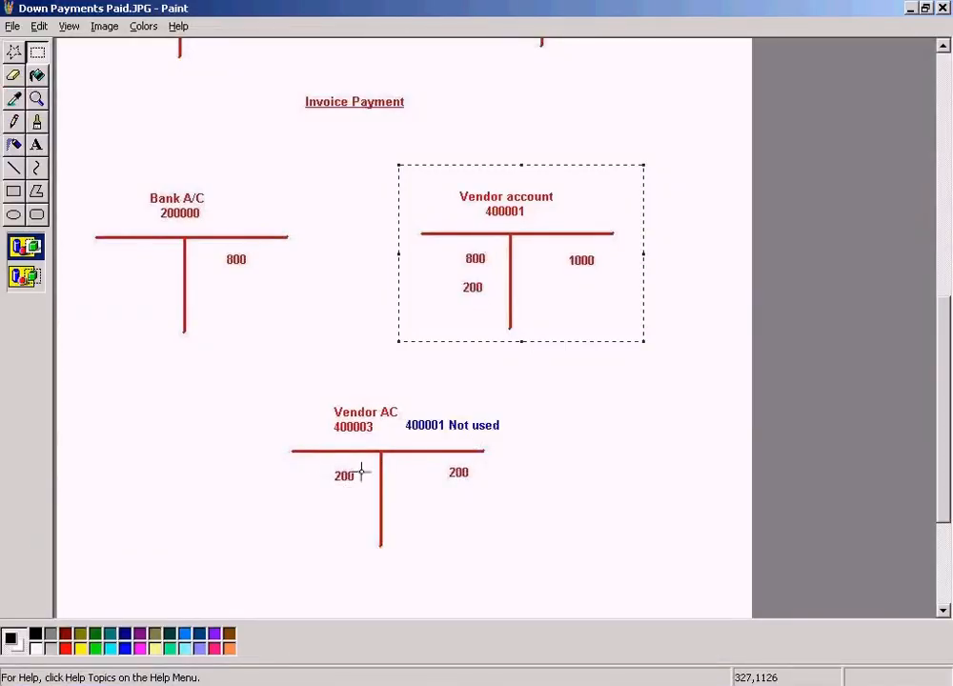
{"action": "left_click", "coordinate": [943, 85]}
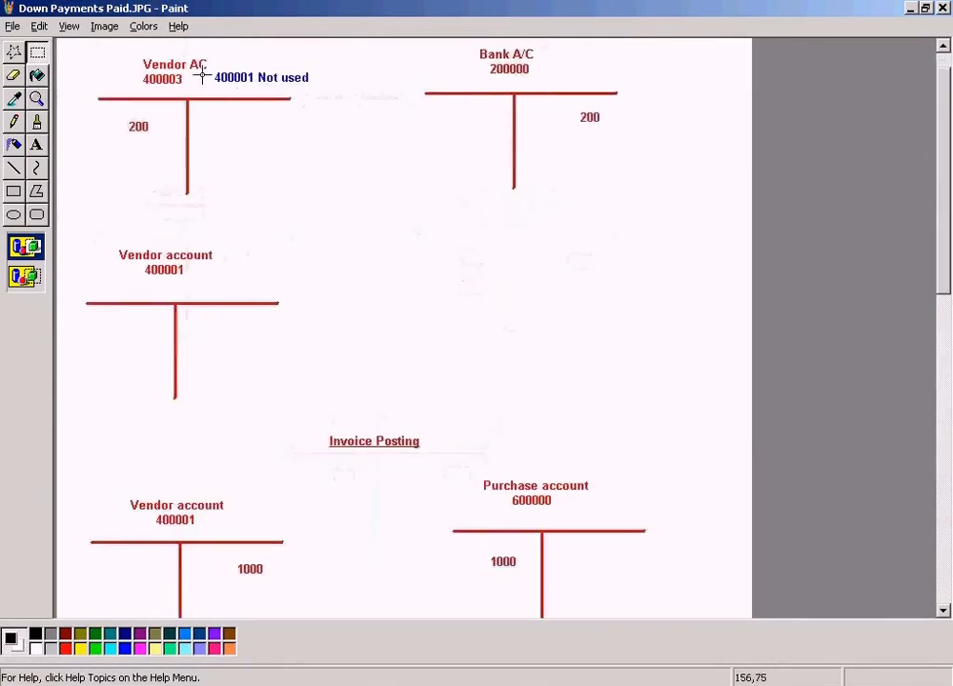
{"action": "left_click", "coordinate": [947, 405]}
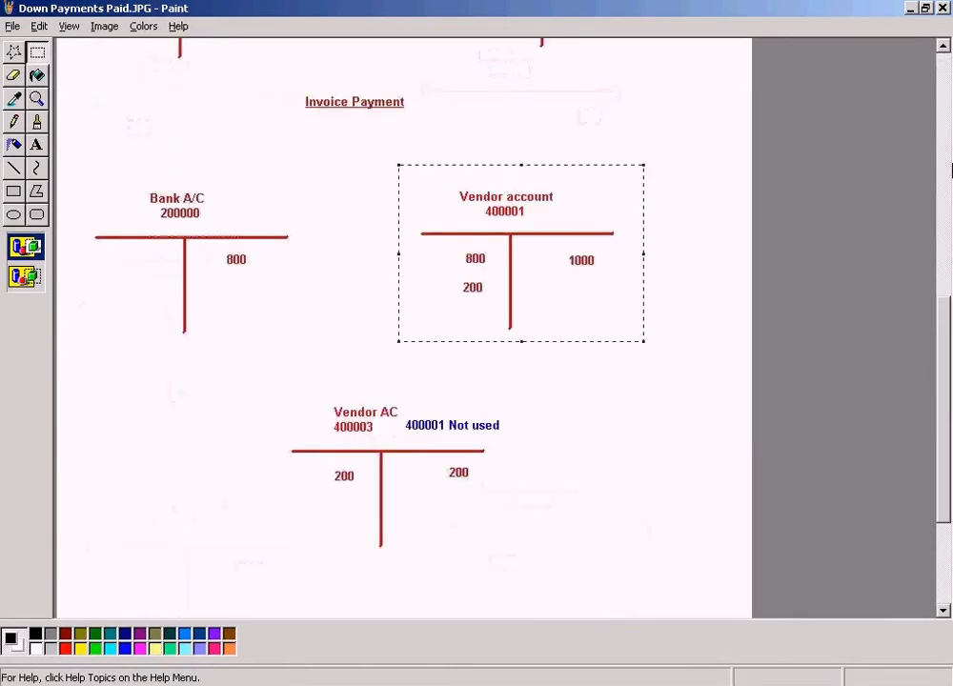
{"action": "left_click", "coordinate": [949, 169]}
{"action": "left_click_drag", "start_coordinate": [115, 112], "coordinate": [174, 159]}
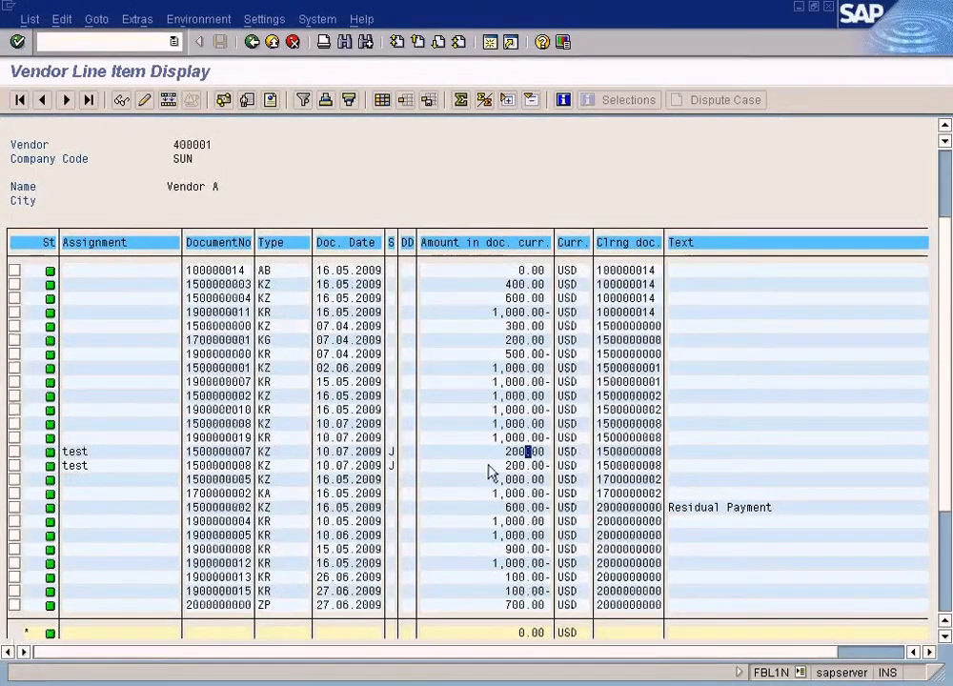
Step: Match the two 200 USD special G/L lines in the vendor list to the 200 entries of vendor account 400003 in the Paint diagram
{"action": "left_click", "coordinate": [516, 452]}
{"action": "left_click", "coordinate": [514, 465]}
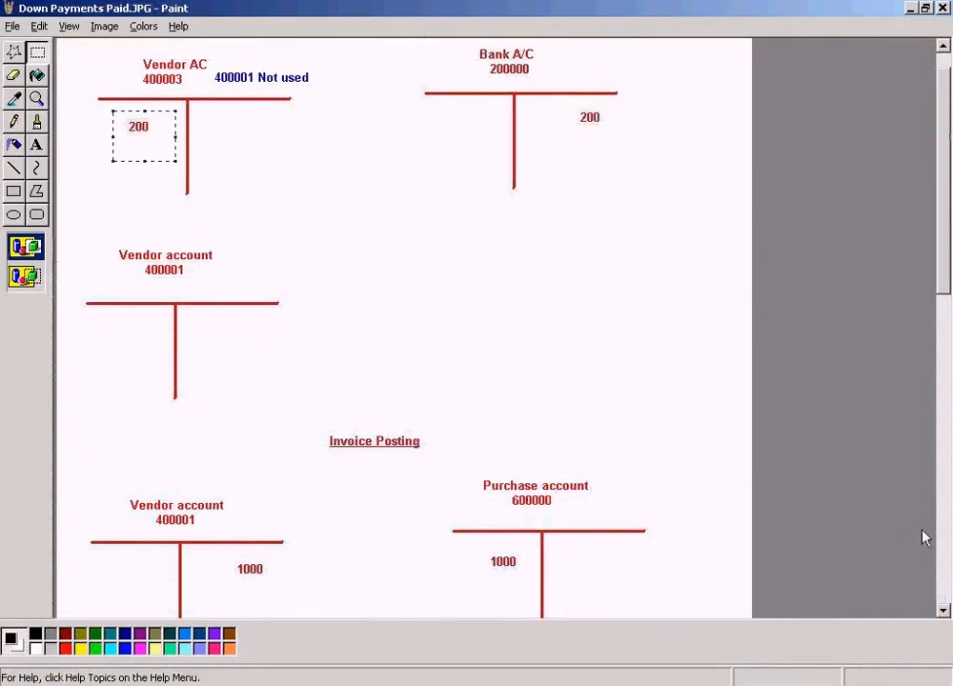
{"action": "left_click", "coordinate": [942, 563]}
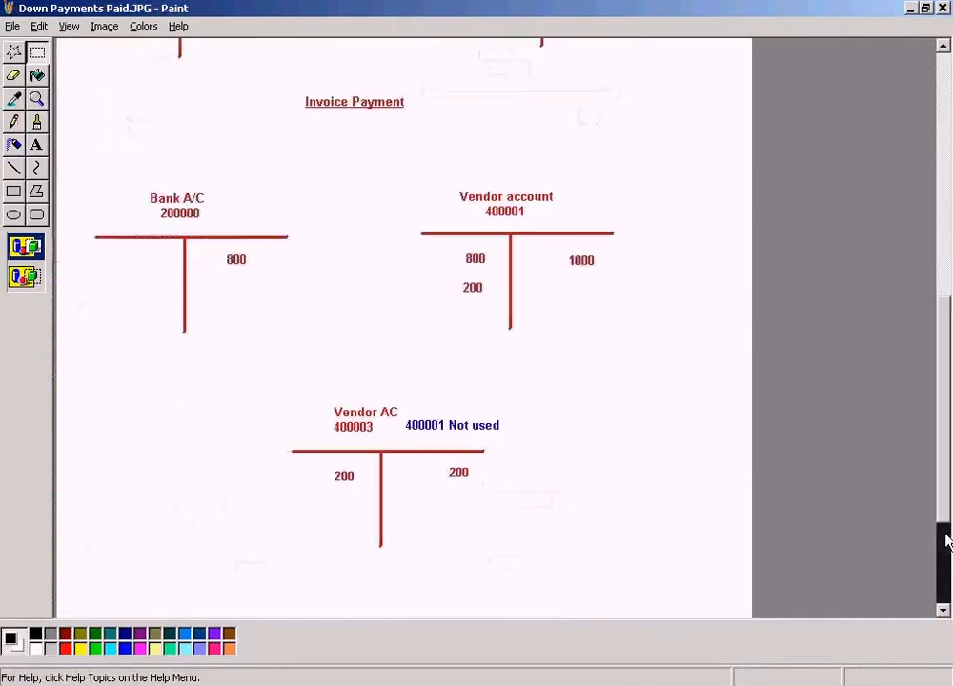
{"action": "left_click_drag", "start_coordinate": [428, 458], "coordinate": [523, 487]}
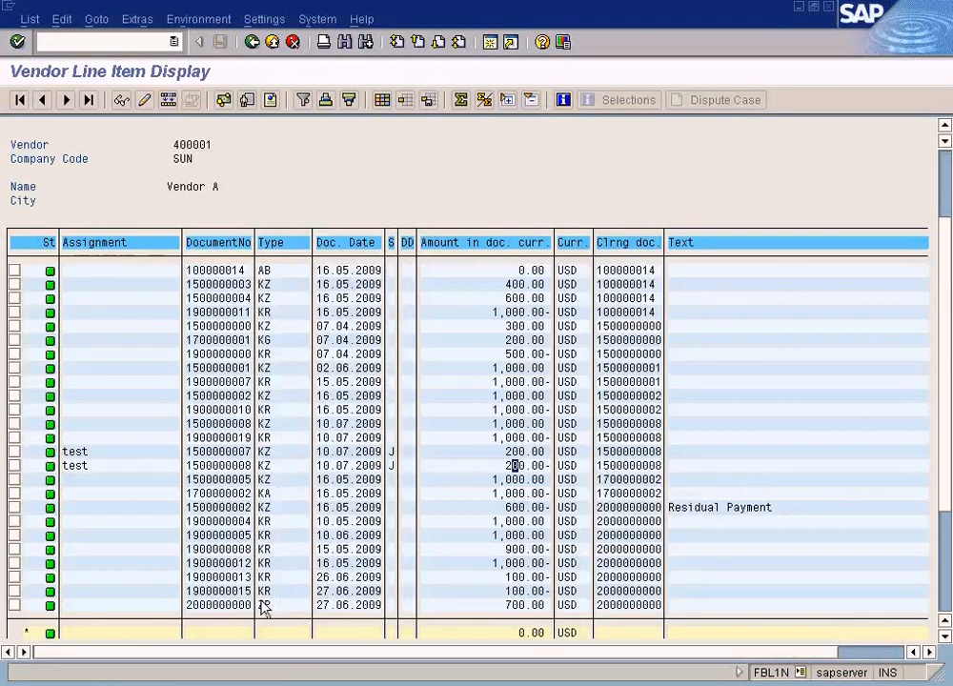
Step: Switch to the Post Outgoing Payments session to check the posted payment's document number, and return to the vendor line items
{"action": "left_click", "coordinate": [373, 680]}
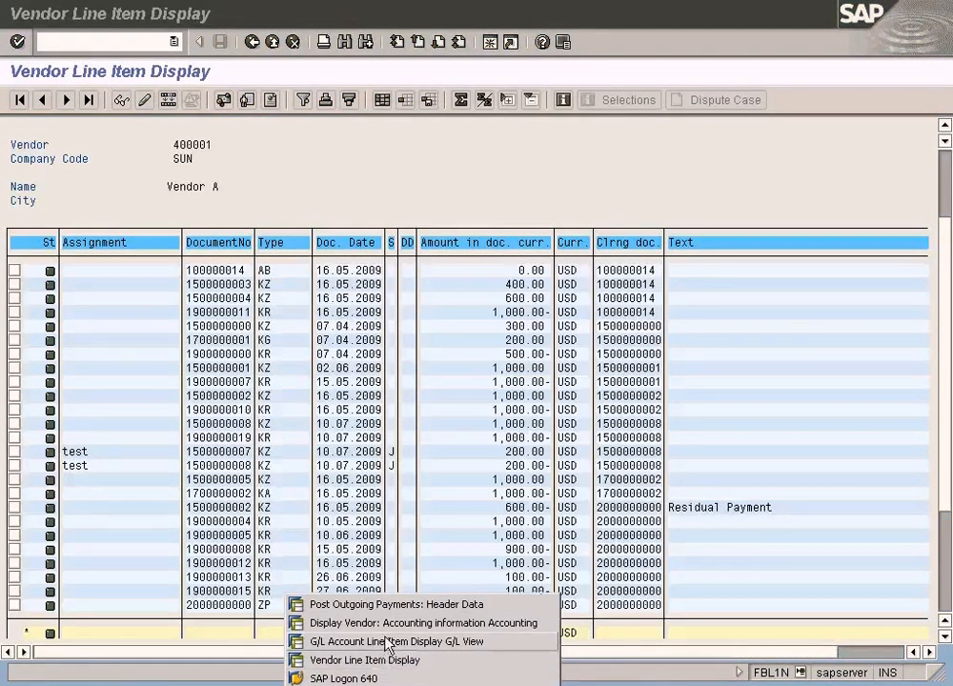
{"action": "left_click", "coordinate": [386, 604]}
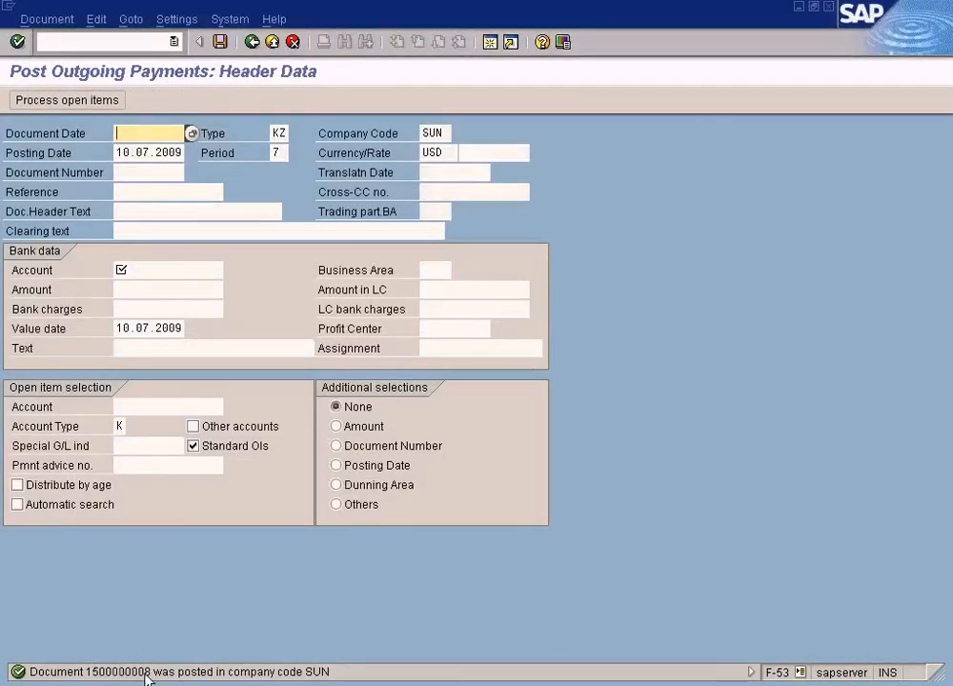
{"action": "key", "text": "alt+Tab"}
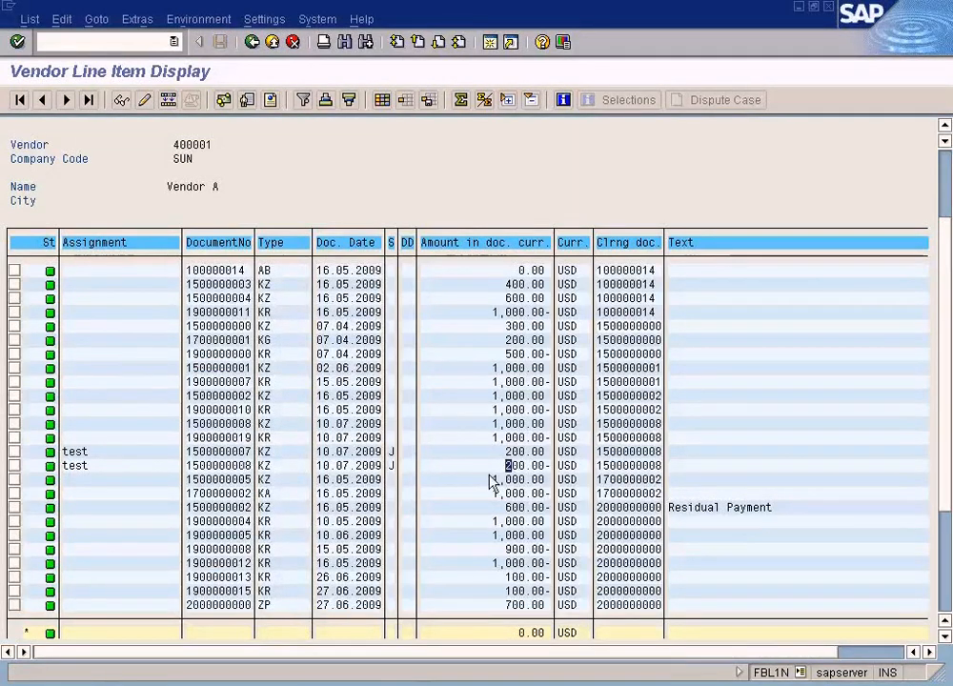
Step: Open a new session from Post Outgoing Payments and start transaction FB03 in it
{"action": "key", "text": "alt+Tab"}
{"action": "left_click", "coordinate": [490, 42]}
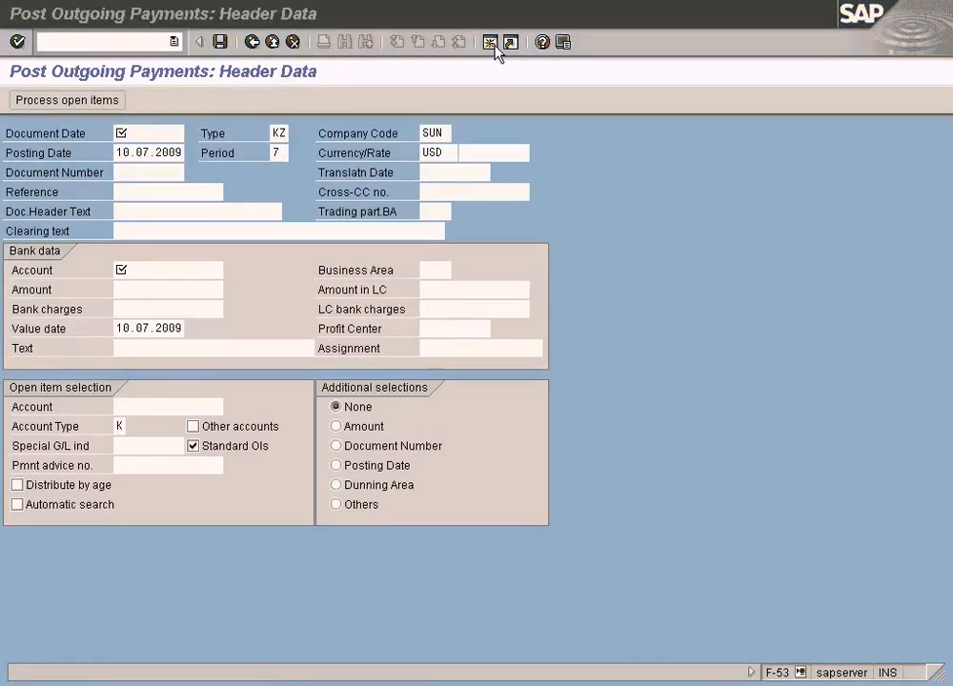
{"action": "type", "text": "fb03"}
{"action": "key", "text": "Return"}
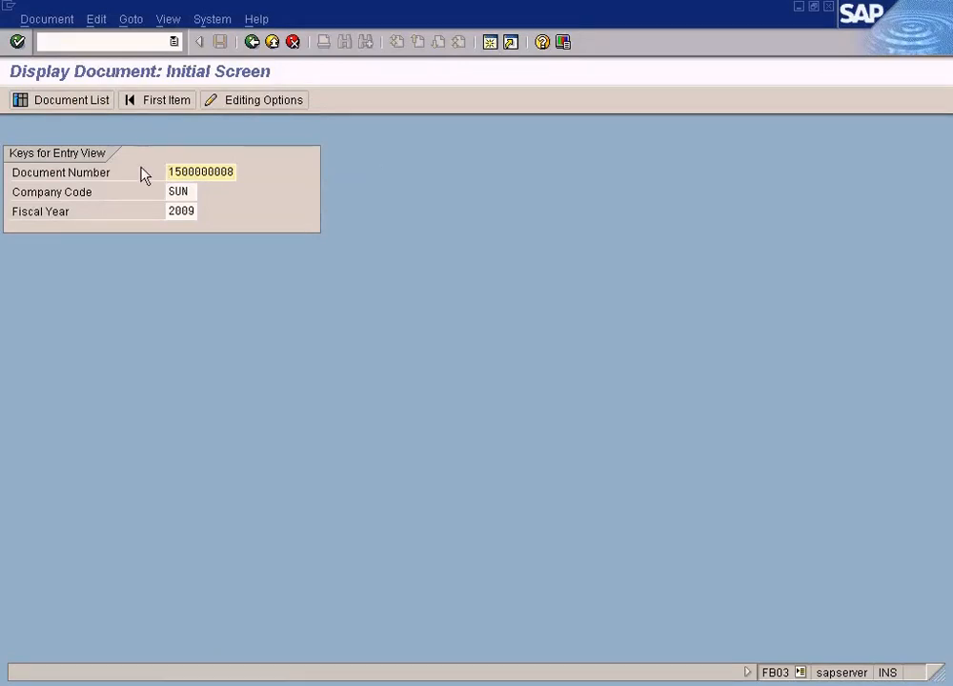
Step: List only own documents of company code SUN for fiscal year 2009 with posting date 10.07.2009, and select the KR document
{"action": "left_click", "coordinate": [97, 103]}
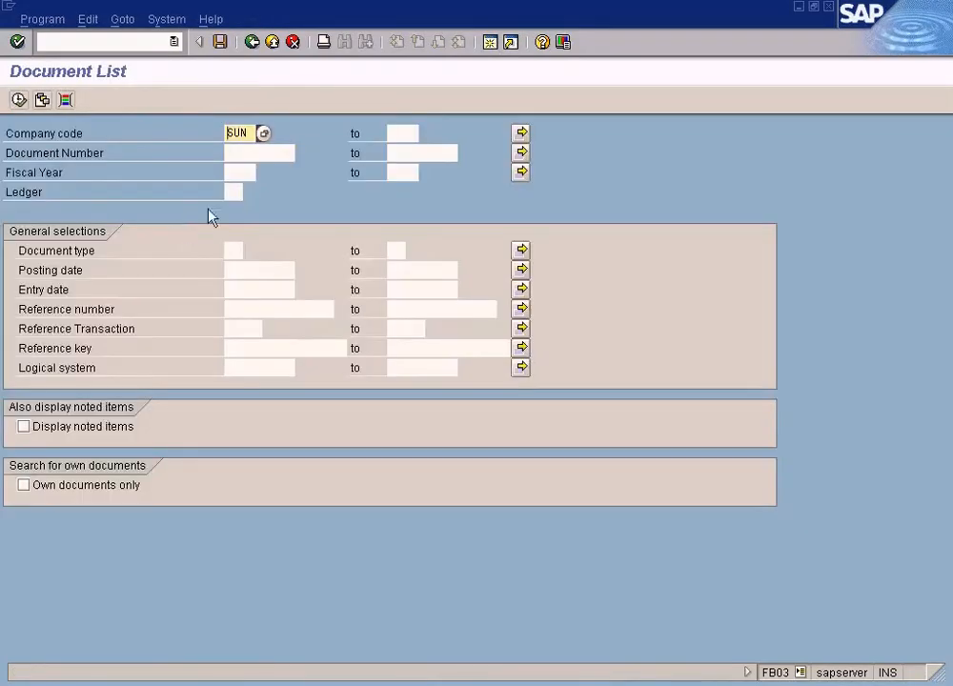
{"action": "left_click", "coordinate": [246, 177]}
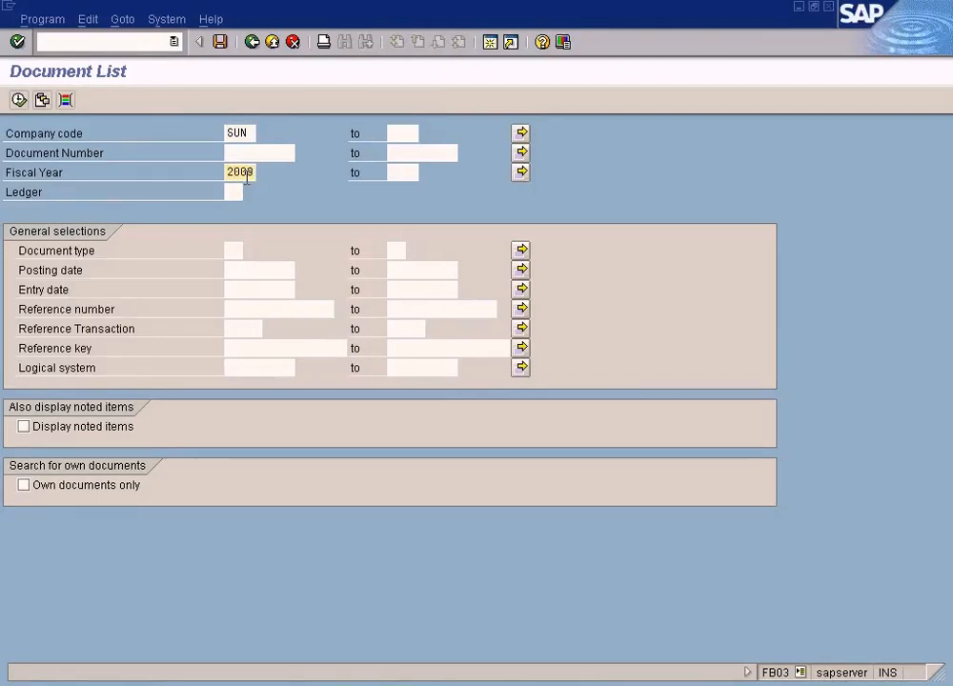
{"action": "left_click", "coordinate": [246, 270]}
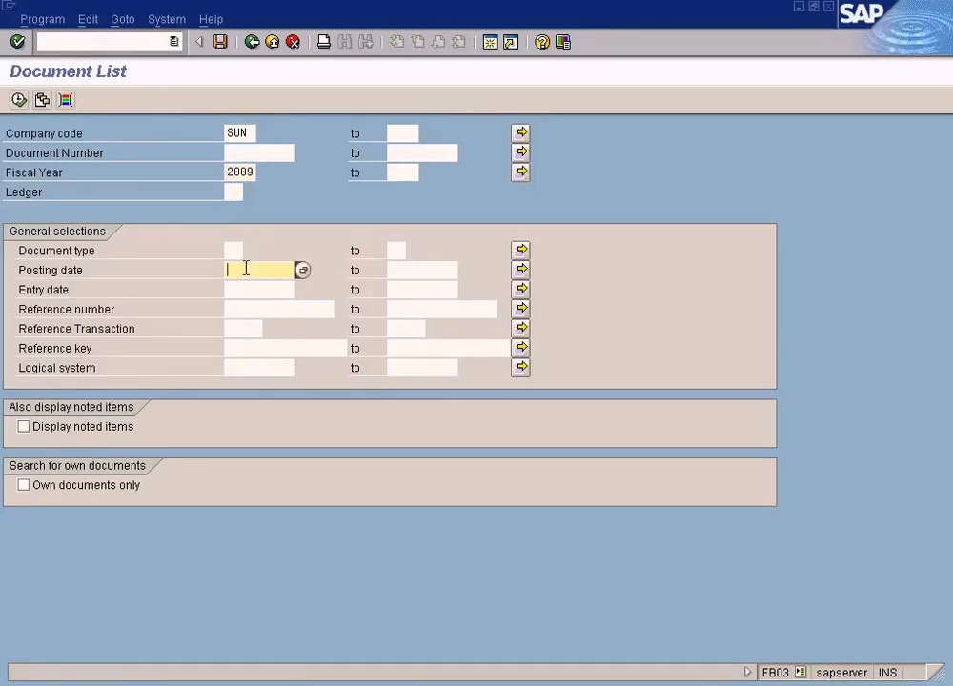
{"action": "key", "text": "F4"}
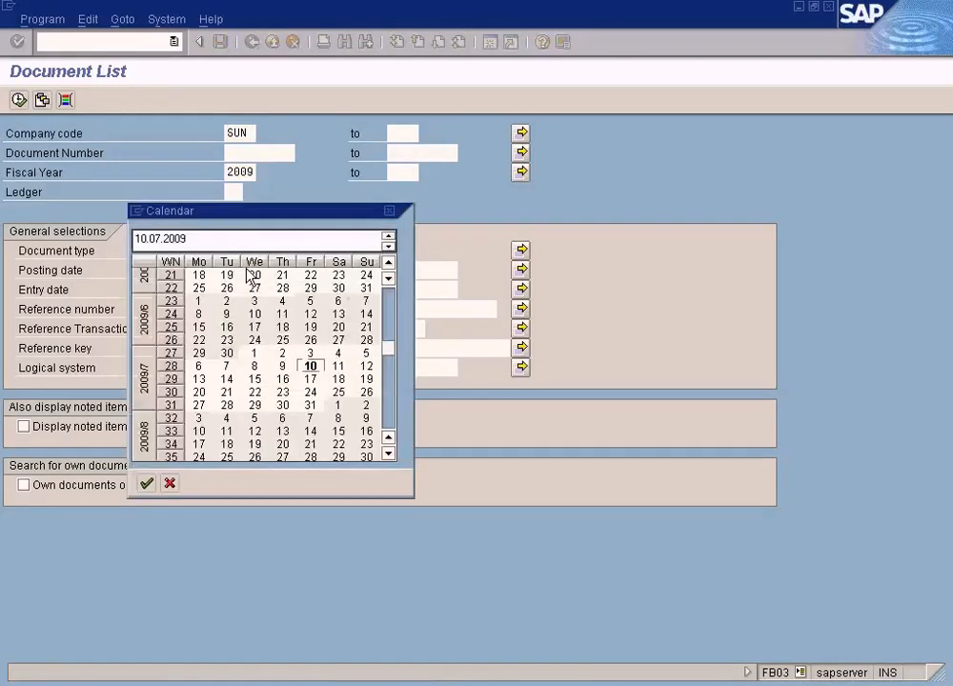
{"action": "key", "text": "Return"}
{"action": "left_click", "coordinate": [24, 485]}
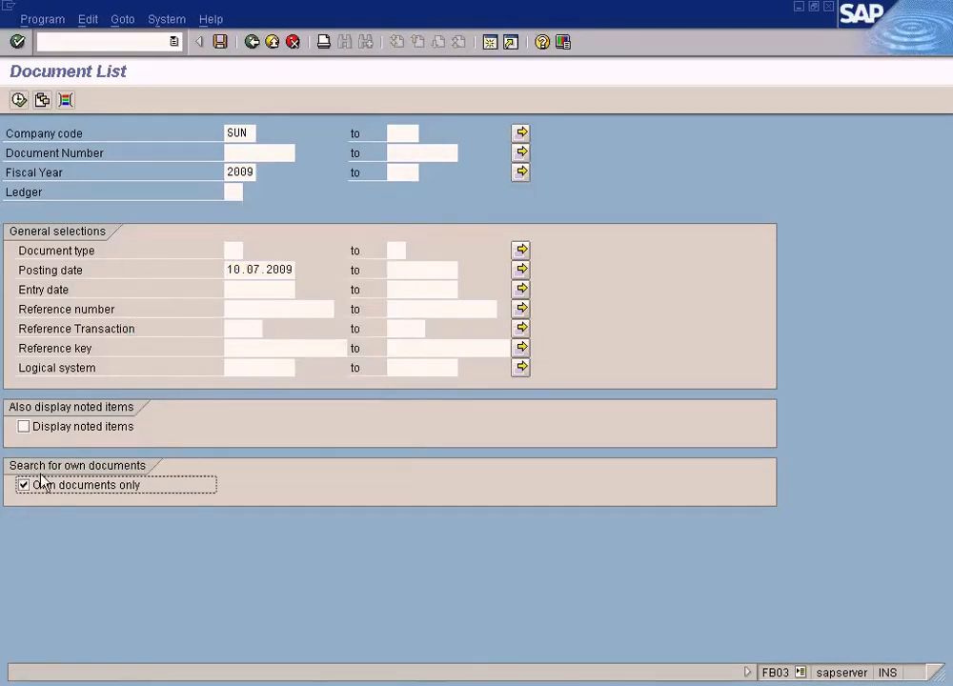
{"action": "left_click", "coordinate": [18, 99]}
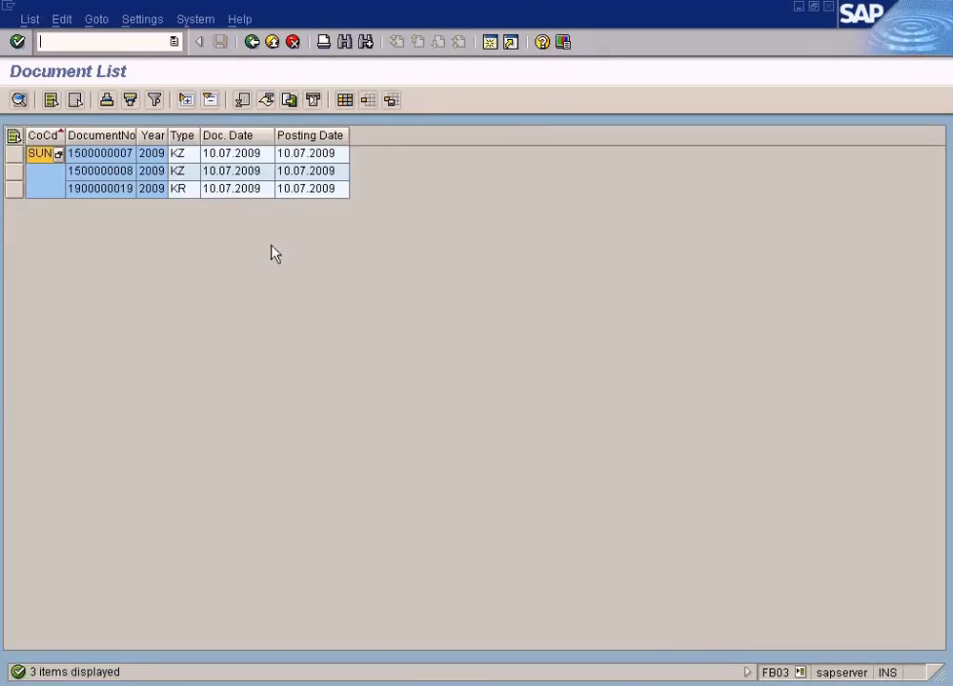
{"action": "left_click", "coordinate": [122, 191]}
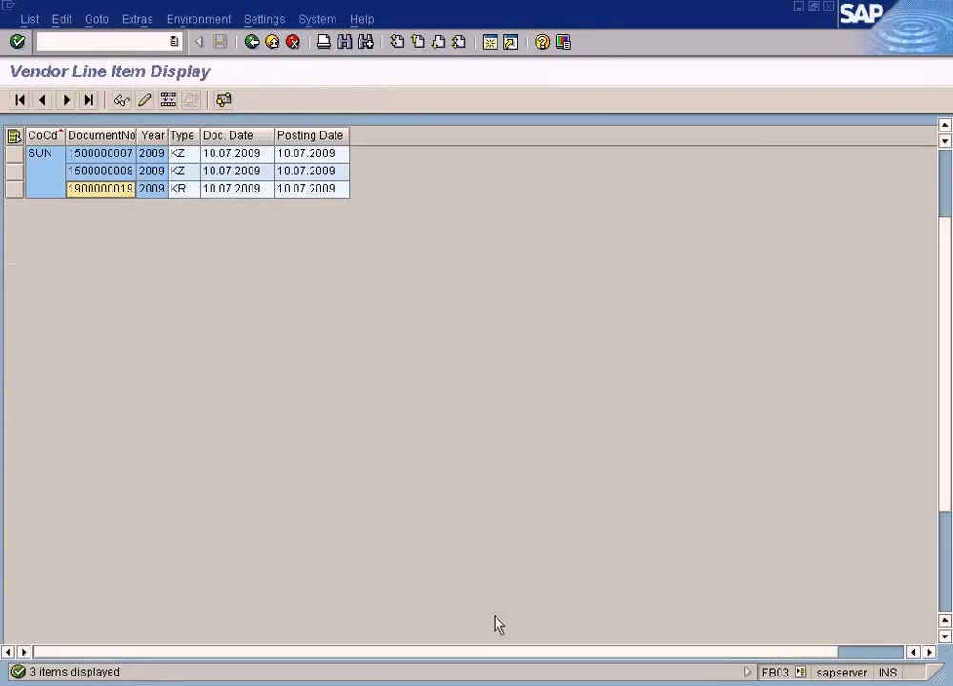
{"action": "key", "text": "F3"}
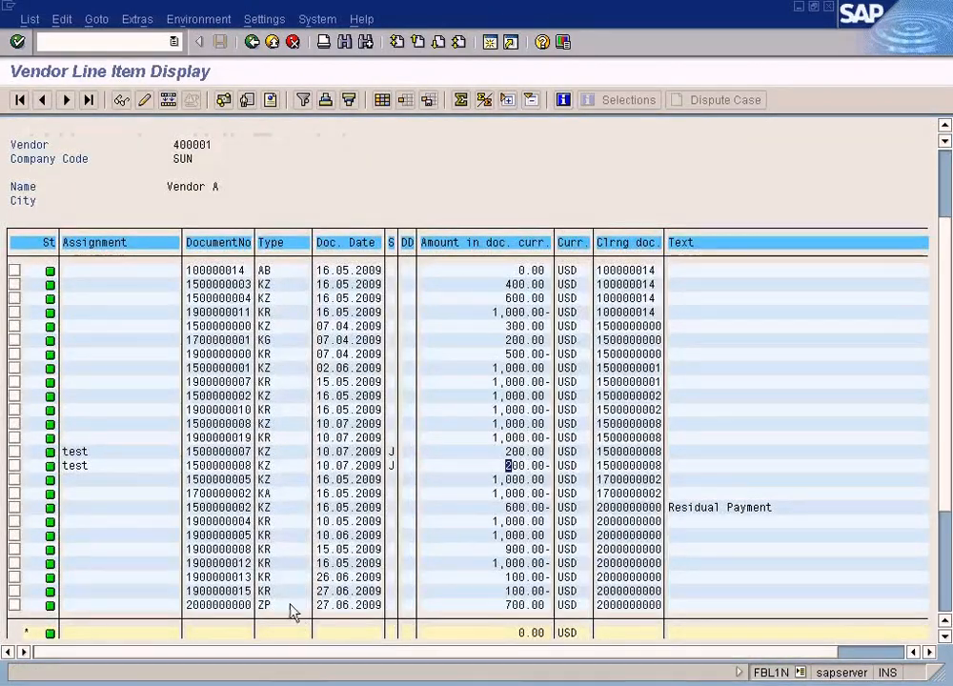
{"action": "left_click", "coordinate": [248, 439]}
{"action": "double_click", "coordinate": [243, 467]}
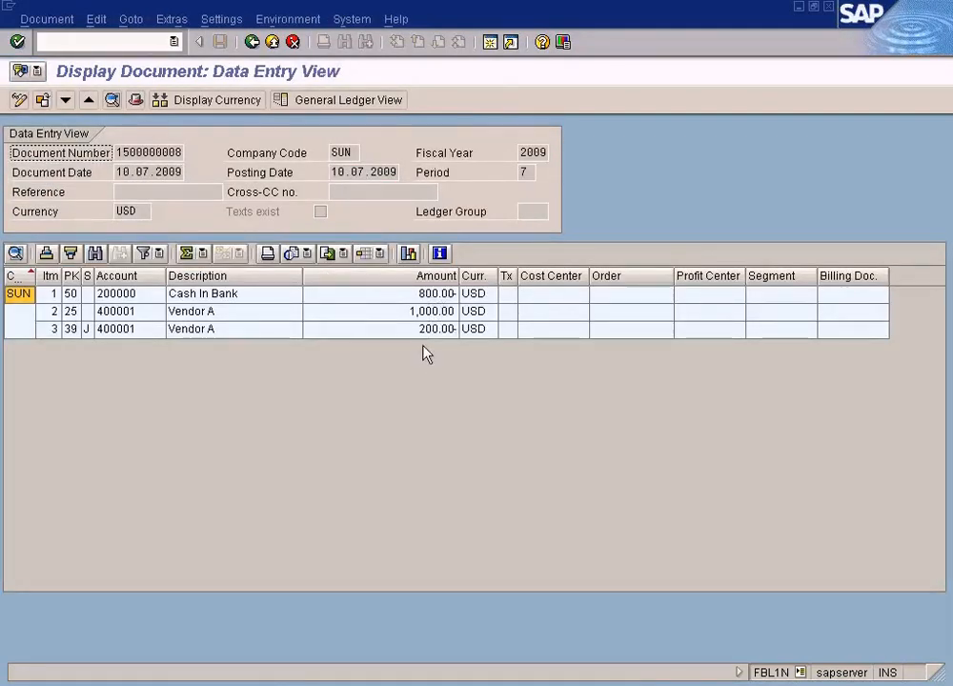
{"action": "left_click", "coordinate": [251, 42]}
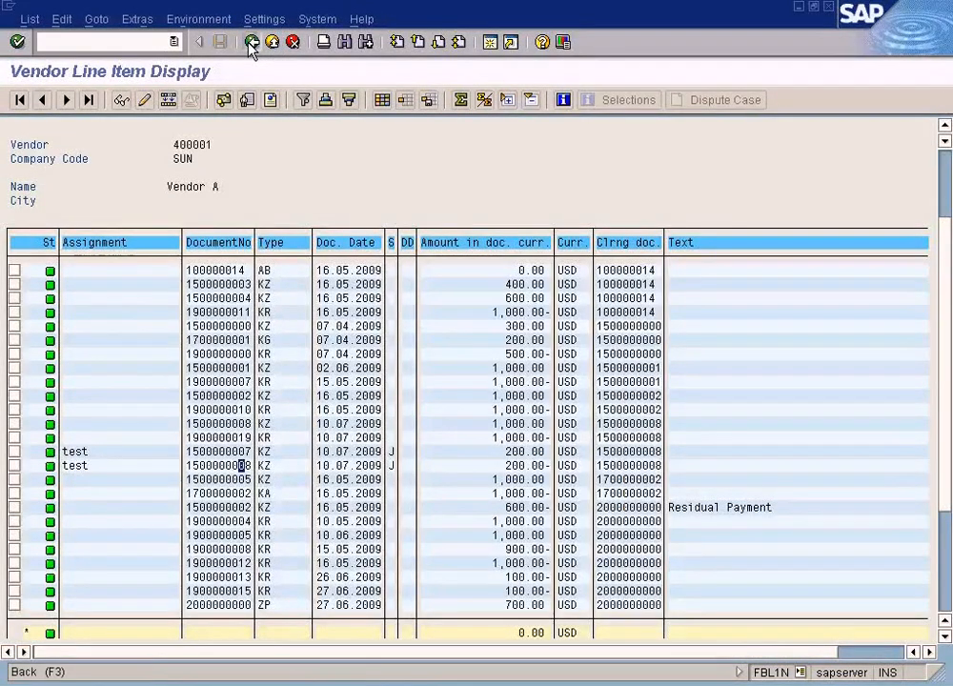
Step: Switch to the Paint diagram and review its T-accounts from Invoice Payment back to Down Payment Posting
{"action": "left_click", "coordinate": [250, 42]}
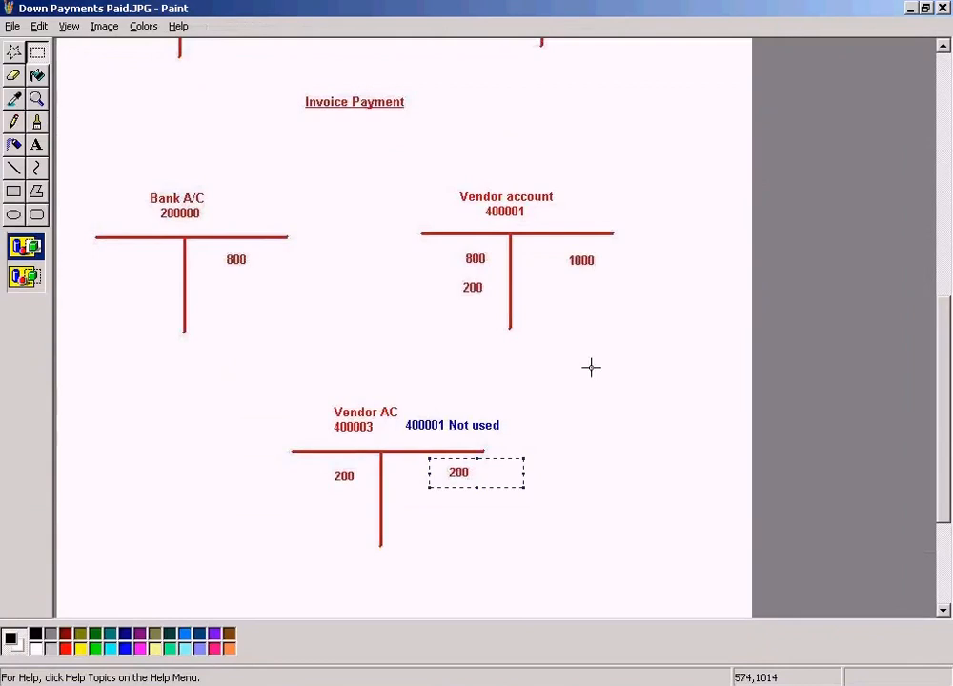
{"action": "left_click", "coordinate": [605, 364]}
{"action": "left_click", "coordinate": [950, 141]}
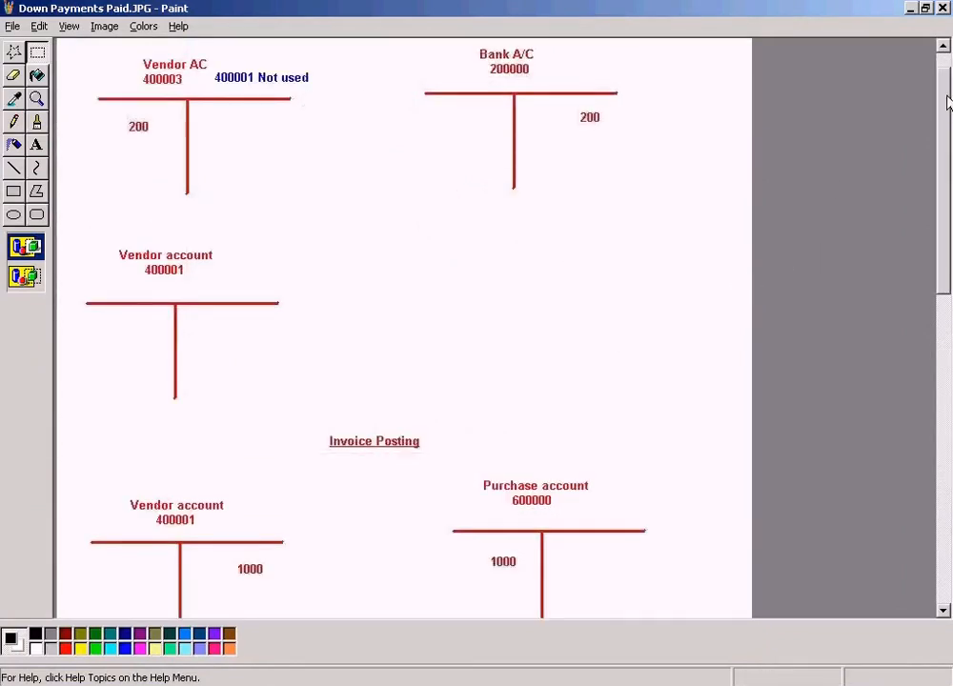
{"action": "left_click", "coordinate": [948, 103]}
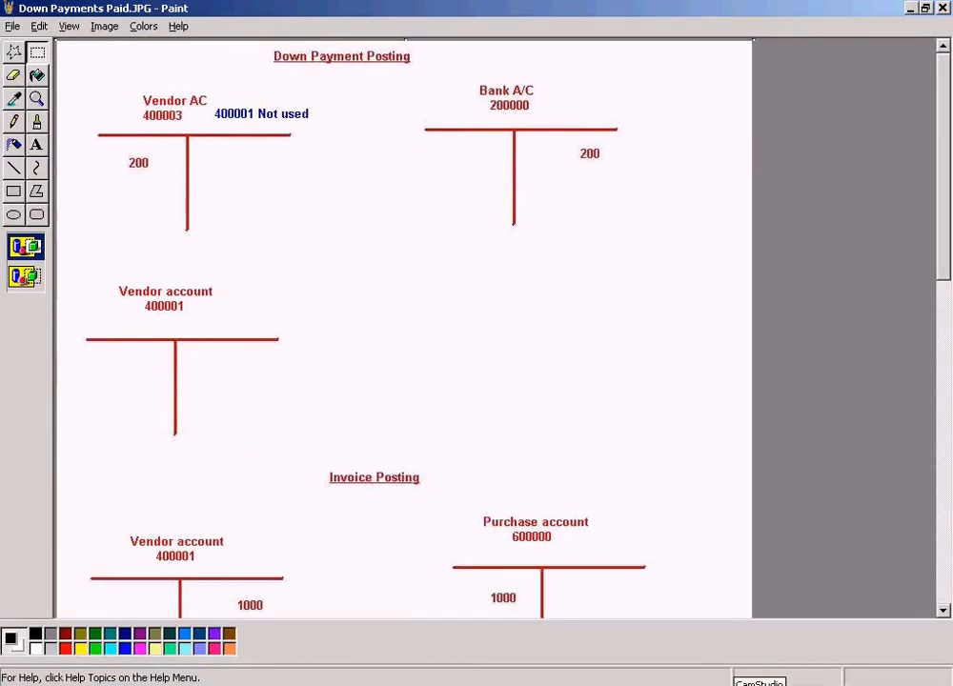
{"action": "left_click", "coordinate": [760, 683]}
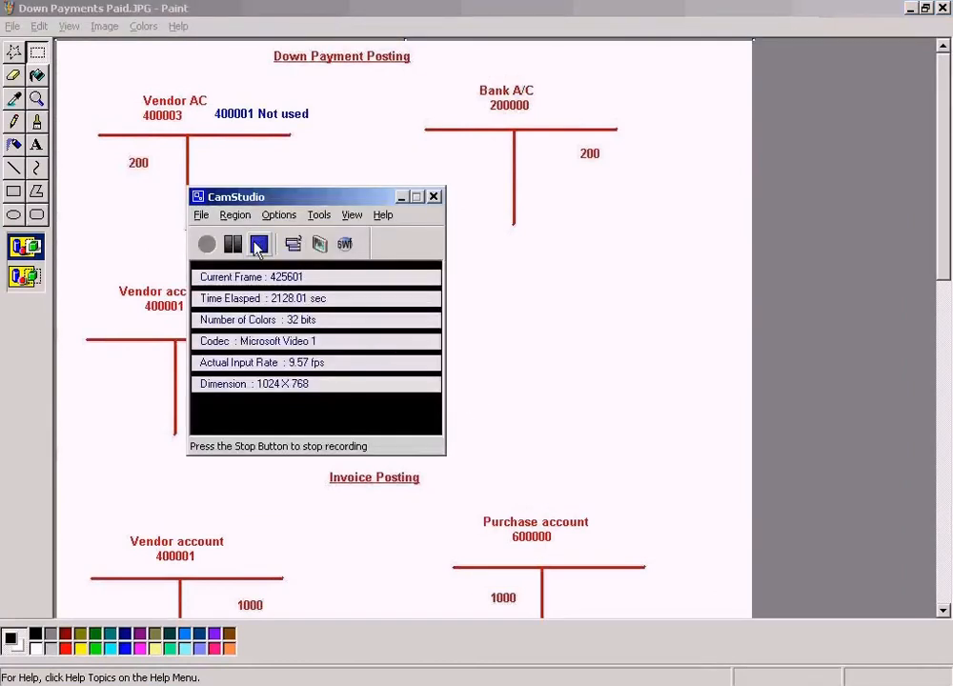
{"action": "left_click", "coordinate": [255, 244]}
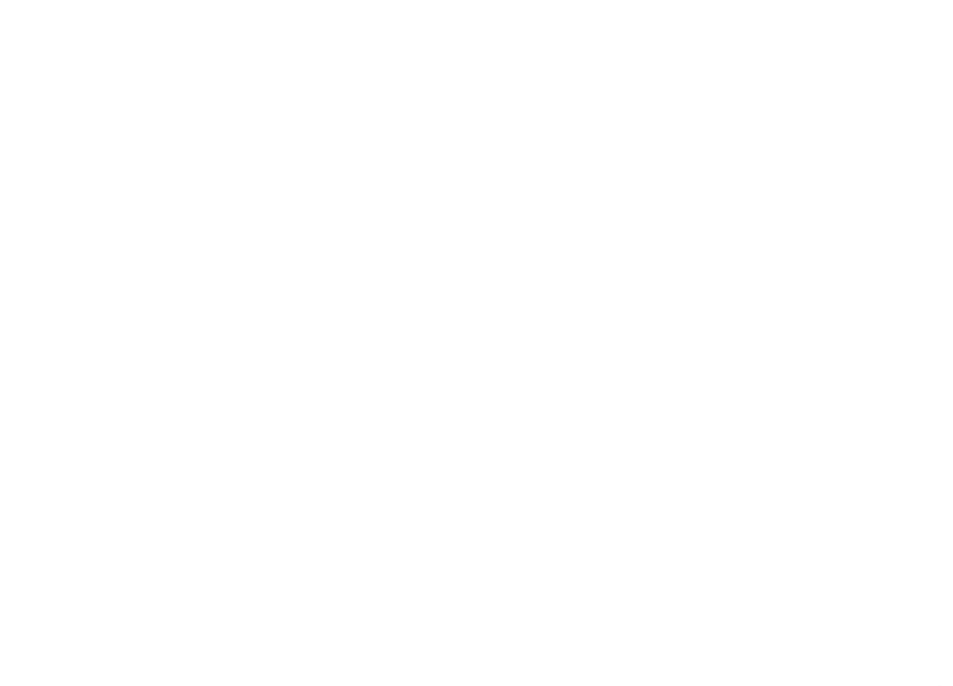